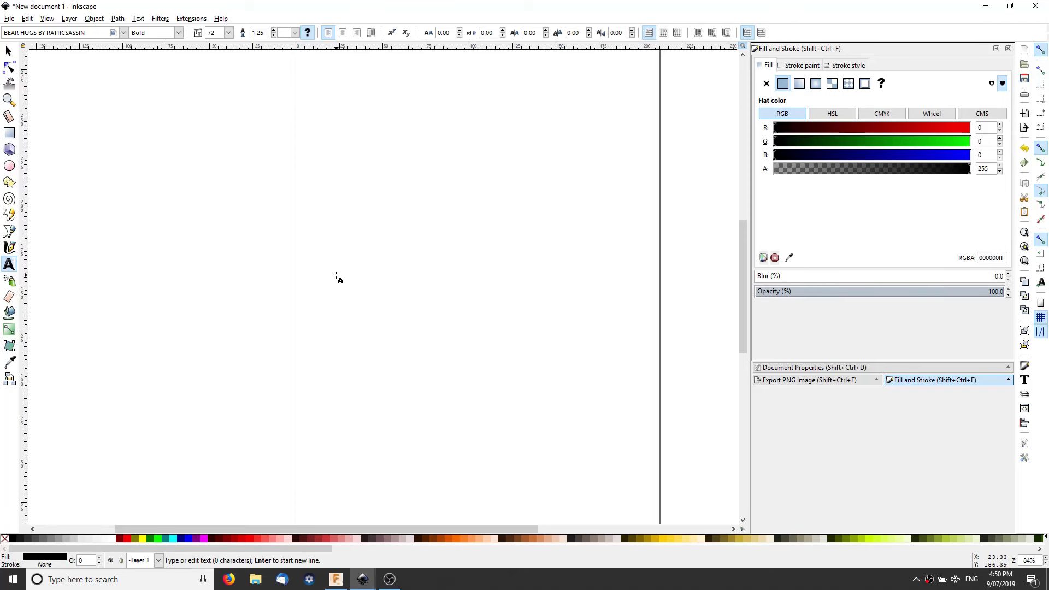
- Type and correct the numbers 1 to 12 text on the Inkscape page
type("WHAT A LOVL")
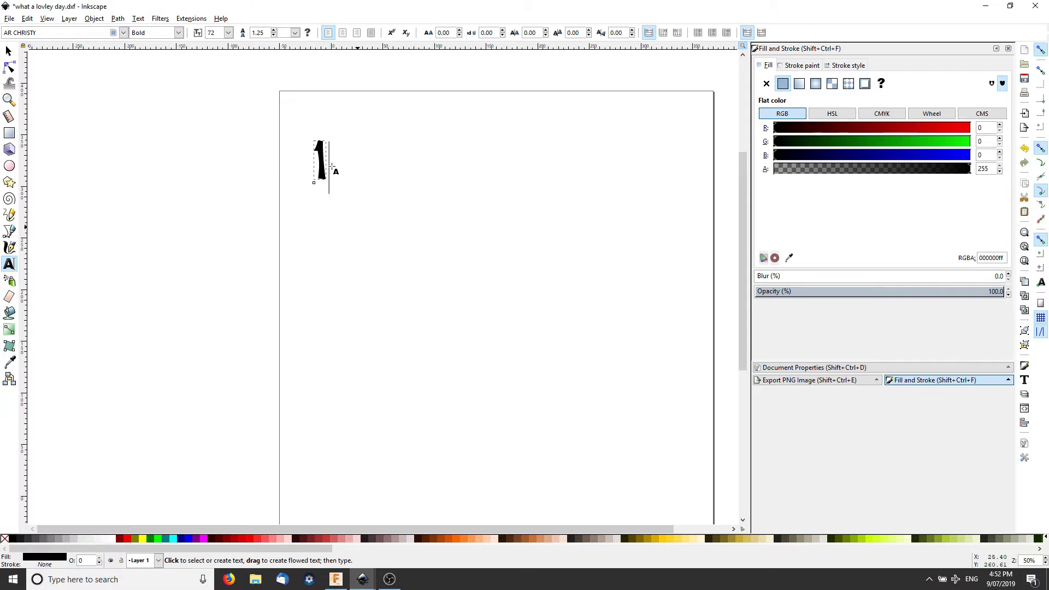
key("Home")
type("2")
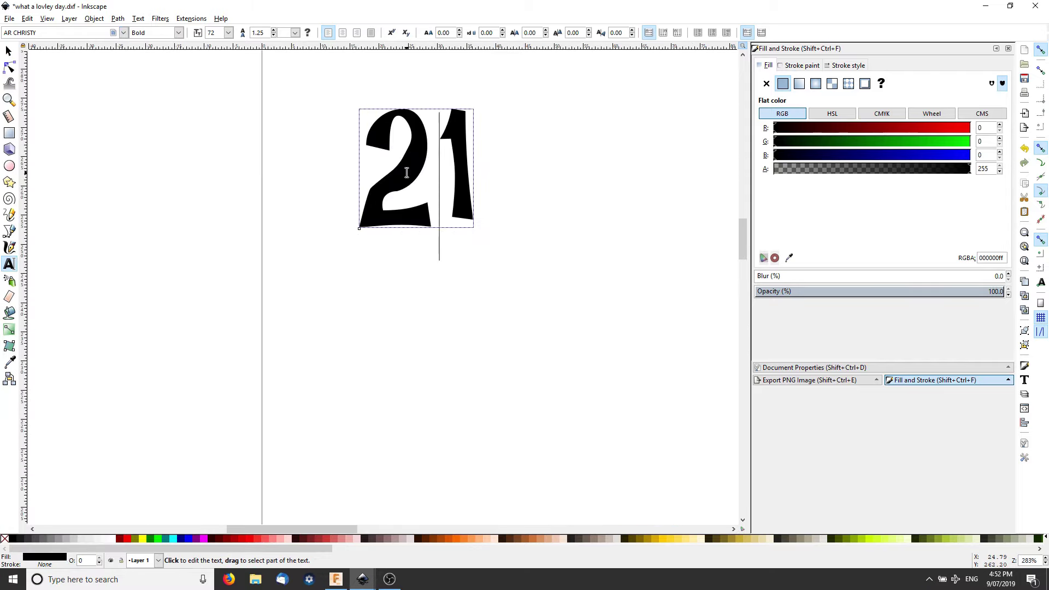
scroll(379, 243, "down", 4, "ctrl")
key("Delete")
key("BackSpace")
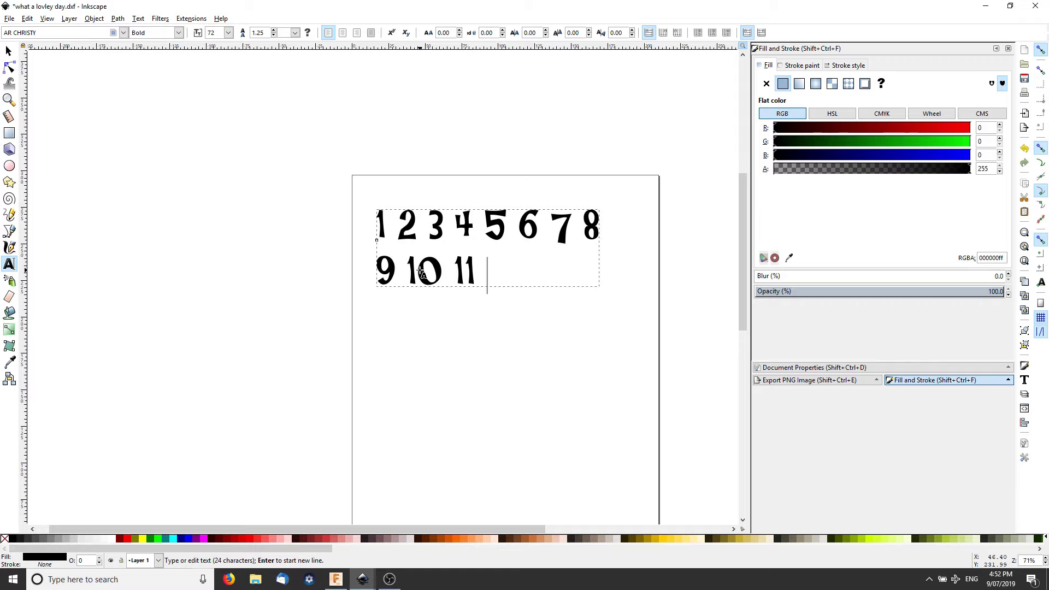
left_click(9, 50)
left_click(328, 349)
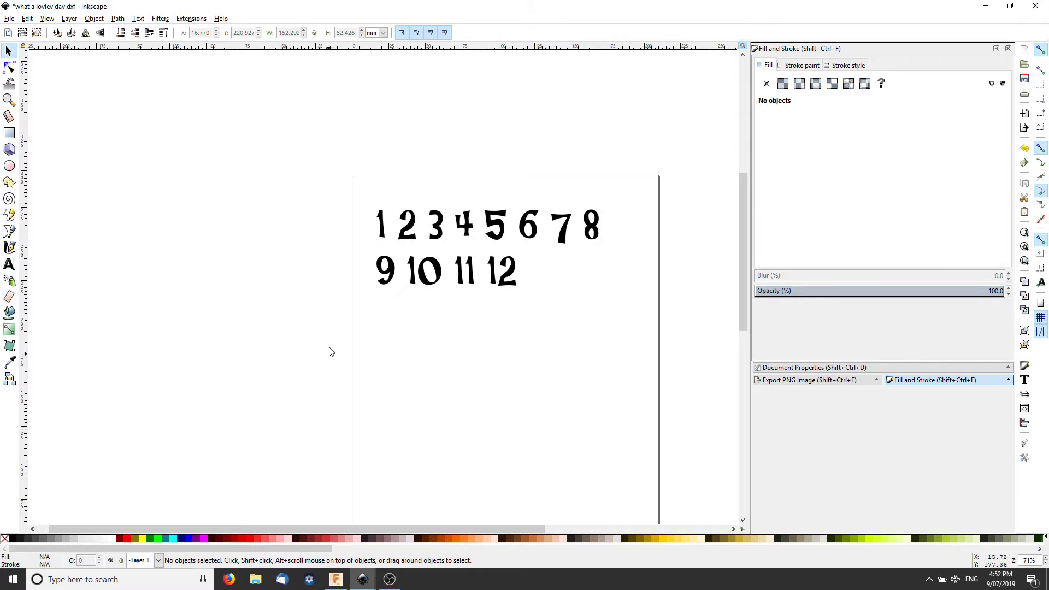
scroll(335, 323, "down", 2)
scroll(335, 323, "down", 2, "ctrl")
scroll(344, 321, "up", 2, "ctrl")
middle_click_drag(311, 238, 304, 258)
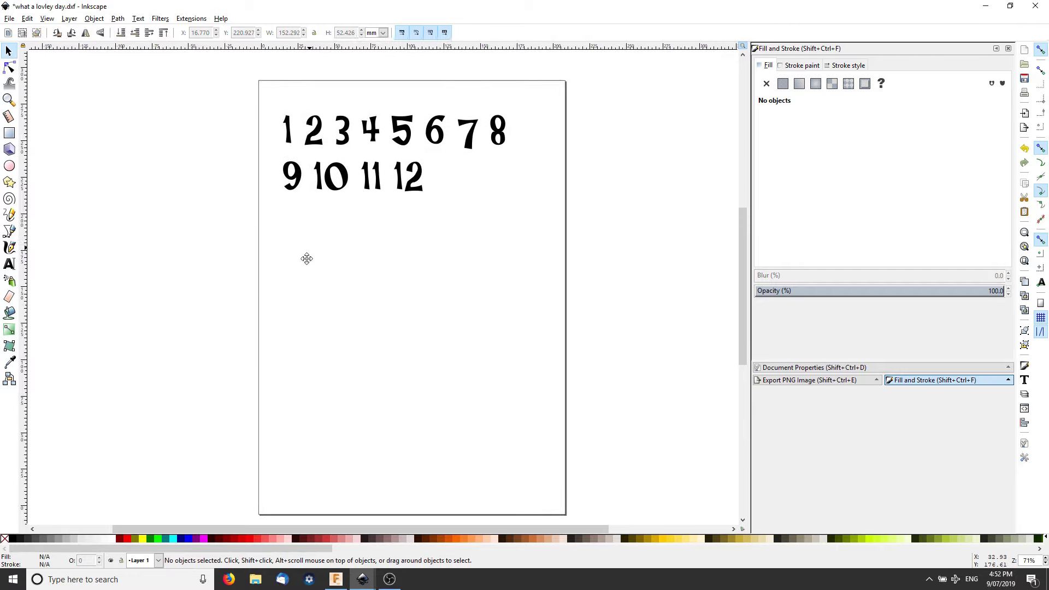
- Select the numbers text and save it as the DXF file 1-12
left_click(9, 18)
left_click_drag(223, 93, 585, 222)
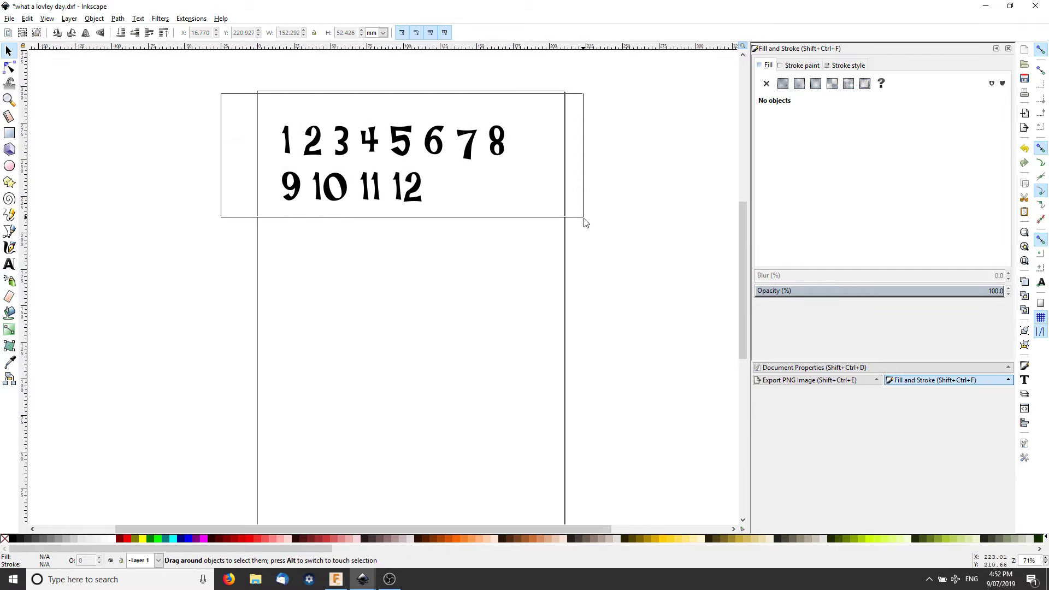
left_click(117, 18)
left_click(9, 18)
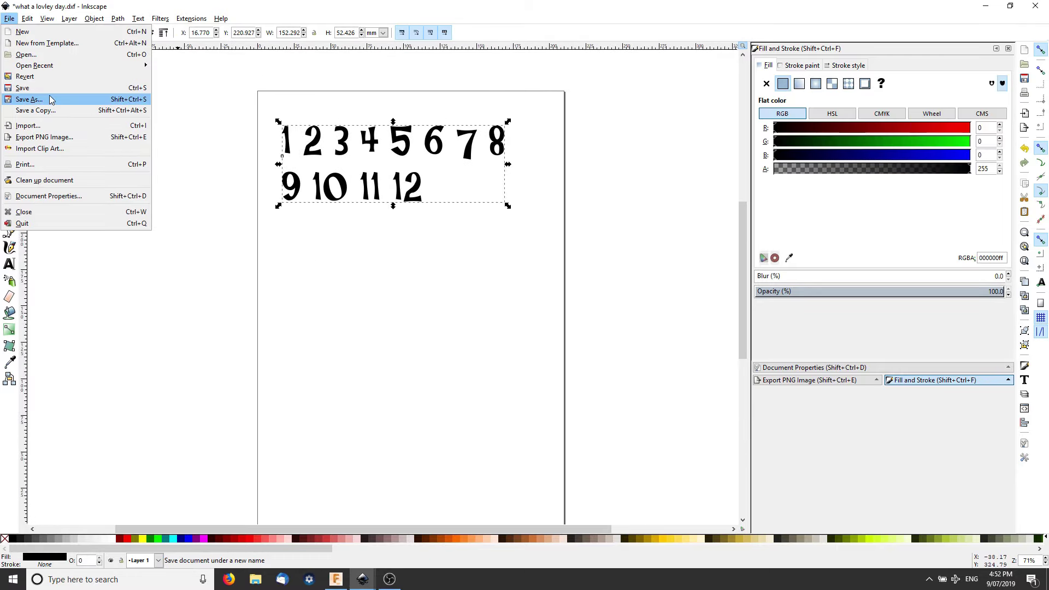
left_click(22, 100)
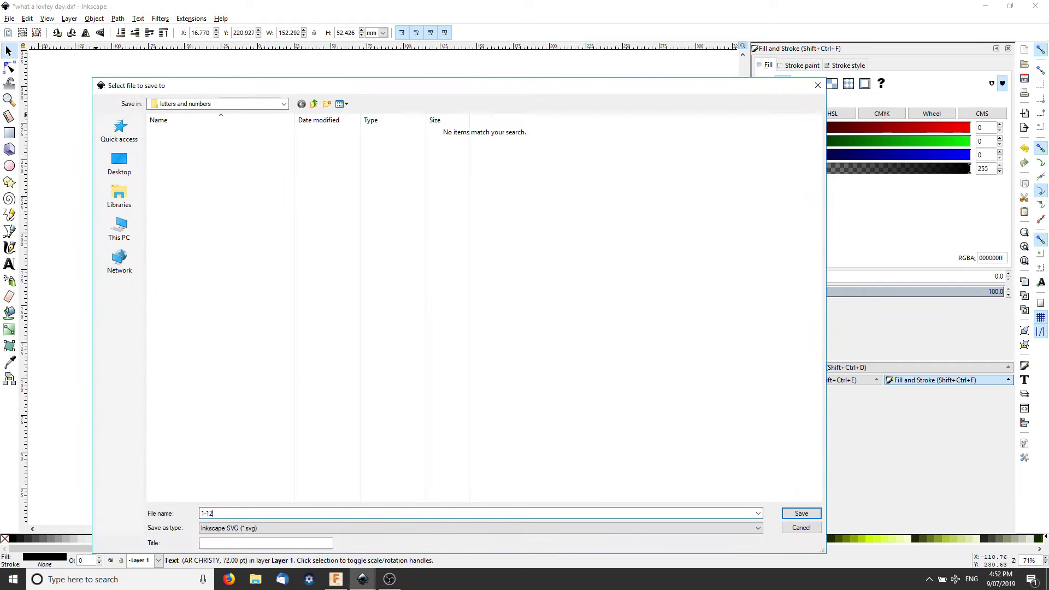
left_click(267, 528)
left_click(273, 437)
left_click(801, 513)
left_click(604, 377)
scroll(350, 296, "down", 1)
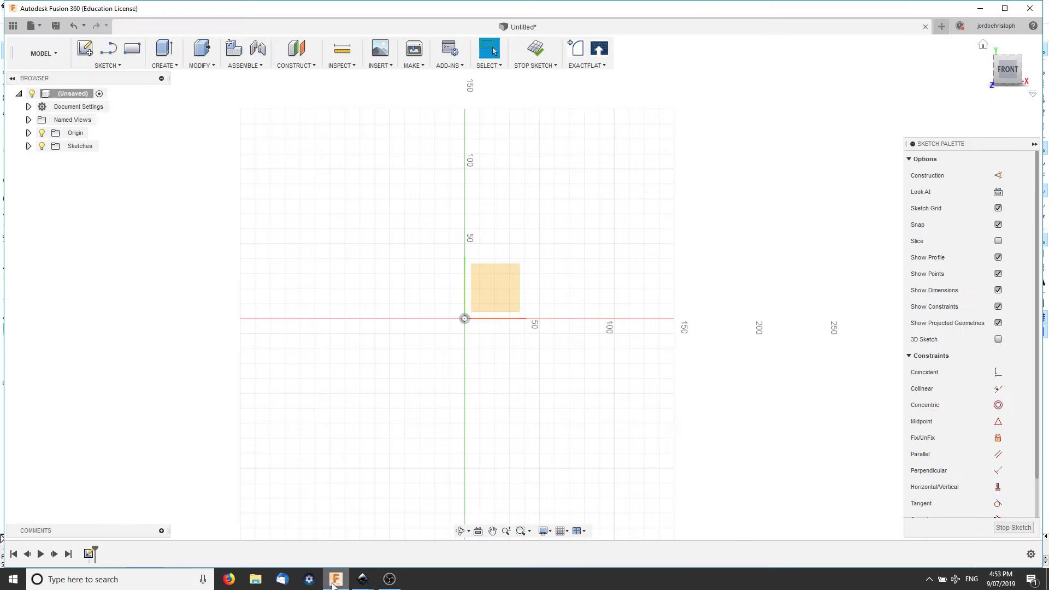
- Sketch a 500 mm diameter circle at the origin and extrude it into a solid disc
key("c")
left_click(464, 318)
type("500")
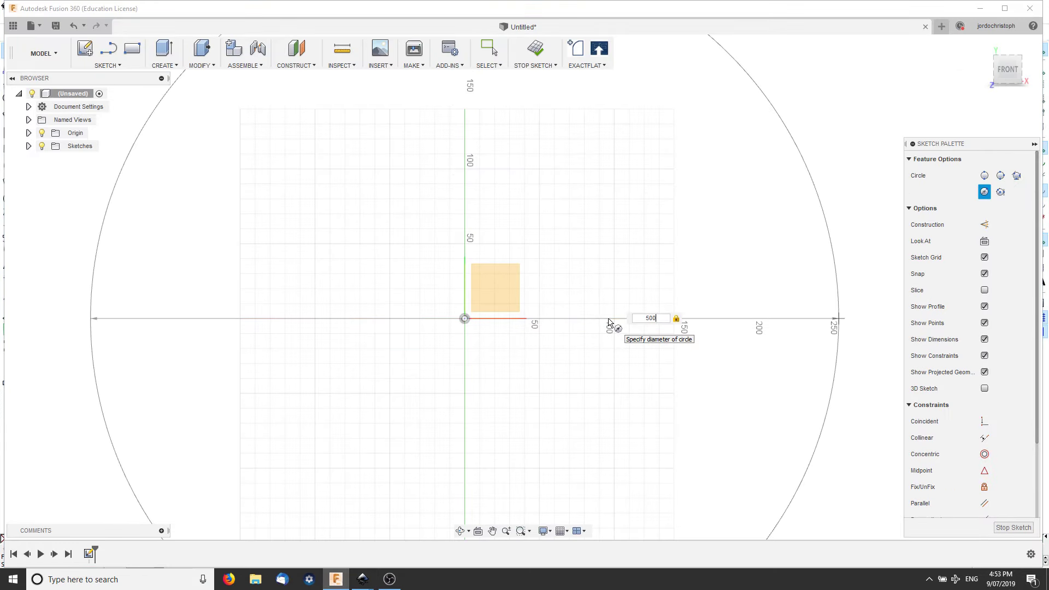
key("Return")
scroll(437, 311, "down", 3)
key("e")
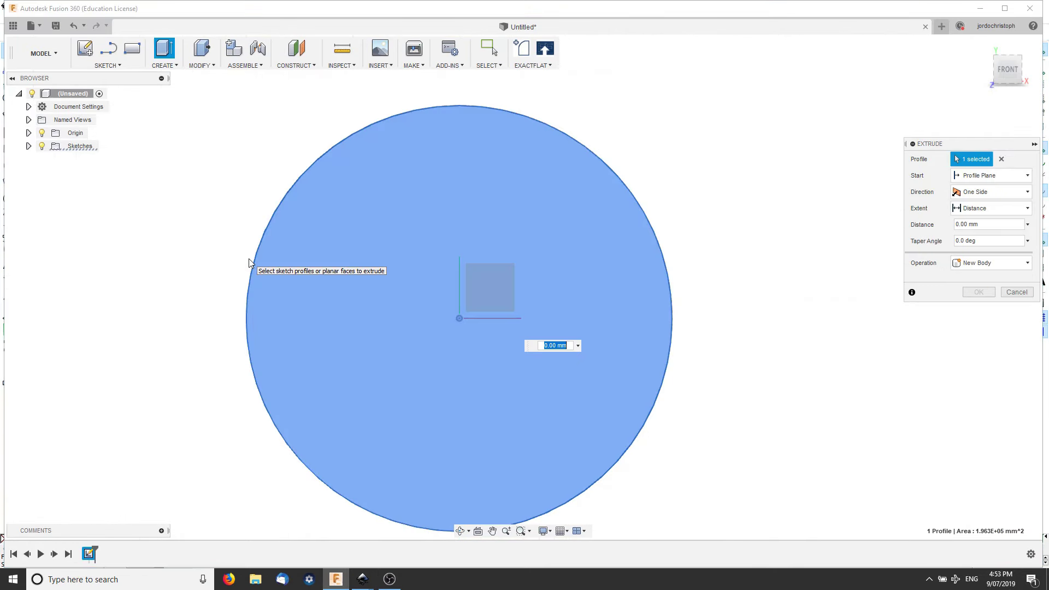
key("Return")
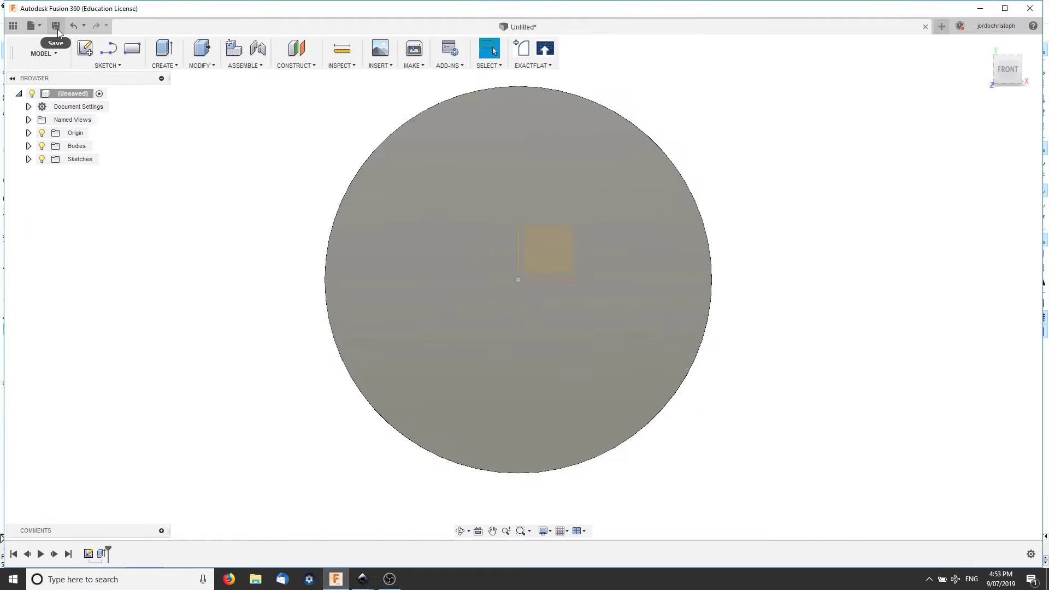
- Export the design as mad max clock.f3d into Desktop > MPCNC MACHINE > cnc designgs > mad max clock
left_click(33, 26)
left_click(79, 125)
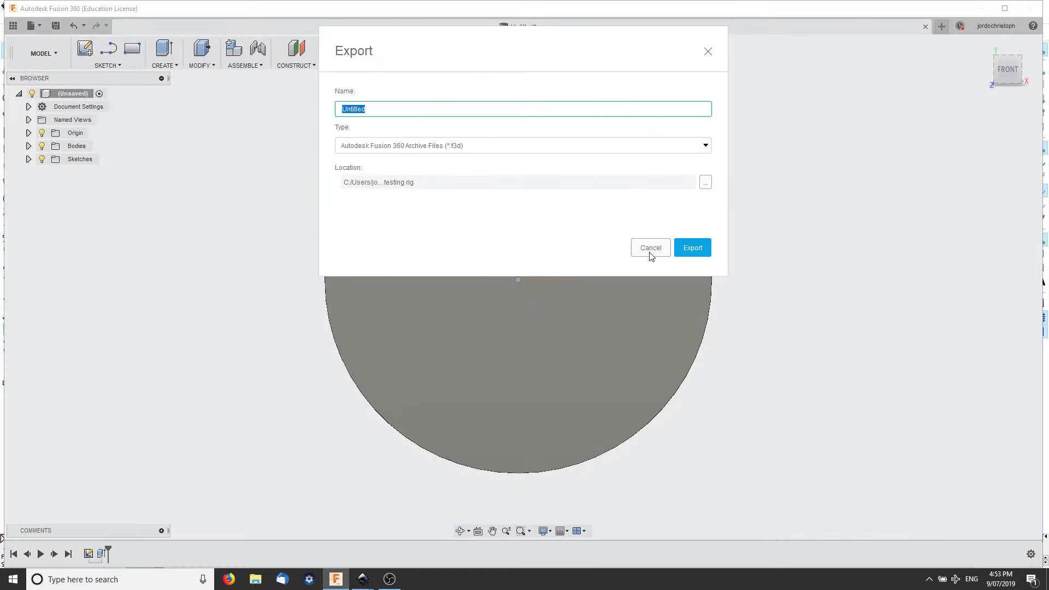
left_click(705, 182)
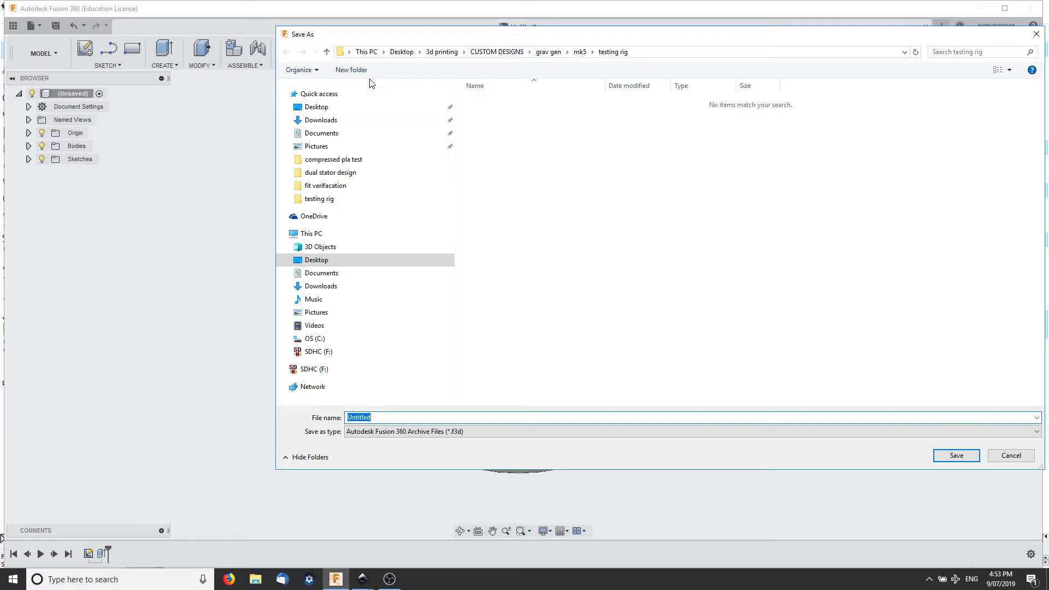
left_click(401, 51)
double_click(918, 156)
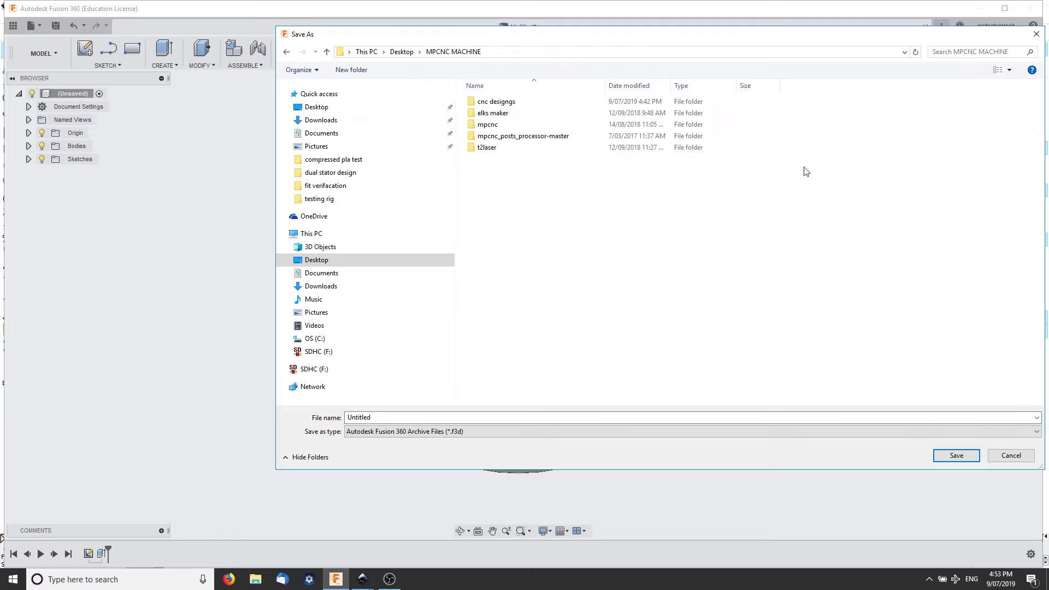
double_click(492, 101)
double_click(501, 282)
left_click(404, 416)
type("ck")
key("Return")
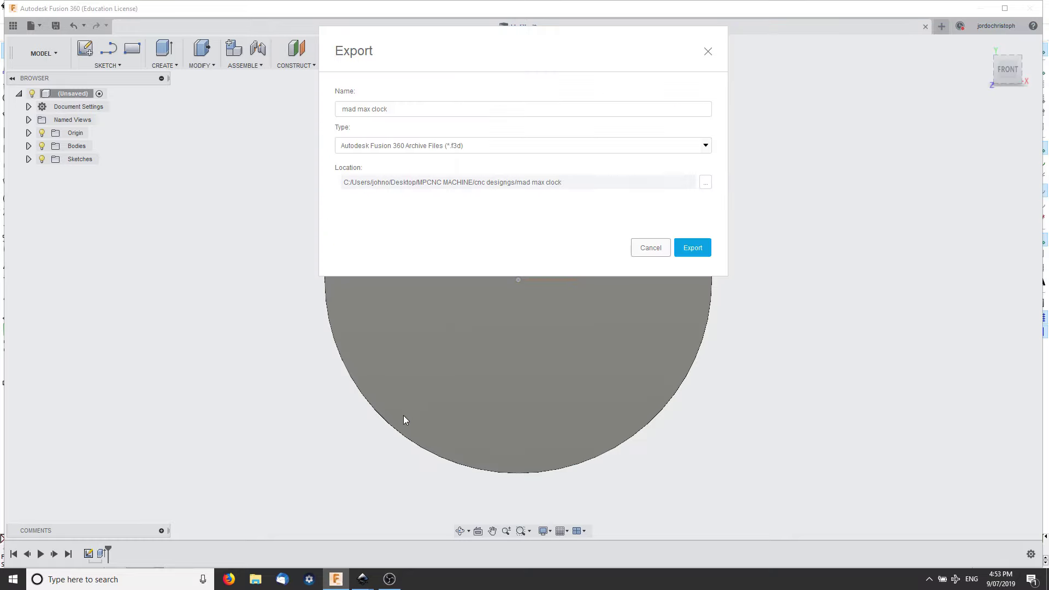
left_click(692, 248)
scroll(464, 281, "up", 3)
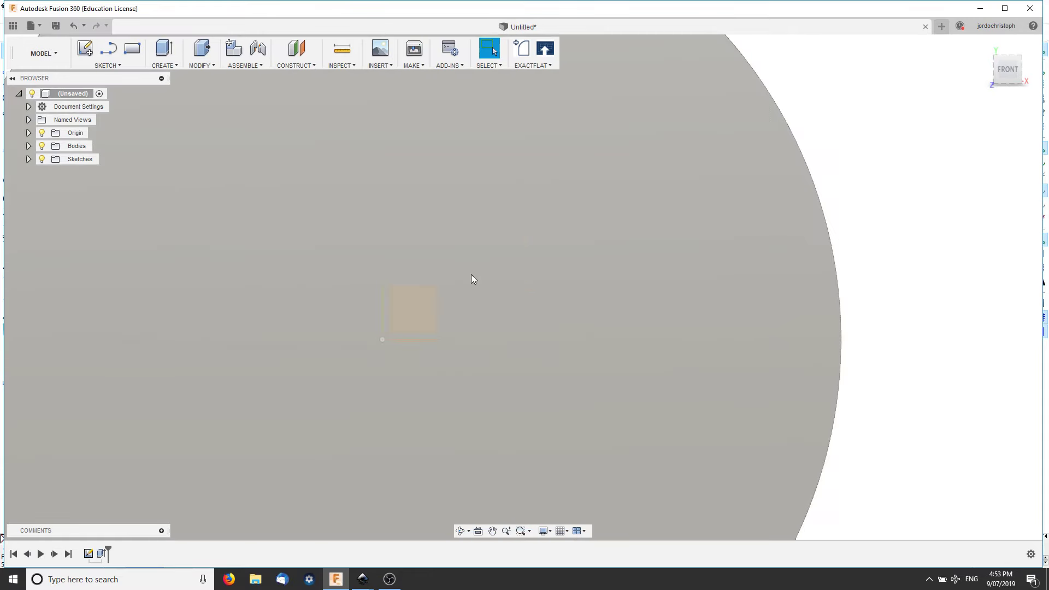
- Sketch an 8 mm circle at the origin on the disc face
left_click(368, 326)
left_click(538, 299)
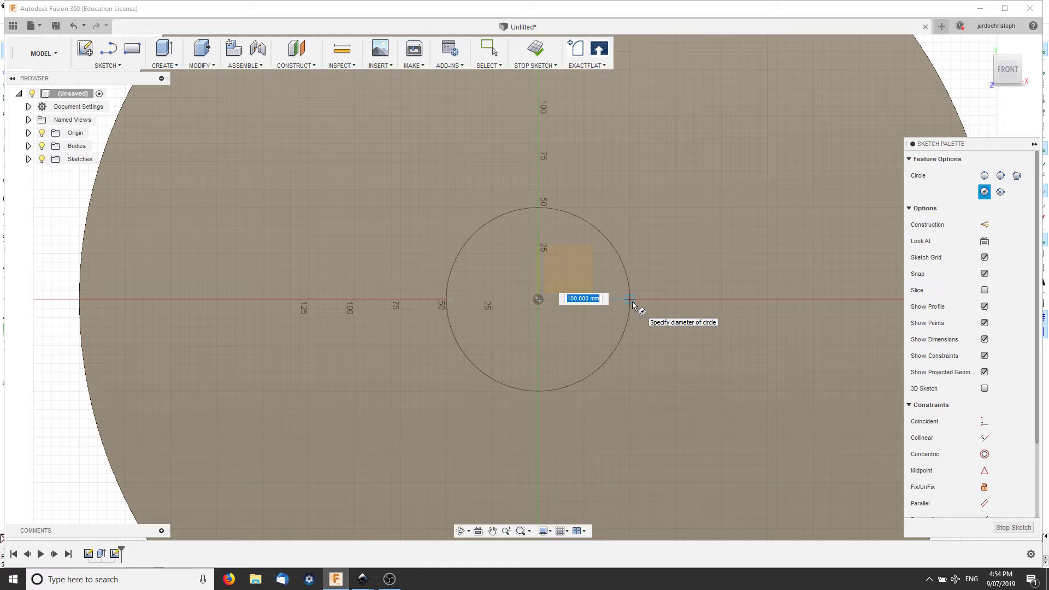
type("8")
key("Return")
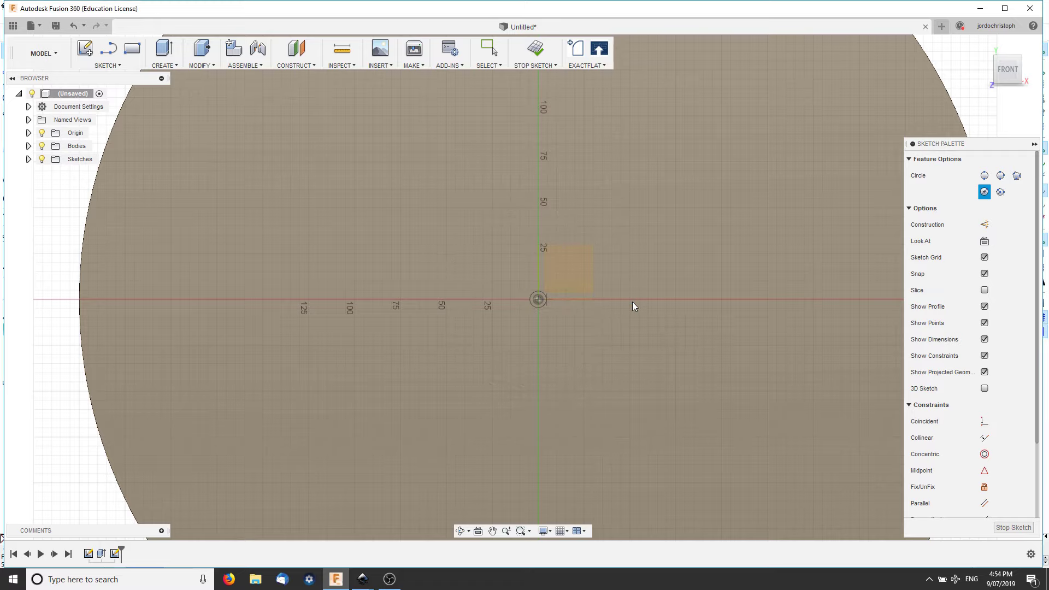
scroll(535, 309, "up", 3)
scroll(526, 310, "up", 2)
- Cut the small circle 16 mm into the disc and start a new sketch on its face
key("e")
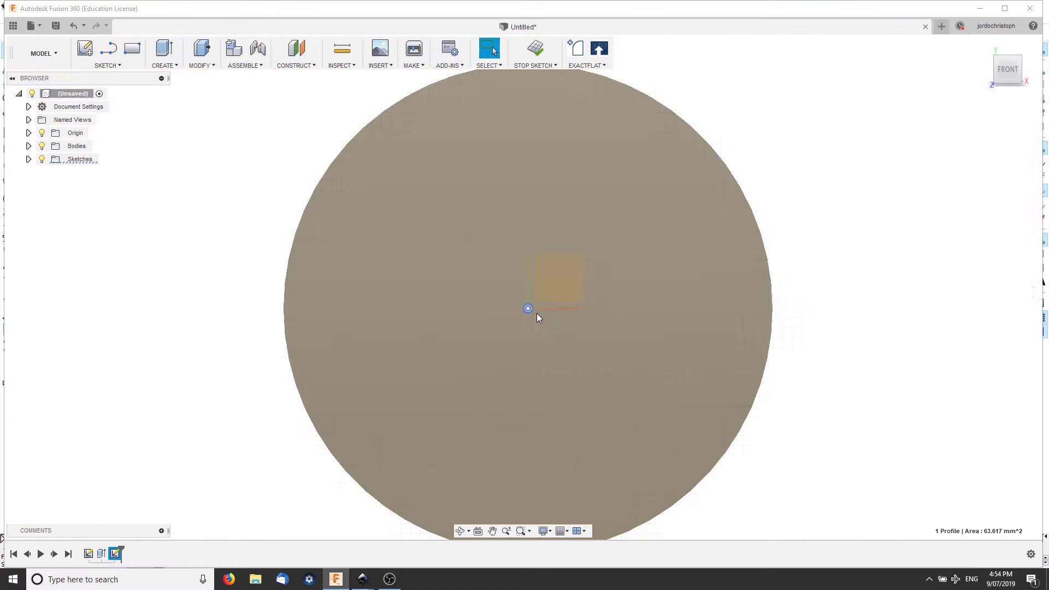
middle_click_drag(539, 230, 488, 300, "shift")
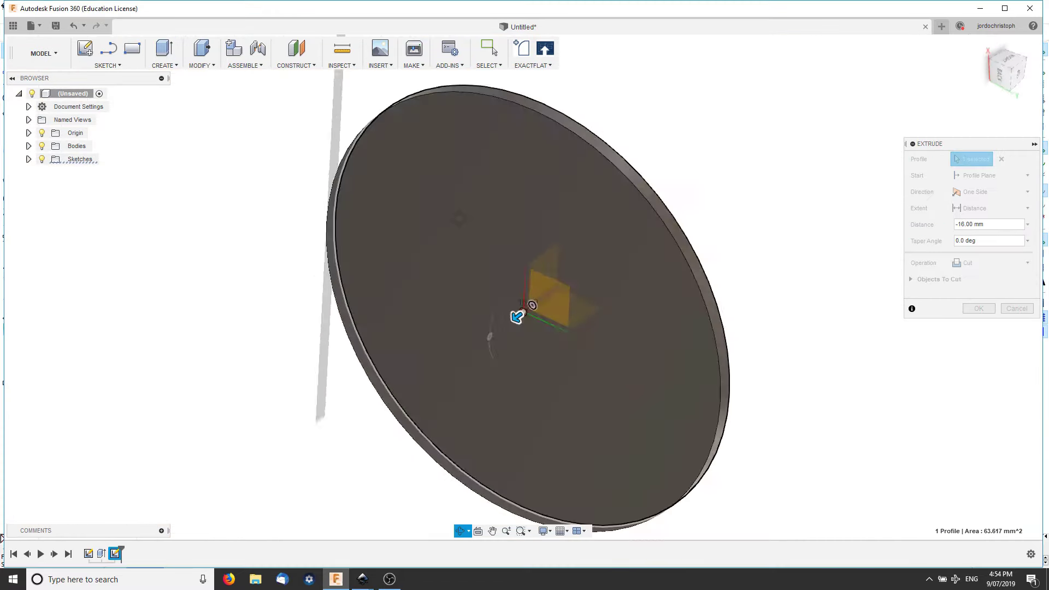
left_click(978, 308)
middle_click_drag(966, 313, 960, 166, "shift")
left_click(1008, 68)
right_click(533, 389)
left_click(486, 412)
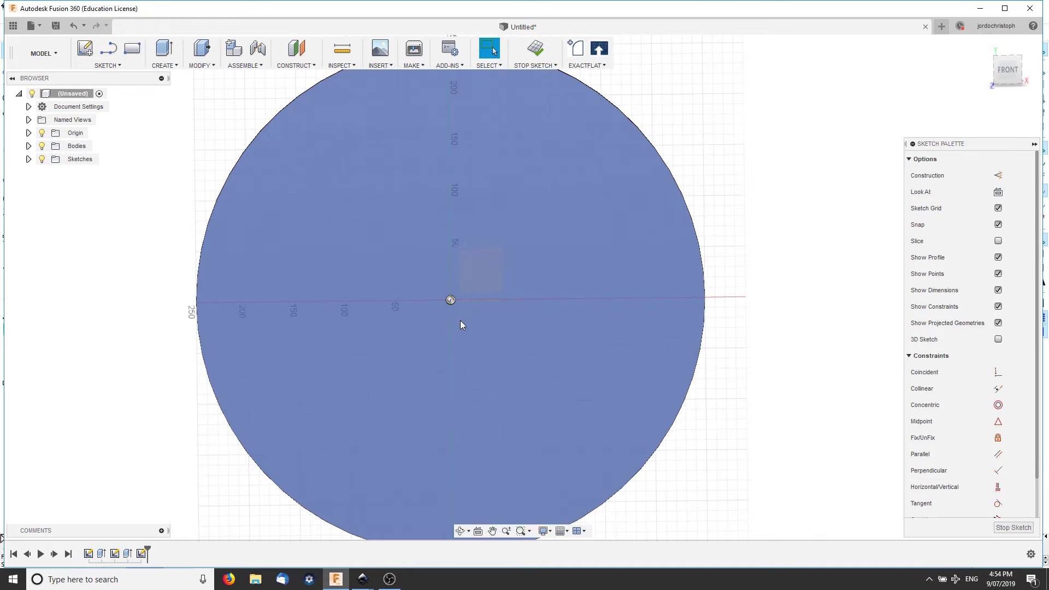
- Draw a vertical line up from the disc centre, then delete it
key("l")
left_click(454, 305)
left_click(451, 102)
key("Escape")
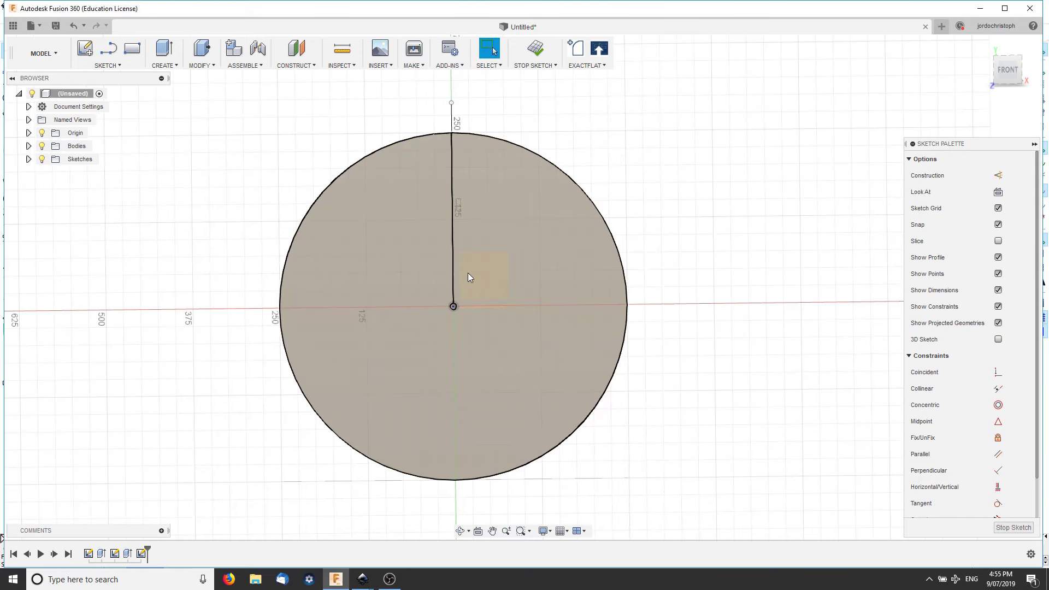
left_click(452, 242)
key("Delete")
- Draw radial lines from the centre at 30°, 60°, 120° and 150°, plus one straight down
key("l")
left_click(453, 307)
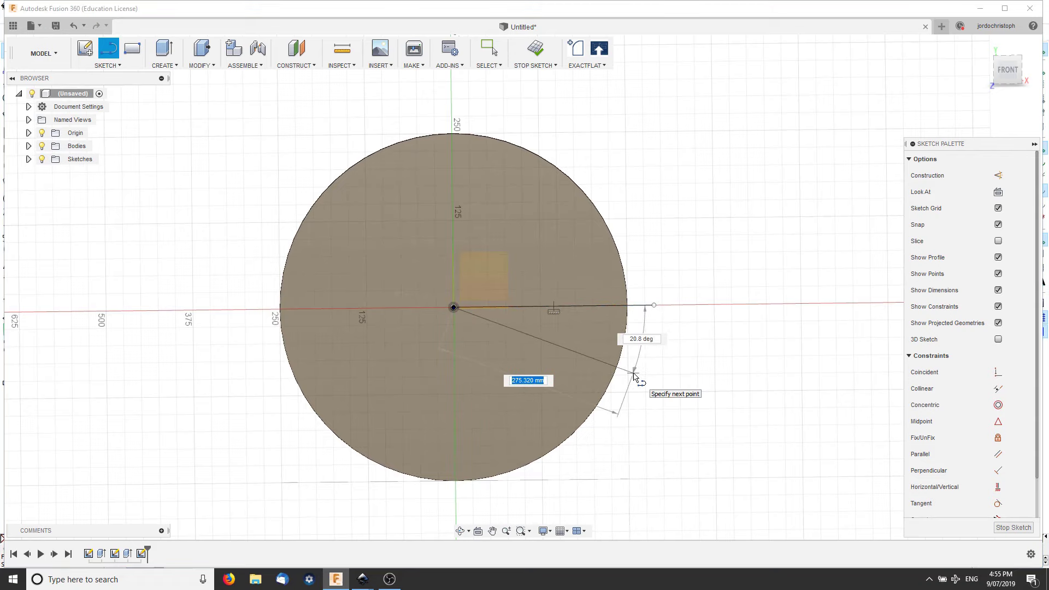
key("Return")
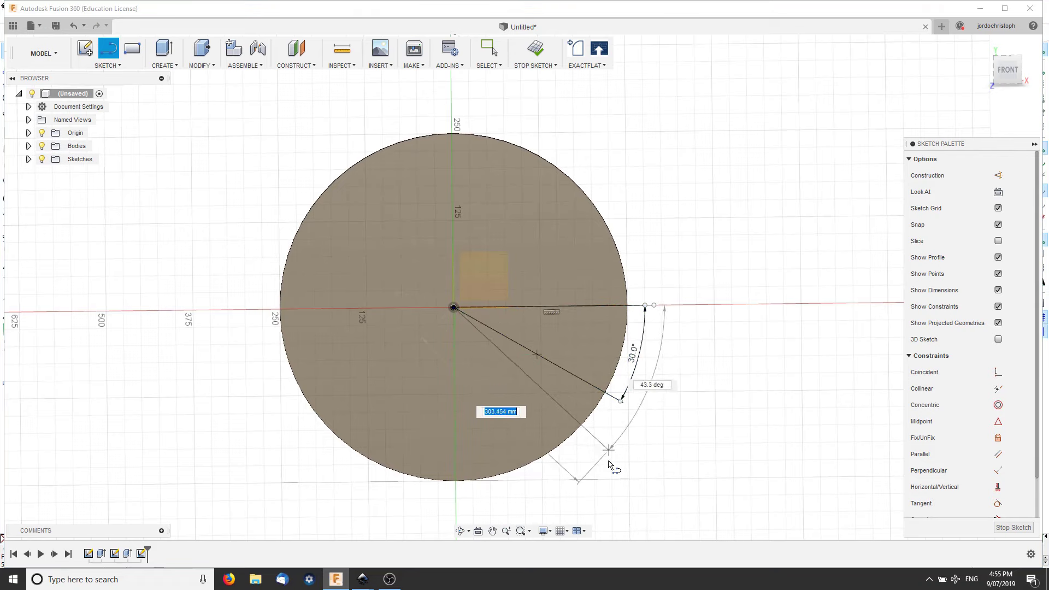
key("Tab")
type("60")
key("Return")
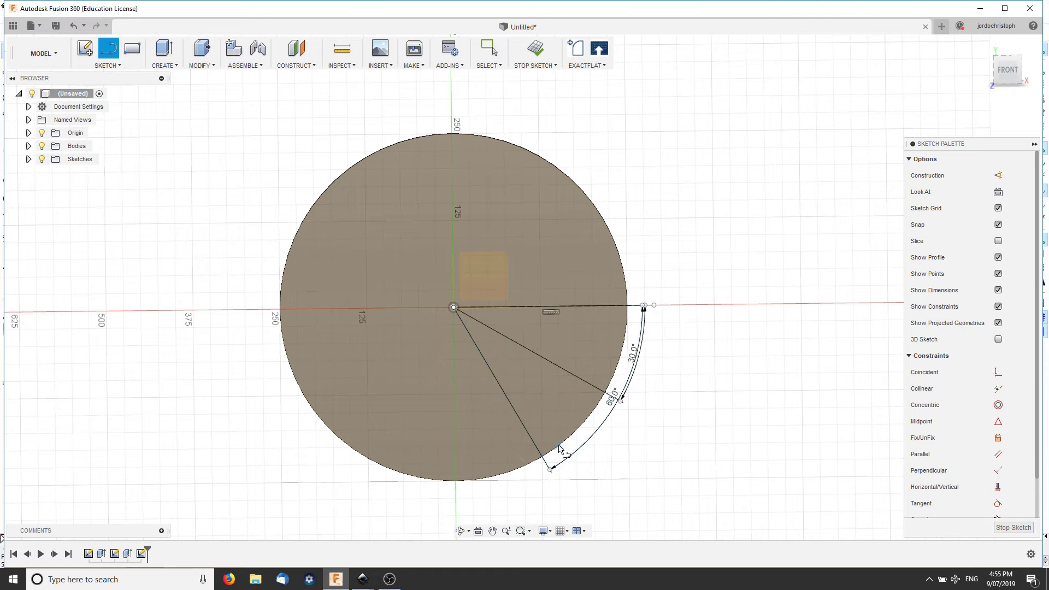
left_click(456, 515)
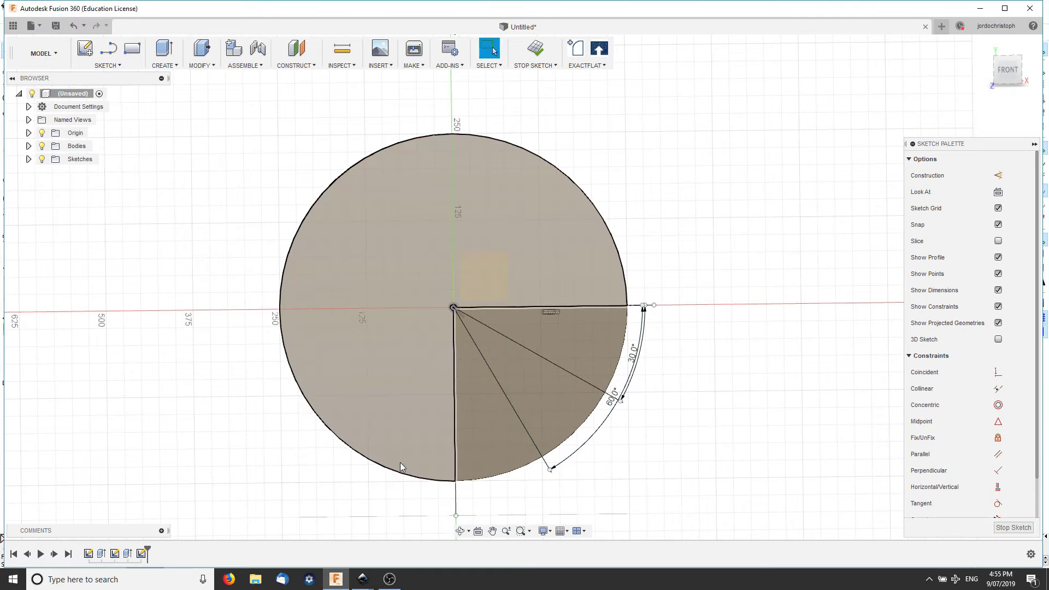
left_click(454, 308)
type("20")
key("Return")
left_click(453, 308)
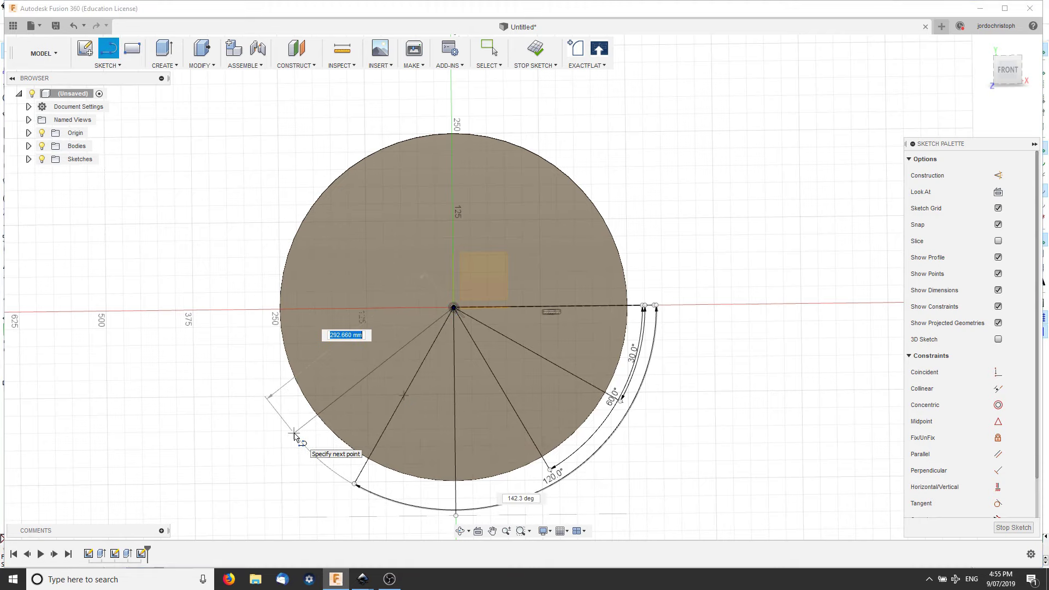
key("Return")
key("Escape")
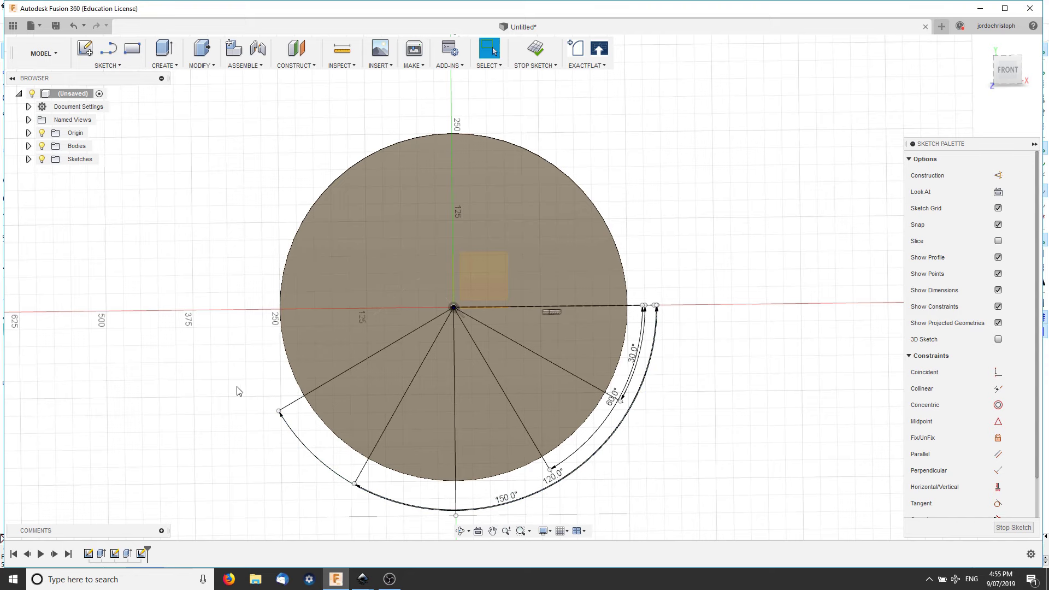
- Add a horizontal line left from the centre and a diagonal line across the disc
scroll(290, 369, "down", 2)
left_click(457, 299)
left_click(262, 301)
key("Escape")
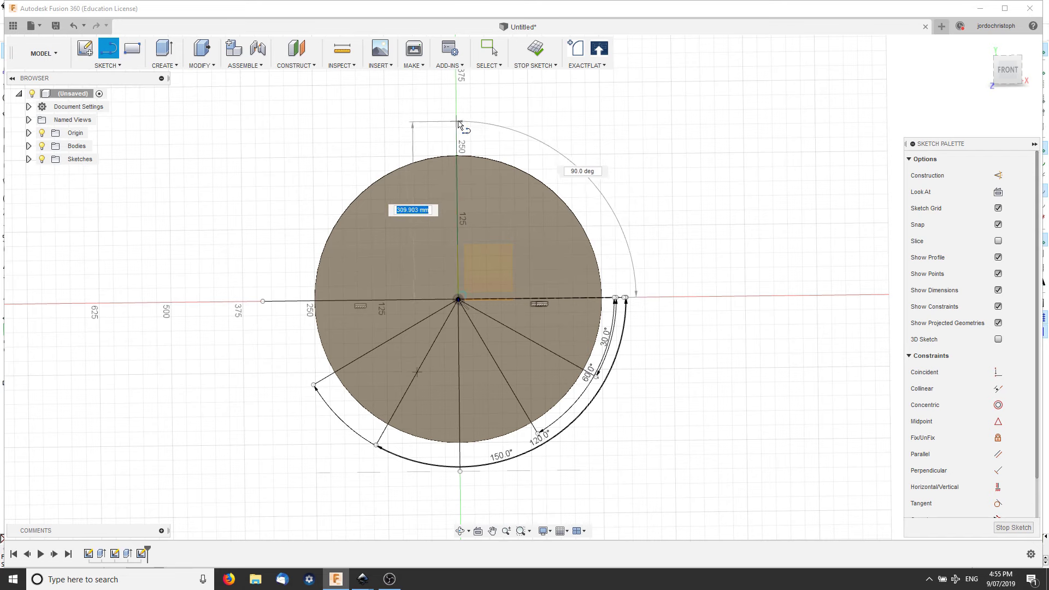
key("Escape")
scroll(399, 211, "up", 2)
key("l")
left_click(282, 450)
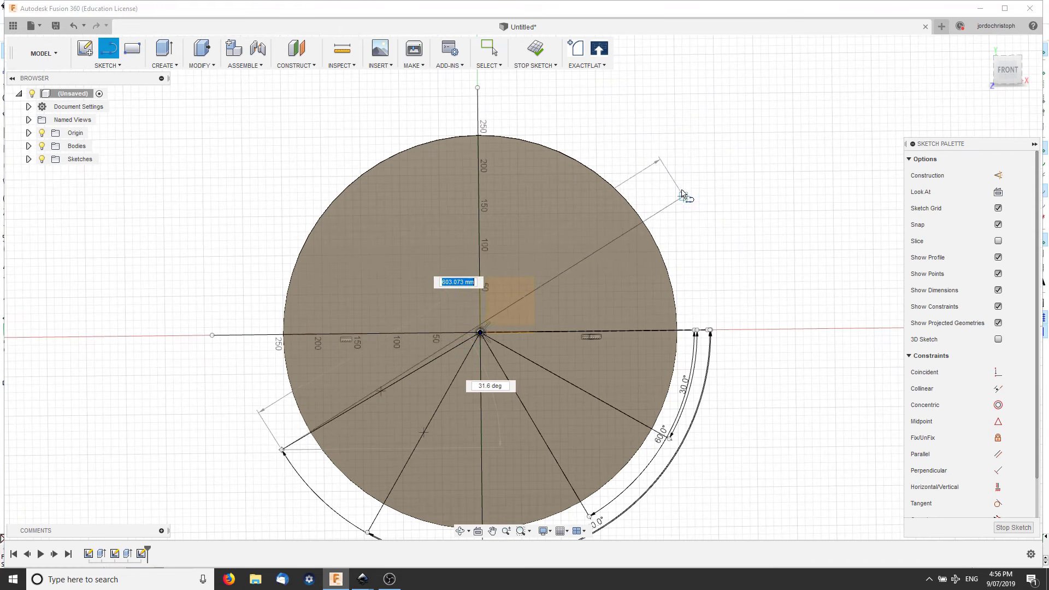
left_click(709, 197)
key("Escape")
- Draw a radial line from the disc centre toward the upper left
key("l")
scroll(564, 244, "down", 3)
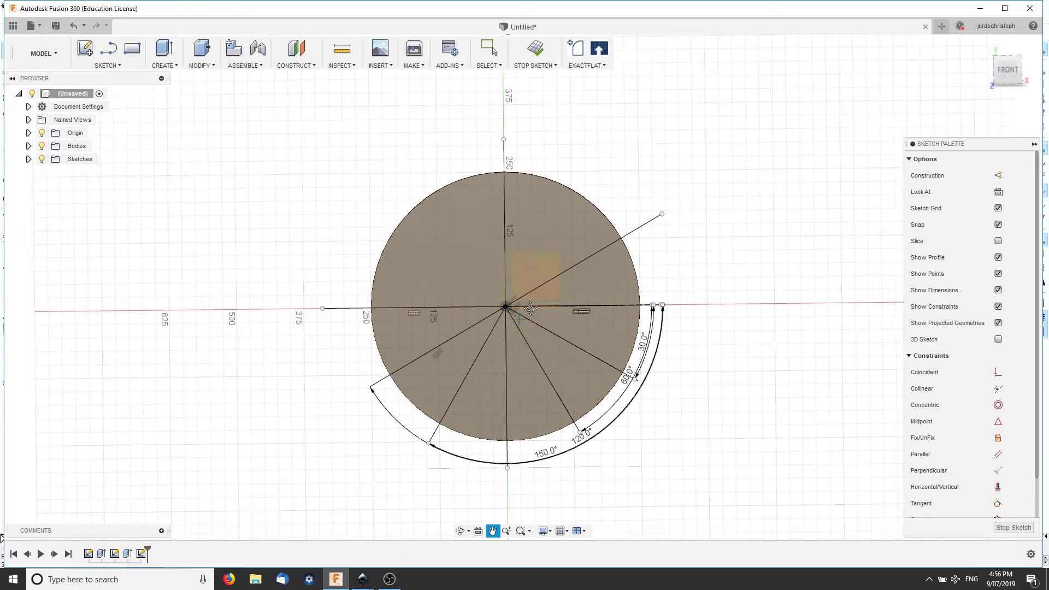
scroll(560, 380, "up", 3)
left_click(487, 277)
left_click(270, 156)
key("Escape")
left_click(589, 449)
key("Escape")
left_click(486, 278)
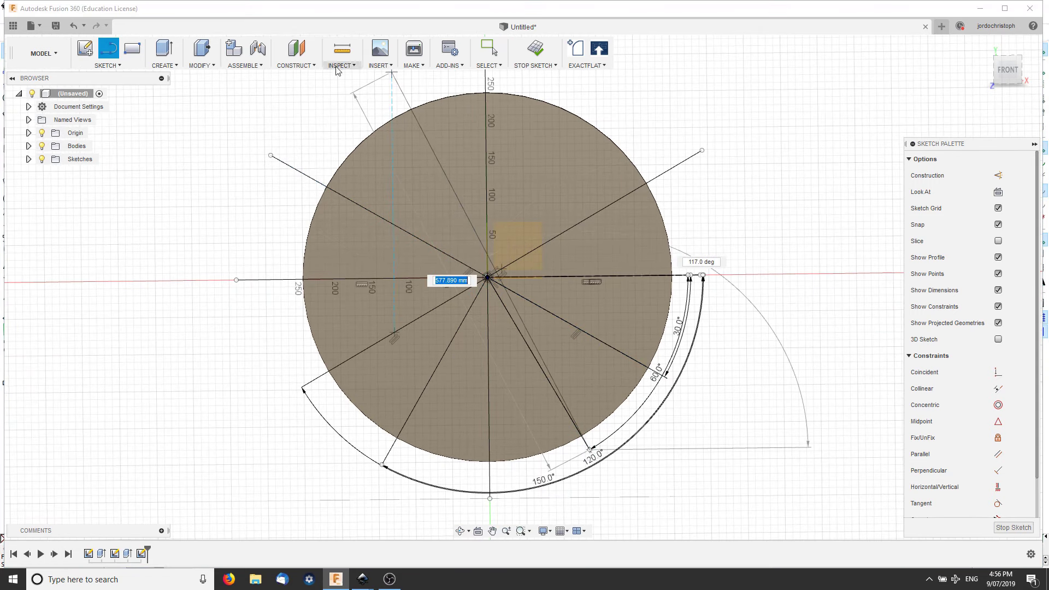
- Add a radial line at about 60° and centre a new circle on the disc centre
left_click(364, 67)
key("Escape")
key("l")
left_click(486, 277)
left_click(601, 94)
key("Escape")
scroll(557, 156, "down", 1)
scroll(482, 221, "up", 2)
key("c")
left_click(505, 271)
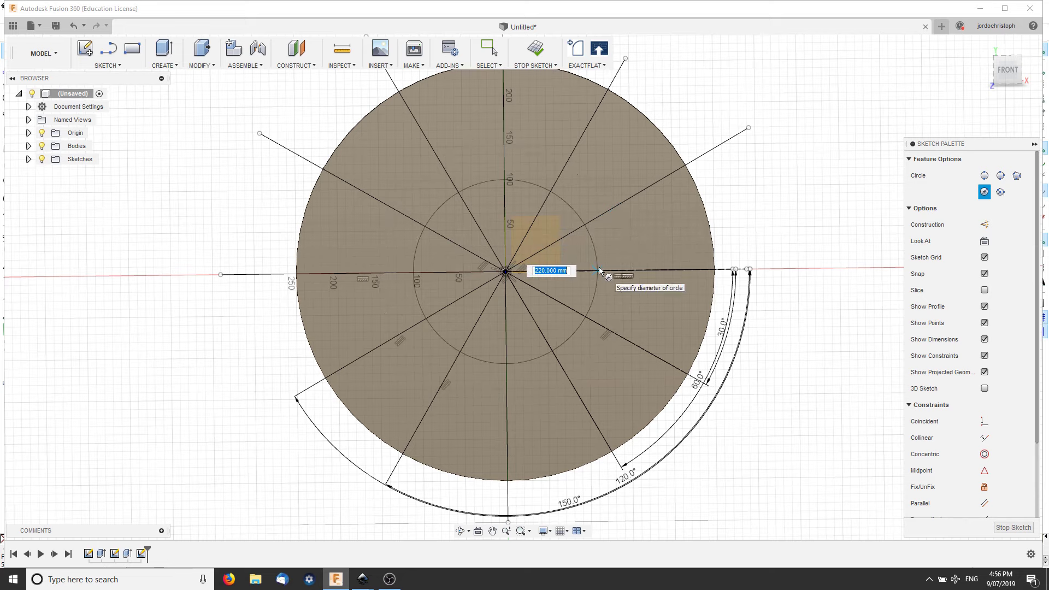
- Set the centred circle's diameter to 200 mm
type("20")
key("Tab")
type("0")
key("Return")
scroll(299, 163, "down", 2)
scroll(299, 163, "up", 2)
- Trim the upper, diagonal and lower-right radial line pieces outside the Ø200 circle
key("t")
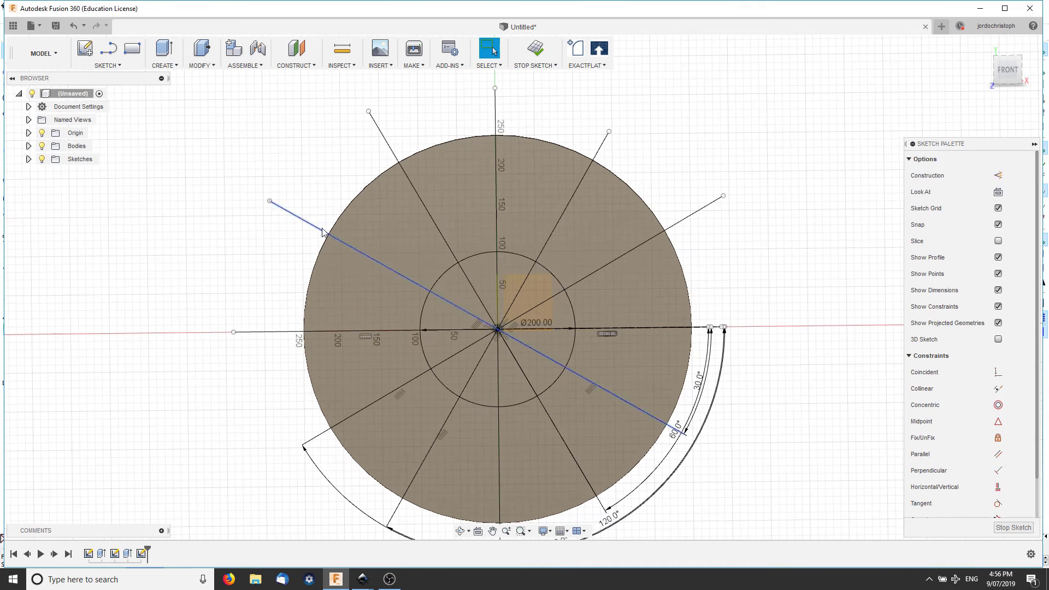
left_click(415, 214)
left_click(500, 101)
left_click(601, 152)
left_click(682, 220)
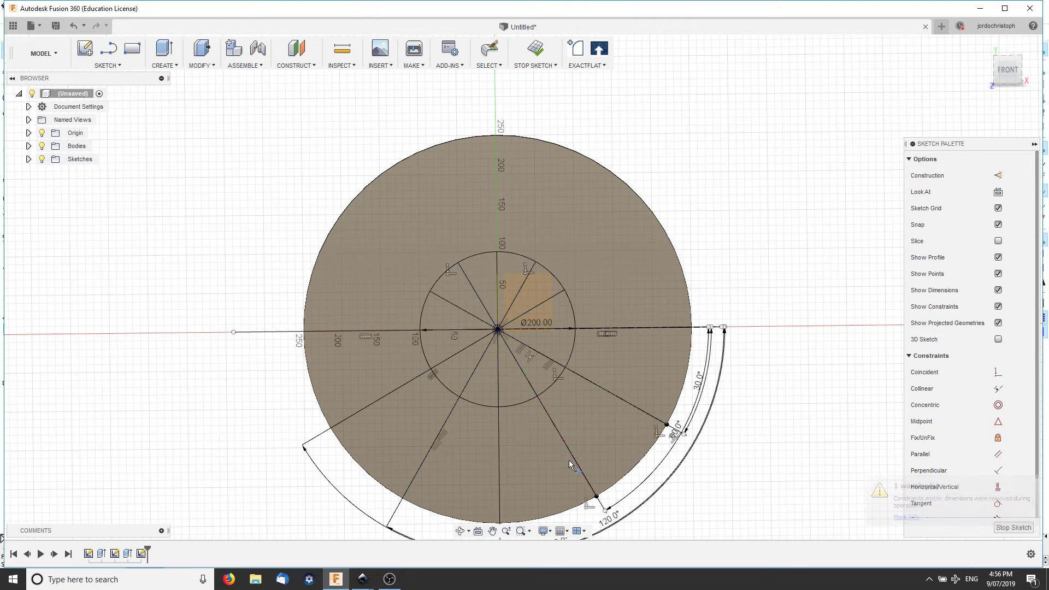
left_click(601, 503)
left_click(578, 474)
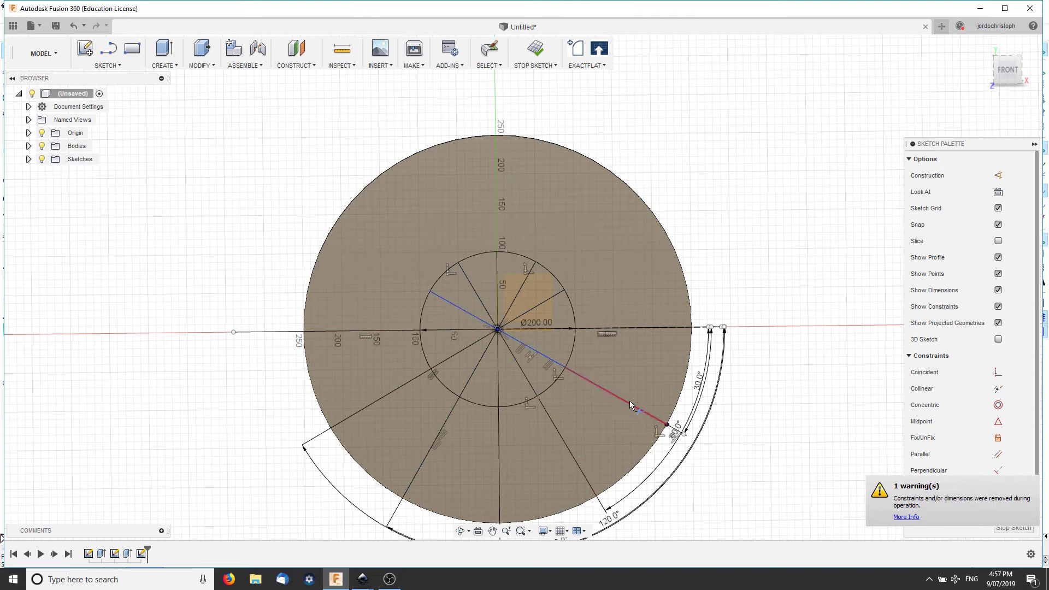
middle_click_drag(500, 461, 542, 360)
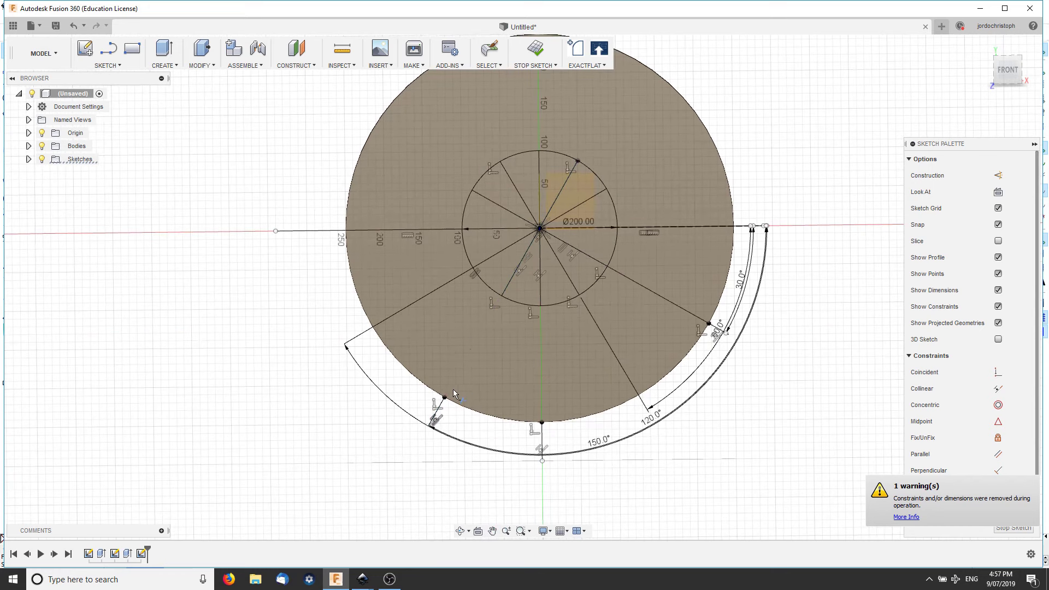
- Trim the remaining lower-left, bottom and horizontal line pieces outside the circle
left_click(417, 300)
left_click(527, 438)
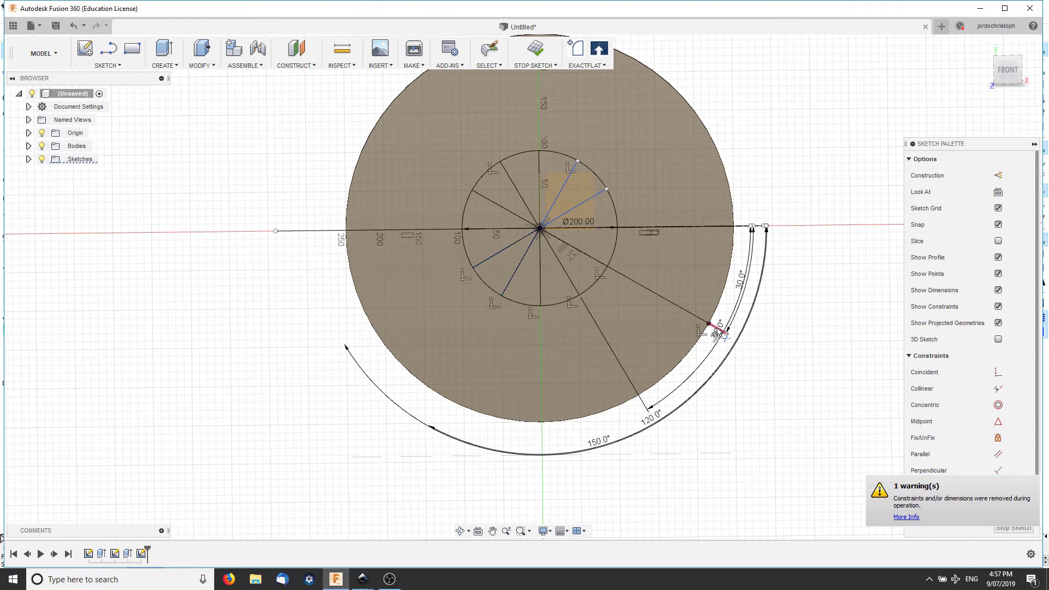
left_click(760, 236)
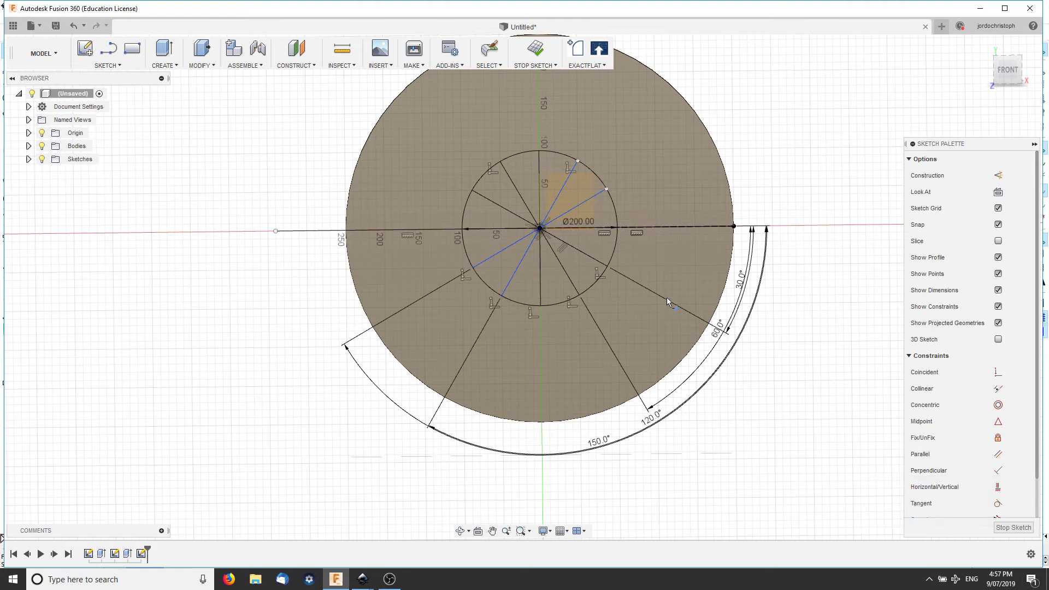
mouse_move(374, 328)
left_mouse_down()
mouse_move(358, 346)
mouse_move(442, 421)
mouse_move(643, 409)
mouse_move(738, 318)
left_mouse_up()
scroll(576, 261, "up", 4)
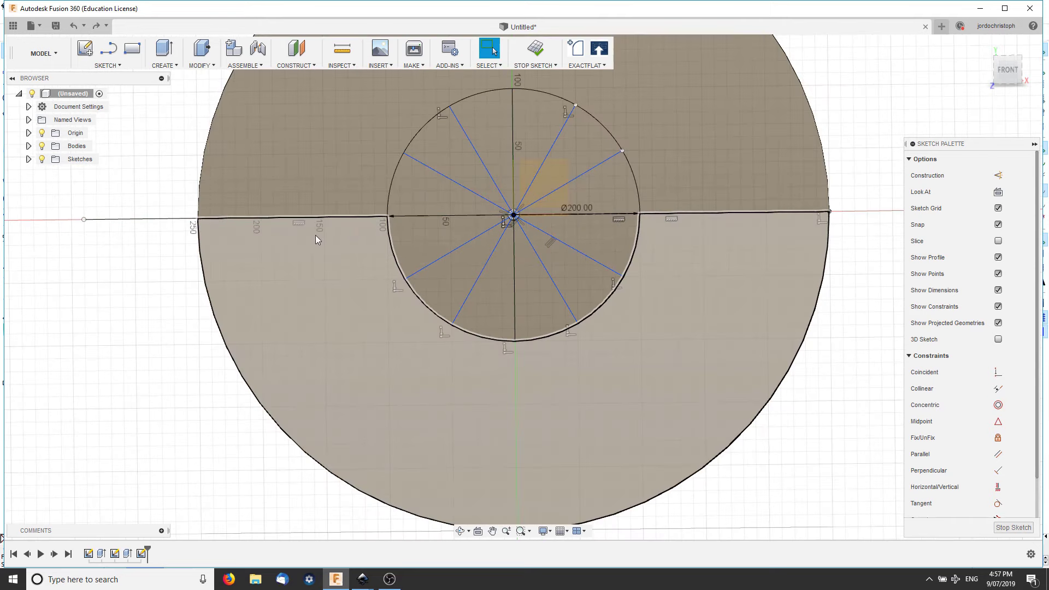
left_click(310, 222)
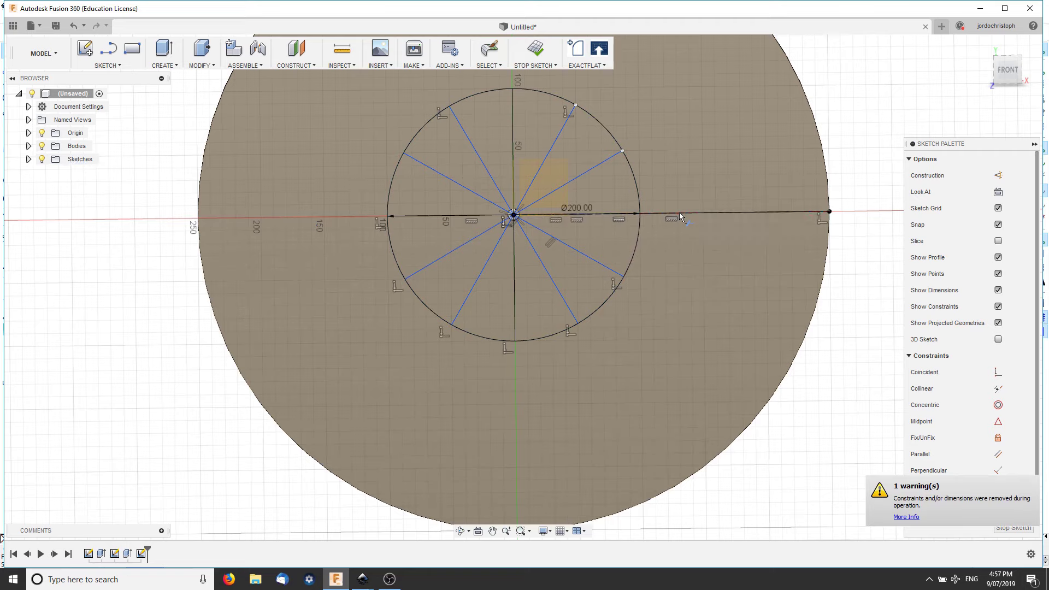
key("Escape")
- Insert the 1-12 DXF numerals and place them above and left of the disc
key("F6")
left_click(380, 50)
left_click(404, 141)
key("Return")
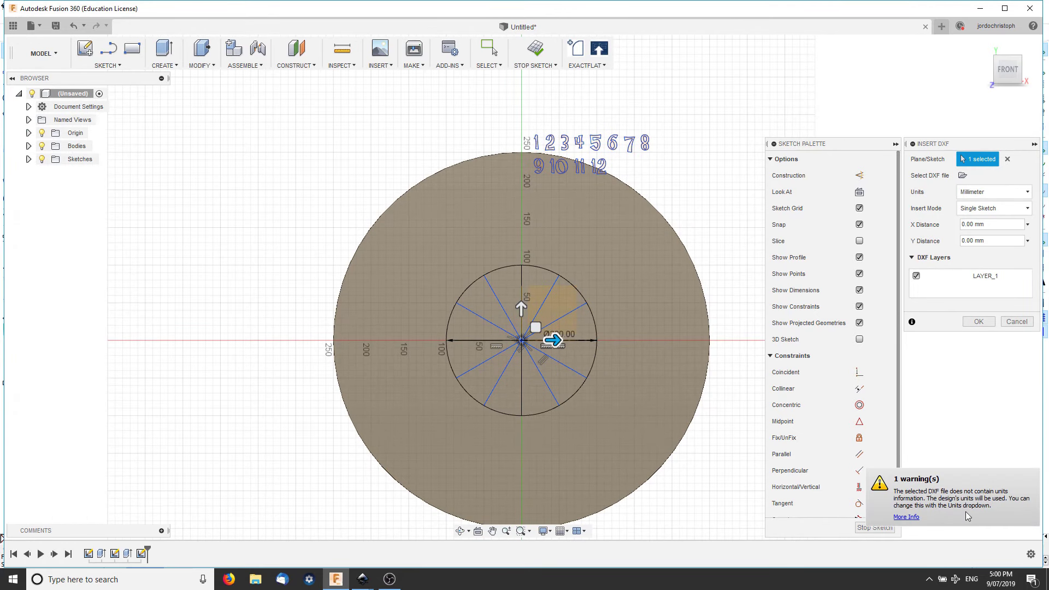
left_click_drag(535, 327, 390, 293)
scroll(386, 130, "up", 2)
scroll(386, 130, "up", 3)
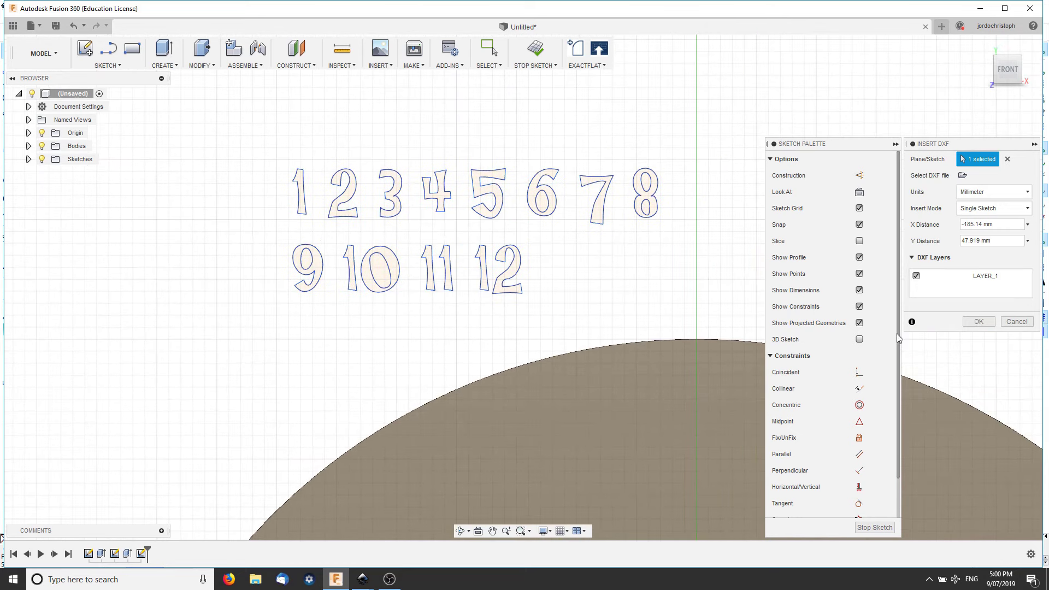
left_click(978, 323)
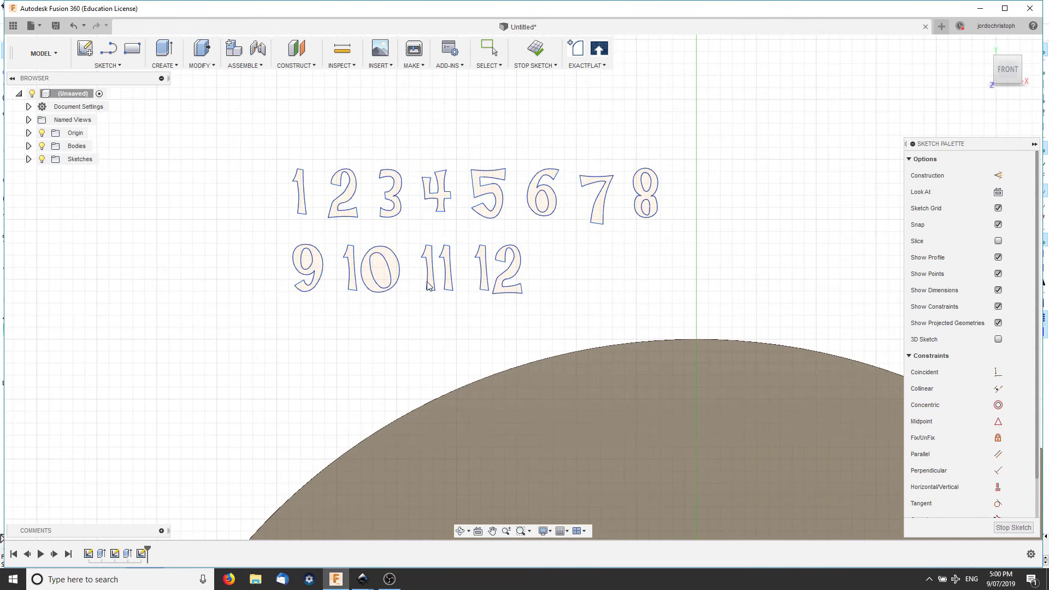
- Move the 12 numeral to the top of the Ø200 mm circle at 12 o'clock
scroll(429, 289, "down", 2)
mouse_move(454, 282)
left_mouse_down()
mouse_move(460, 305)
mouse_move(586, 337)
left_mouse_up()
key("m")
scroll(586, 337, "down", 1)
middle_click_drag(586, 337, 517, 147)
left_click_drag(516, 148, 509, 265)
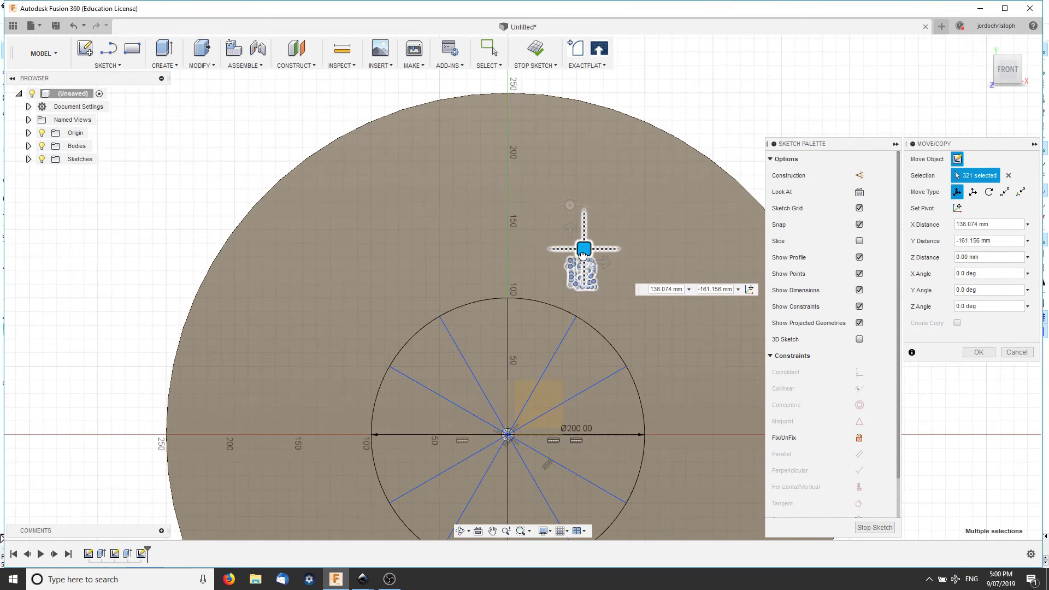
scroll(509, 265, "up", 5)
scroll(405, 152, "up", 2)
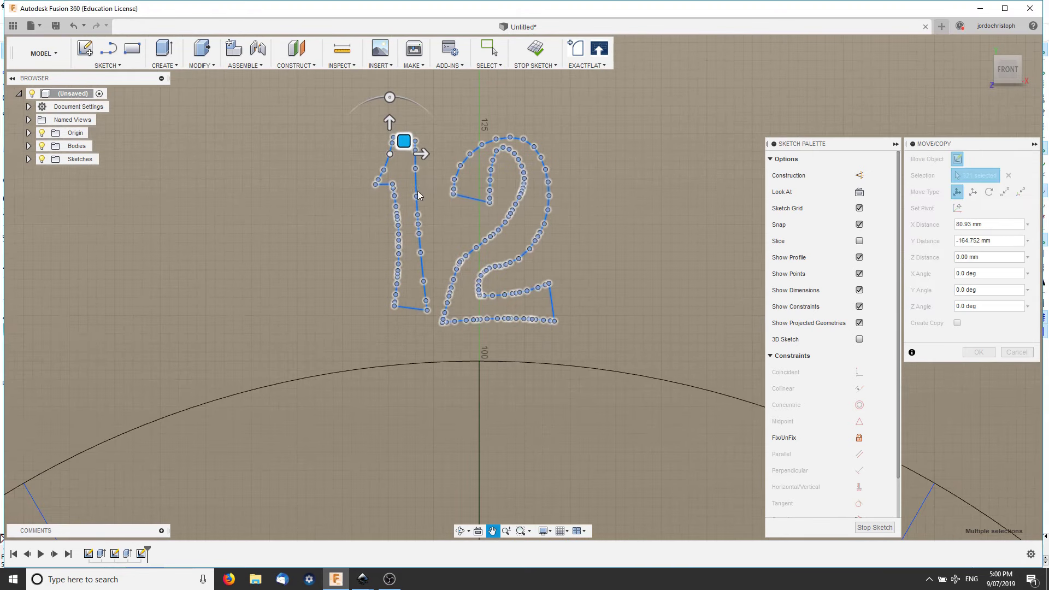
left_click_drag(415, 159, 435, 198)
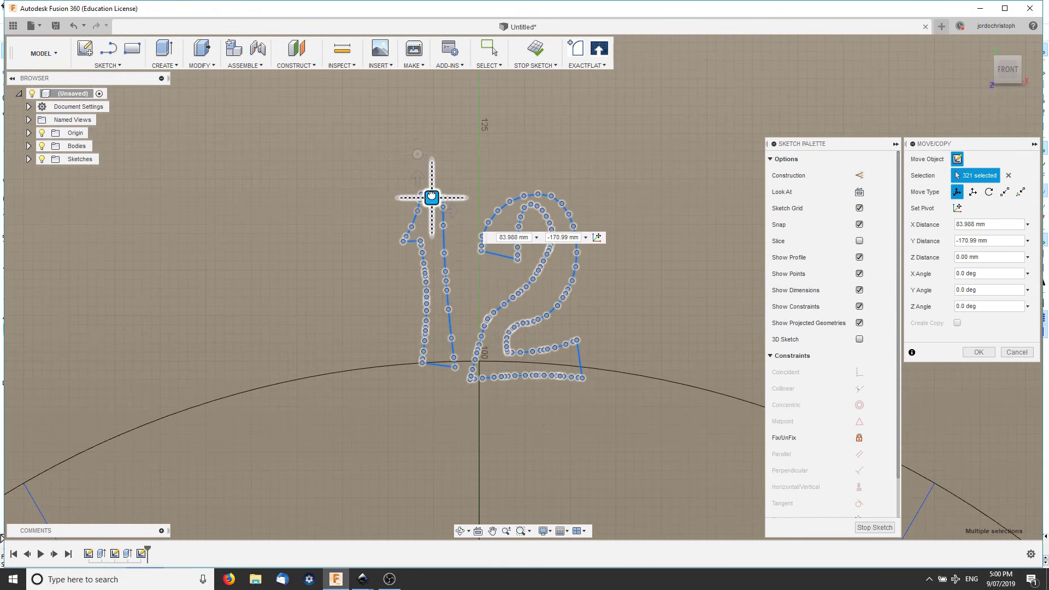
key("Return")
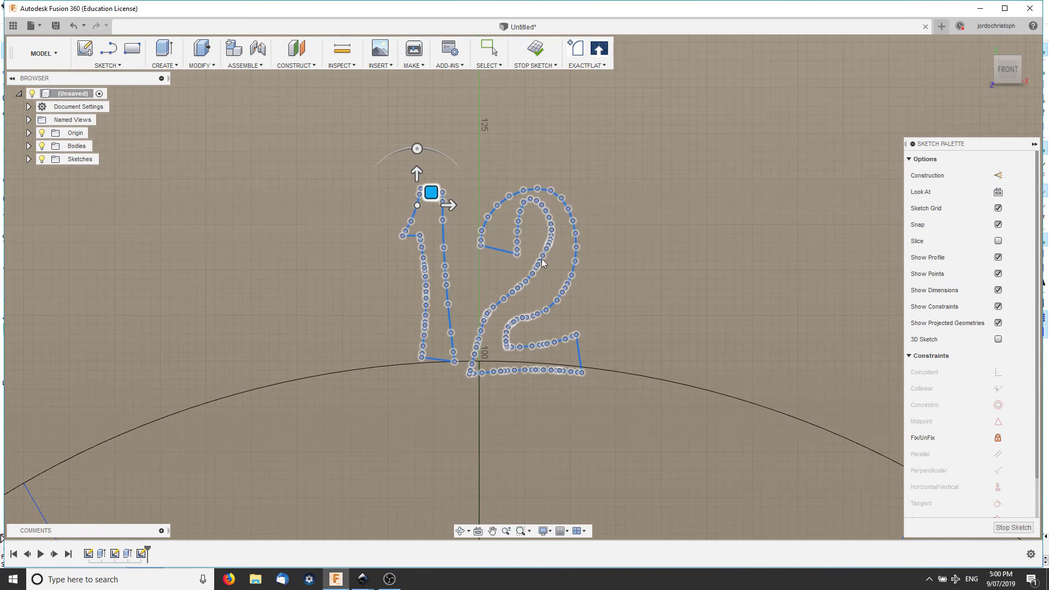
- Move the 11 numeral to its 11 o'clock spot outside the circle
scroll(470, 269, "down", 2)
left_click(494, 323)
scroll(486, 348, "down", 3)
scroll(424, 326, "down", 5)
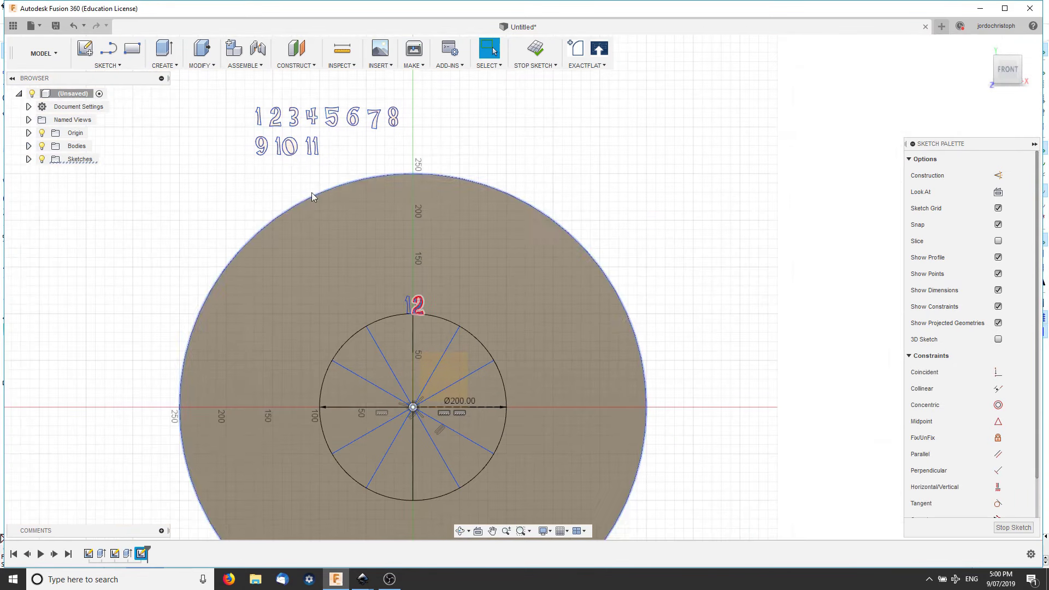
scroll(335, 252, "up", 2)
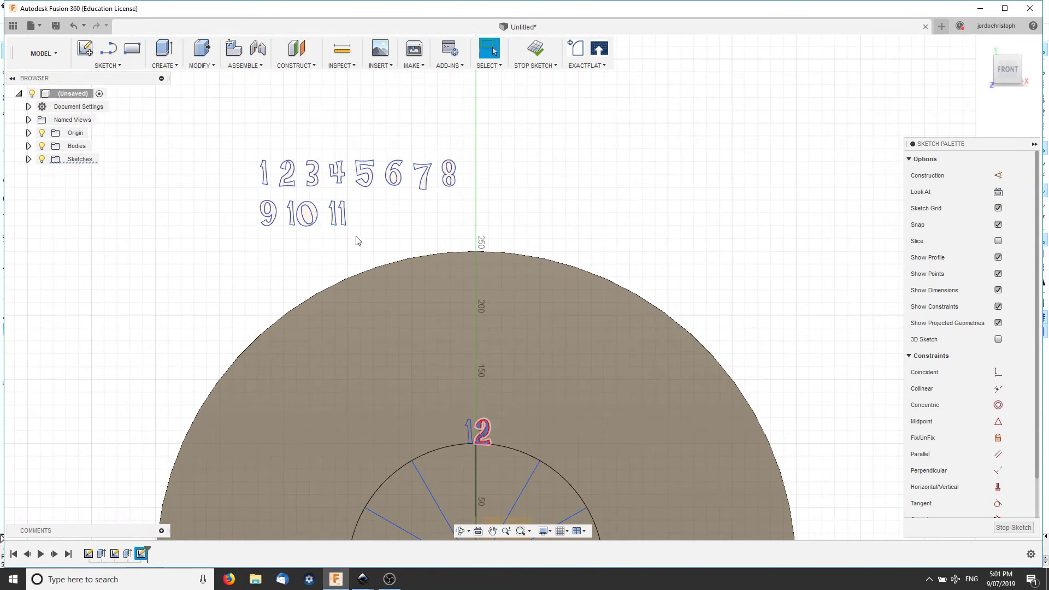
right_click(327, 202)
left_click(295, 198)
left_click_drag(357, 208, 415, 435)
scroll(415, 382, "up", 3)
scroll(397, 321, "up", 5)
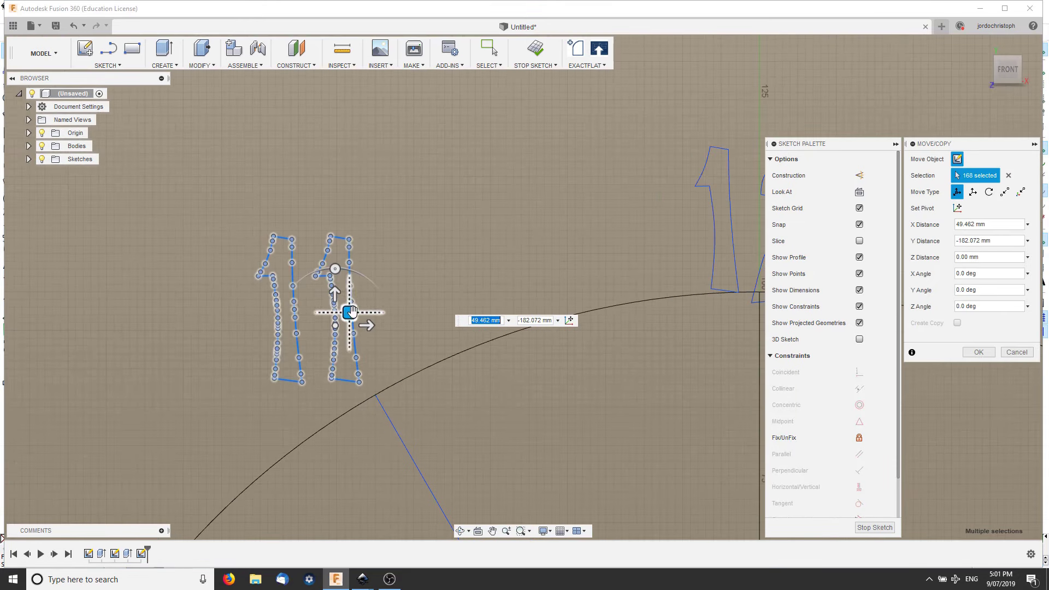
left_click_drag(397, 321, 415, 342)
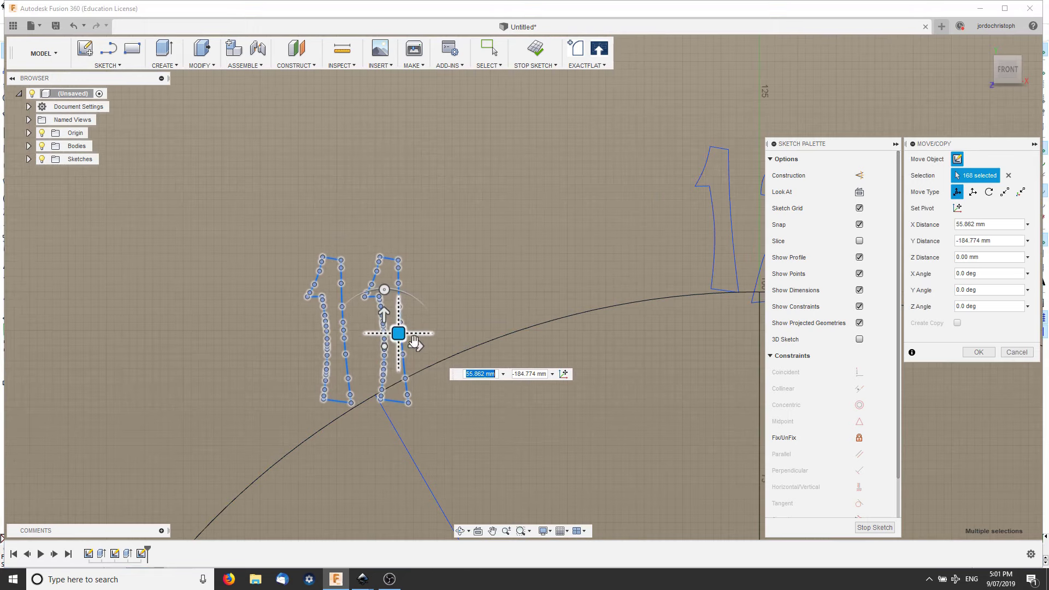
left_click(968, 355)
- Move the 10 numeral to its 10 o'clock spot beside the 11
scroll(436, 313, "down", 5)
scroll(330, 279, "down", 2)
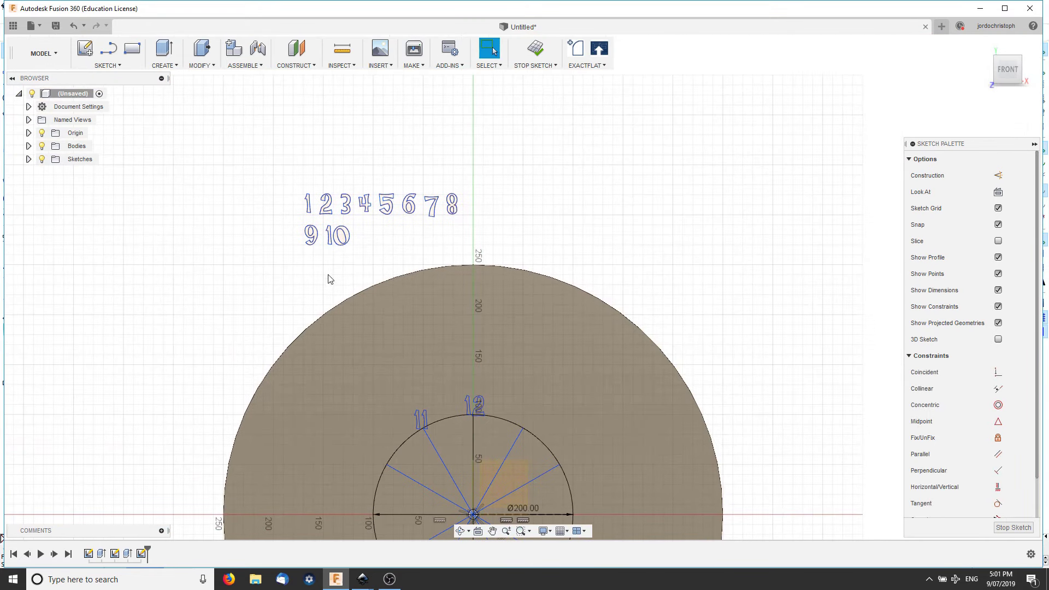
right_click(324, 229)
left_click(324, 208)
middle_click_drag(316, 290, 340, 168)
left_click_drag(393, 111, 414, 327)
middle_click_drag(388, 335, 396, 254)
left_click_drag(328, 295, 307, 285)
key("Return")
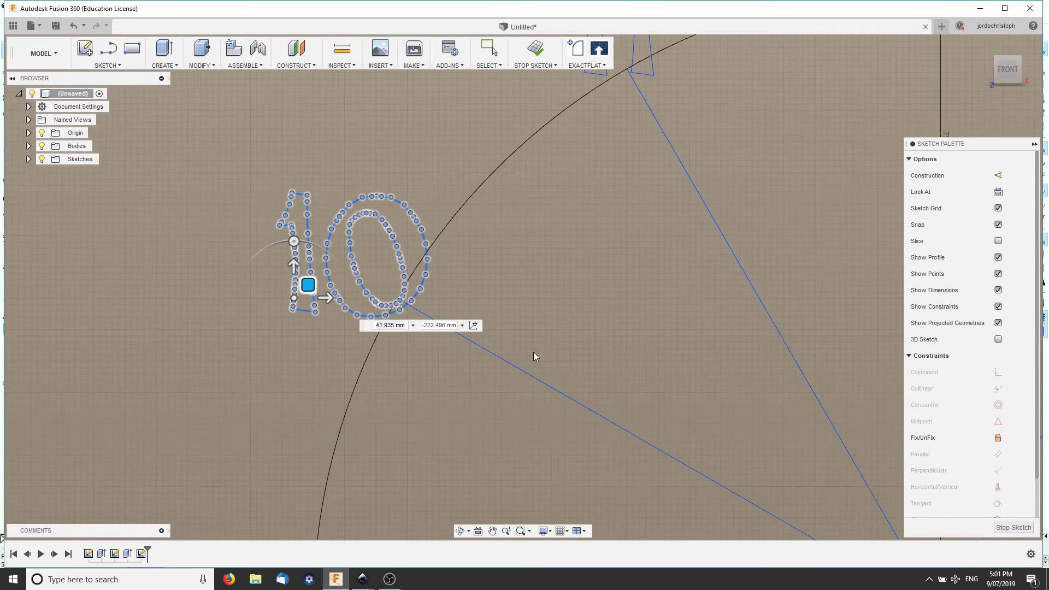
- Move the 9 numeral to its 9 o'clock spot below the 10
scroll(533, 351, "down", 3)
scroll(444, 348, "down", 3)
scroll(379, 235, "up", 4)
left_click(361, 228)
right_click(361, 227)
left_click(352, 196)
middle_click_drag(436, 378, 382, 108)
left_click_drag(381, 107, 417, 510)
scroll(416, 510, "up", 3)
scroll(370, 304, "up", 2)
left_click_drag(365, 312, 367, 310)
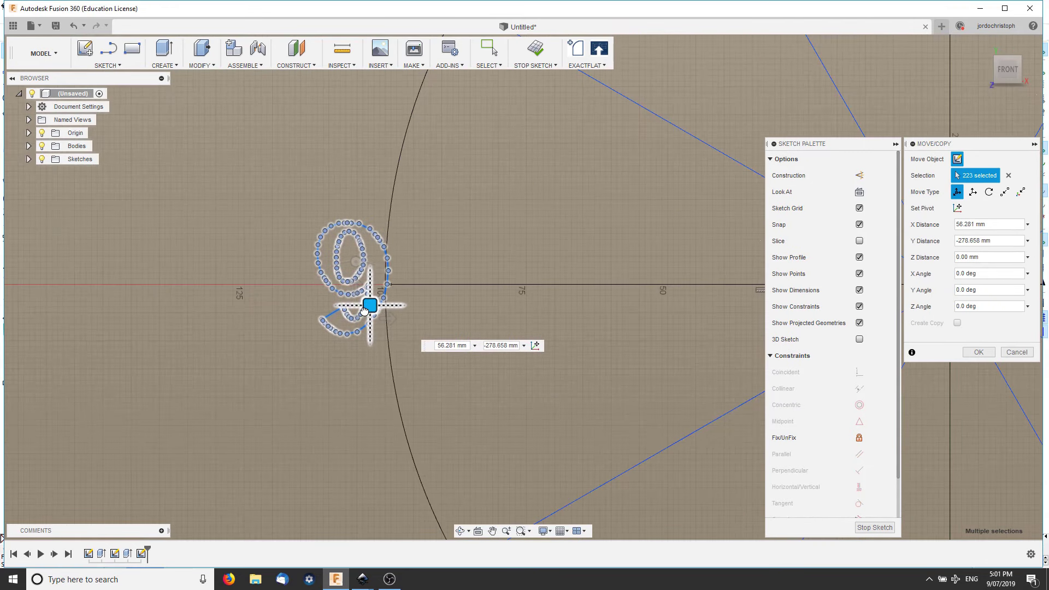
scroll(366, 307, "down", 5)
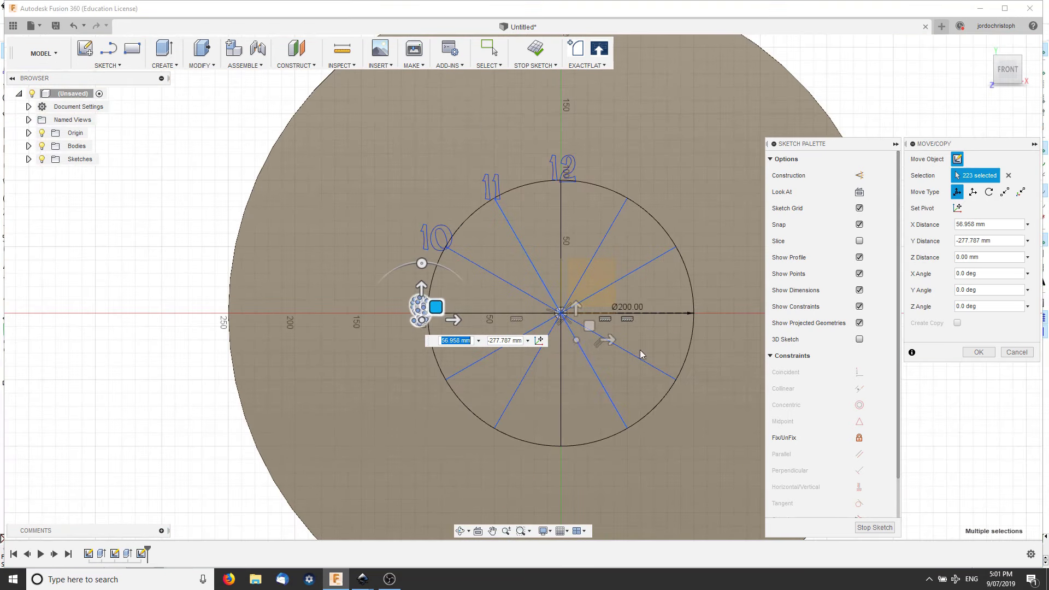
key("Return")
scroll(326, 228, "down", 2)
middle_click_drag(326, 228, 279, 332)
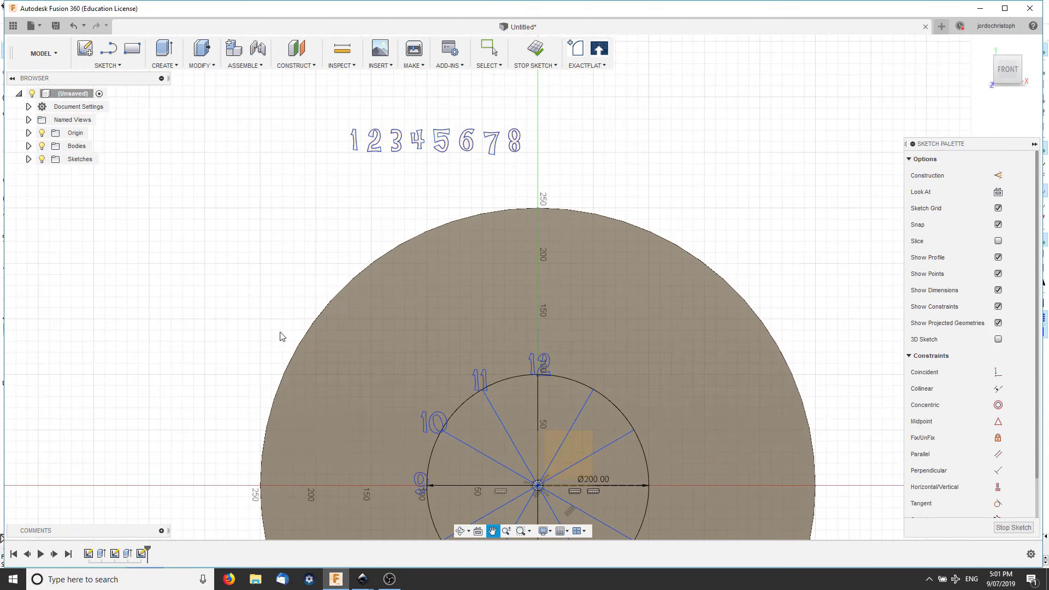
- Move the 8 numeral to its 8 o'clock spot below the 9
scroll(544, 119, "up", 2)
right_click(510, 143)
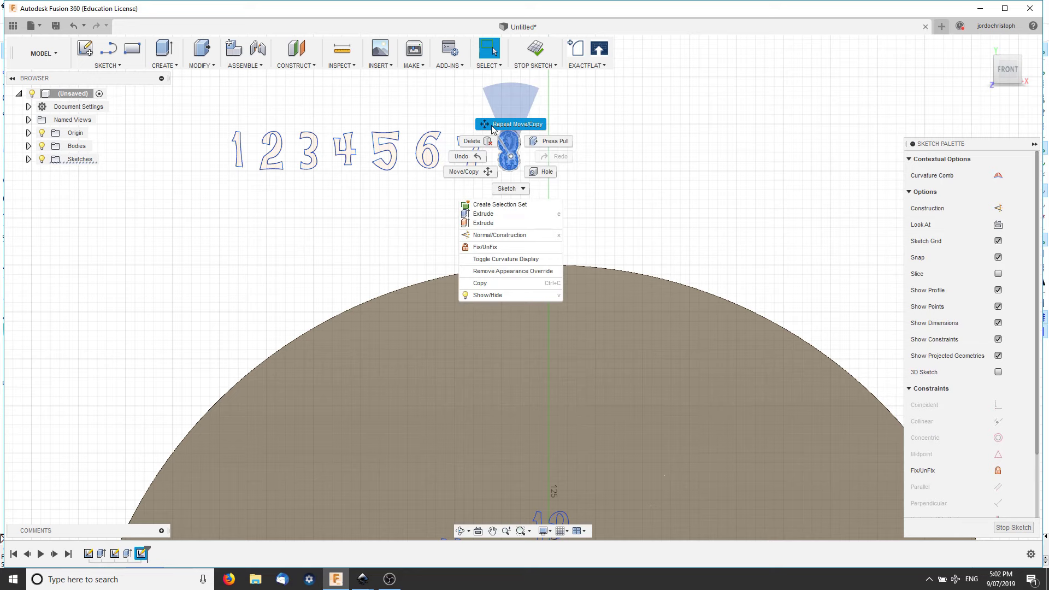
left_click(514, 125)
left_click_drag(513, 125, 498, 434)
middle_click_drag(499, 433, 510, 89)
mouse_move(510, 93)
left_mouse_down()
mouse_move(394, 433)
mouse_move(393, 476)
left_mouse_up()
scroll(404, 475, "up", 3)
scroll(366, 246, "up", 2)
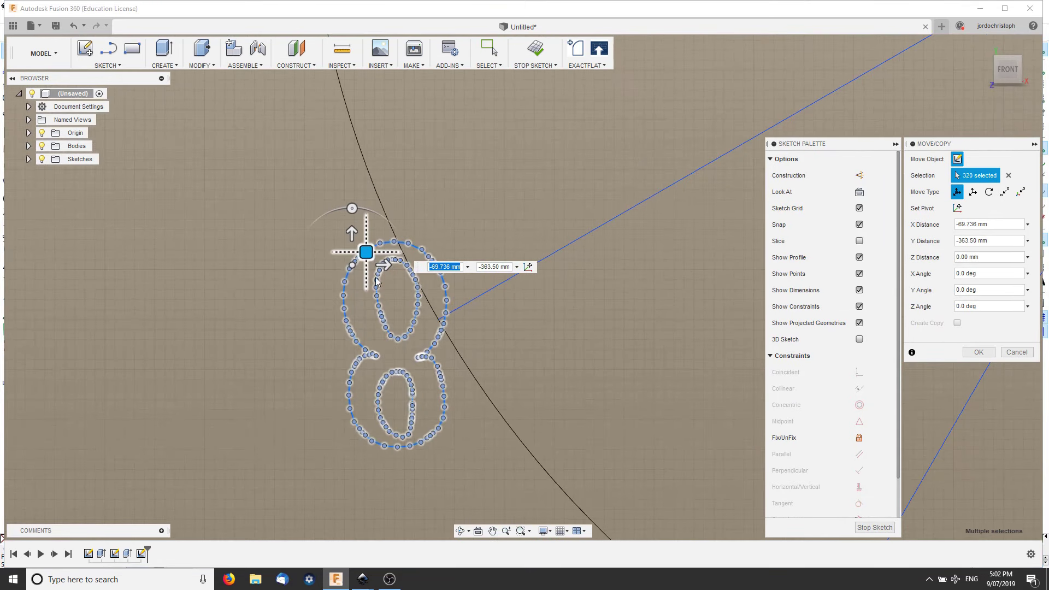
left_click_drag(363, 235, 370, 218)
left_click(979, 352)
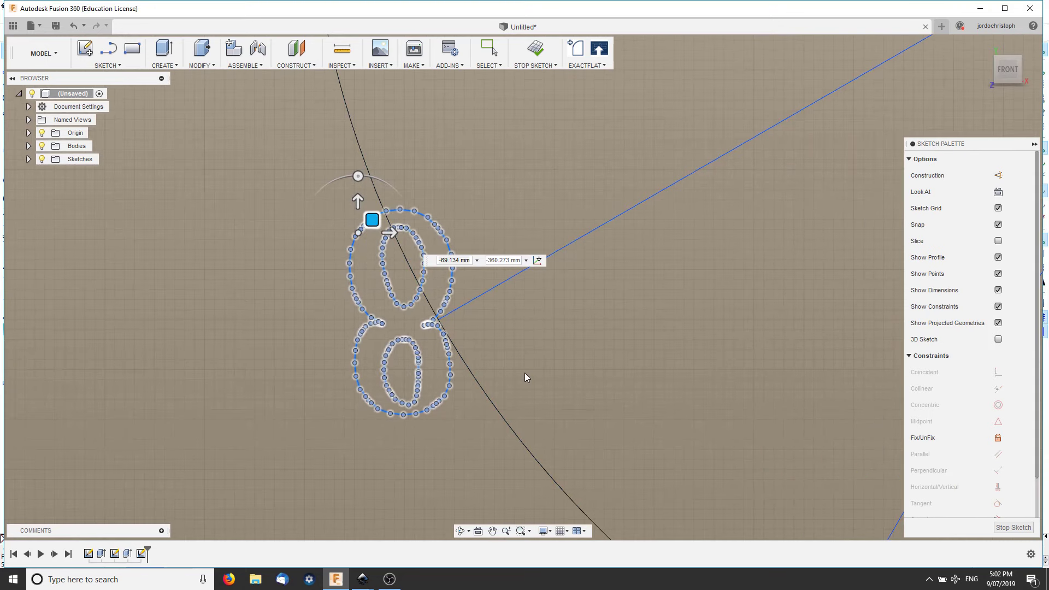
- Move the 7 numeral to its 7 o'clock spot on the dial
scroll(447, 340, "down", 1)
scroll(383, 262, "down", 5)
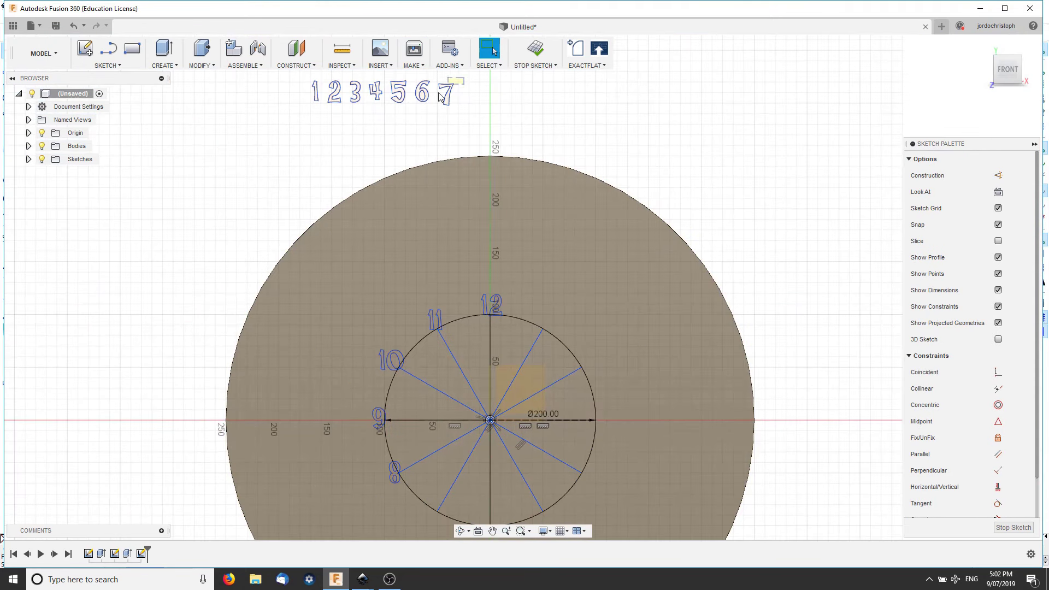
right_click(446, 102)
left_click(467, 131)
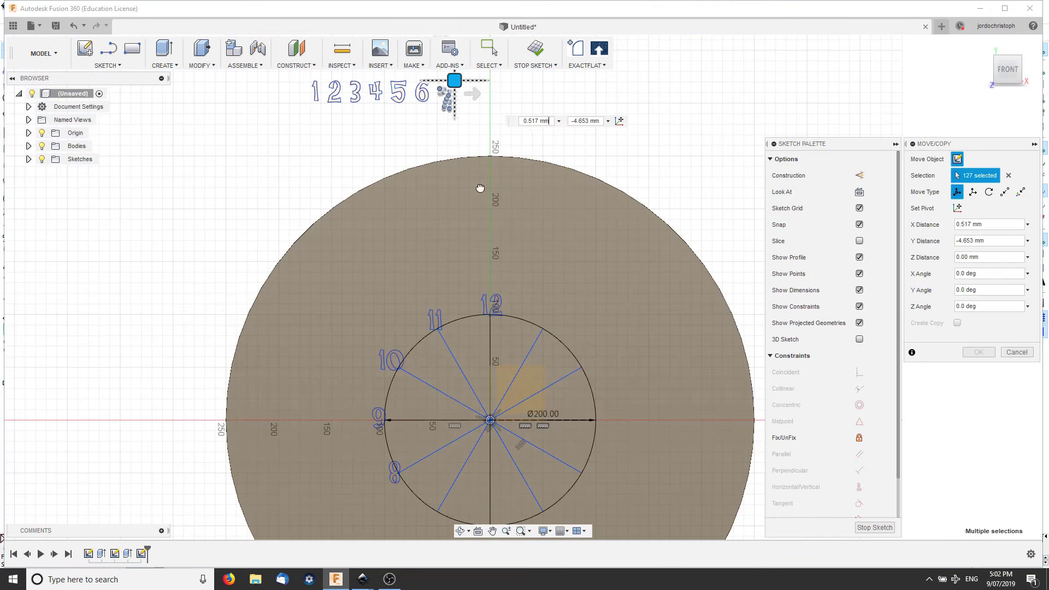
scroll(446, 500, "up", 1)
scroll(421, 494, "up", 4)
left_click_drag(363, 310, 360, 299)
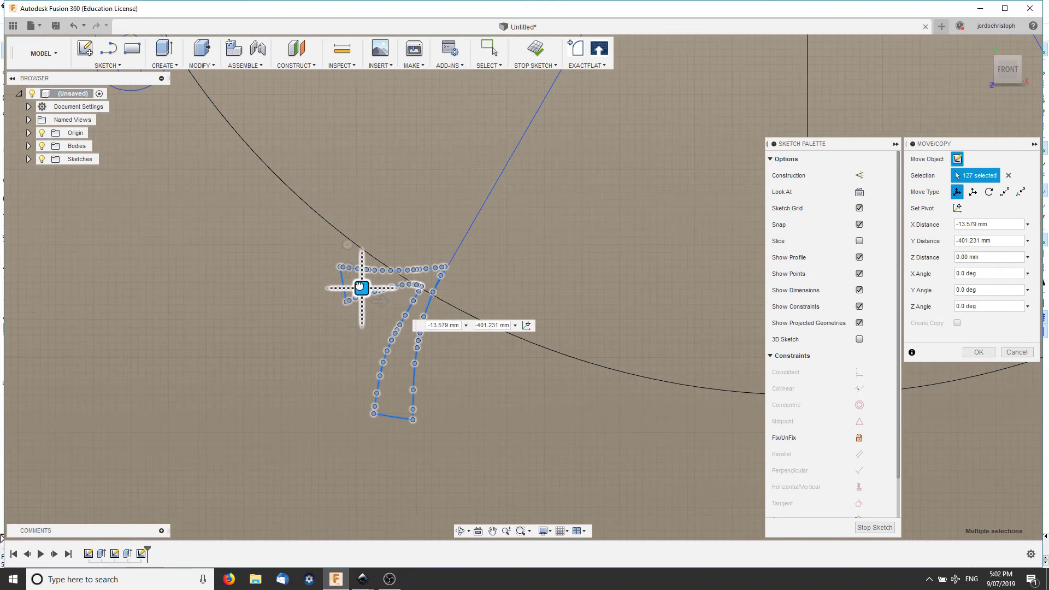
left_click(974, 352)
- Move the 6 numeral to 6 o'clock just below the circle
scroll(520, 348, "down", 5)
mouse_move(264, 337)
middle_mouse_down()
mouse_move(135, 185)
mouse_move(424, 177)
middle_mouse_up()
right_click(397, 215)
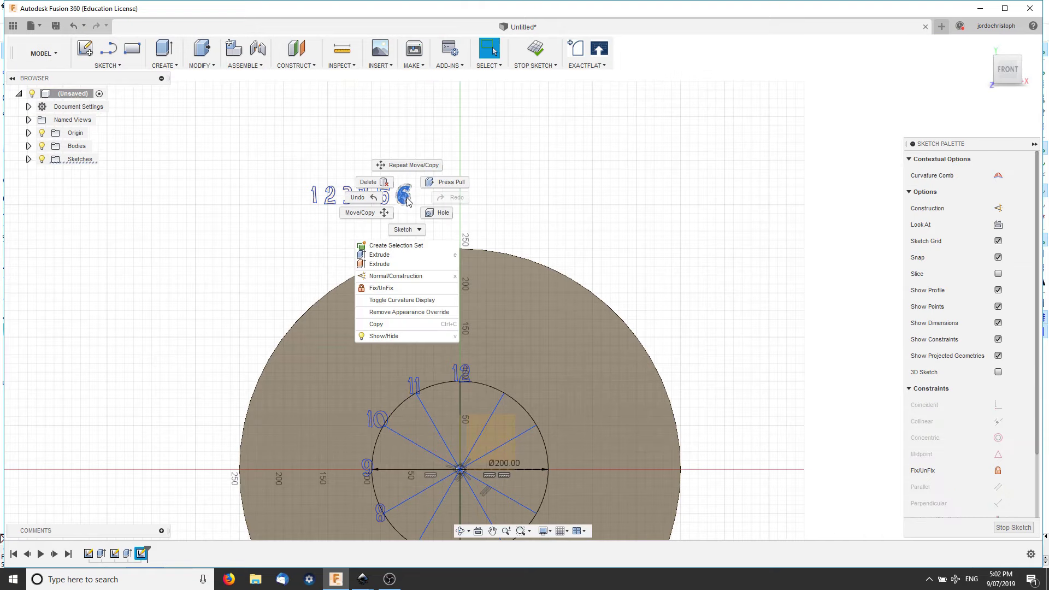
left_click(371, 232)
left_click_drag(407, 197, 469, 372)
middle_click_drag(461, 356, 446, 212)
scroll(453, 339, "up", 5)
left_click_drag(467, 260, 428, 485)
scroll(401, 421, "up", 2)
scroll(400, 420, "up", 3)
left_click_drag(416, 363, 403, 345)
key("Return")
- Move the 5 numeral to its 5 o'clock position with the M shortcut
scroll(548, 365, "down", 5)
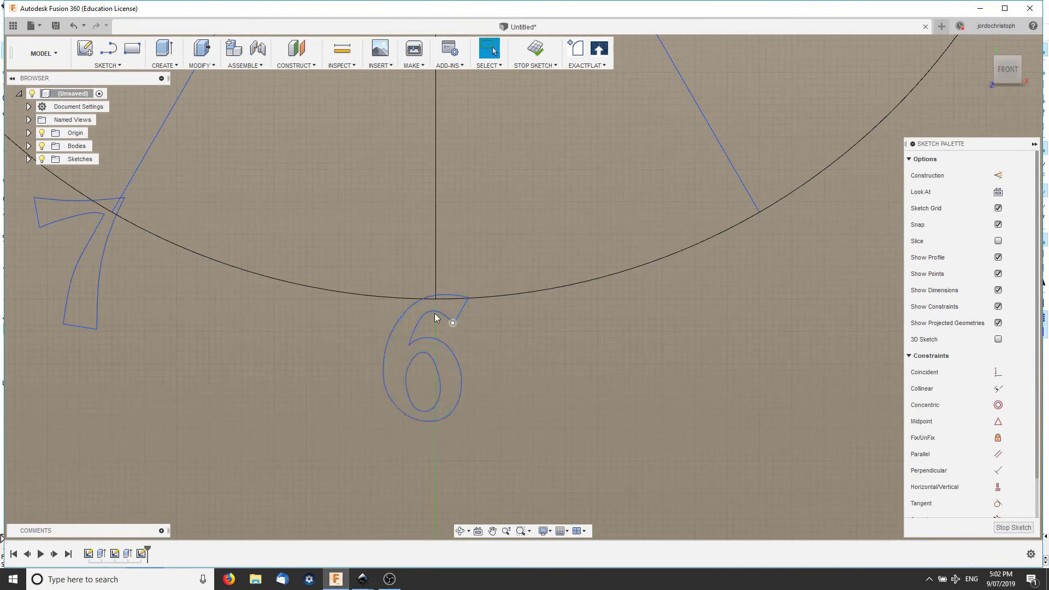
scroll(433, 316, "down", 2)
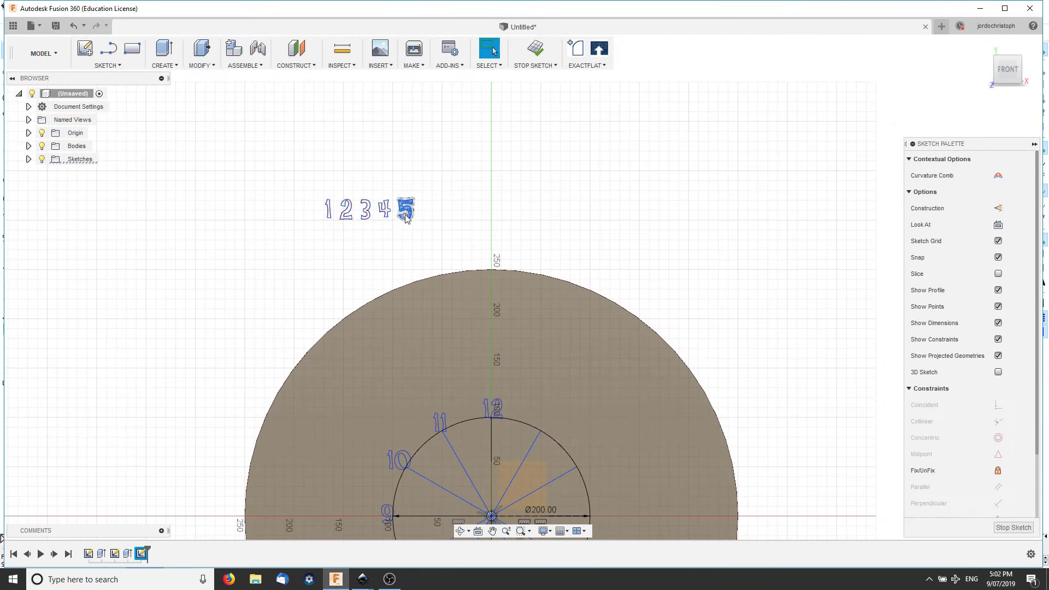
key("m")
left_click_drag(436, 189, 518, 337)
middle_click_drag(518, 337, 440, 163)
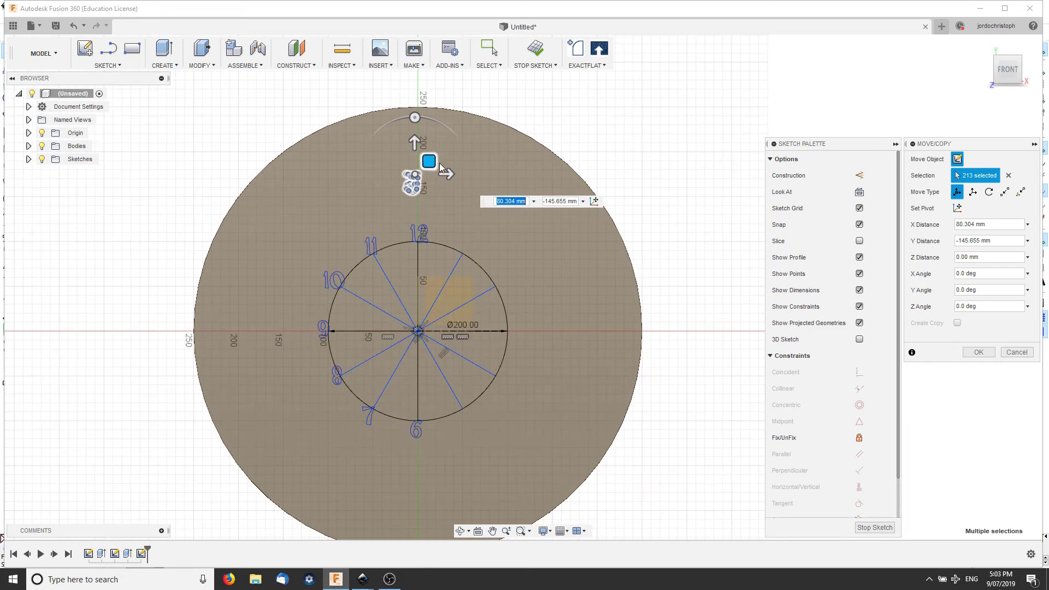
left_click_drag(439, 163, 480, 402)
scroll(479, 402, "up", 4)
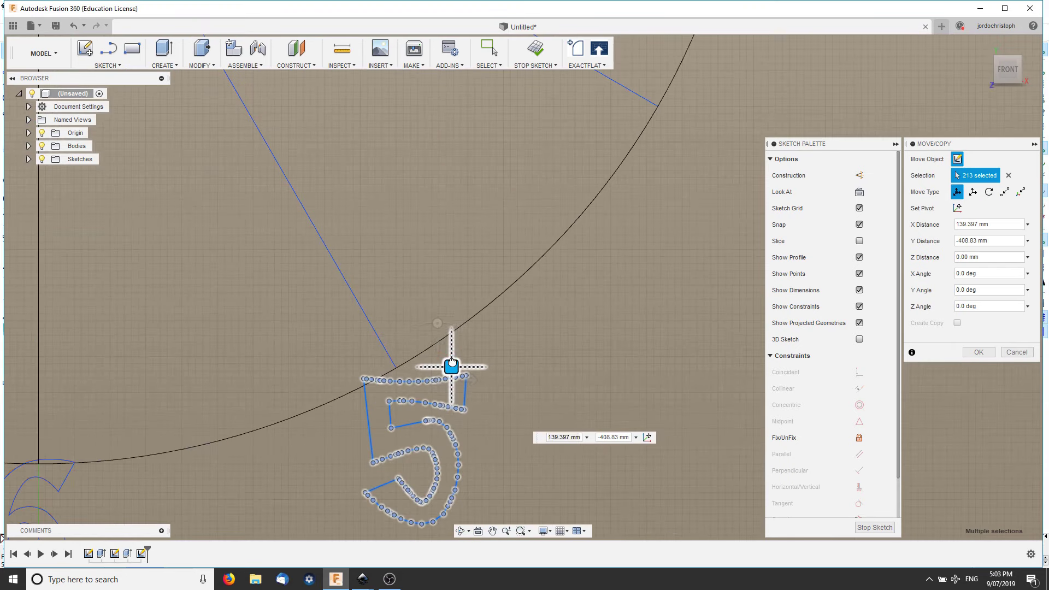
key("Return")
scroll(451, 381, "down", 2)
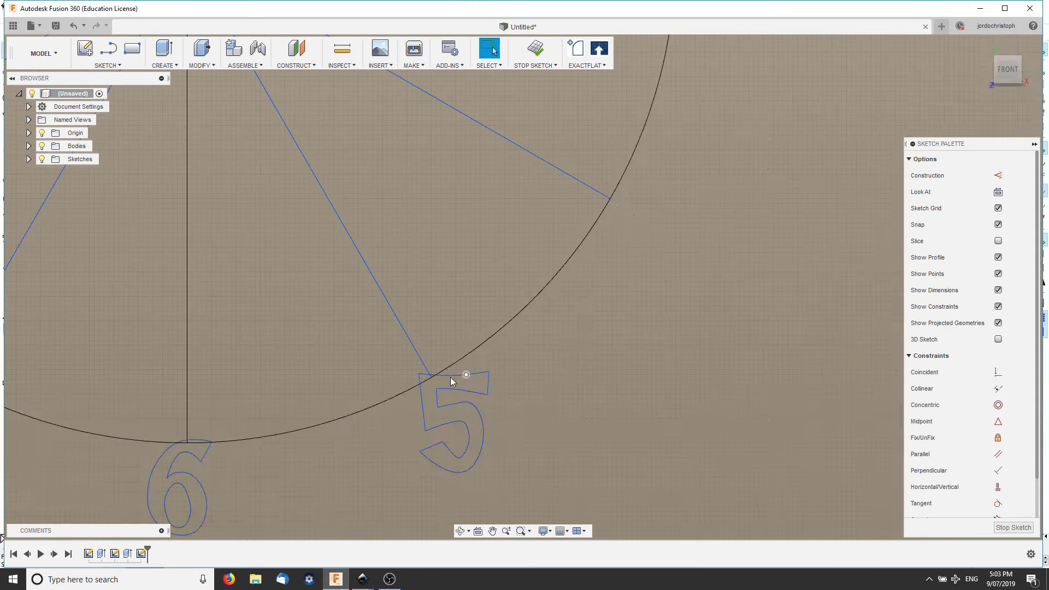
scroll(451, 381, "down", 5)
scroll(481, 208, "up", 5)
- Move the 4 numeral to its 4 o'clock position on the dial
right_click(463, 224)
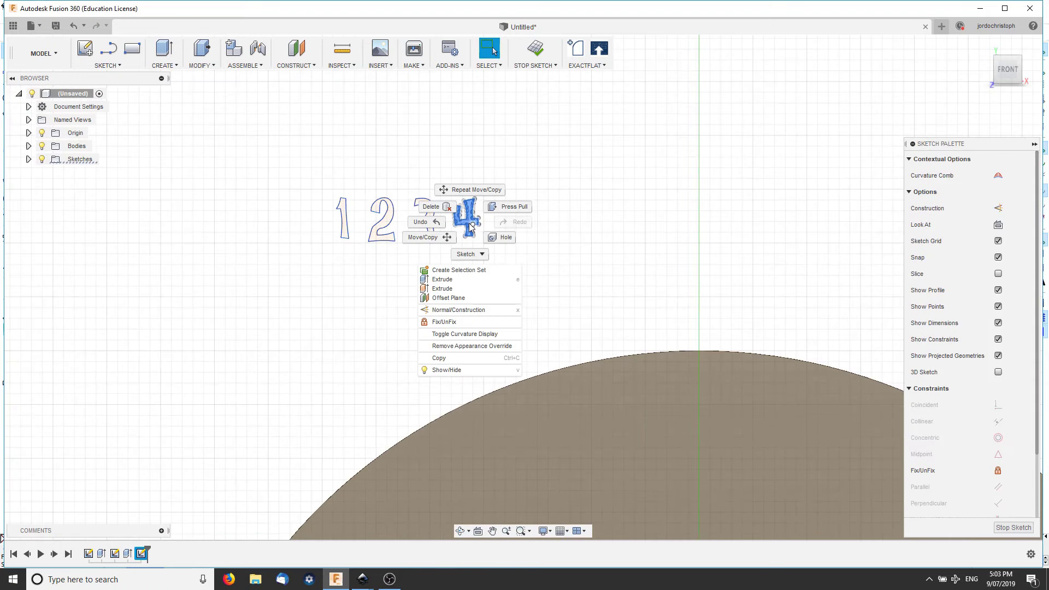
left_click(480, 188)
scroll(480, 284, "down", 3)
mouse_move(432, 203)
left_mouse_down()
mouse_move(580, 382)
mouse_move(585, 474)
left_mouse_up()
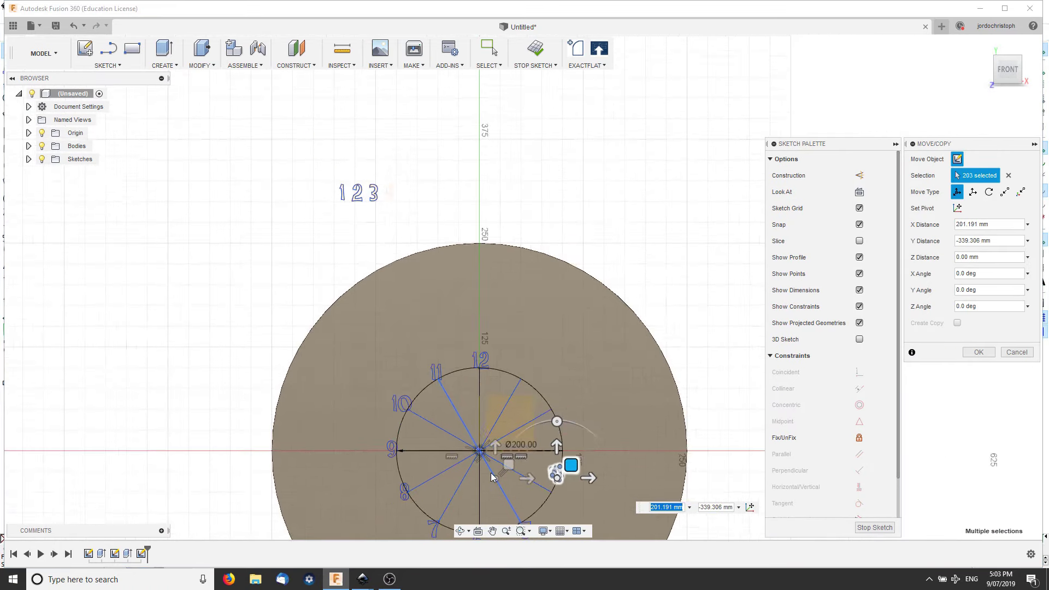
scroll(568, 256, "up", 4)
scroll(579, 276, "up", 2)
left_click_drag(581, 276, 572, 348)
scroll(572, 347, "up", 5)
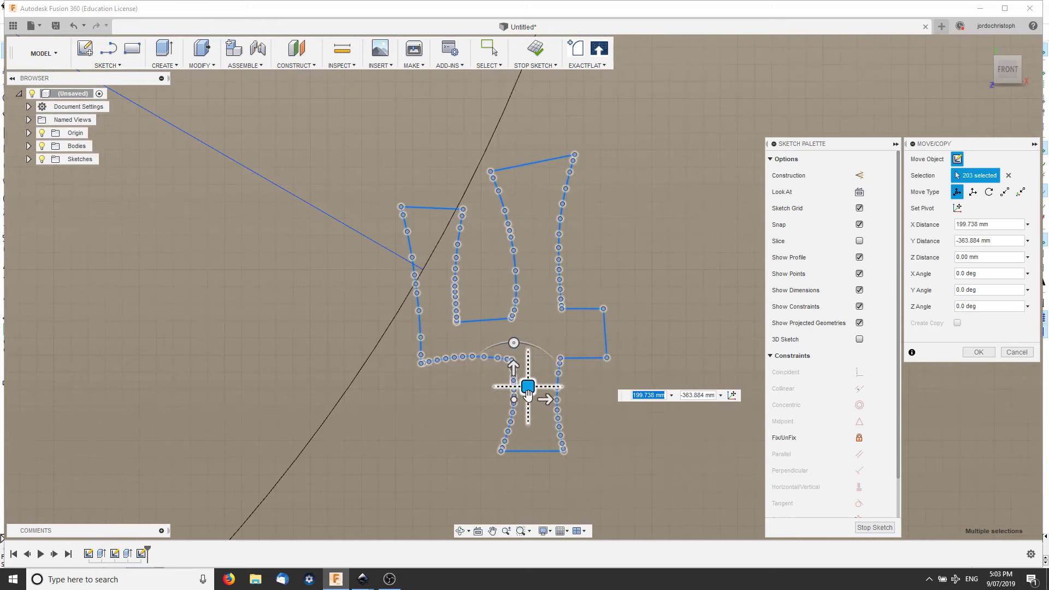
left_click_drag(527, 382, 527, 417)
left_click(978, 352)
key("Escape")
- Move the 3 numeral to its 3 o'clock position
scroll(390, 405, "down", 5)
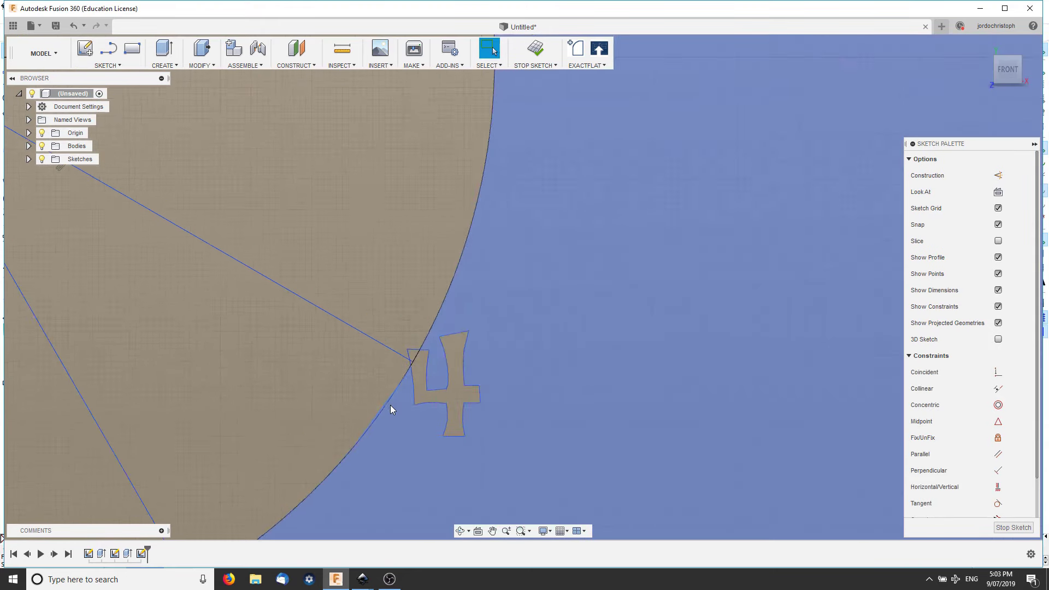
scroll(390, 404, "down", 3)
middle_click_drag(328, 273, 491, 382)
scroll(385, 230, "up", 5)
left_click_drag(369, 325, 368, 323)
right_click(356, 295)
left_click(328, 292)
scroll(415, 327, "down", 5)
middle_click_drag(506, 355, 467, 300)
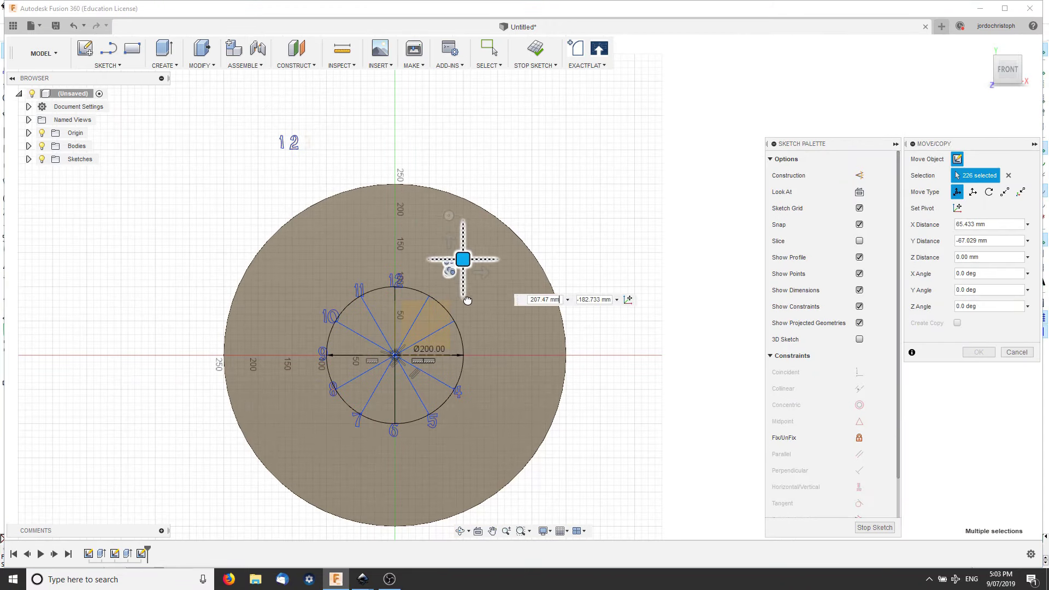
scroll(477, 353, "up", 5)
scroll(442, 403, "up", 3)
left_click_drag(375, 312, 384, 284)
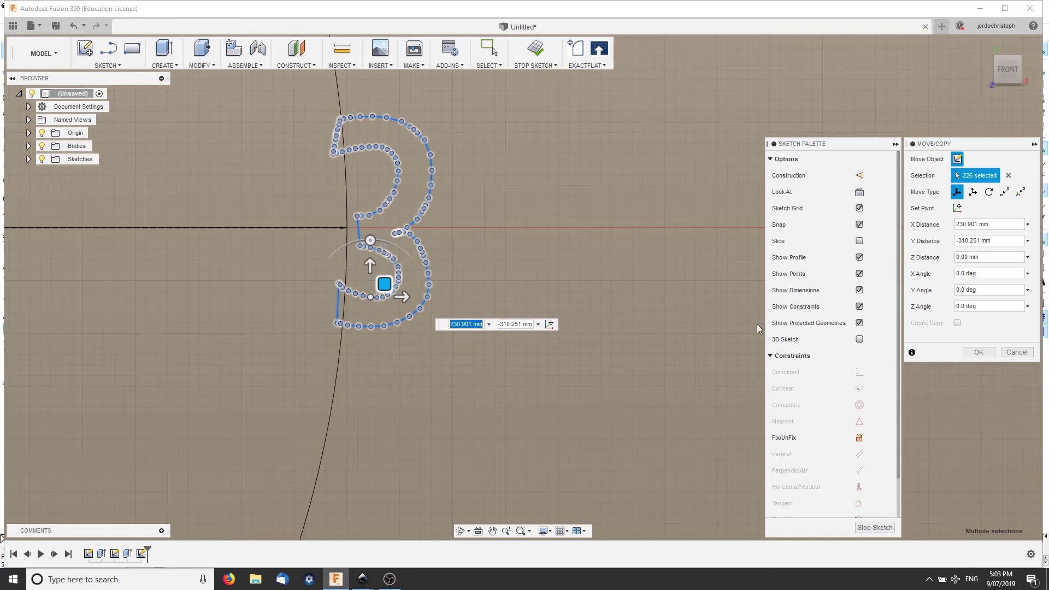
key("Return")
- Move the 2 numeral to its 2 o'clock position
scroll(403, 323, "down", 5)
middle_click_drag(216, 334, 301, 371)
scroll(301, 372, "down", 2)
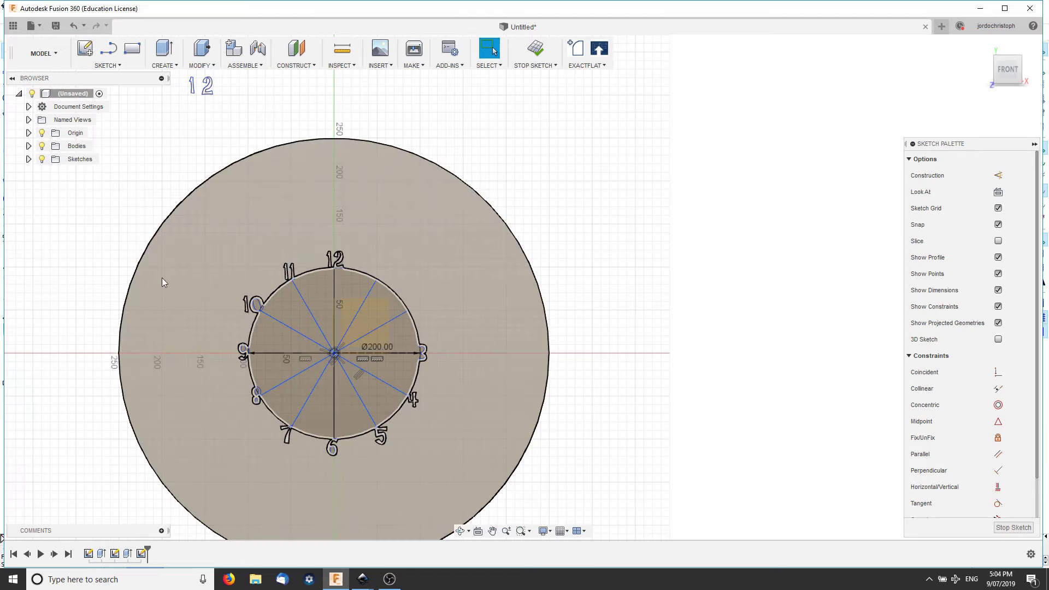
middle_click_drag(260, 265, 304, 339)
scroll(306, 350, "up", 3)
right_click(313, 314)
left_click(315, 275)
mouse_move(499, 421)
left_mouse_down()
mouse_move(332, 115)
mouse_move(413, 292)
left_mouse_up()
scroll(404, 287, "up", 3)
scroll(399, 282, "up", 2)
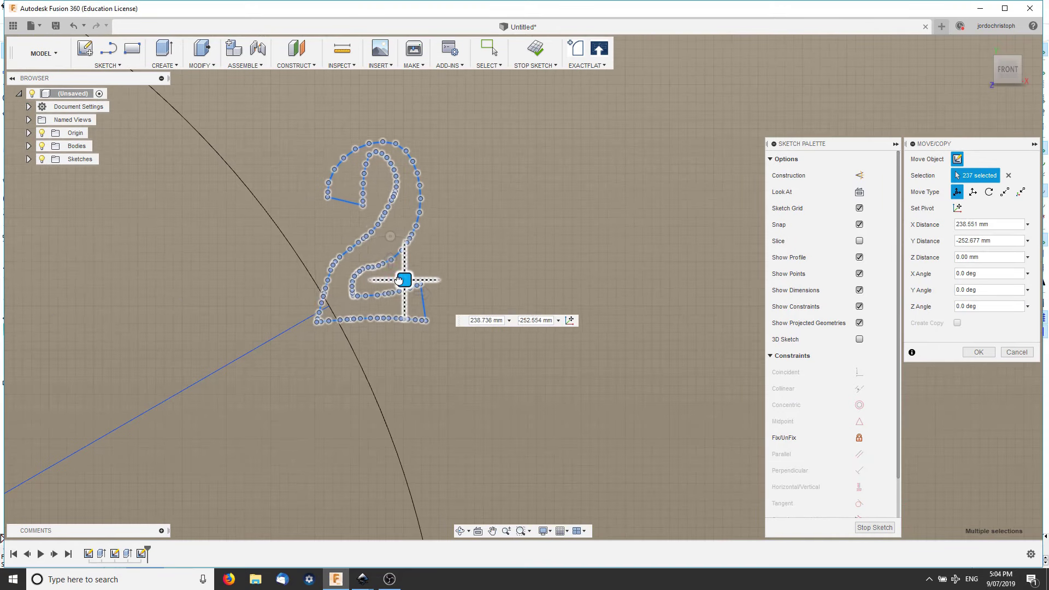
key("Return")
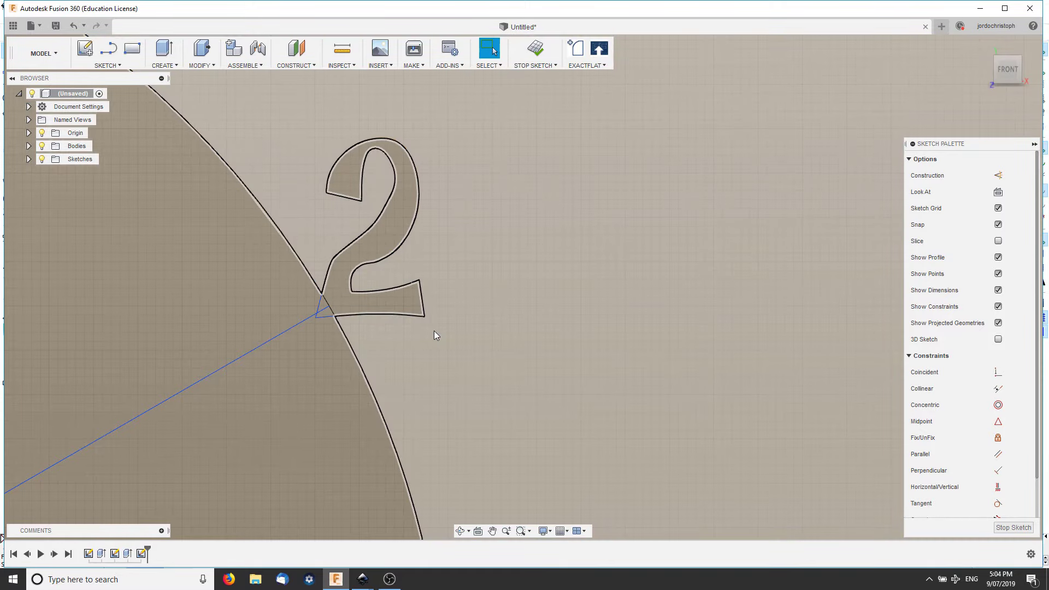
- Move the 1 numeral to 1 o'clock, then fit the whole disc in view
scroll(435, 334, "down", 5)
scroll(218, 165, "down", 2)
scroll(304, 295, "up", 8)
left_click_drag(243, 204, 325, 325)
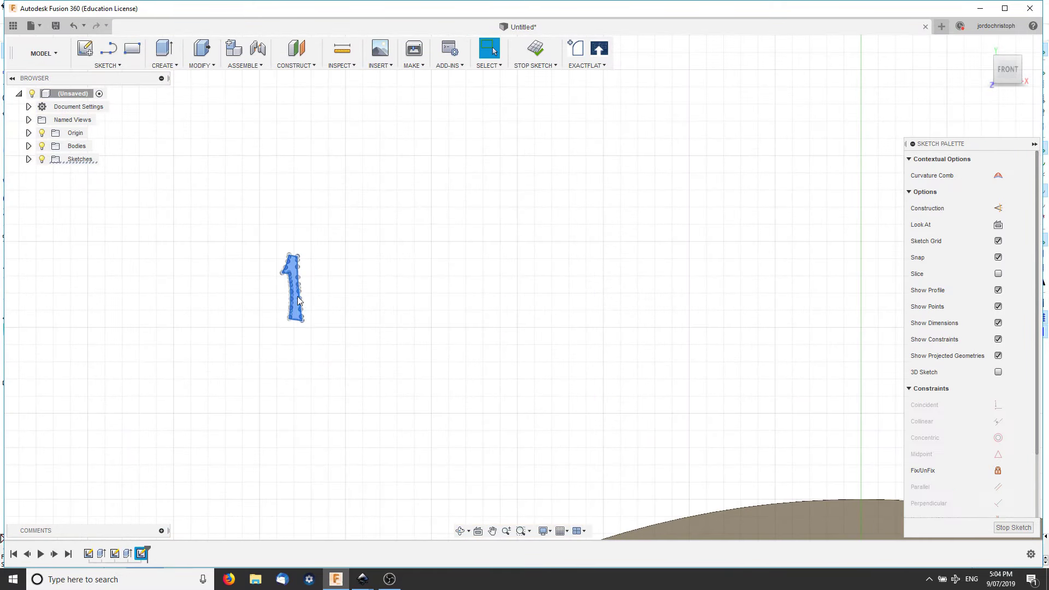
key("m")
scroll(325, 325, "down", 3)
left_click_drag(293, 235, 539, 393)
scroll(539, 393, "up", 3)
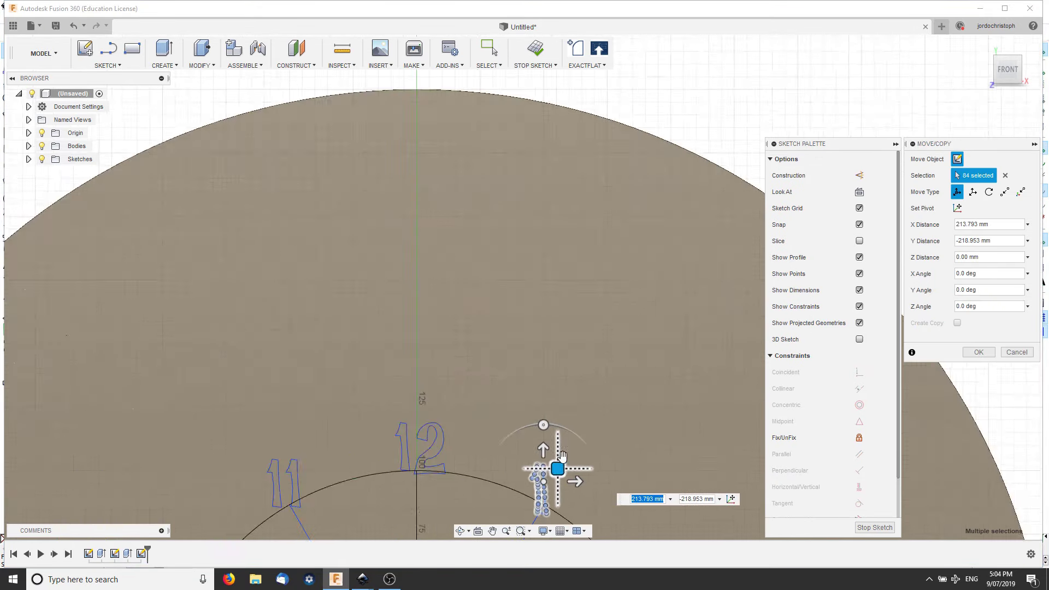
scroll(526, 262, "up", 3)
scroll(546, 274, "up", 2)
left_click_drag(546, 274, 561, 259)
scroll(561, 259, "down", 3)
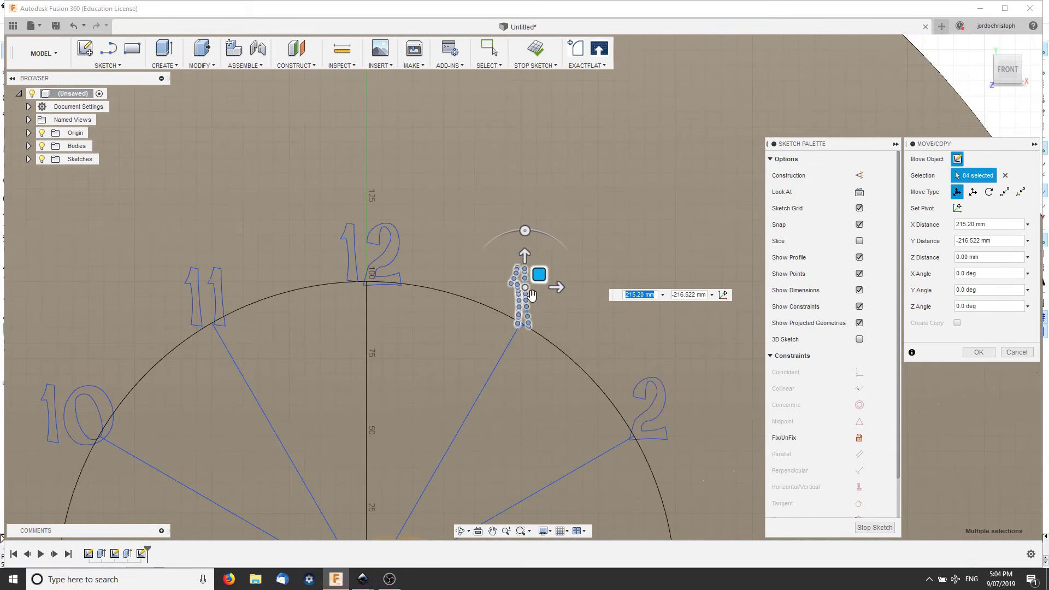
scroll(568, 284, "down", 2)
scroll(588, 328, "down", 1)
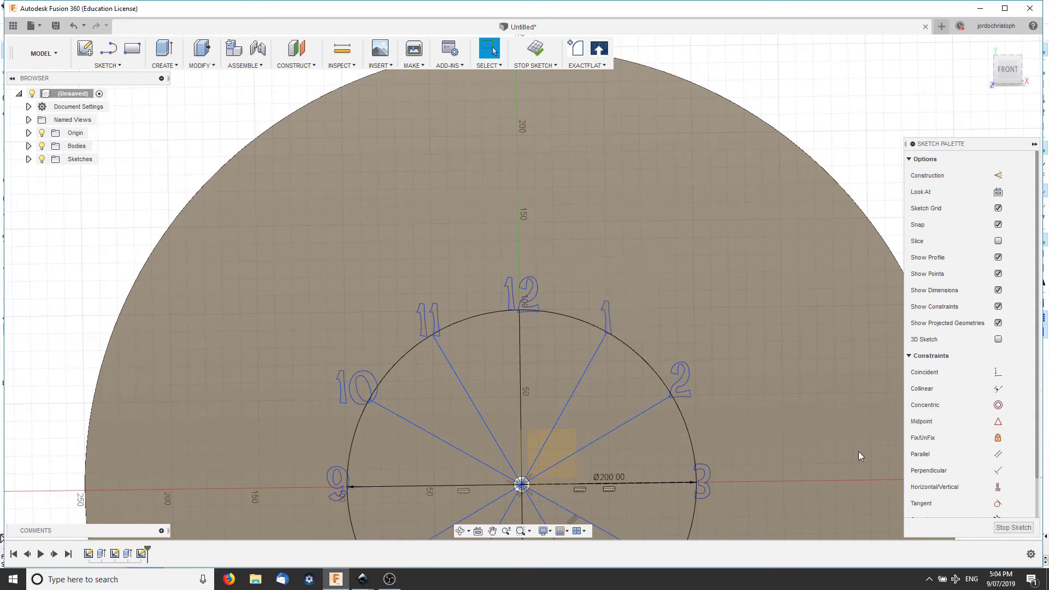
key("F6")
- Delete the Ø200 guide circle with its dimension, plus the 8-to-2 line and the line toward 4
scroll(382, 218, "up", 3)
left_click(320, 206)
key("Delete")
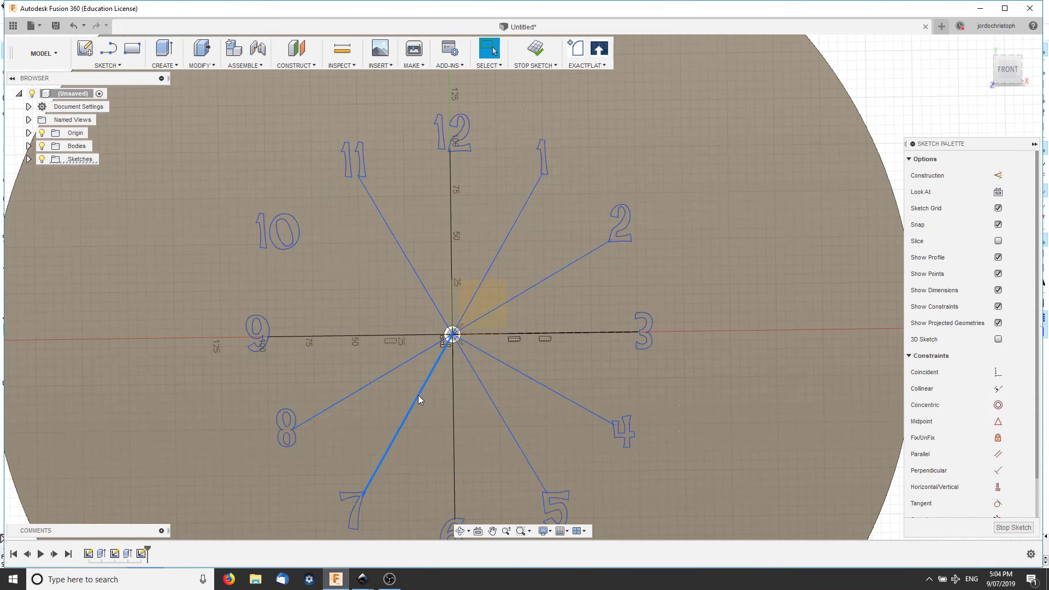
left_click(394, 371)
key("Delete")
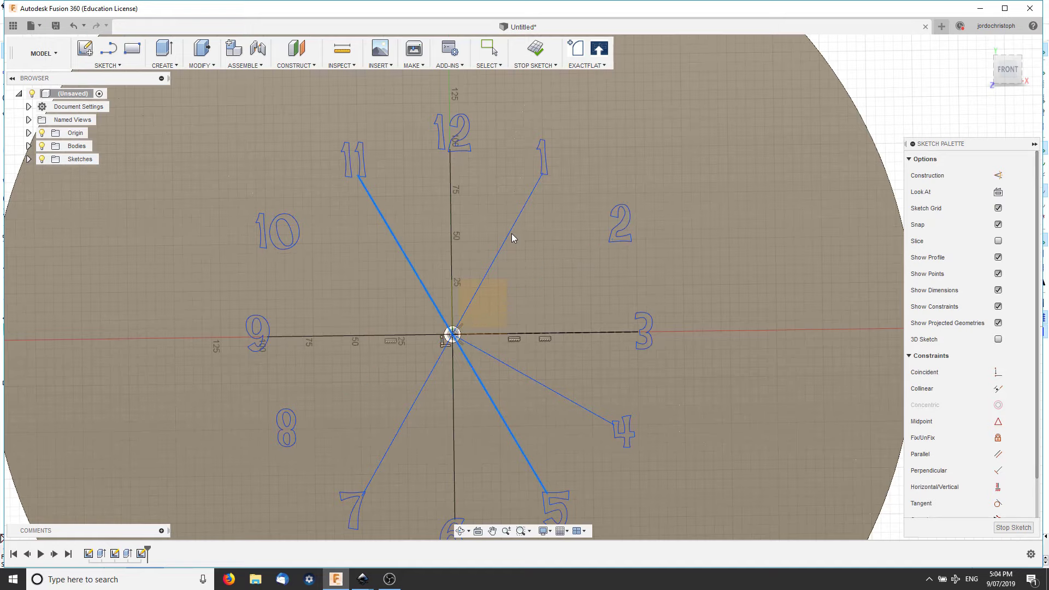
left_click(471, 348)
key("Delete")
- Delete the remaining radial lines toward 12, 9, 3, 5 and 6, and the last dashed guide
left_click(450, 284)
key("Delete")
left_click(417, 335)
key("Delete")
left_click(409, 335)
key("Delete")
key("Delete")
key("Delete")
left_click(451, 375)
key("Delete")
left_click(523, 332)
key("Delete")
scroll(602, 339, "down", 5)
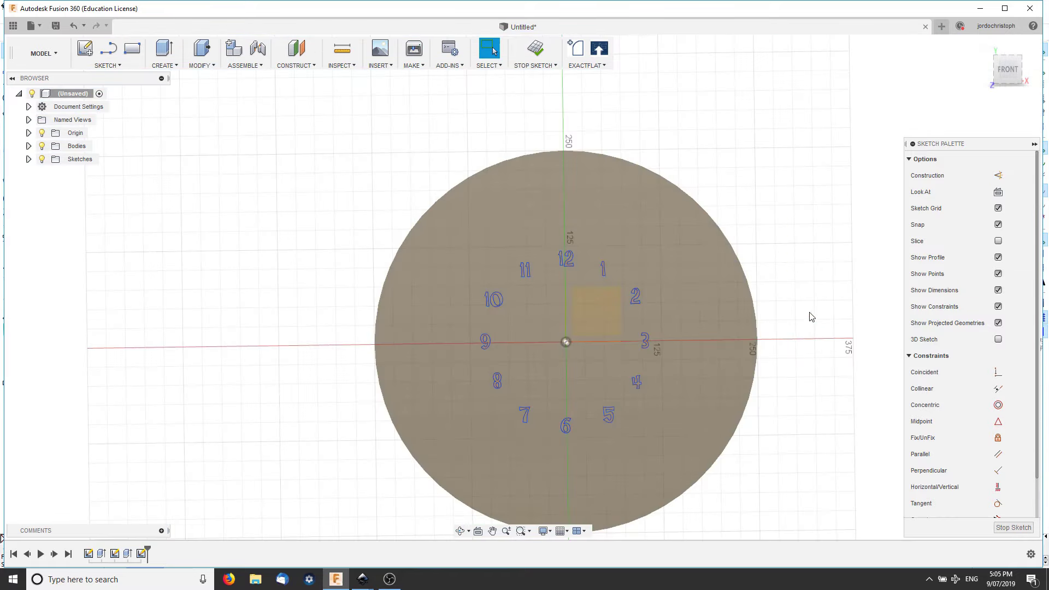
- Start an extrusion with the 9, 10, 11, 12 and 1 numeral profiles selected
scroll(461, 365, "up", 3)
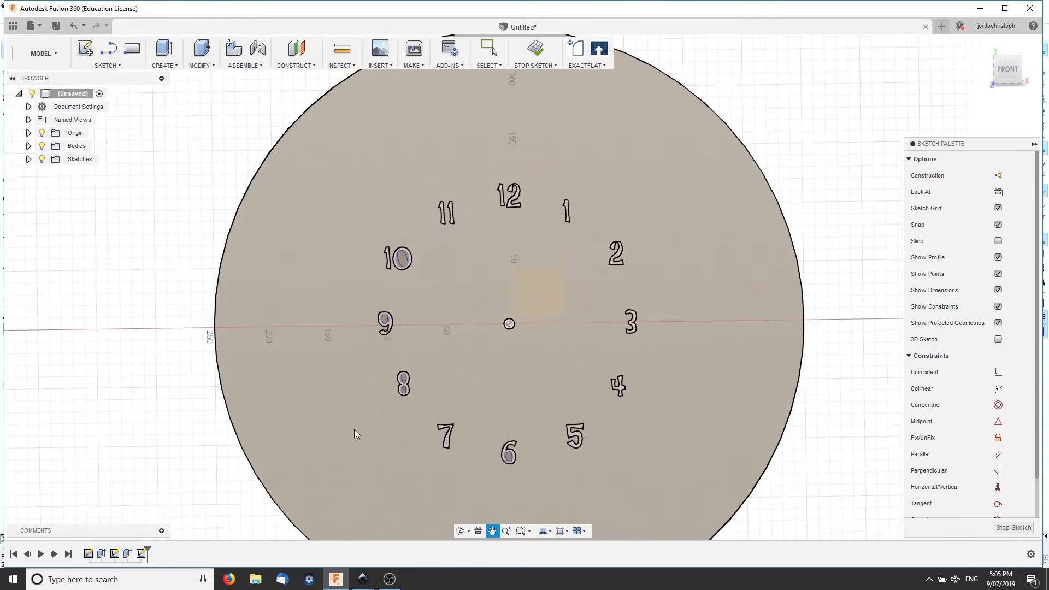
scroll(424, 297, "up", 5)
left_click(429, 290)
key("e")
left_click(367, 311)
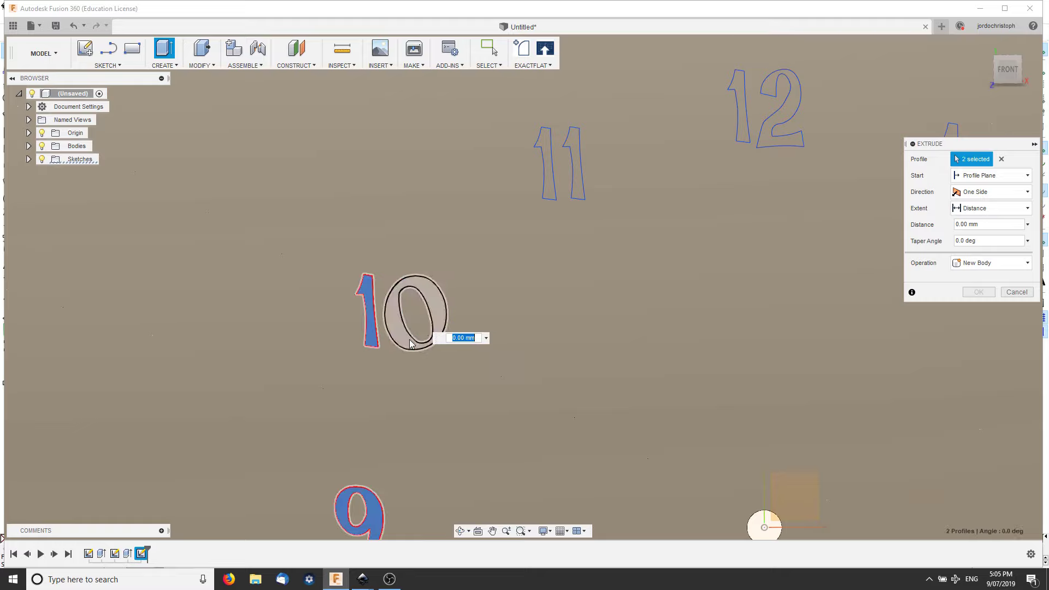
left_click(443, 316)
middle_click_drag(541, 152, 456, 303)
left_click(489, 314)
left_click(655, 257)
left_click(695, 268)
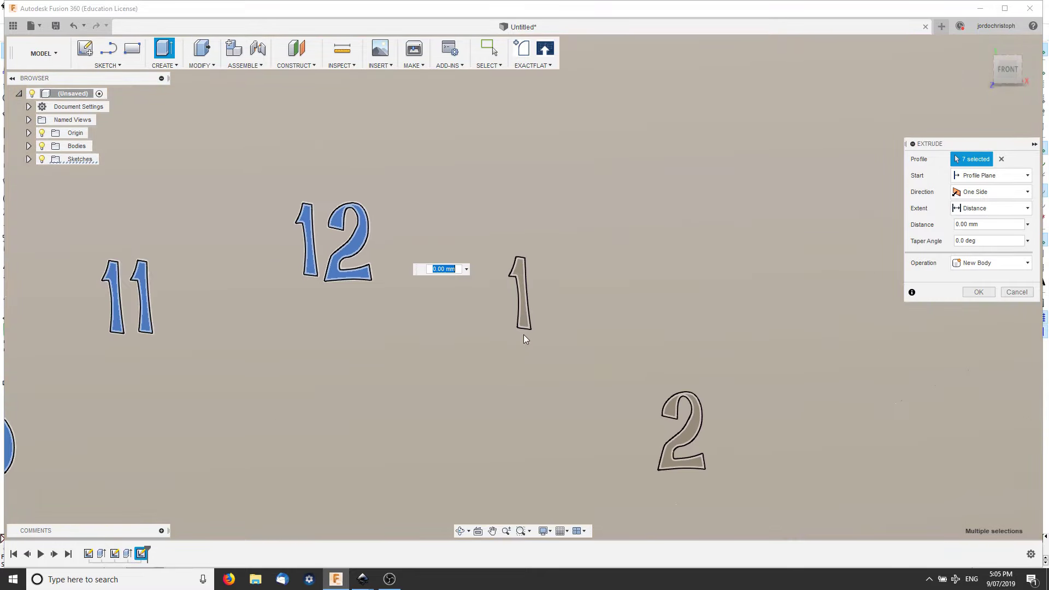
left_click(523, 330)
scroll(493, 290, "down", 3)
- Add the 3, 4, 5, 6, 7 and 8 numeral profiles to the extrusion
left_click(533, 408)
scroll(492, 317, "down", 3)
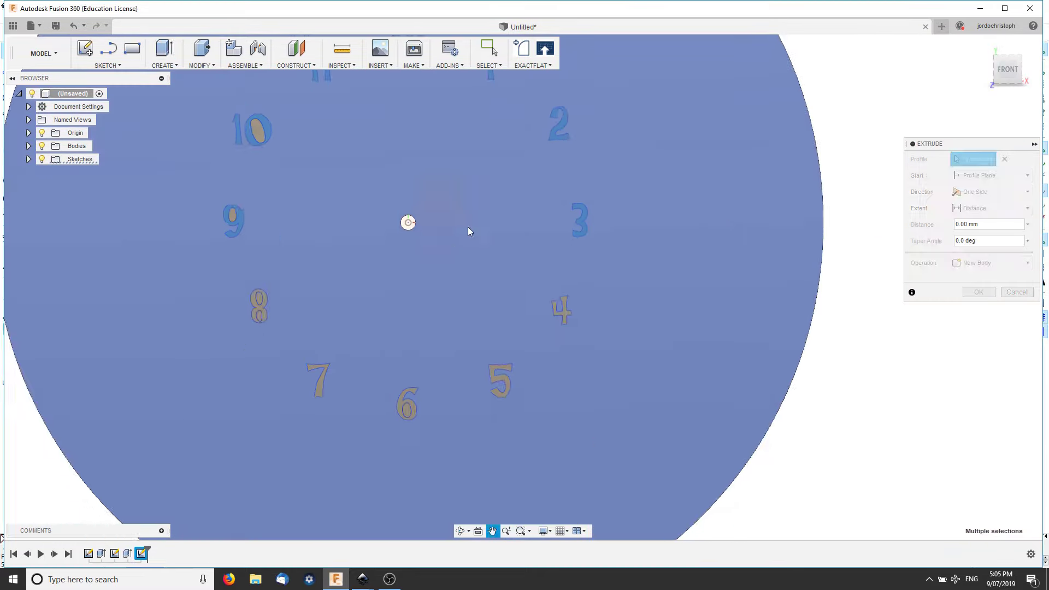
scroll(512, 328, "up", 2)
left_click(590, 300)
left_click(492, 410)
left_click(336, 456)
middle_click_drag(227, 423, 409, 398)
left_click(404, 394)
left_click(300, 281)
scroll(267, 330, "down", 2)
middle_click_drag(234, 369, 98, 312, "shift")
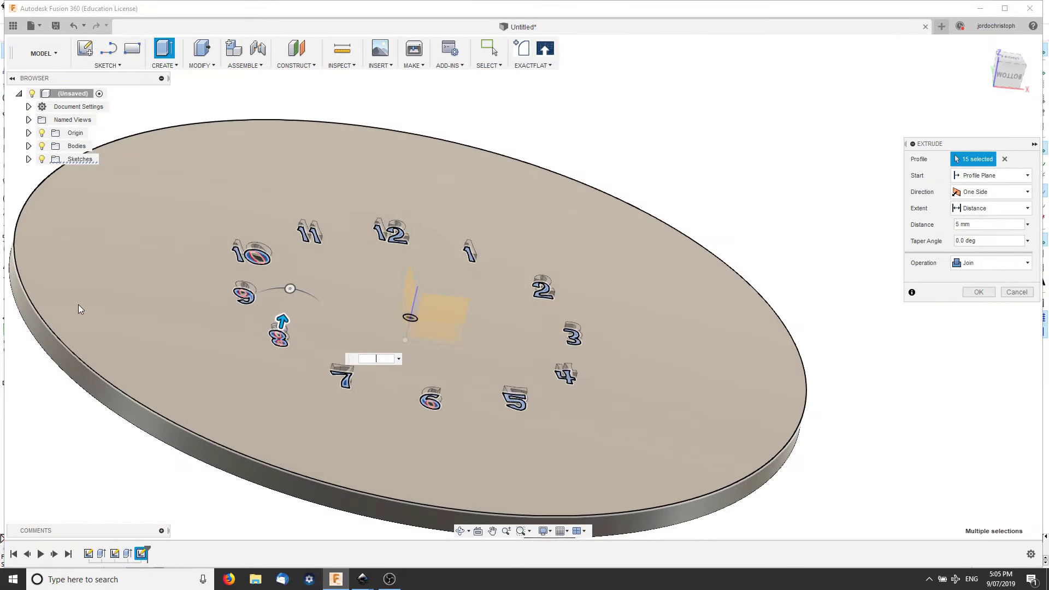
- Extrude the numerals 3.9 mm, joined to the disc
key("BackSpace")
type("3.9")
key("Return")
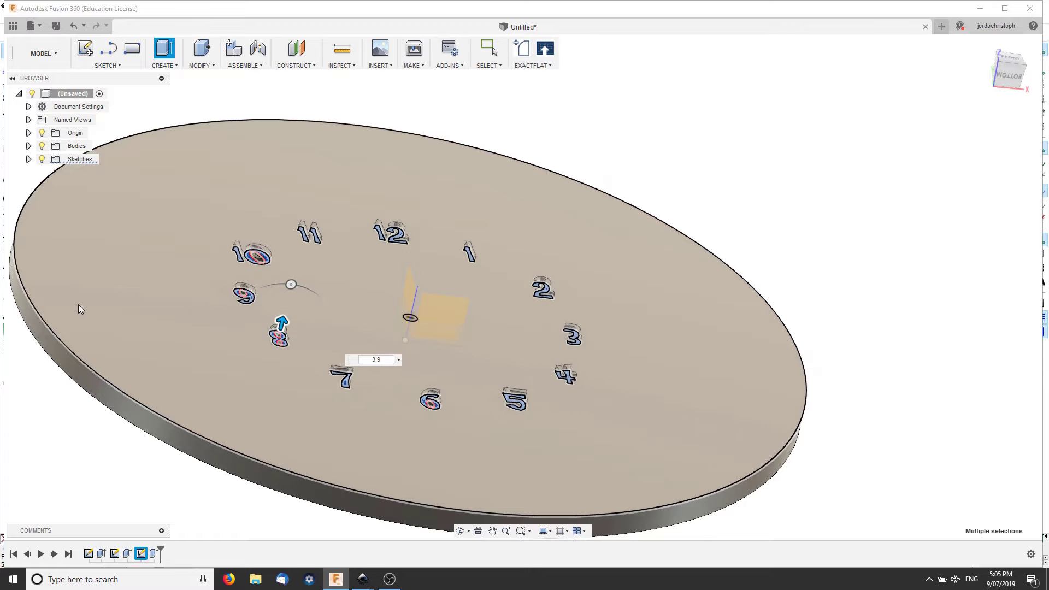
key("Escape")
scroll(50, 327, "down", 2)
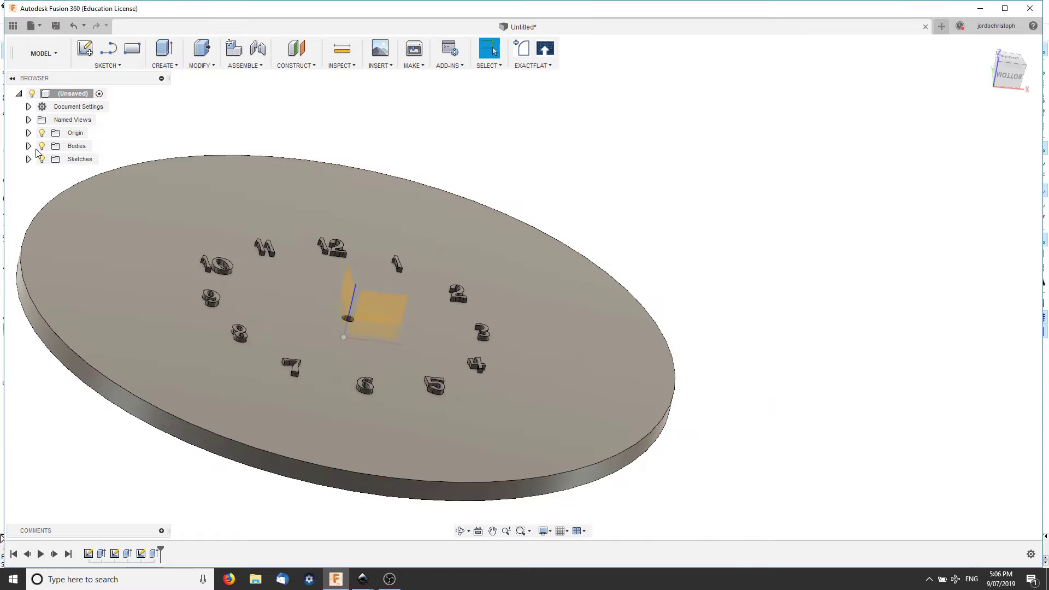
- Reapply the numeral extrusion at 3.9 mm and list the design's bodies, Body1–Body16
right_click(154, 555)
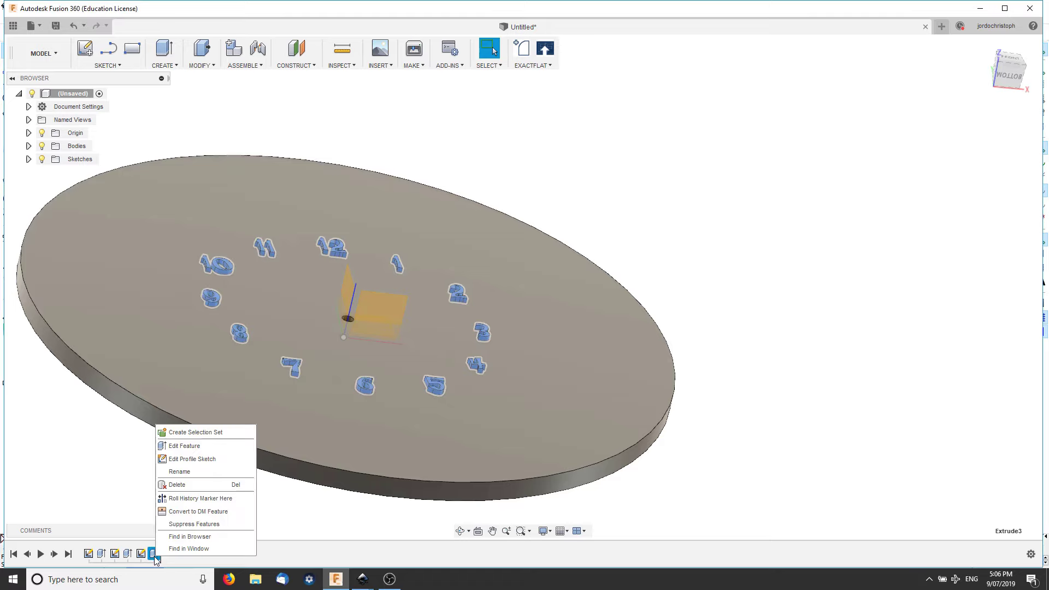
left_click(180, 444)
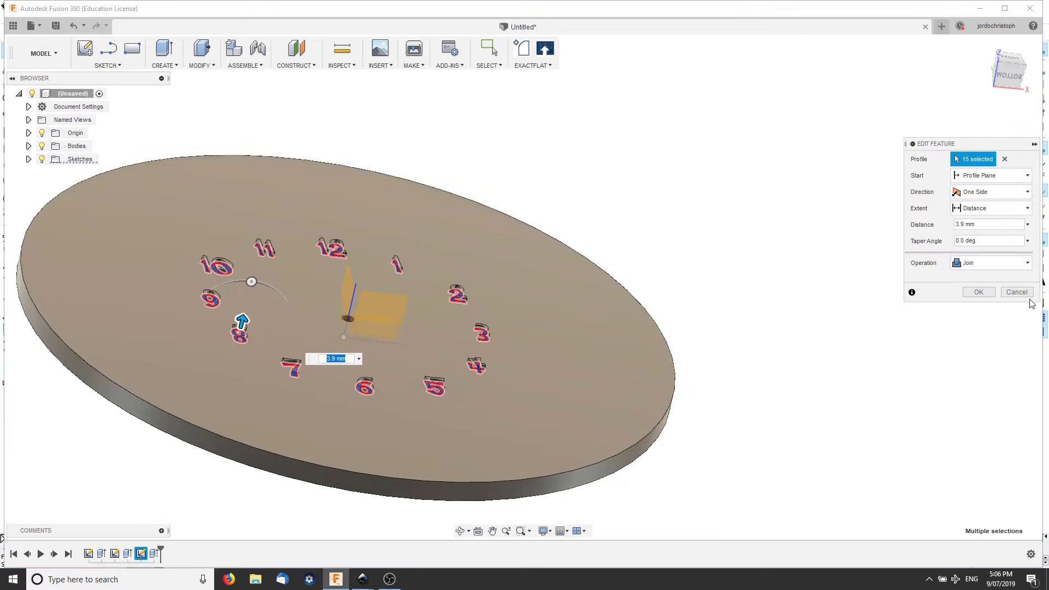
left_click(979, 292)
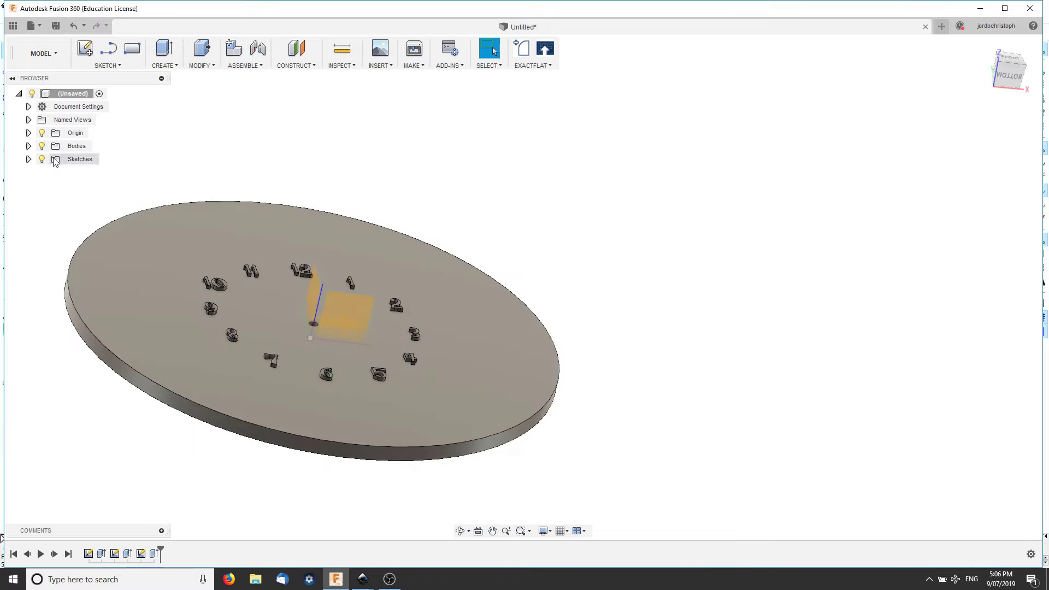
left_click(28, 146)
middle_click_drag(333, 189, 362, 164)
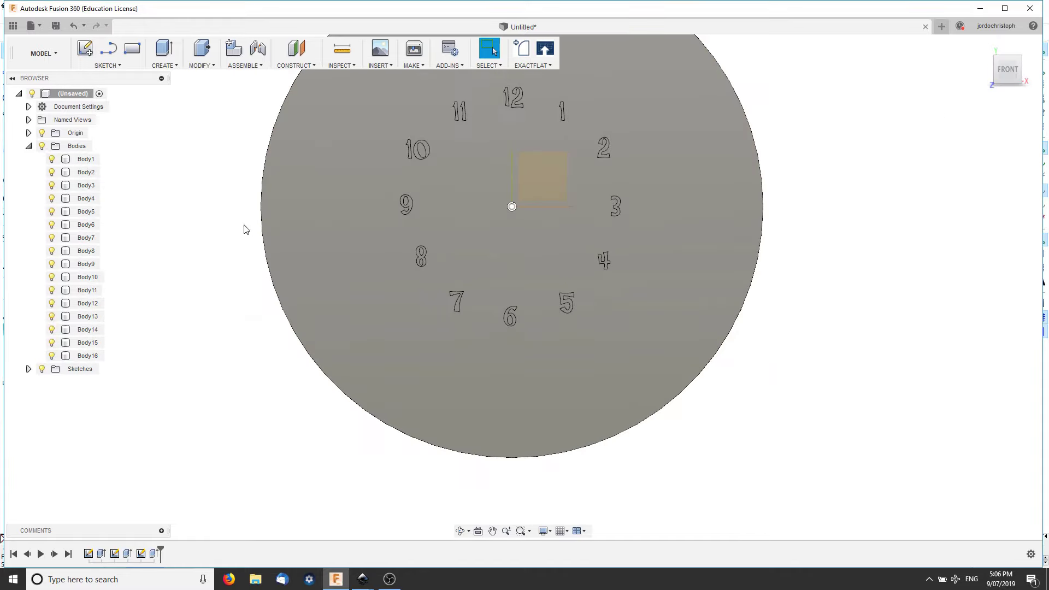
left_click(29, 146)
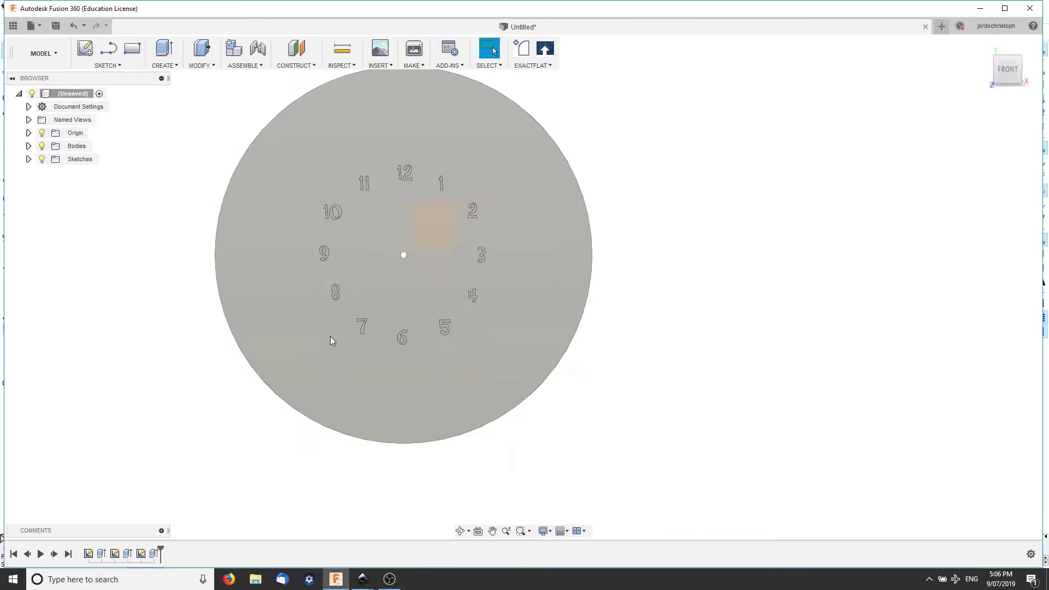
scroll(164, 382, "down", 1)
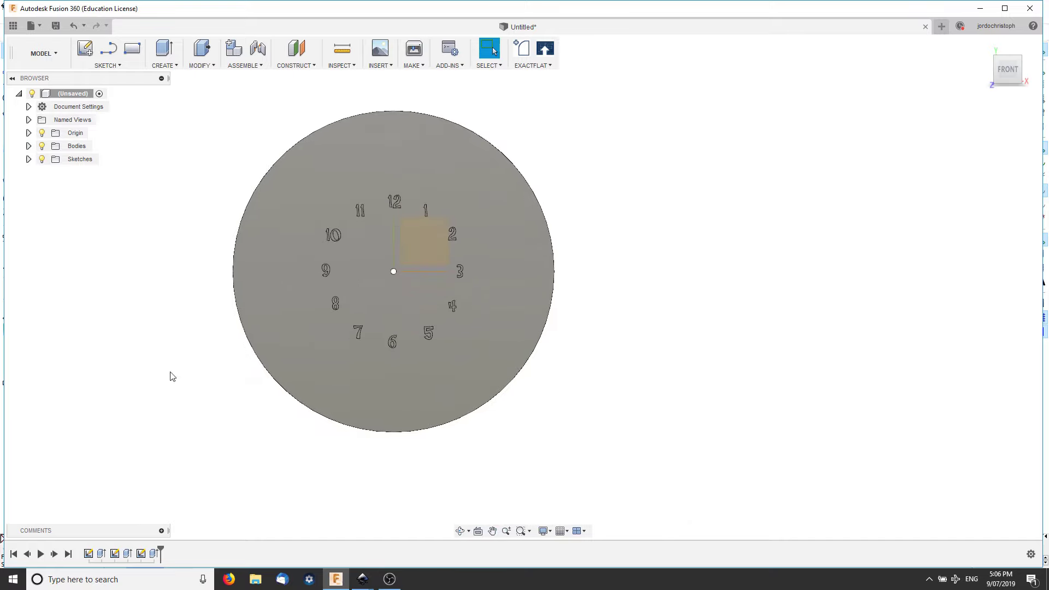
scroll(172, 376, "up", 1)
- In Inkscape, delete all the numerals from the page
left_click(367, 582)
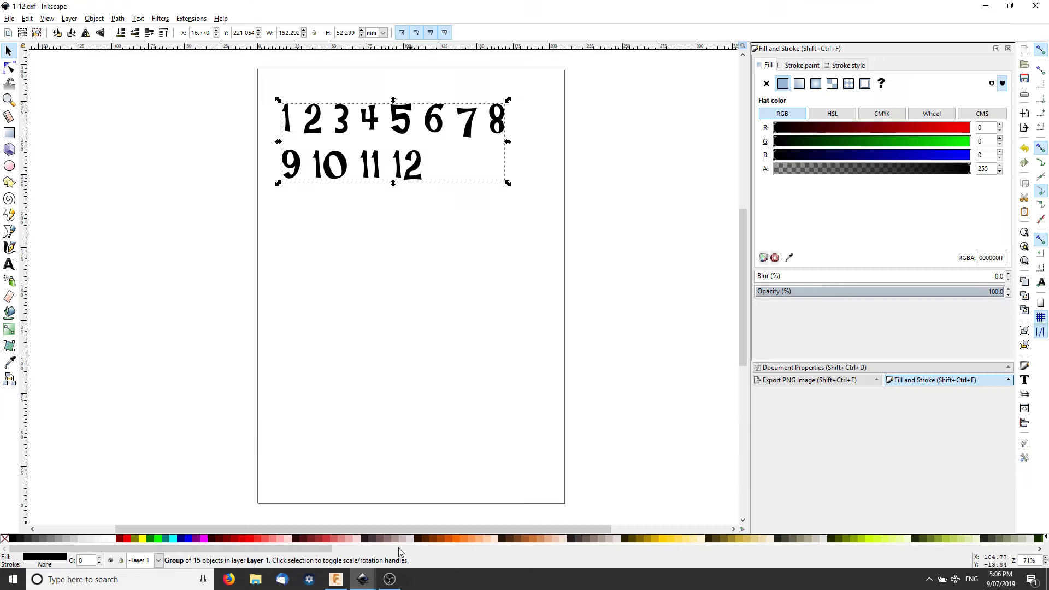
double_click(421, 172)
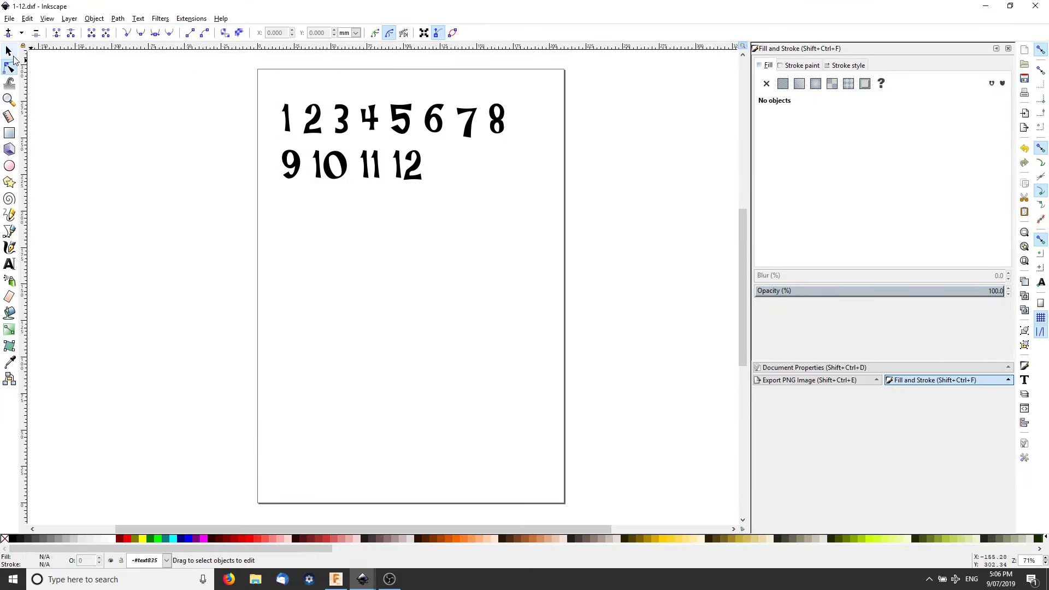
left_click_drag(281, 202, 543, 90)
key("Delete")
- Type 'WHAT A LOVLEY DAY' in the BEAR HUGS BY RATTICSASSIN font
left_click(9, 265)
mouse_move(298, 156)
left_mouse_down()
mouse_move(506, 271)
mouse_move(528, 244)
left_mouse_up()
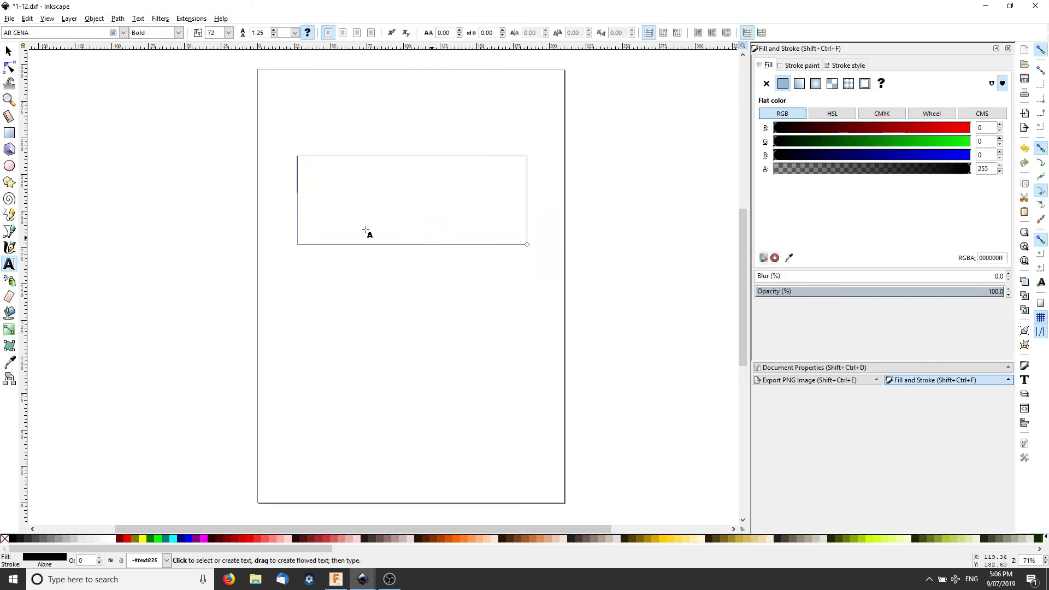
triple_click(43, 33)
type("b")
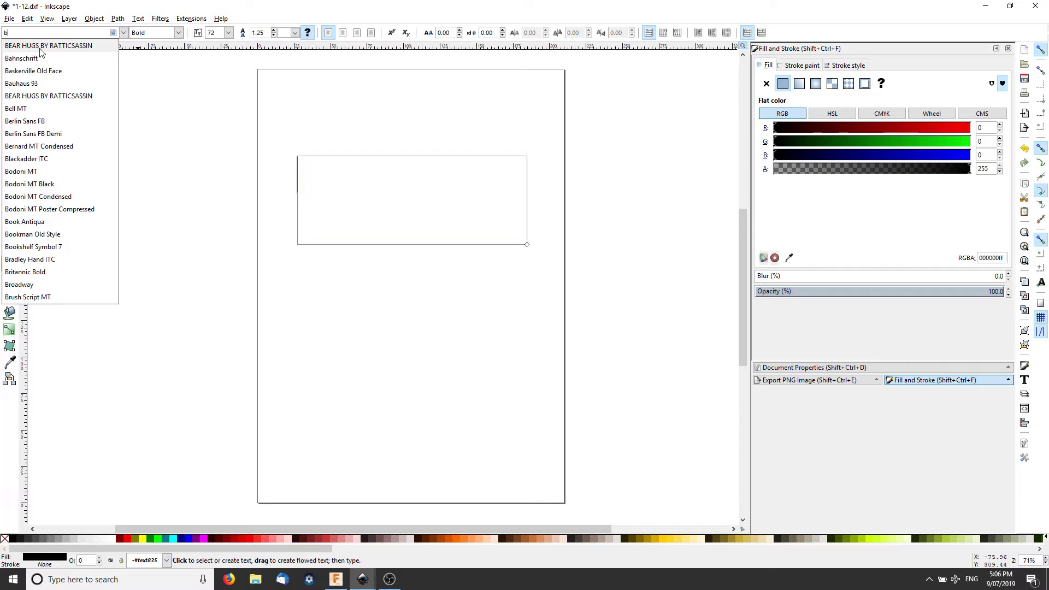
left_click(40, 48)
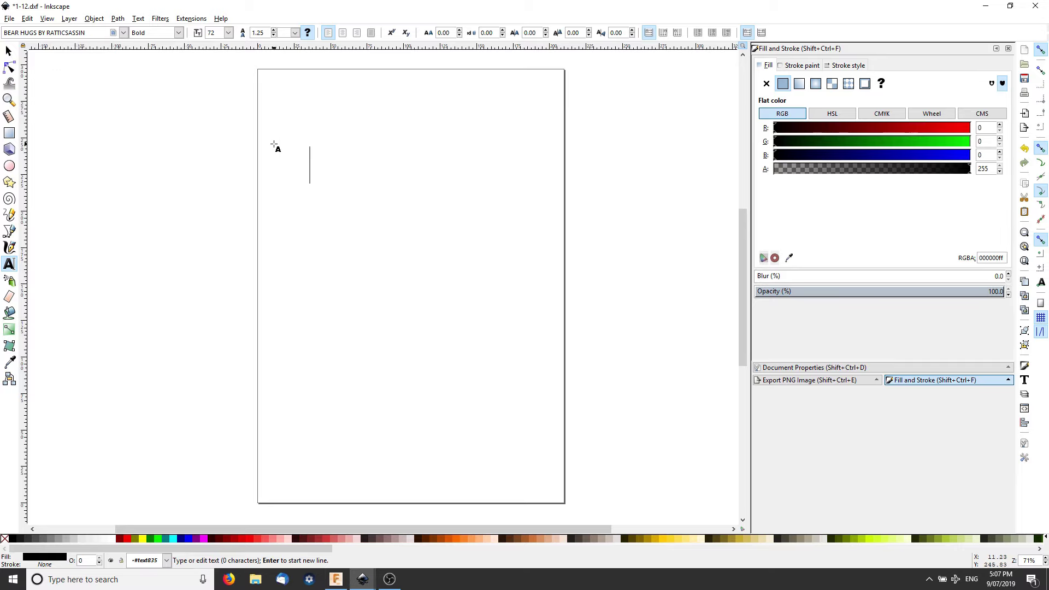
left_click(311, 163)
type("bb")
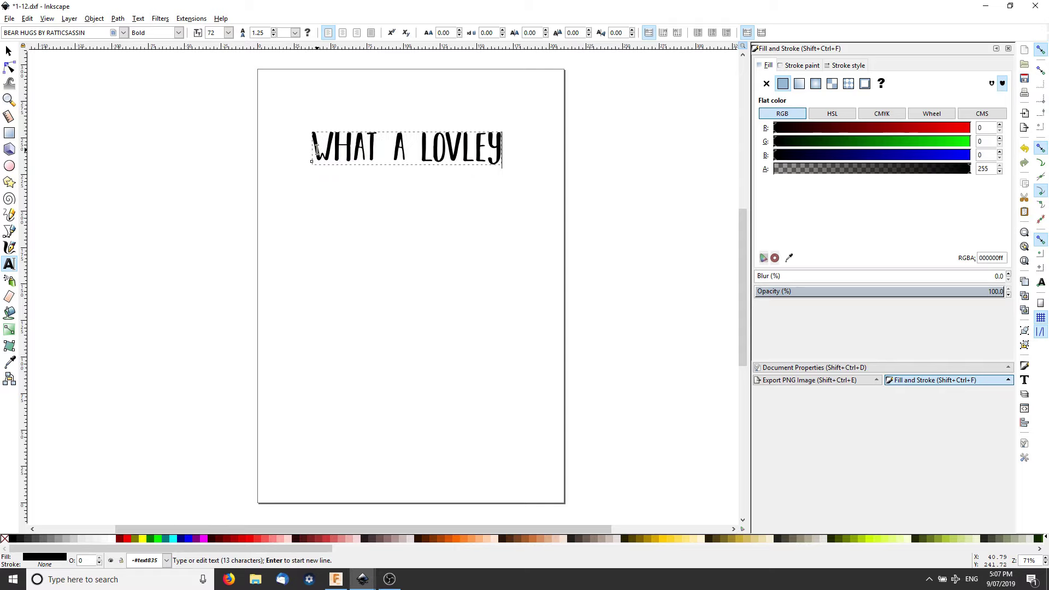
- Move the text down to the page middle and select all of it
left_click(9, 51)
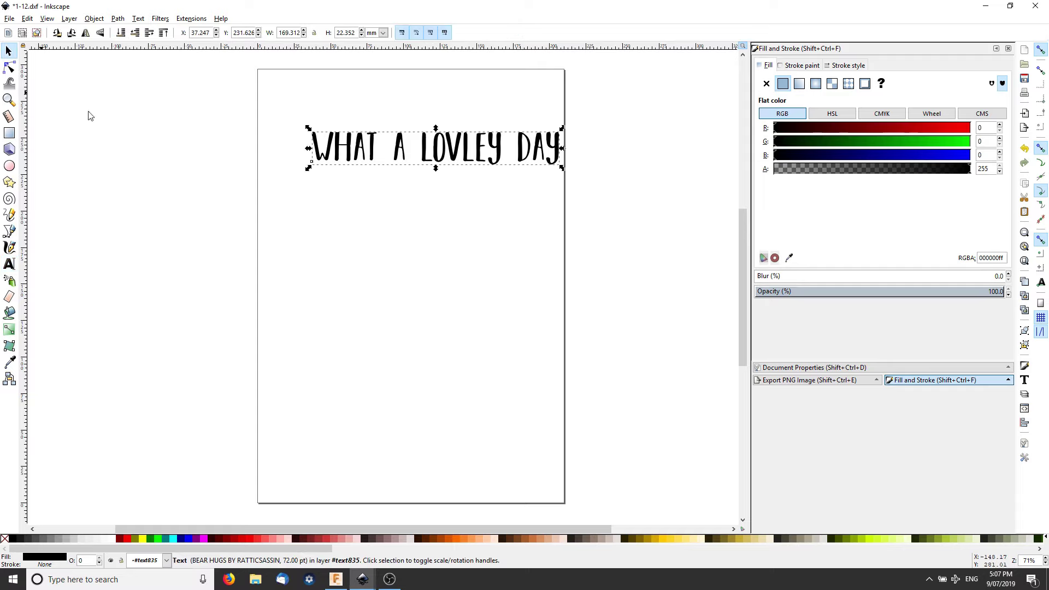
left_click_drag(361, 150, 325, 235)
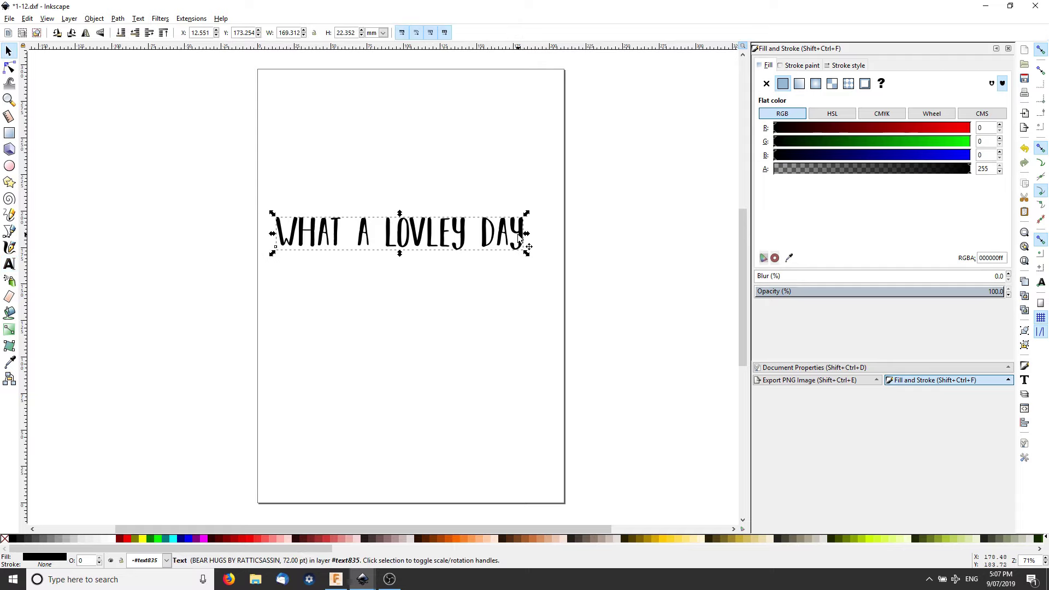
double_click(405, 237)
key("ctrl+a")
- Save the drawing as 'what a lovley day.dxf' in Desktop Cutting Plotter DXF format
left_click(452, 153)
left_click(9, 18)
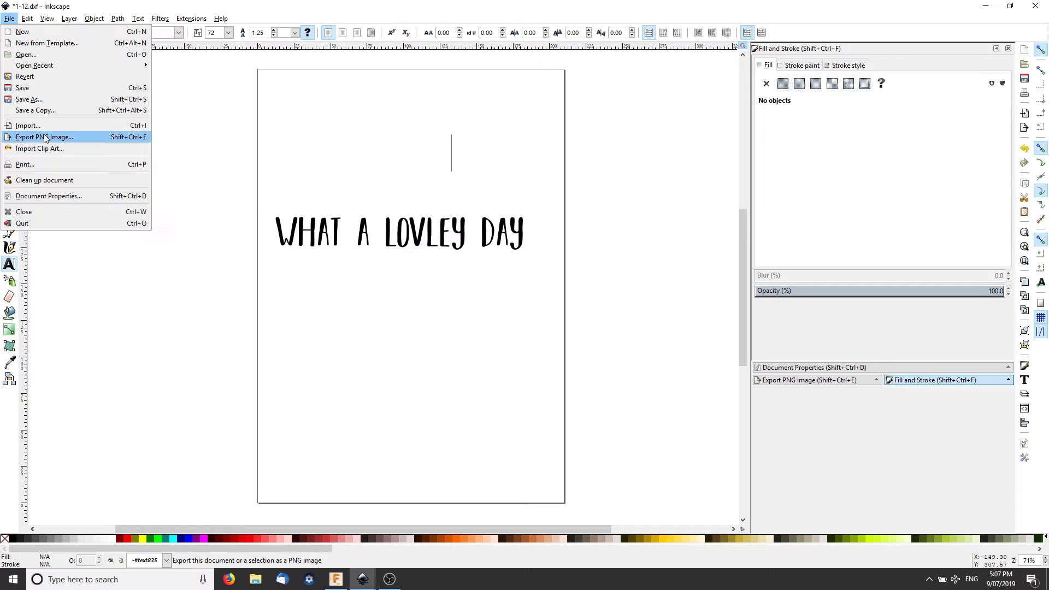
left_click(33, 103)
type("what a")
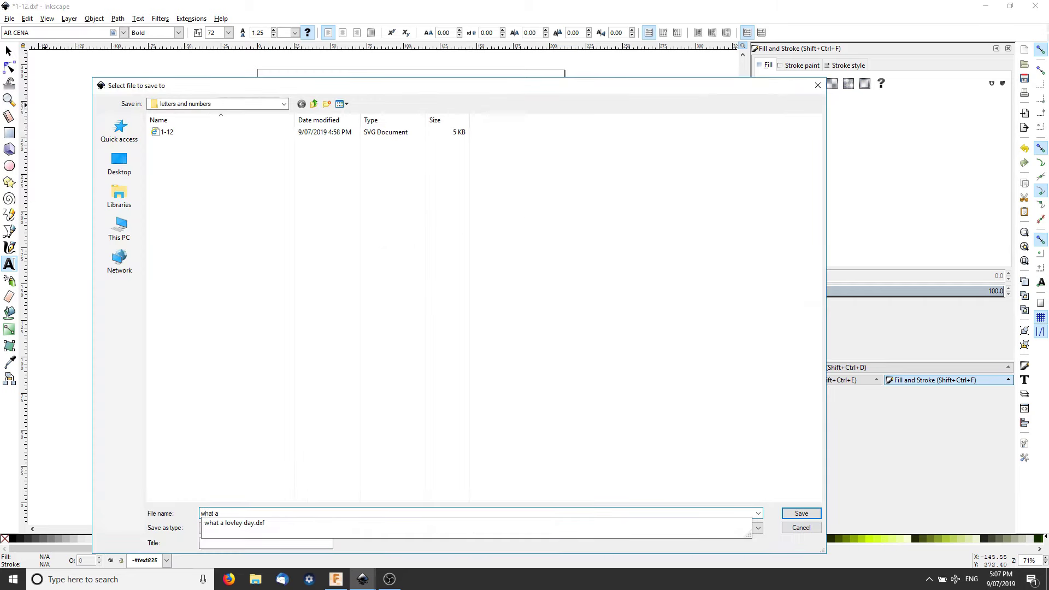
key("Down")
left_click(294, 529)
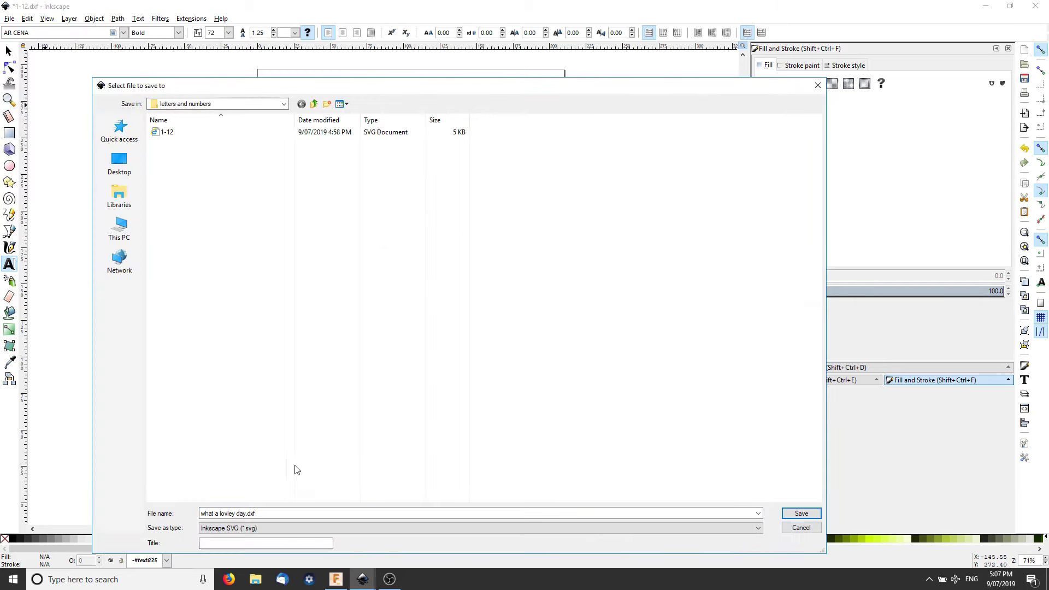
left_click(273, 452)
left_click(802, 513)
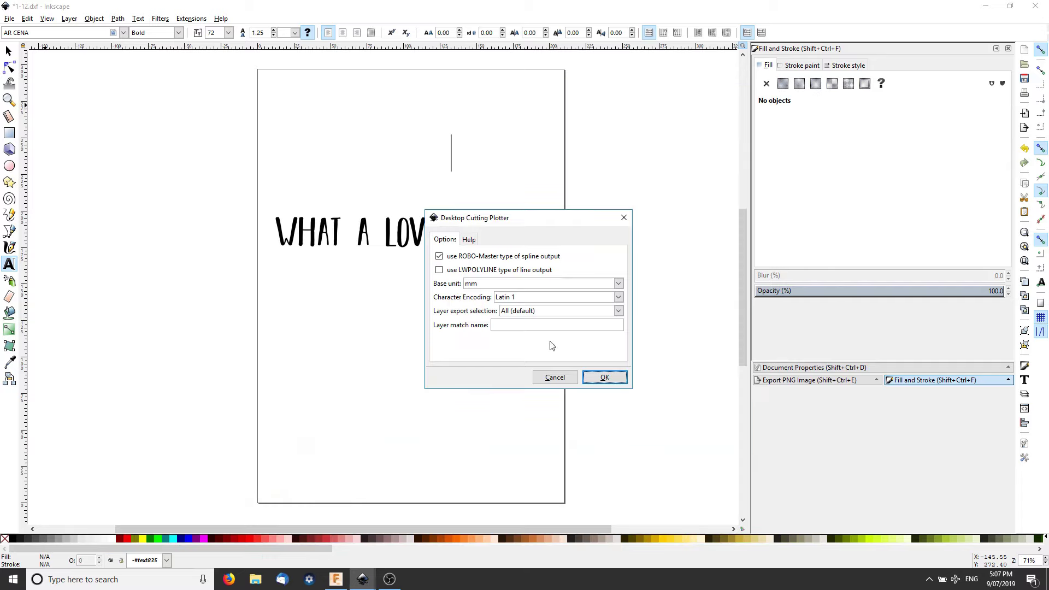
left_click(610, 379)
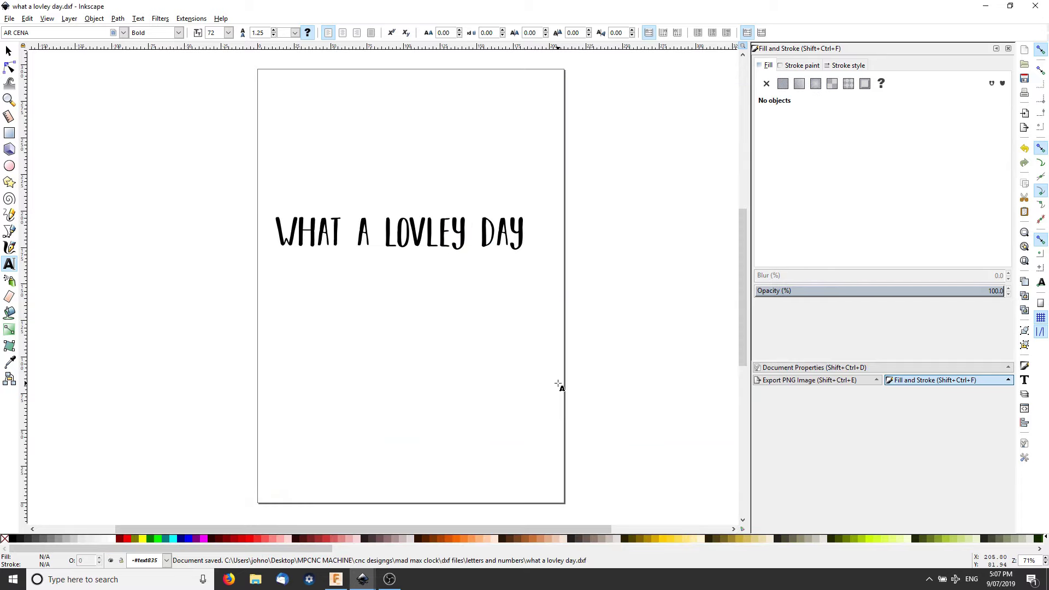
left_click(335, 580)
left_click_drag(164, 270, 305, 332)
- Try inserting 'what a lovley day.dxf' onto the clock face, and cancel after the unsupported-geometry error
scroll(244, 326, "down", 2)
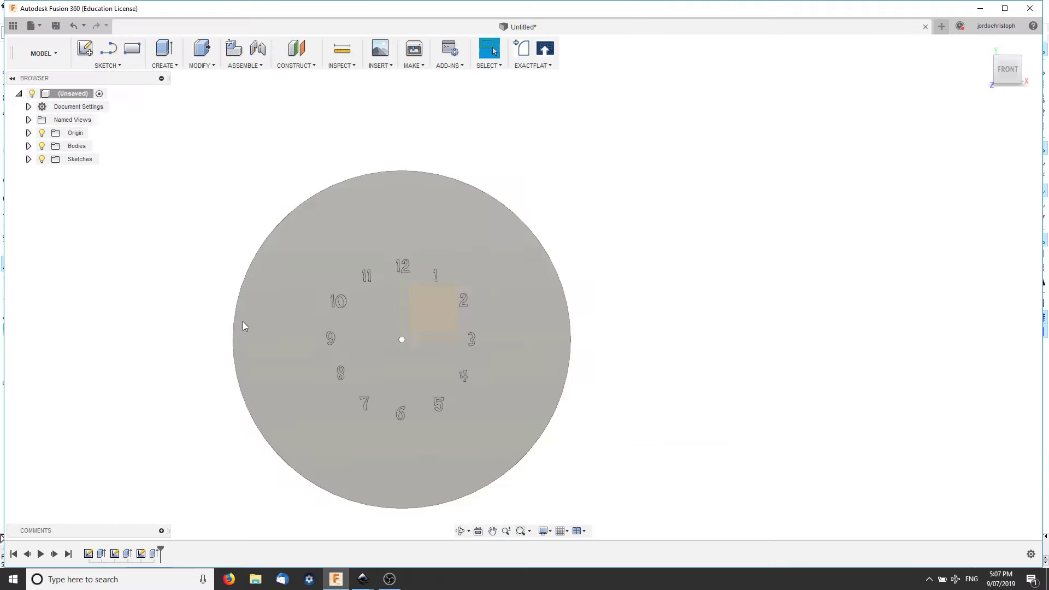
scroll(191, 269, "up", 2)
left_click_drag(192, 270, 117, 270)
left_click(381, 65)
left_click(394, 134)
left_click(421, 160)
left_click(963, 176)
double_click(133, 94)
middle_click_drag(414, 138, 539, 261)
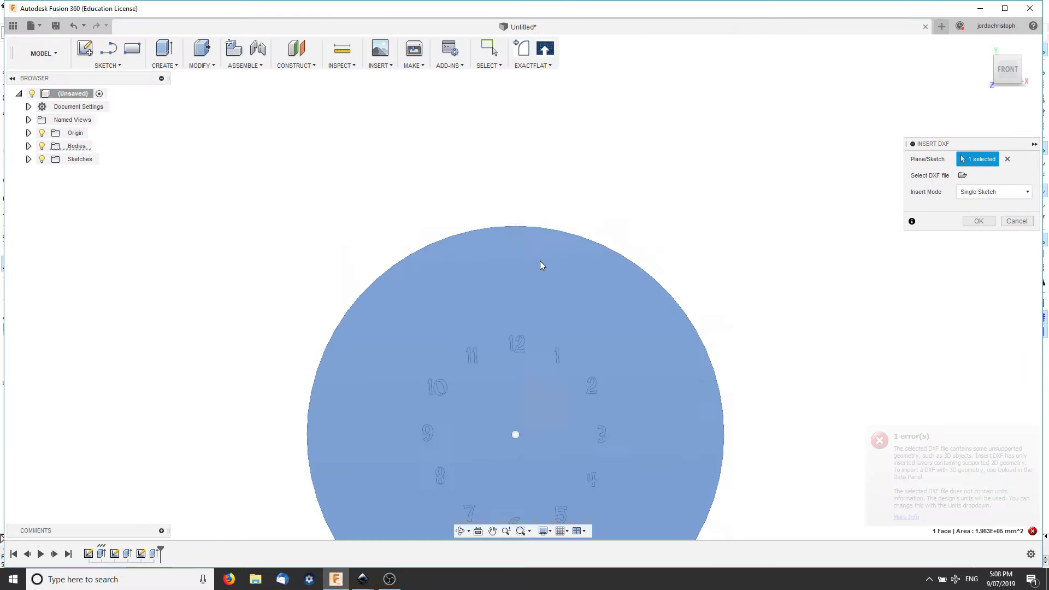
scroll(540, 260, "down", 2)
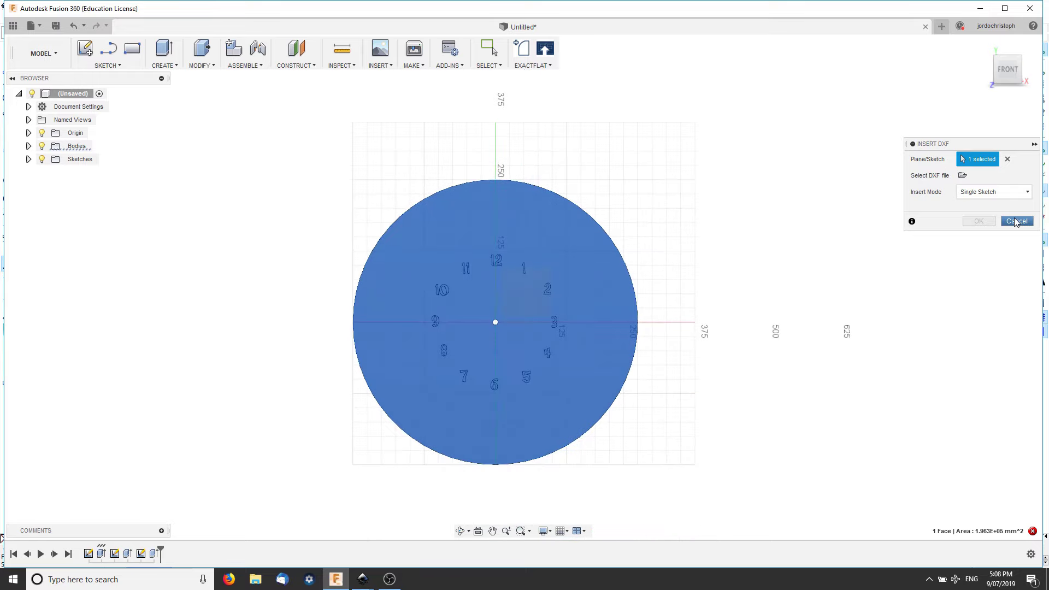
left_click(490, 50)
- Back in Inkscape, reselect the whole WHAT A LOVLEY DAY text
left_click(363, 579)
left_click_drag(215, 146, 586, 288)
left_click(8, 50)
left_click(317, 233)
left_click(117, 19)
left_click_drag(182, 114, 386, 251)
- Convert the text to paths and overwrite 'what a lovley day.dxf' with LWPOLYLINE output
left_click(115, 19)
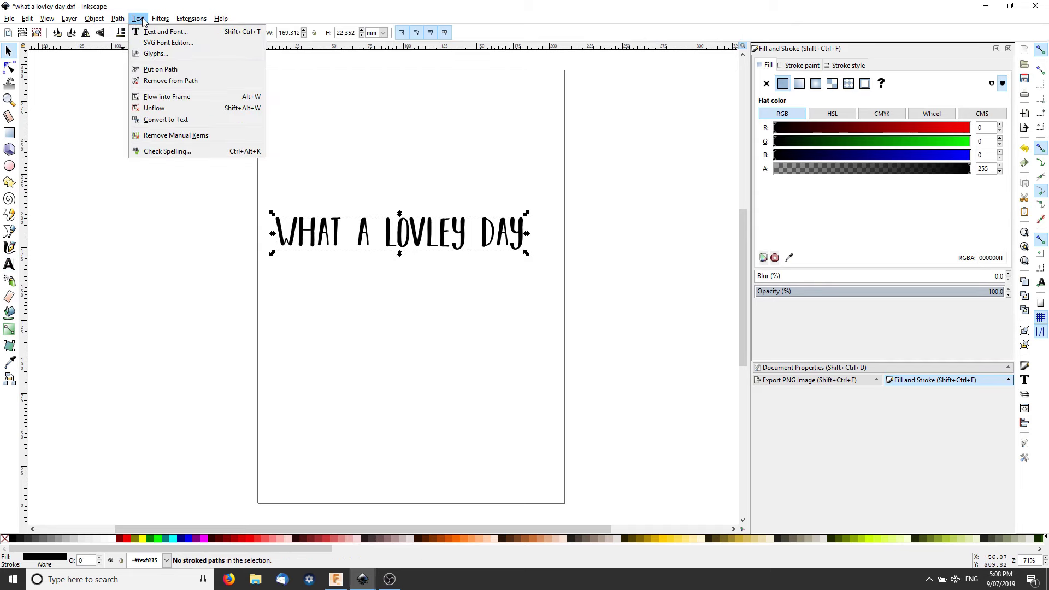
left_click(55, 105)
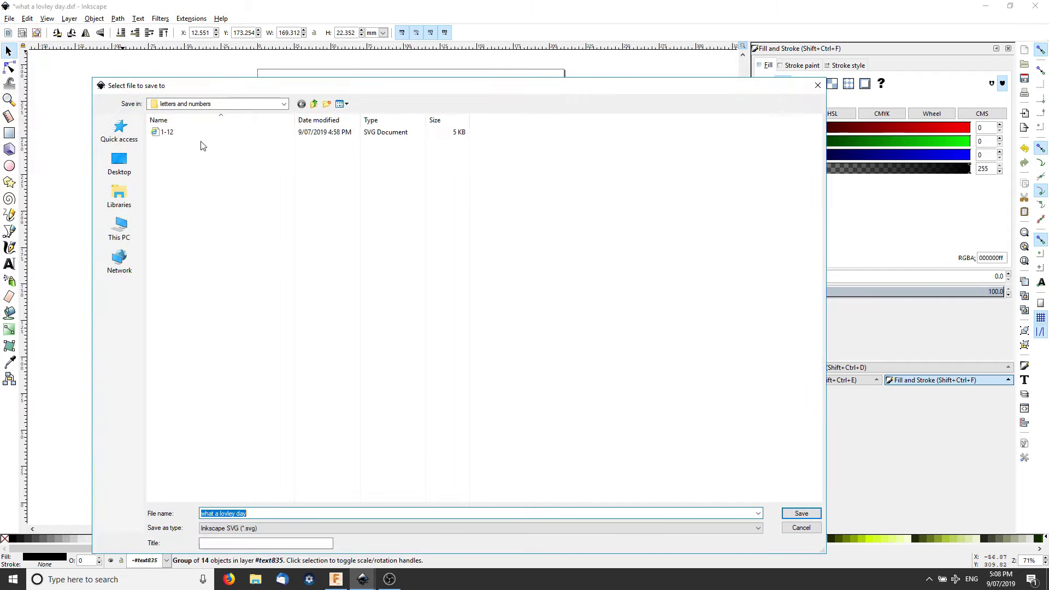
left_click(306, 528)
left_click(306, 436)
left_click(801, 513)
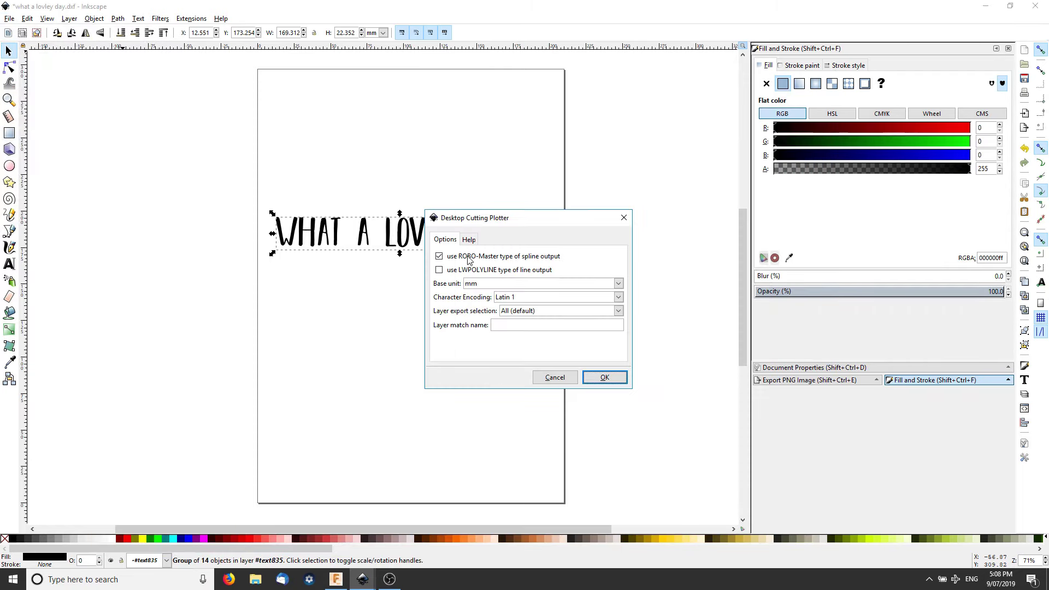
left_click(583, 376)
left_click(601, 337)
key("alt+Tab")
- Insert the 'what a lovley day' DXF onto the clock face
left_click(388, 66)
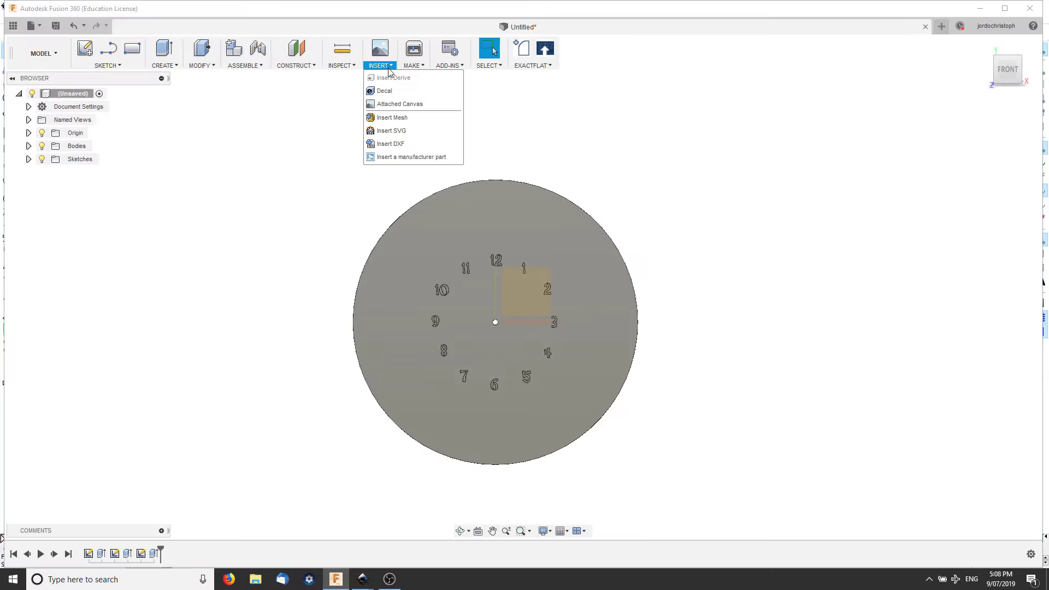
left_click(390, 144)
left_click(962, 175)
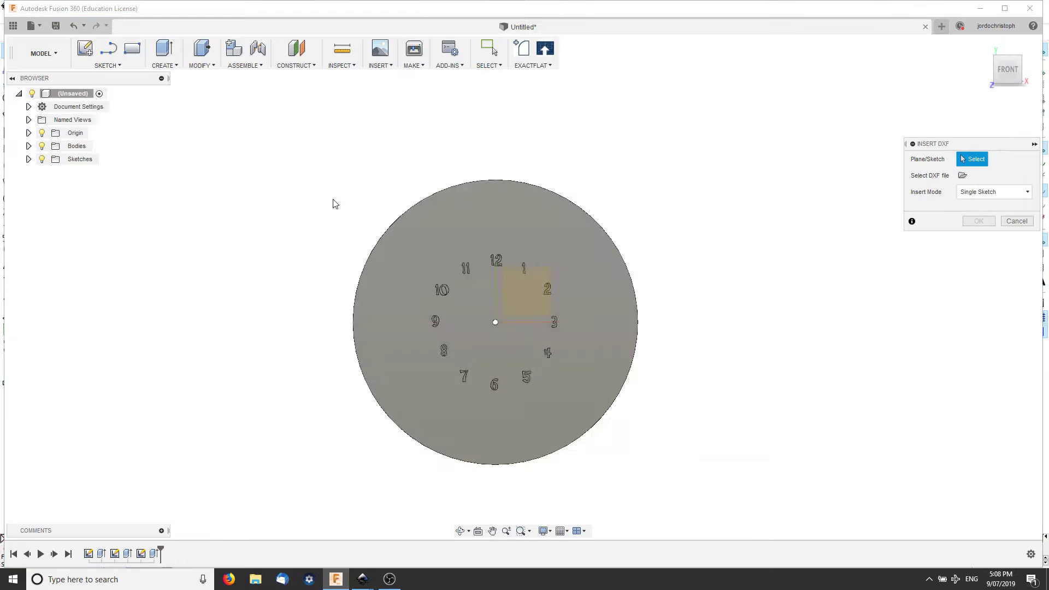
left_click(494, 191)
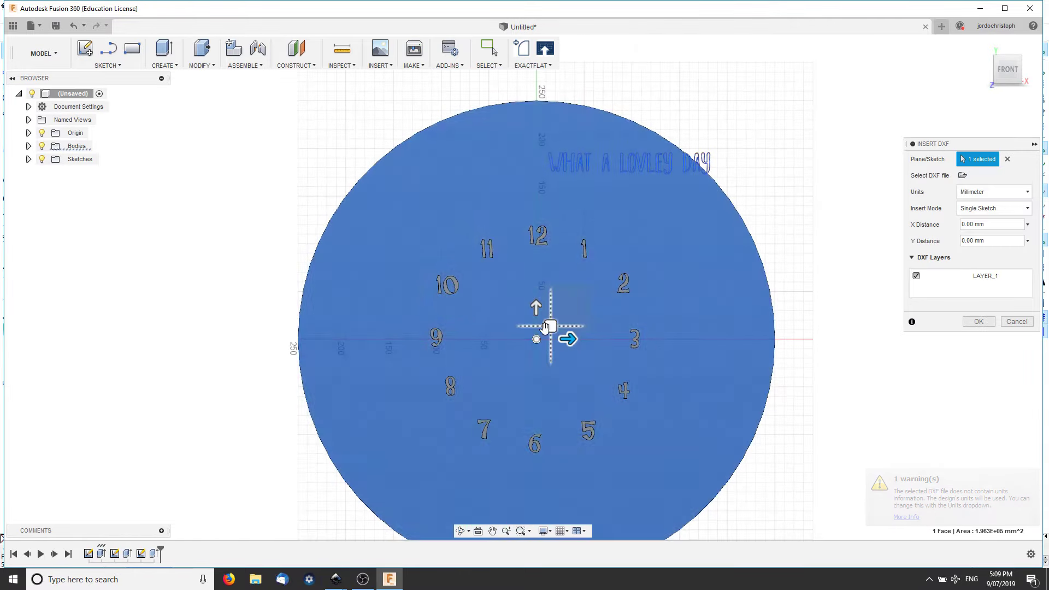
- Position the imported text across the top of the dial above the 12
mouse_move(546, 330)
left_mouse_down()
mouse_move(443, 358)
mouse_move(460, 358)
left_mouse_up()
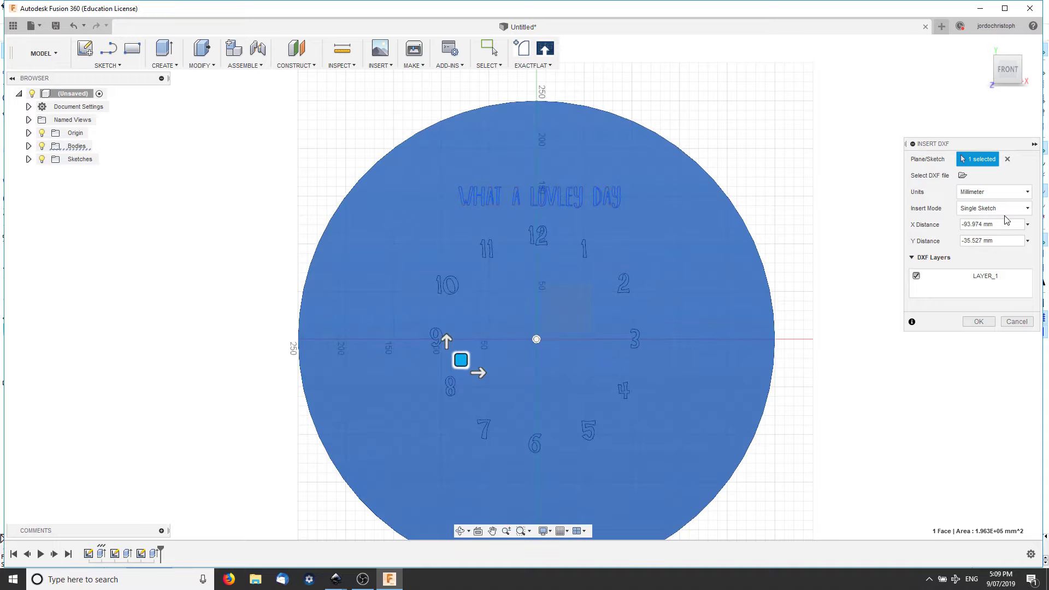
key("F6")
left_click_drag(465, 274, 450, 477)
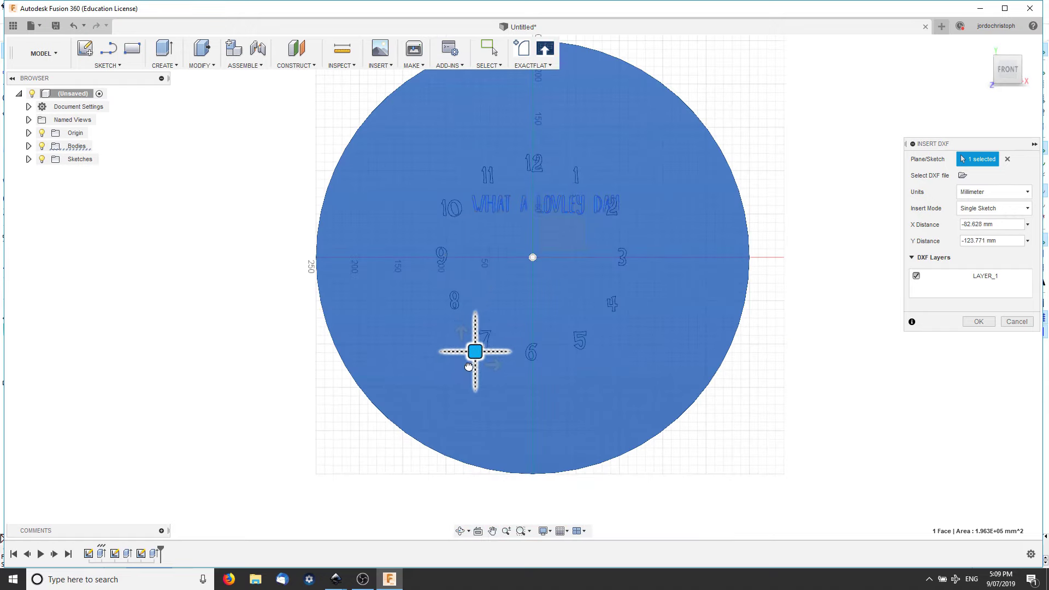
left_click_drag(429, 405, 445, 163)
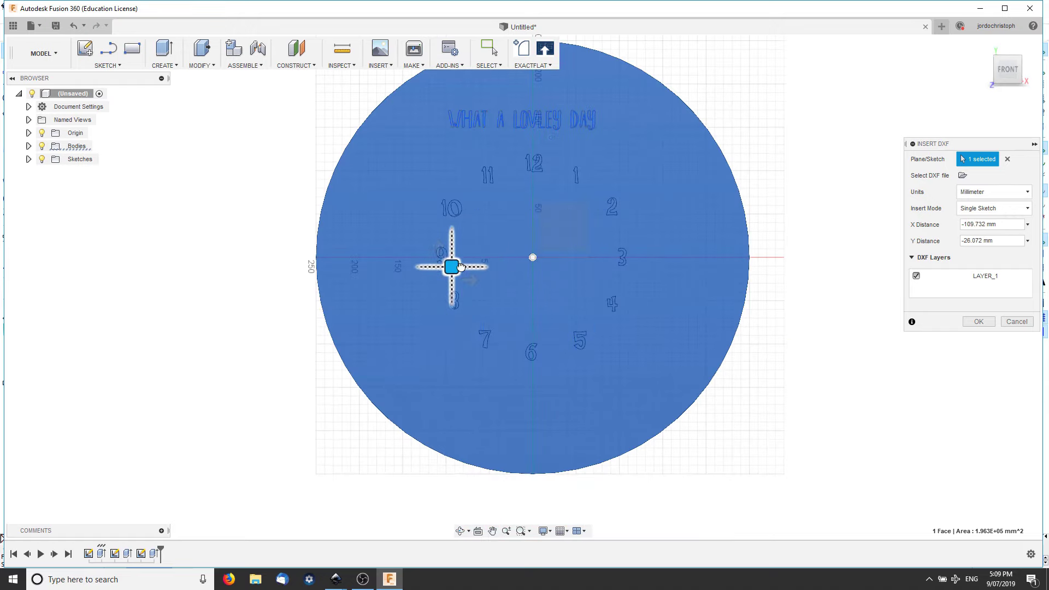
middle_click_drag(447, 304, 447, 399)
left_click_drag(466, 330, 460, 322)
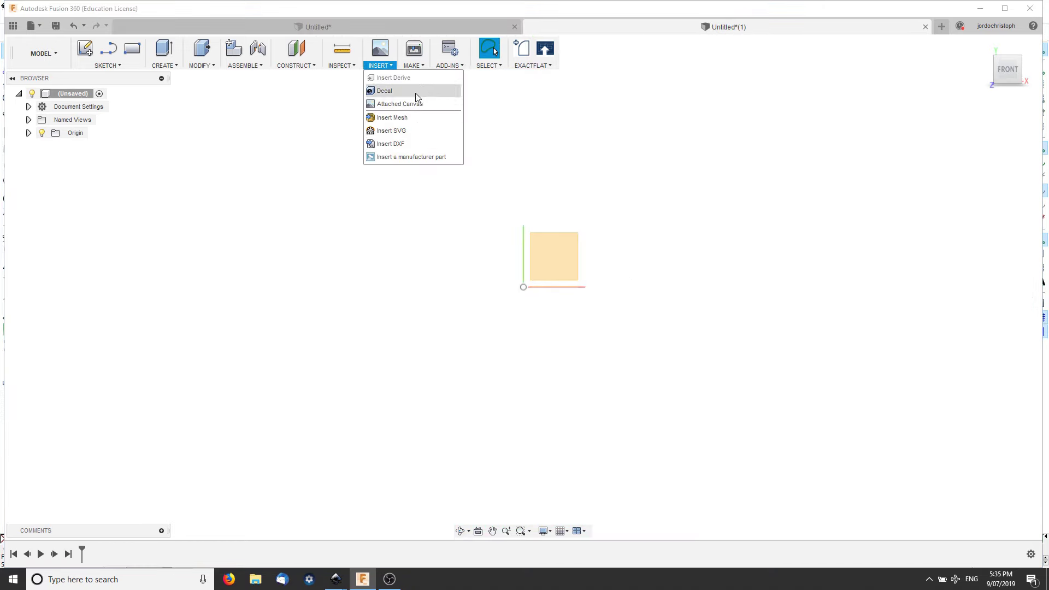
- Attach the MADMAX logo as an XY-plane canvas scaled 13.704, then start a sketch on that plane
left_click(593, 269)
left_click(967, 175)
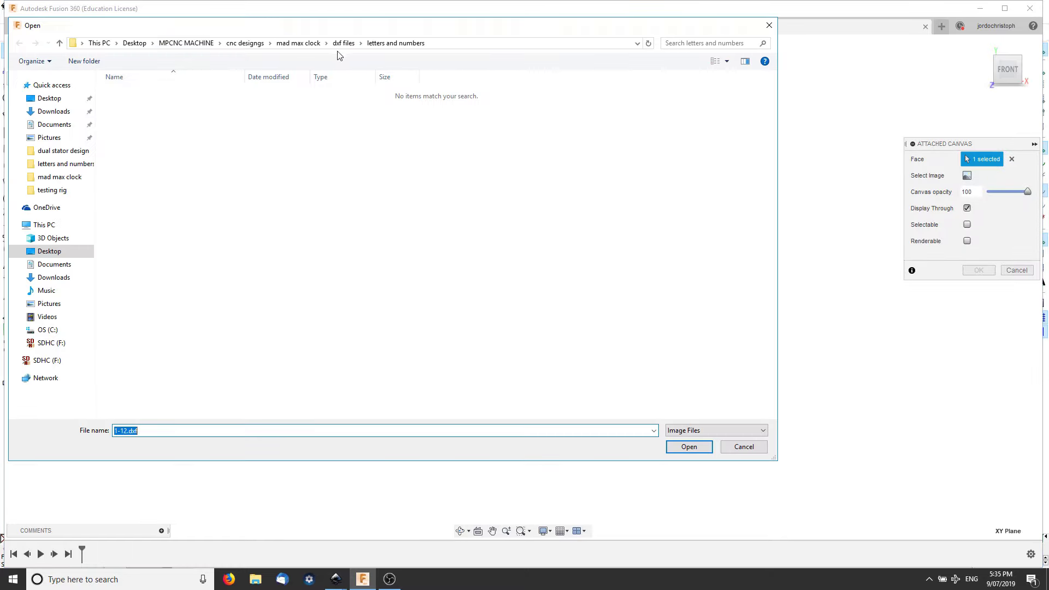
double_click(559, 107)
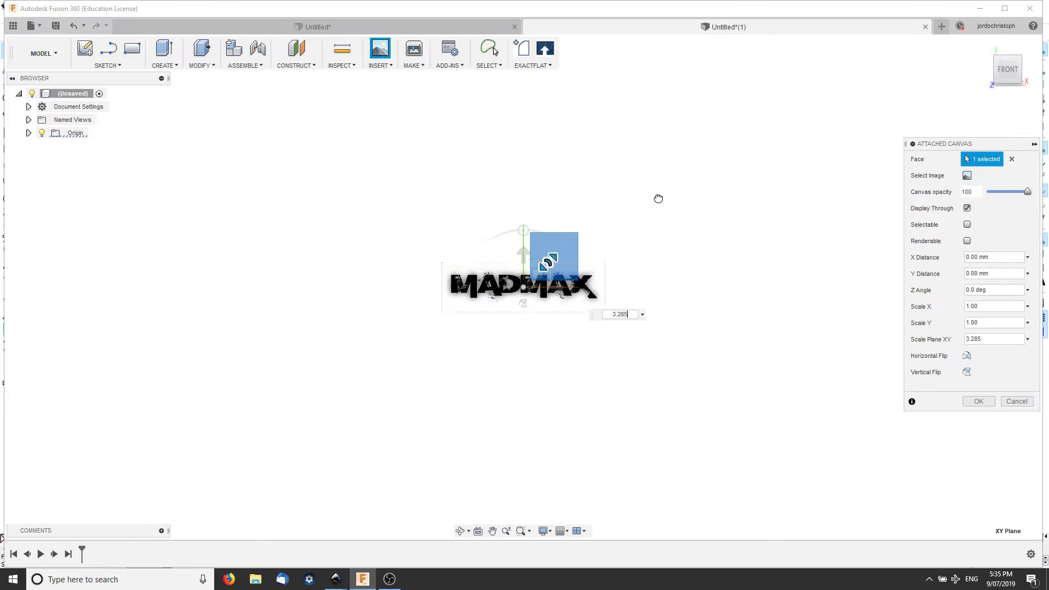
left_click_drag(560, 265, 573, 279)
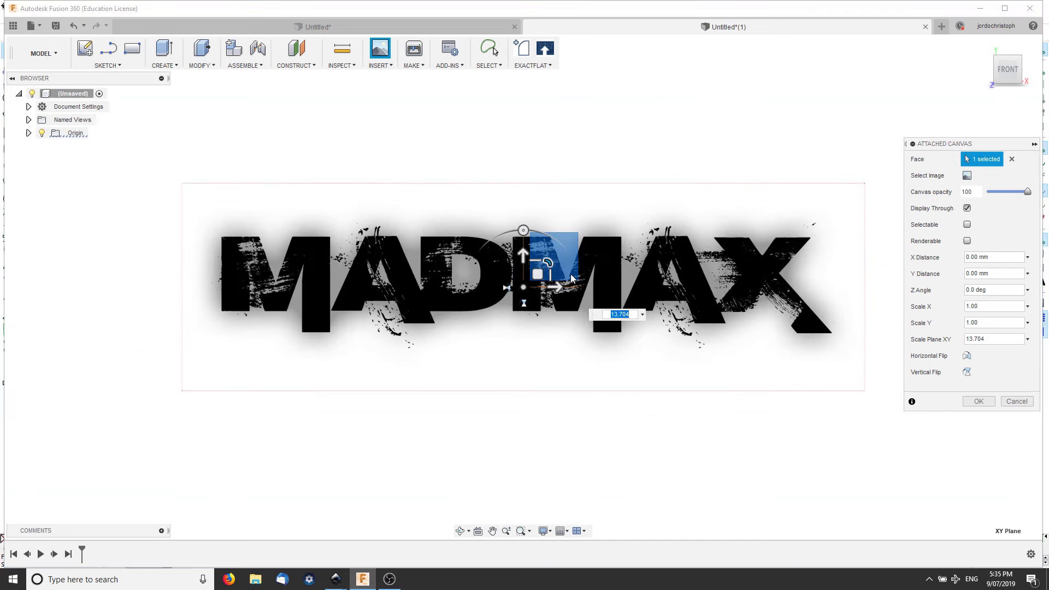
left_click(978, 401)
right_click(581, 258)
left_click(579, 300)
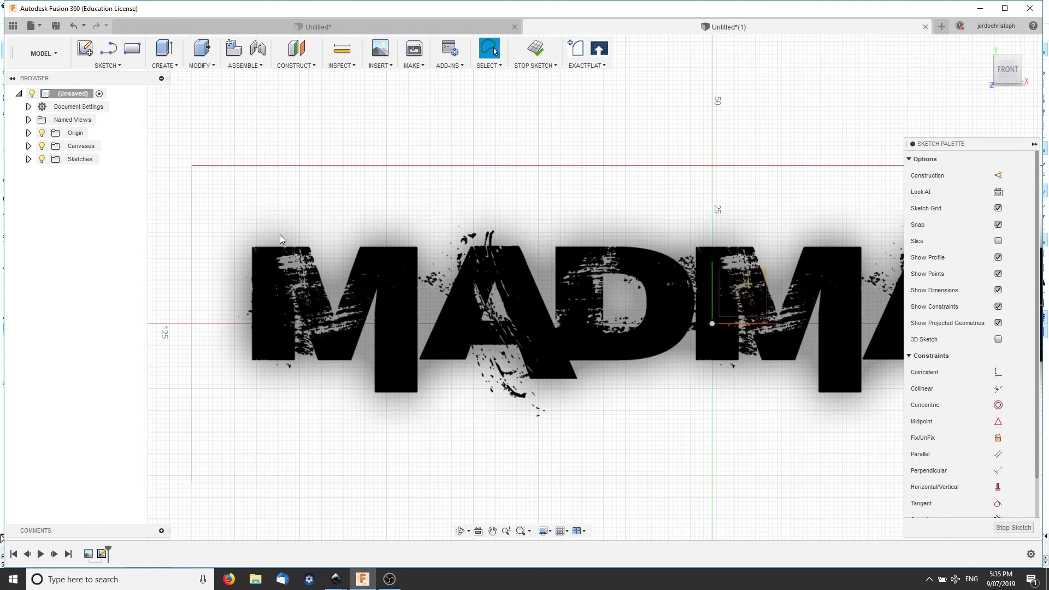
- Trace the M's left stroke and top edge down to the bottom of its V with sketch lines
scroll(306, 311, "up", 2)
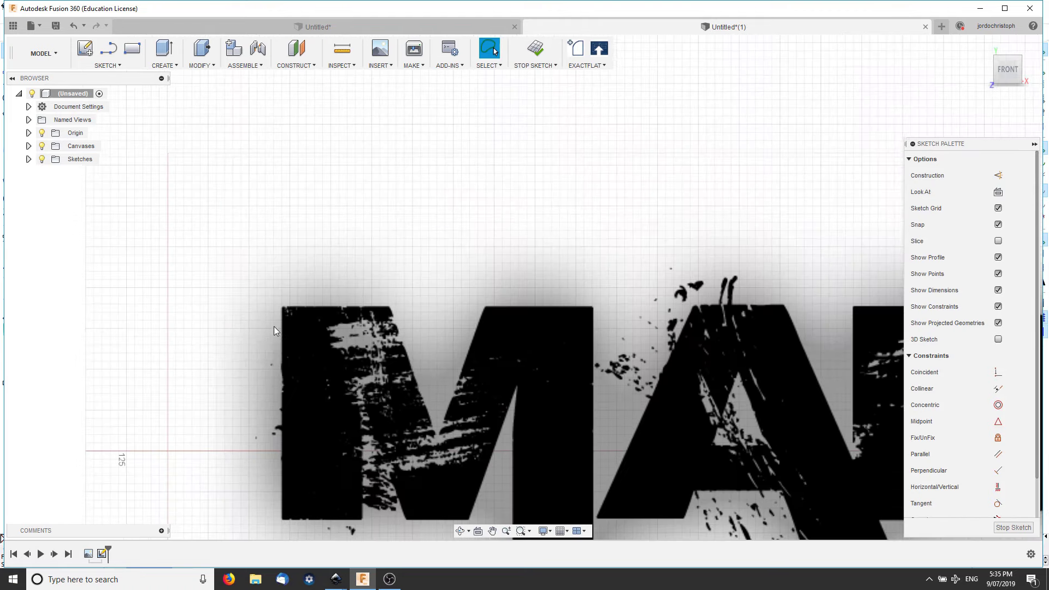
scroll(276, 327, "up", 2)
key("l")
scroll(246, 488, "up", 2)
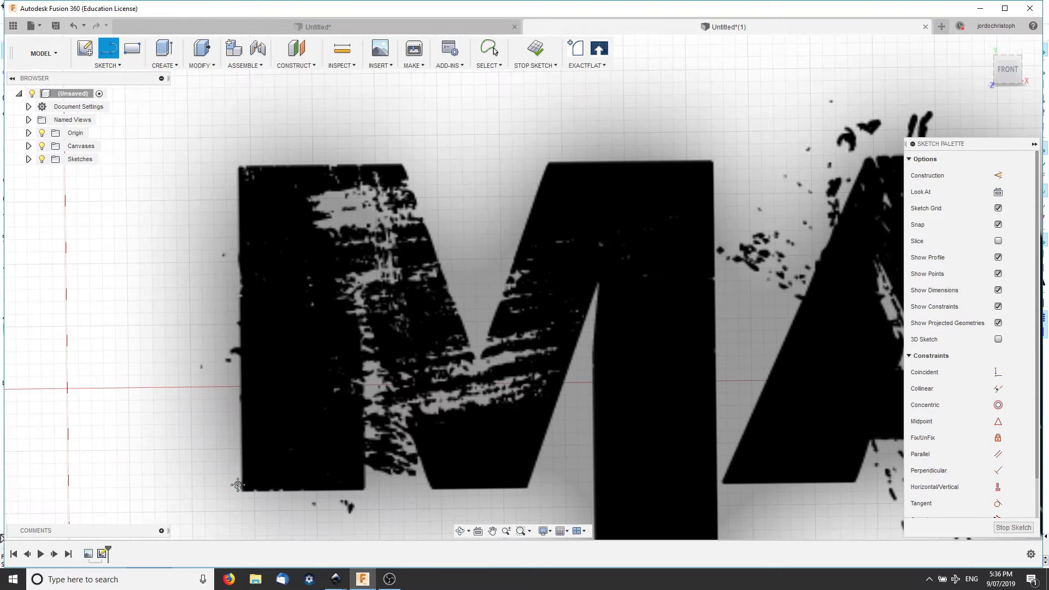
scroll(265, 462, "up", 1)
left_click(262, 458)
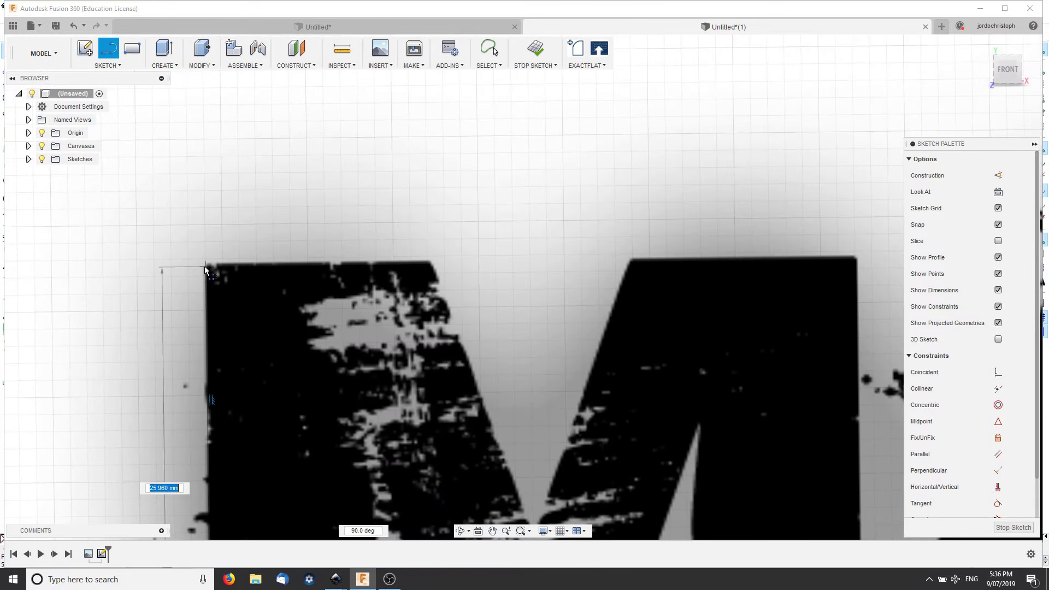
left_click(205, 268)
left_click(432, 264)
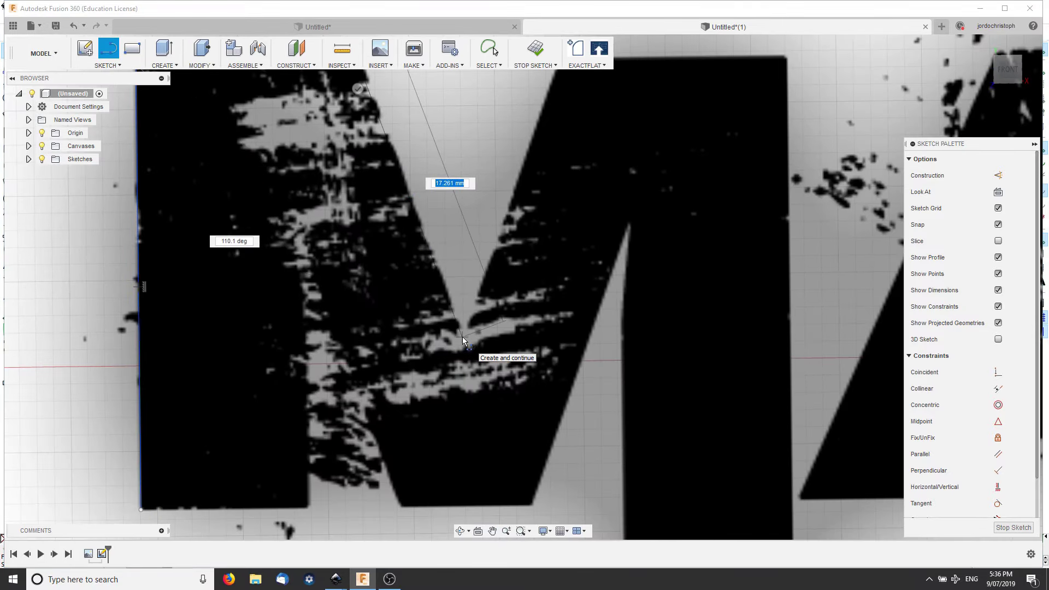
left_click(462, 336)
- Continue the M outline up the middle stroke, across the top-right corner, and down the right stroke
middle_click_drag(559, 63, 376, 329)
left_click(375, 329)
left_click(598, 325)
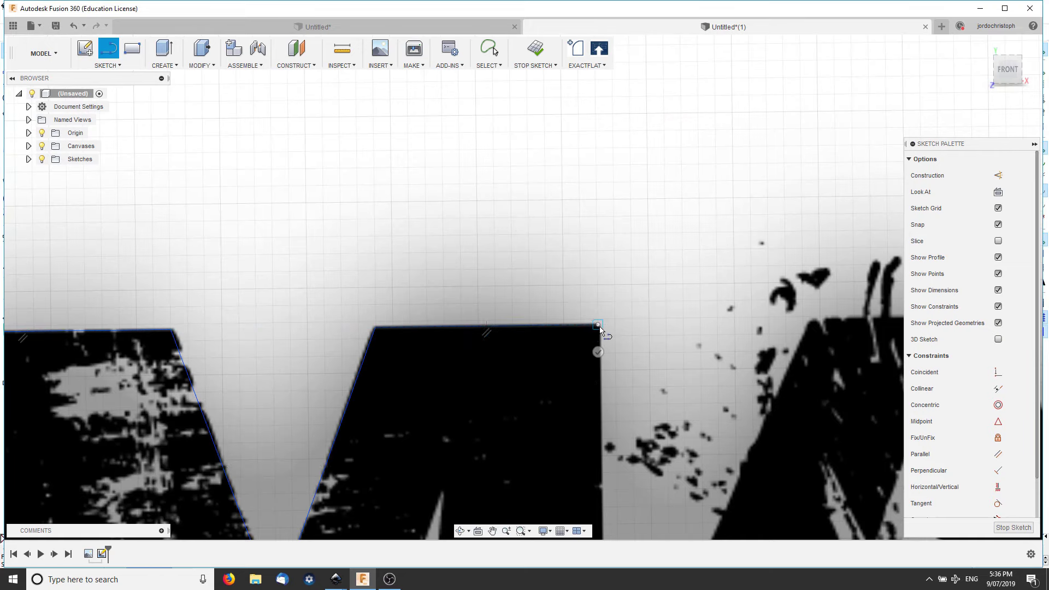
middle_click_drag(599, 327, 523, 341)
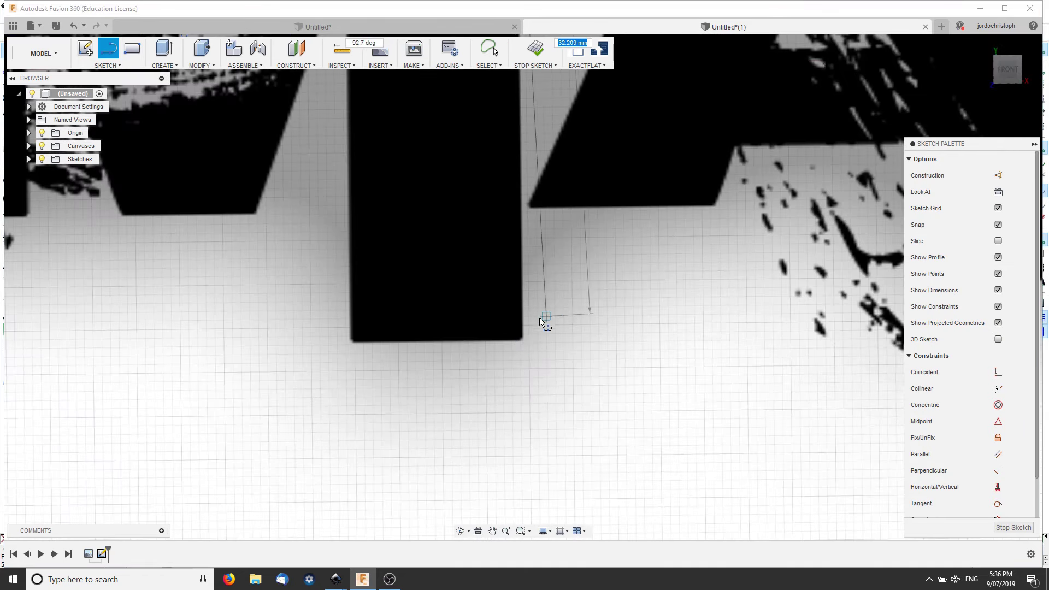
scroll(523, 345, "up", 3)
left_click(521, 344)
scroll(295, 346, "up", 3)
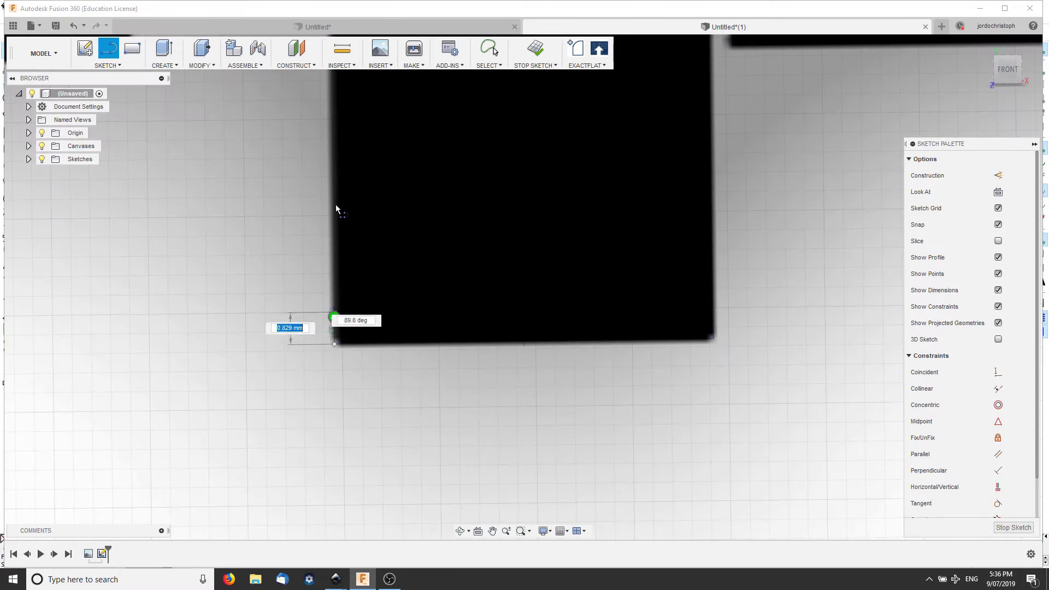
scroll(338, 260, "down", 5)
scroll(335, 350, "up", 5)
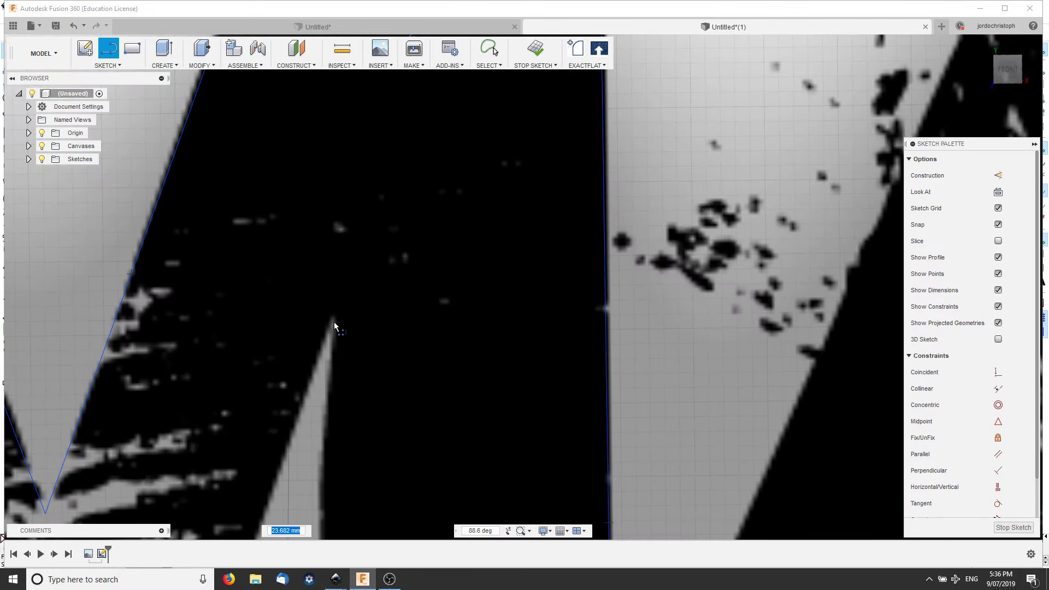
left_click(334, 326)
- Add the inner notch and middle-stroke corners, closing the M outline along its bottom edge
scroll(337, 334, "down", 3)
scroll(319, 441, "up", 3)
scroll(162, 435, "down", 3)
left_click(307, 457)
scroll(362, 240, "up", 3)
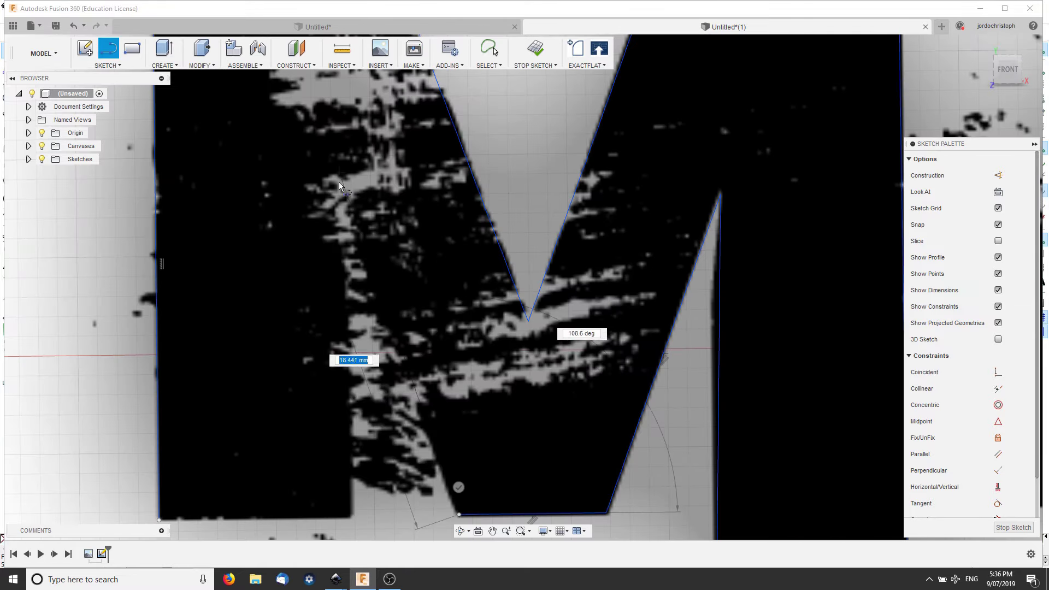
scroll(338, 166, "down", 3)
scroll(360, 289, "up", 3)
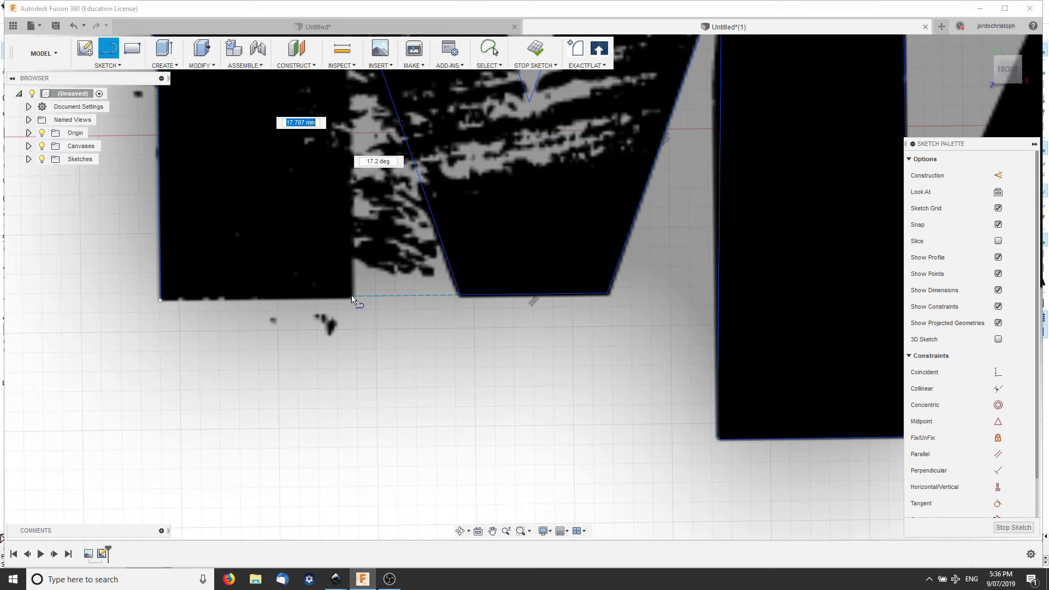
scroll(351, 300, "down", 3)
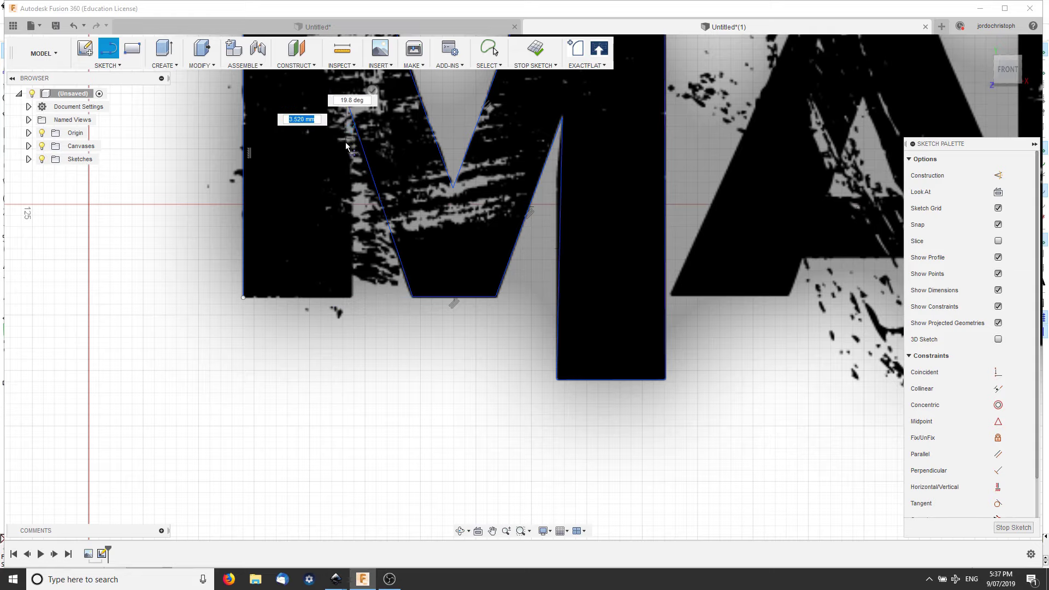
left_click(327, 240)
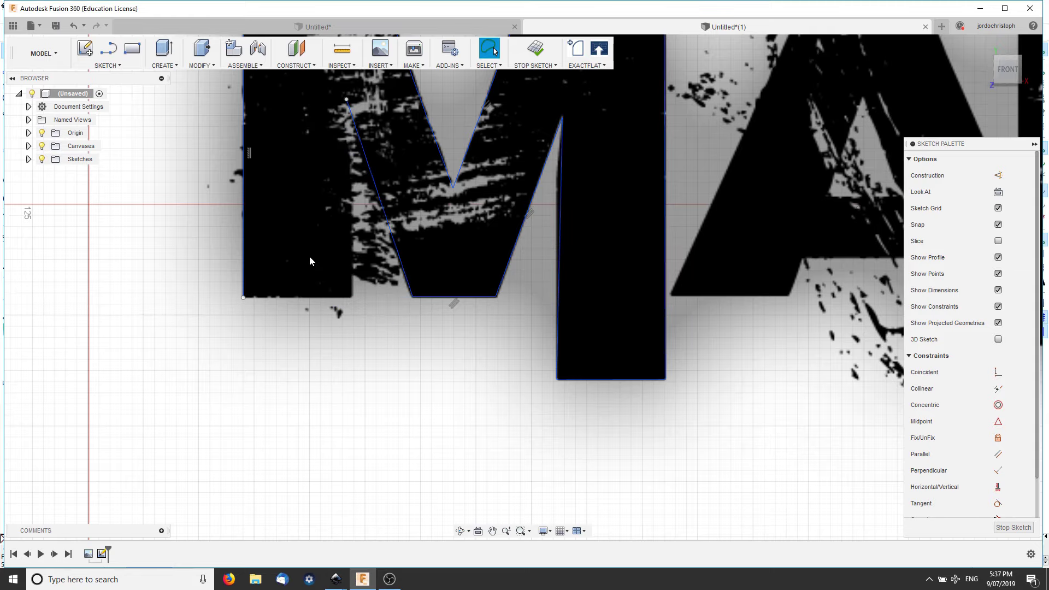
left_click(350, 299)
- Close the M profile and draw lines from the A's bottom-left corner up to the D's top edge
left_click(345, 99)
middle_click_drag(345, 99, 60, 251)
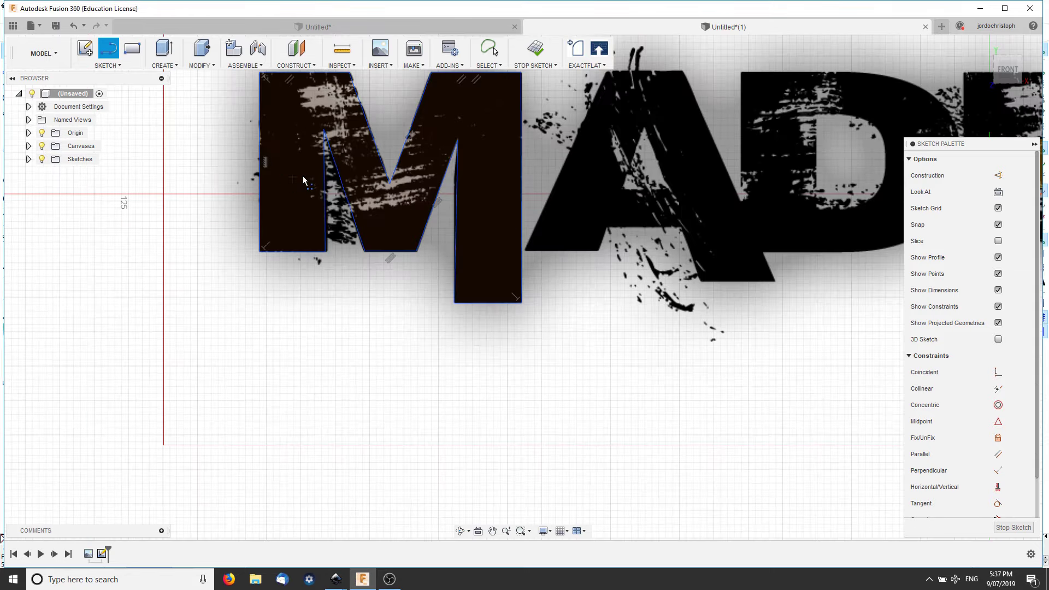
scroll(381, 450, "up", 2)
scroll(382, 451, "up", 2)
scroll(382, 451, "down", 1)
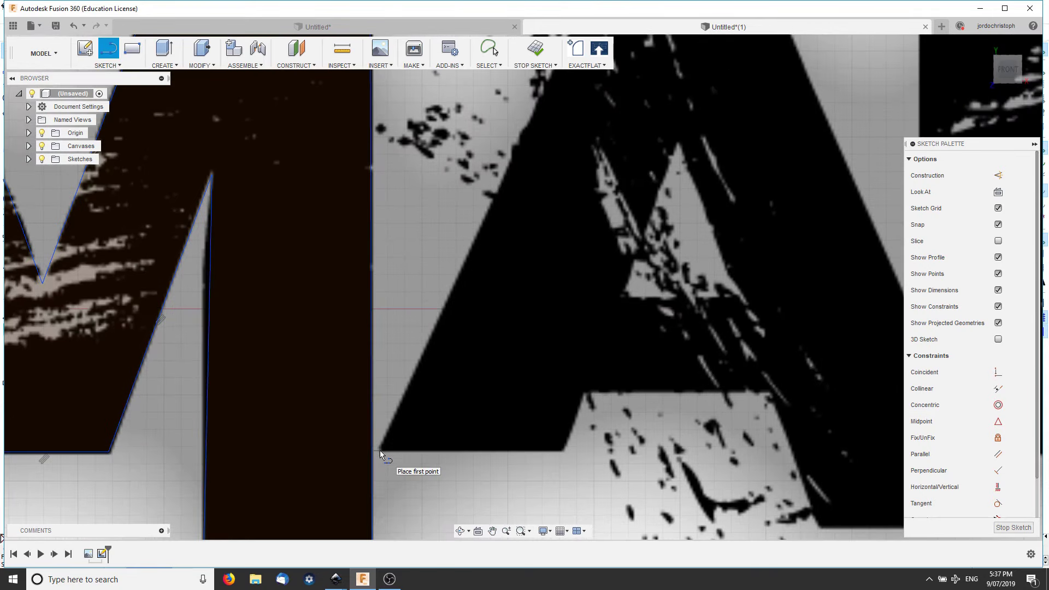
left_click(379, 451)
scroll(381, 174, "up", 3)
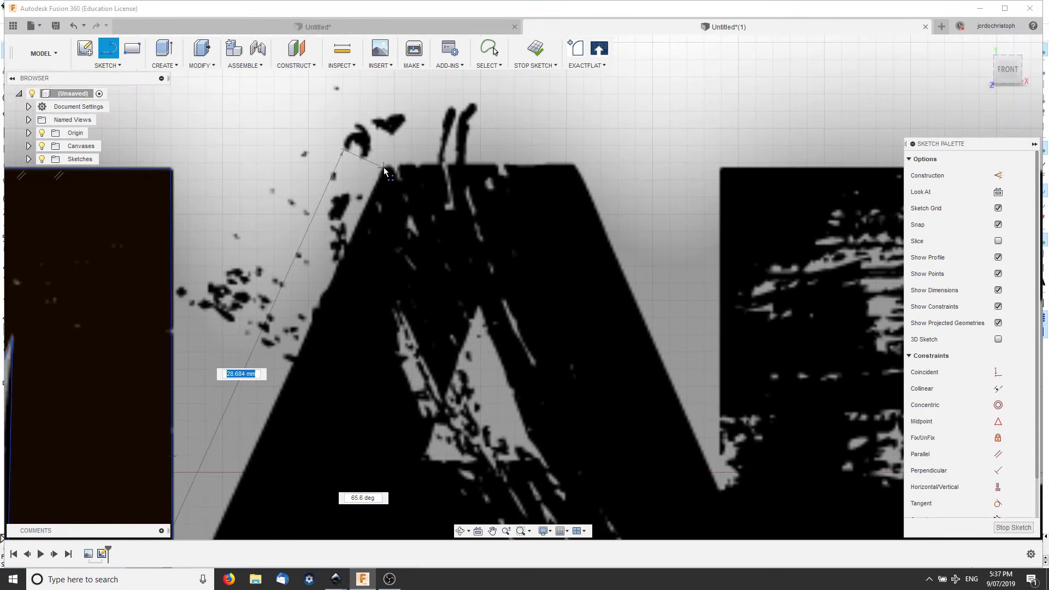
scroll(575, 170, "down", 5)
scroll(637, 333, "up", 3)
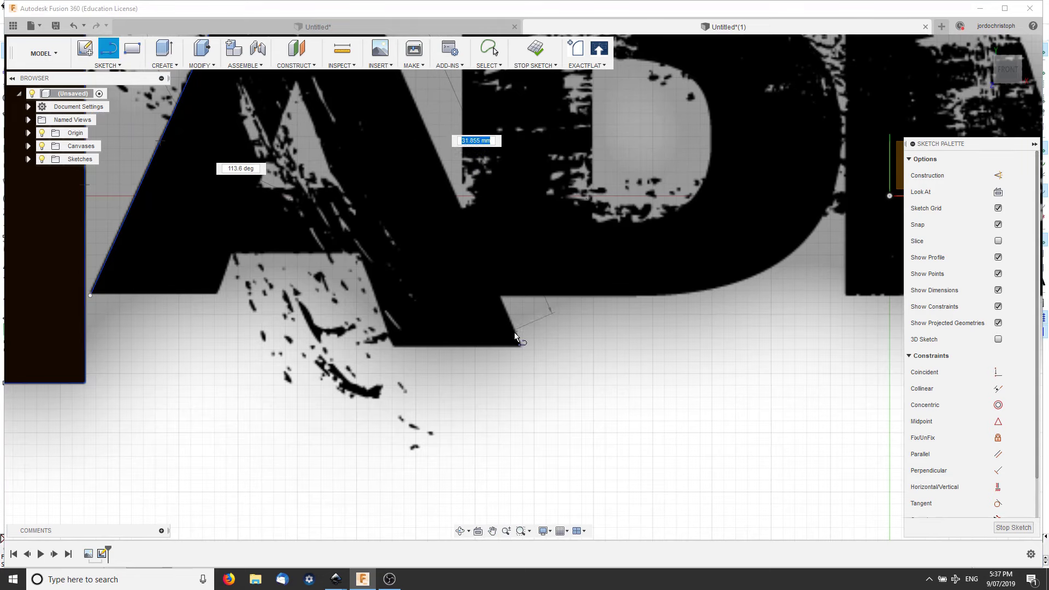
left_click(459, 219)
middle_click_drag(458, 218, 379, 467)
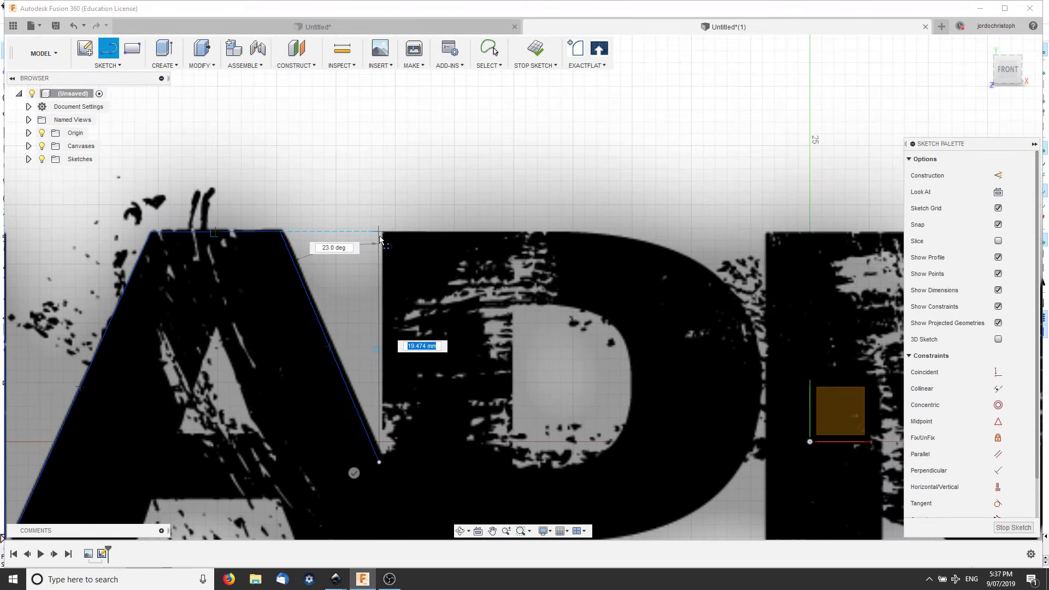
left_click(383, 239)
left_click(551, 237)
key("Escape")
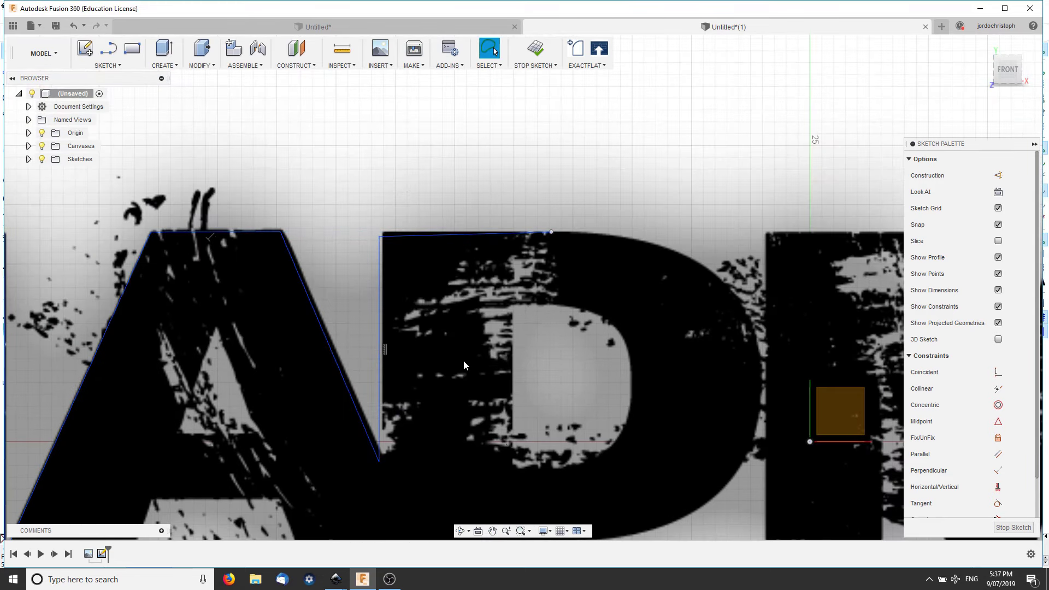
- Redraw the line from the A–D junction up the D's left edge and along its top
middle_click_drag(432, 413, 411, 389)
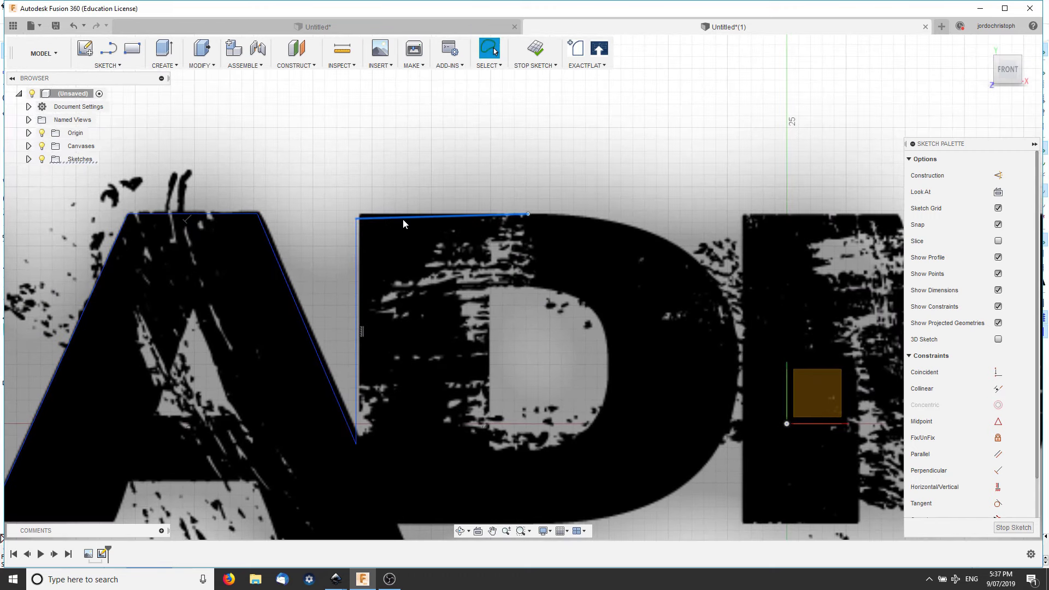
left_click(357, 445)
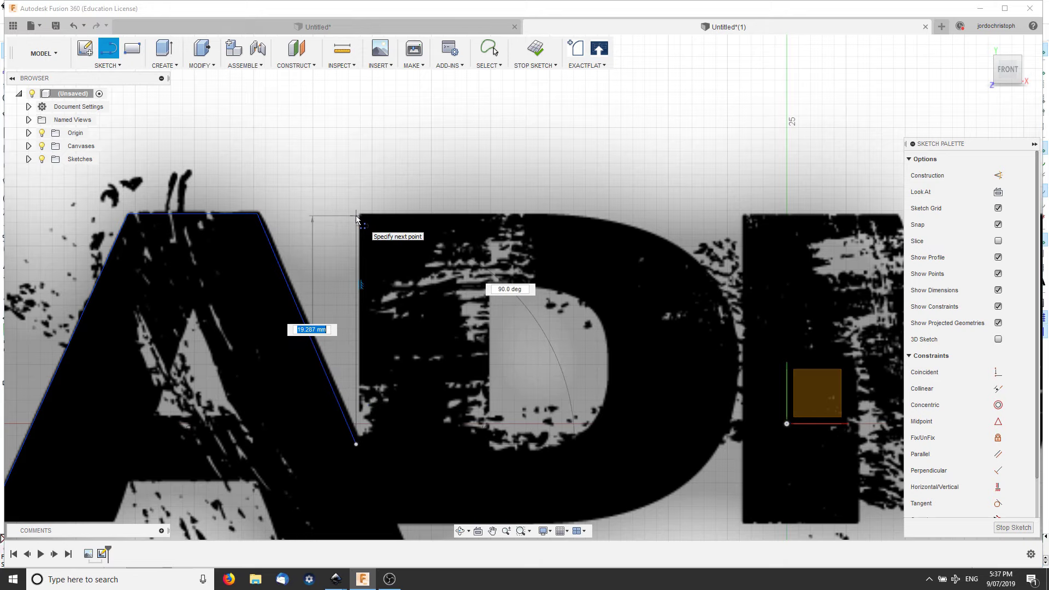
scroll(356, 218, "up", 2)
scroll(363, 213, "up", 2)
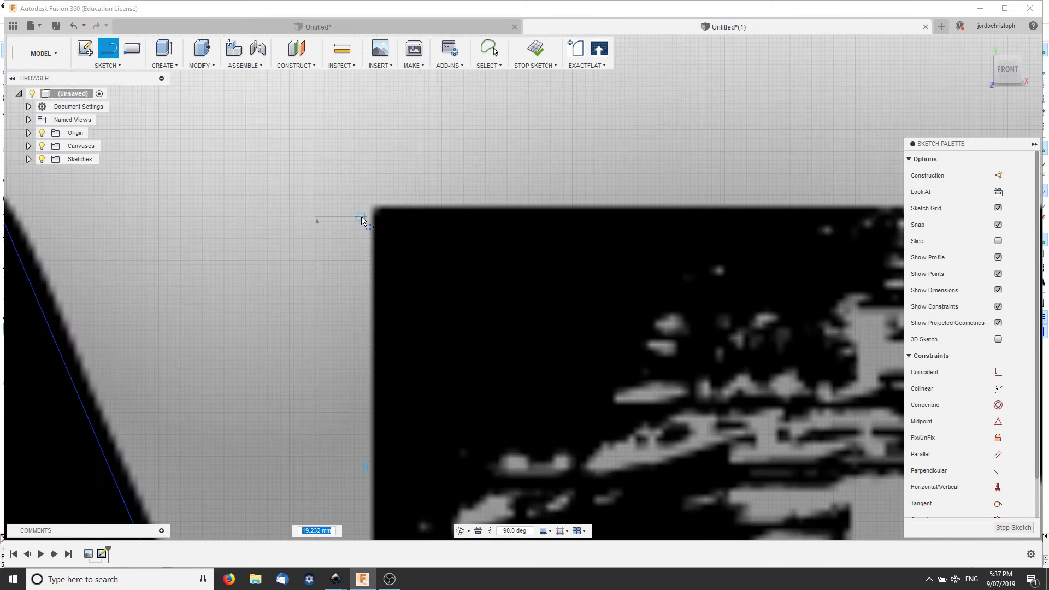
scroll(372, 232, "down", 1)
left_click(363, 217)
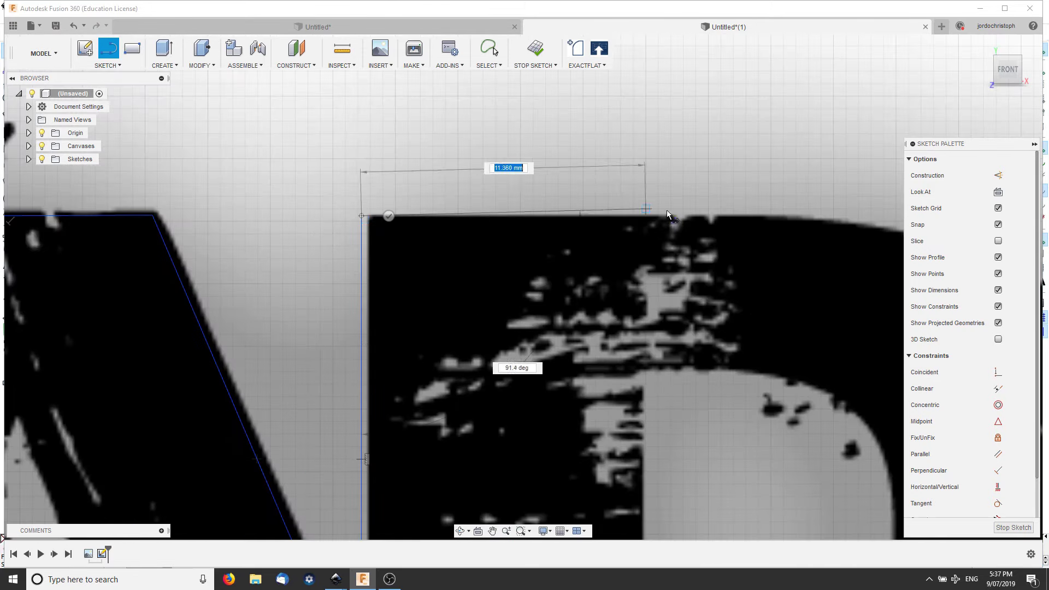
left_click(766, 220)
key("Escape")
- Trace the bottom edge between A and D to the A's right foot, closing the loop
scroll(634, 361, "down", 5)
scroll(650, 405, "up", 3)
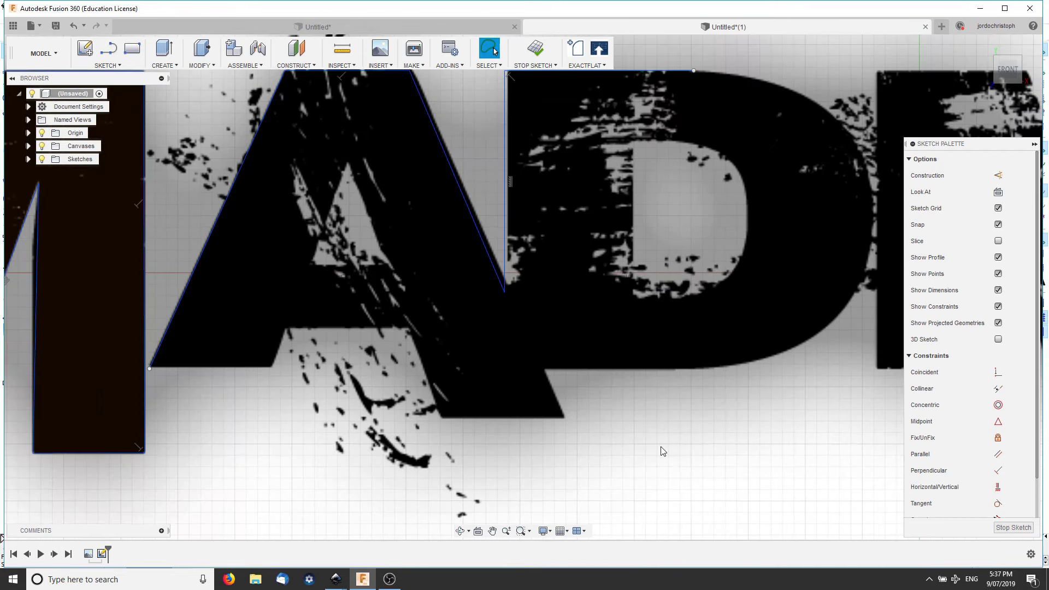
left_click(651, 371)
left_click(543, 370)
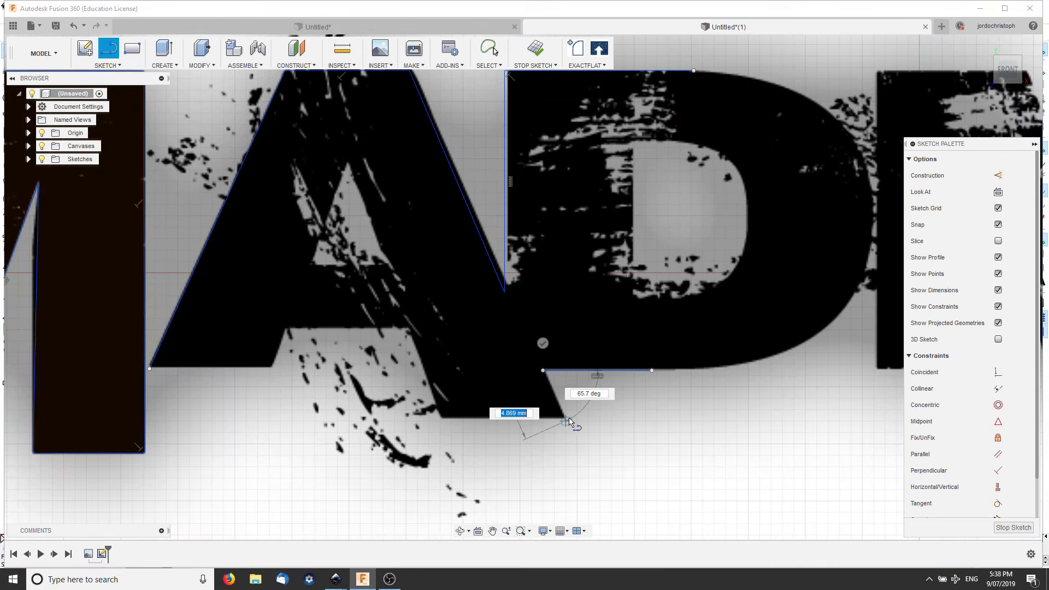
scroll(404, 321, "up", 3)
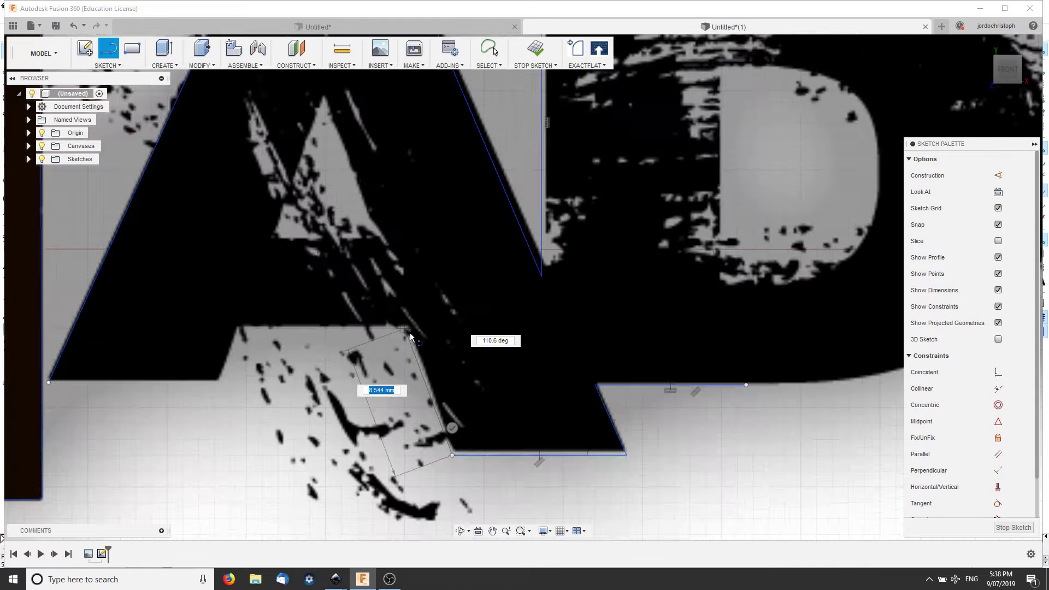
scroll(404, 319, "up", 3)
scroll(405, 319, "down", 5)
left_click(268, 386)
left_click(118, 383)
key("Escape")
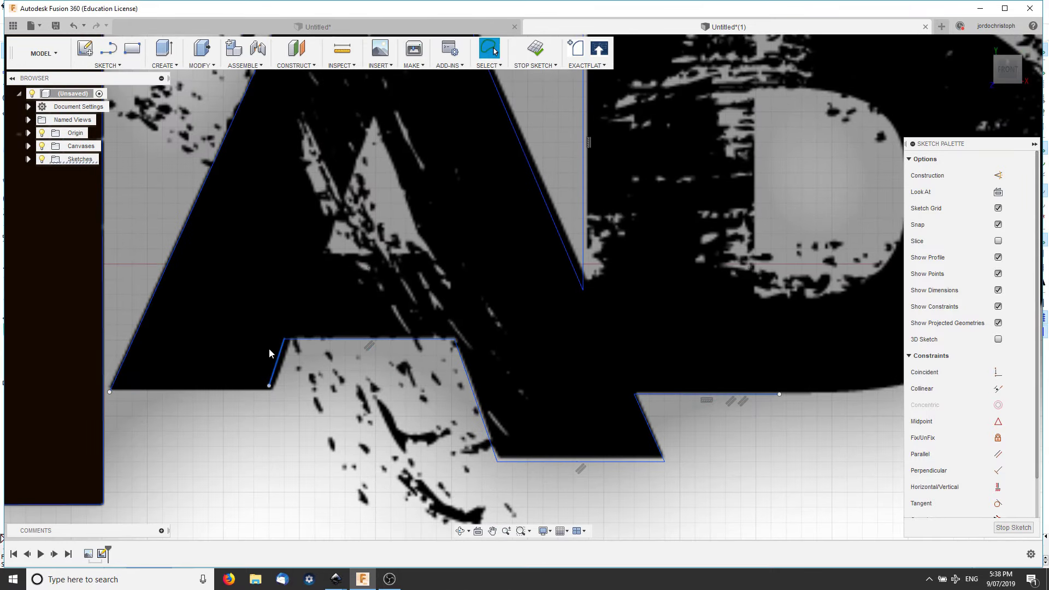
- Outline the A's foot with a bottom-edge line and slanted corner segments
scroll(480, 304, "up", 2)
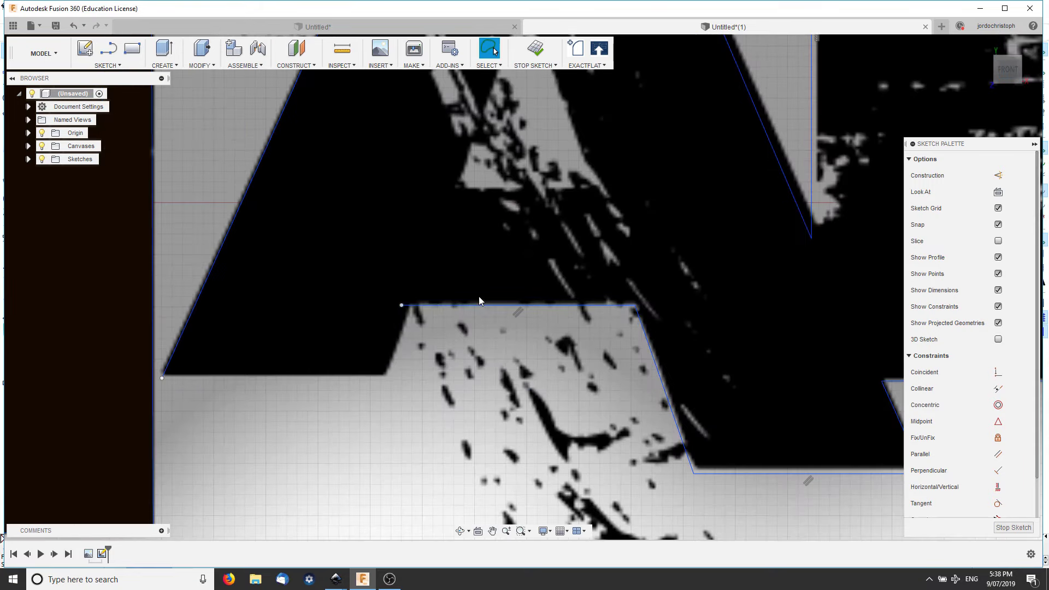
scroll(667, 389, "up", 2)
scroll(558, 386, "up", 1)
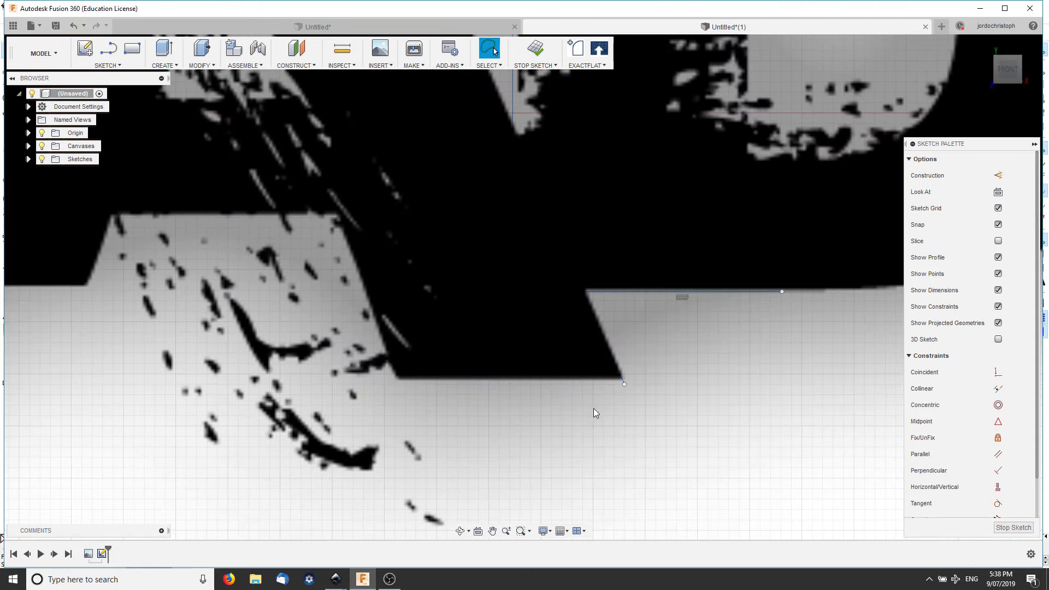
scroll(592, 407, "up", 2)
left_click(660, 361)
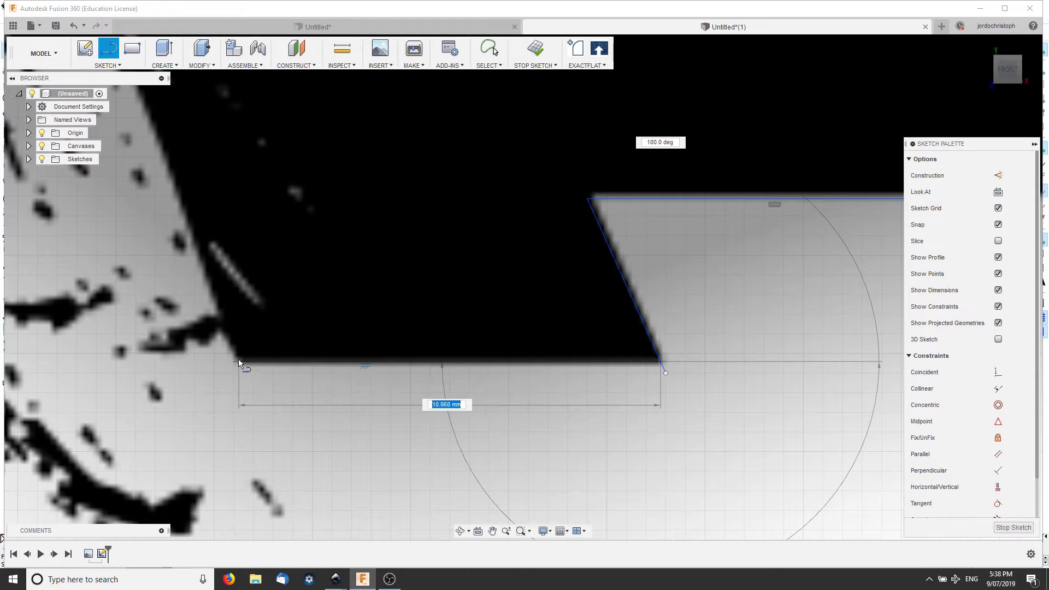
left_click(238, 359)
scroll(320, 339, "up", 3)
scroll(353, 339, "down", 2)
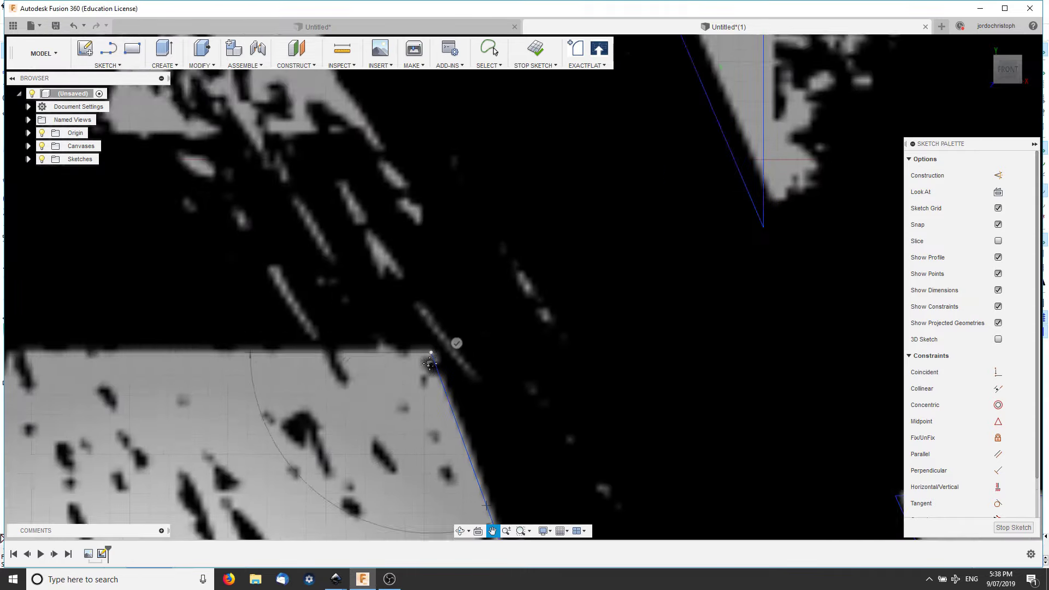
scroll(355, 326, "down", 1)
left_click(305, 456)
scroll(304, 457, "down", 2)
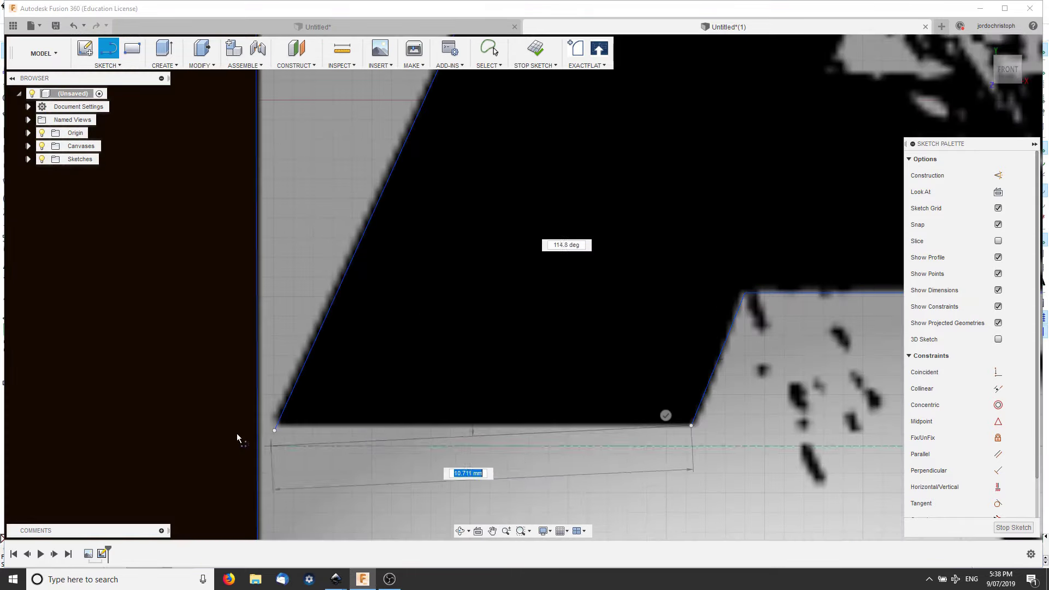
left_click(279, 429)
scroll(280, 448, "down", 1)
scroll(379, 346, "down", 3)
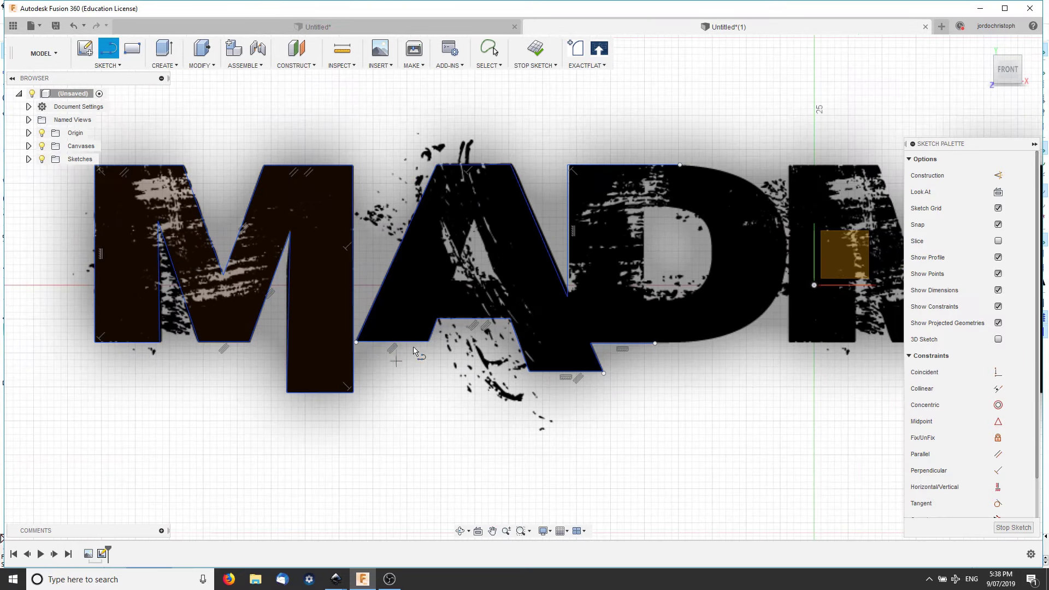
- Draw a 3-point arc tracing the D's inner curve down to the stem's bottom-right corner
scroll(497, 385, "up", 1)
scroll(497, 393, "up", 1)
scroll(319, 367, "up", 1)
scroll(311, 283, "up", 3)
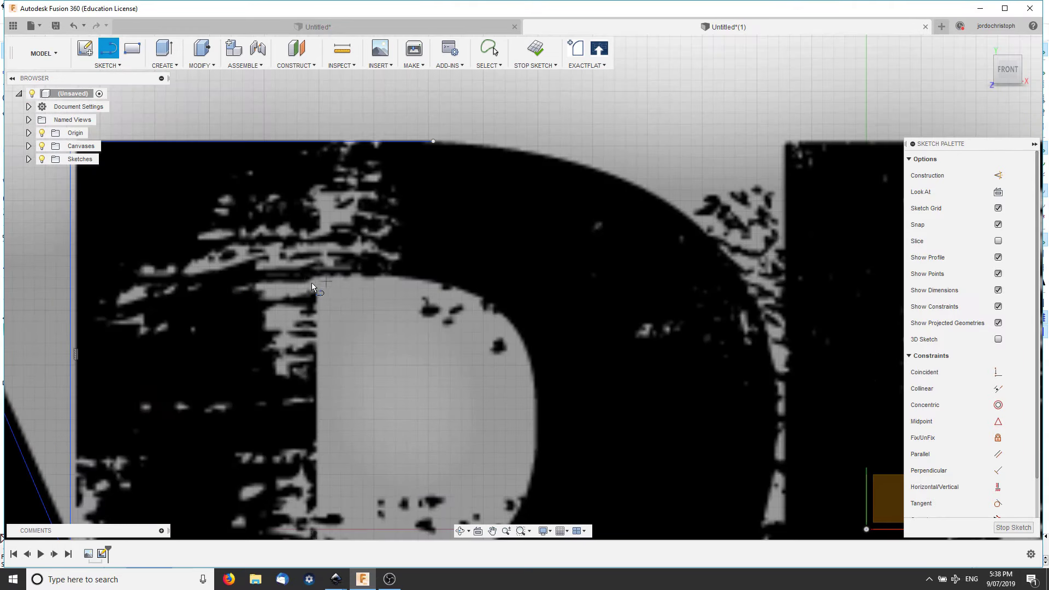
scroll(313, 277, "up", 2)
left_click(327, 278)
scroll(355, 350, "down", 2)
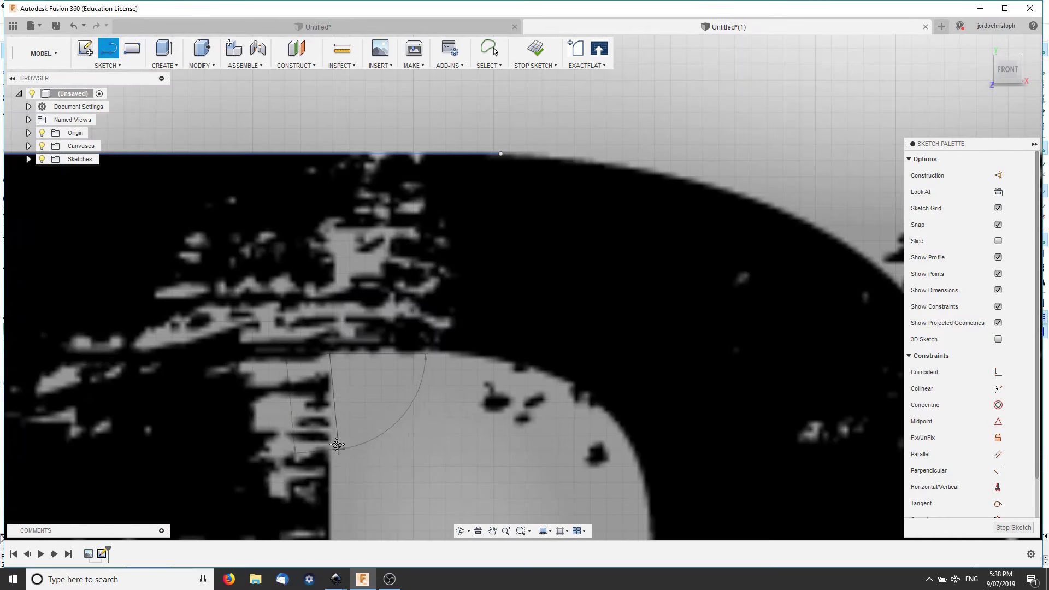
scroll(382, 420, "down", 1)
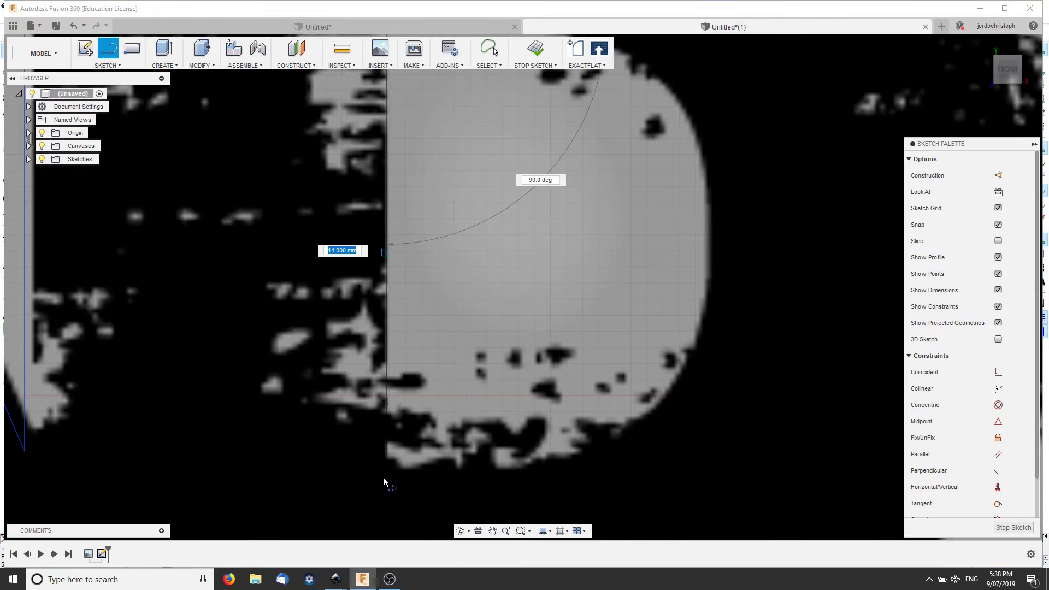
middle_click_drag(421, 394, 394, 553)
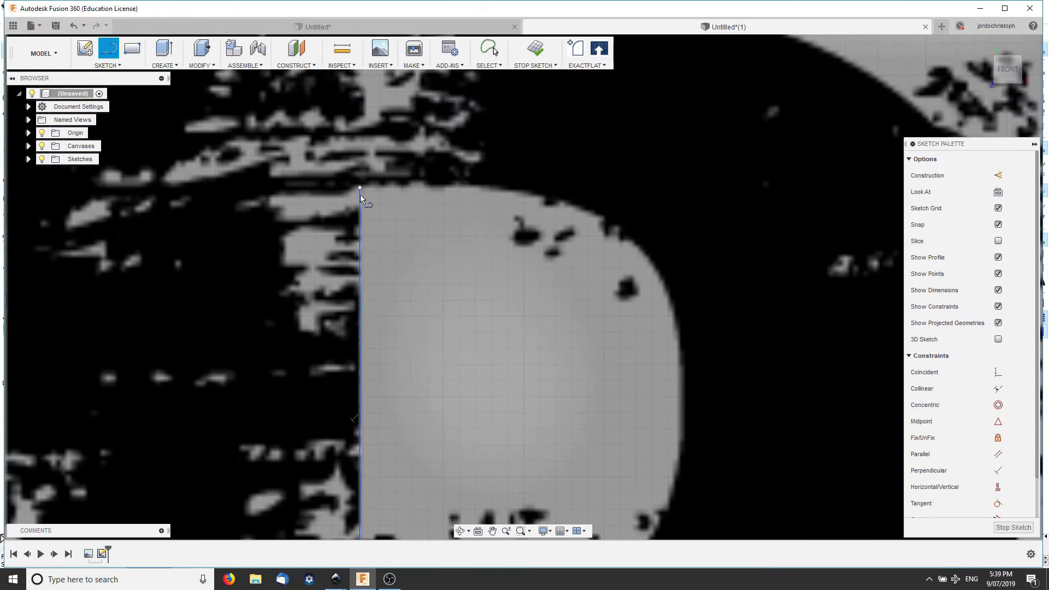
scroll(434, 189, "down", 5)
middle_click_drag(547, 347, 345, 276)
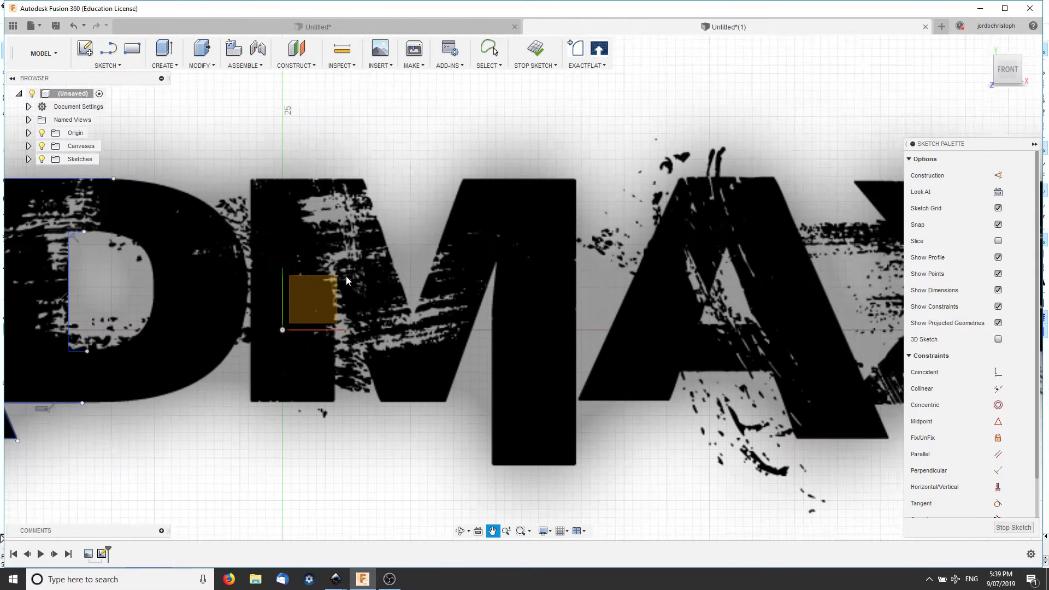
scroll(229, 432, "up", 2)
scroll(230, 432, "up", 1)
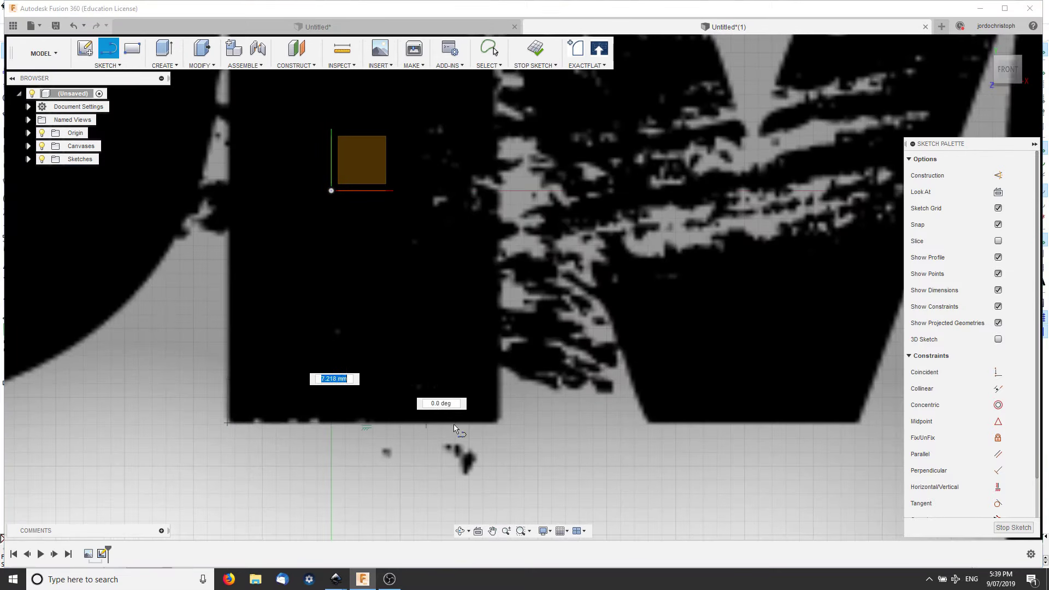
left_click(500, 422)
scroll(429, 431, "down", 2)
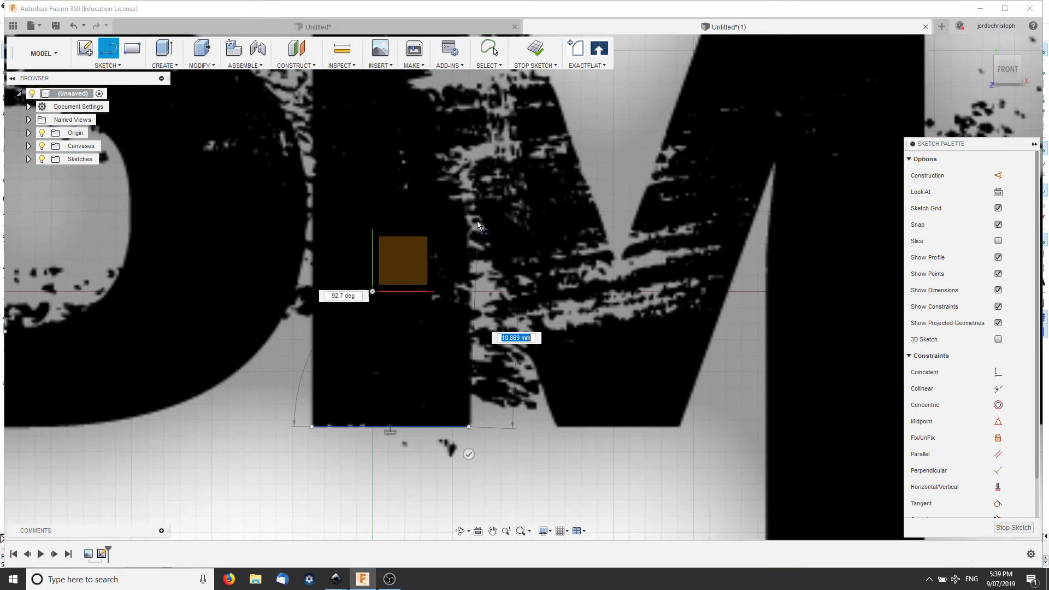
left_click(468, 174)
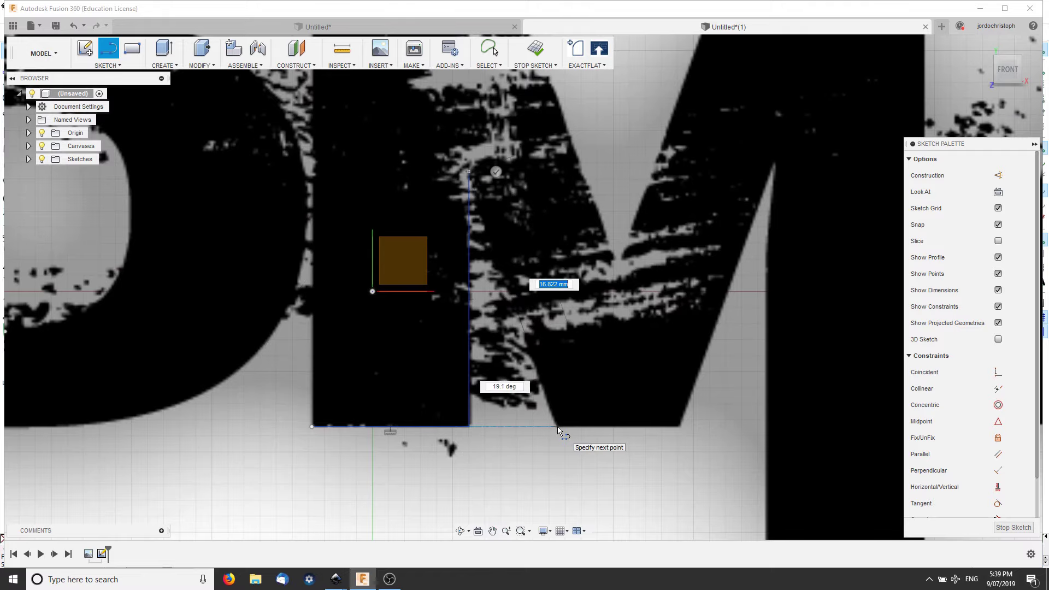
- Trace lines along the M's bottom corner, inner edge and right side to its top
left_click(680, 426)
left_click(767, 171)
middle_click_drag(744, 383, 691, 227)
left_click(689, 361)
left_click(846, 360)
scroll(850, 363, "down", 2)
scroll(622, 290, "down", 2)
scroll(623, 283, "up", 3)
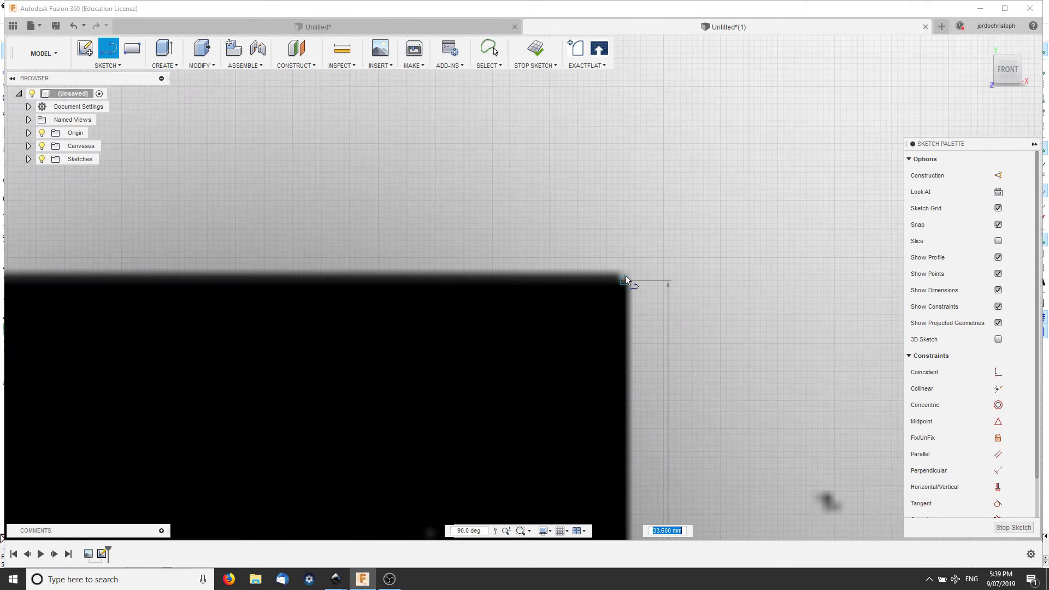
left_click(627, 279)
scroll(627, 278, "down", 1)
middle_click_drag(108, 270, 390, 238)
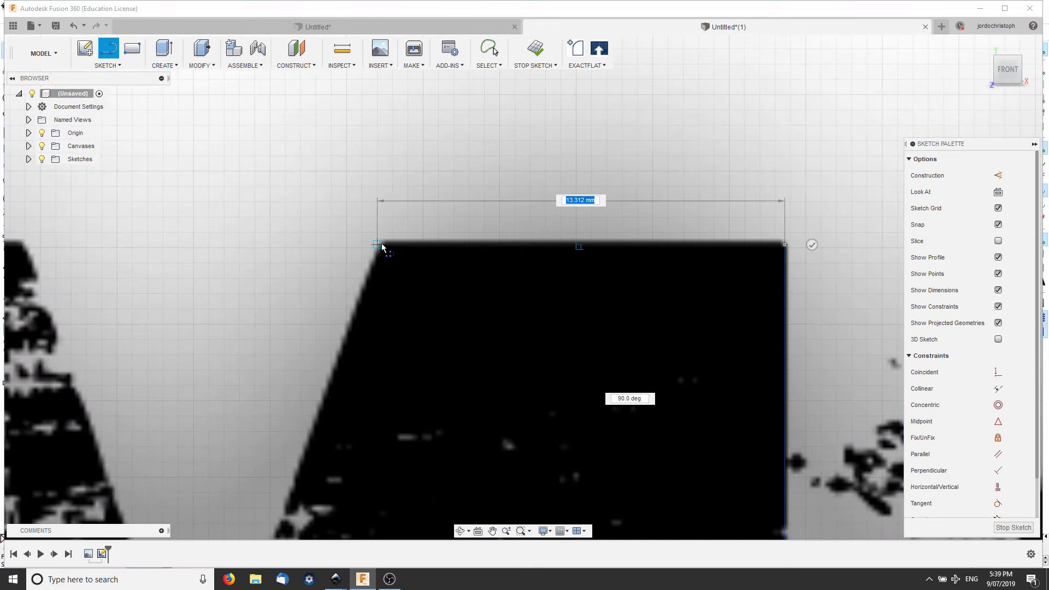
left_click(389, 239)
- Finish the M's top edge and close the M outline with lines
scroll(297, 366, "down", 1)
scroll(382, 405, "up", 4)
scroll(382, 406, "down", 2)
scroll(380, 404, "down", 2)
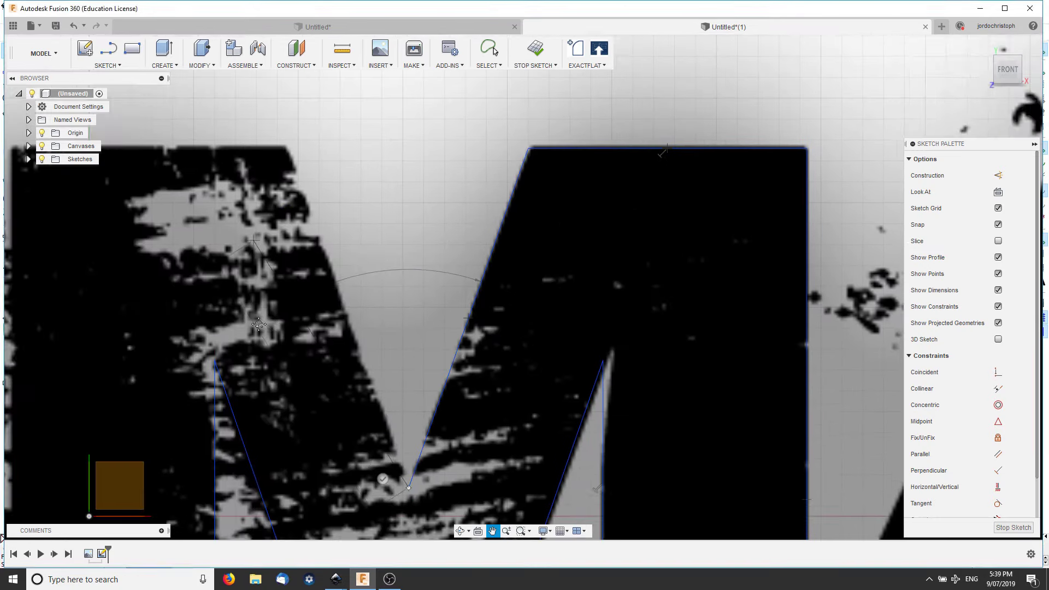
middle_click_drag(295, 322, 290, 437)
scroll(273, 252, "up", 2)
middle_click_drag(273, 252, 277, 250)
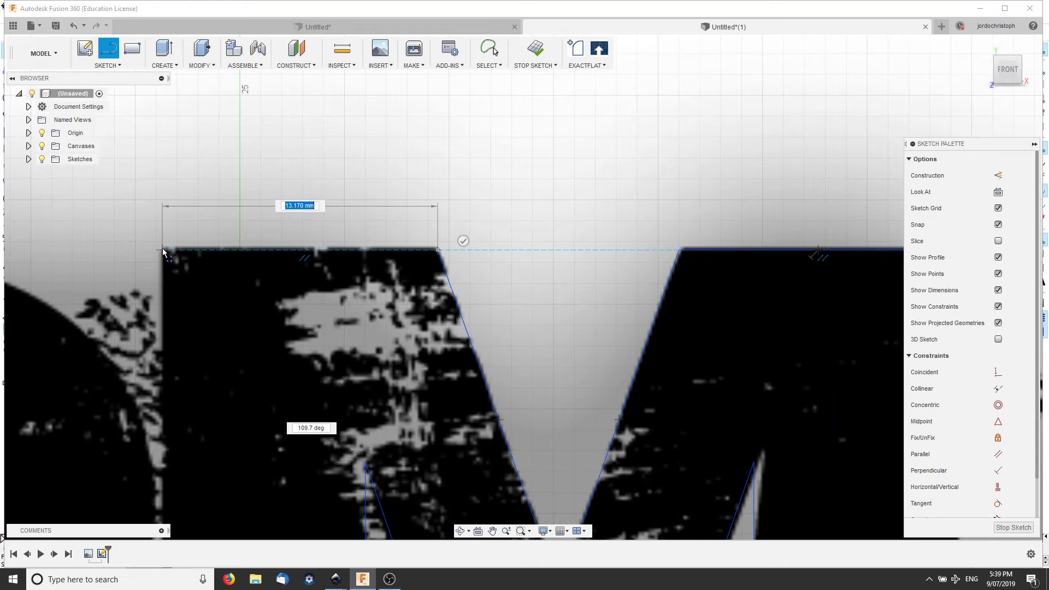
left_click(163, 253)
scroll(256, 478, "down", 1)
left_click(258, 485)
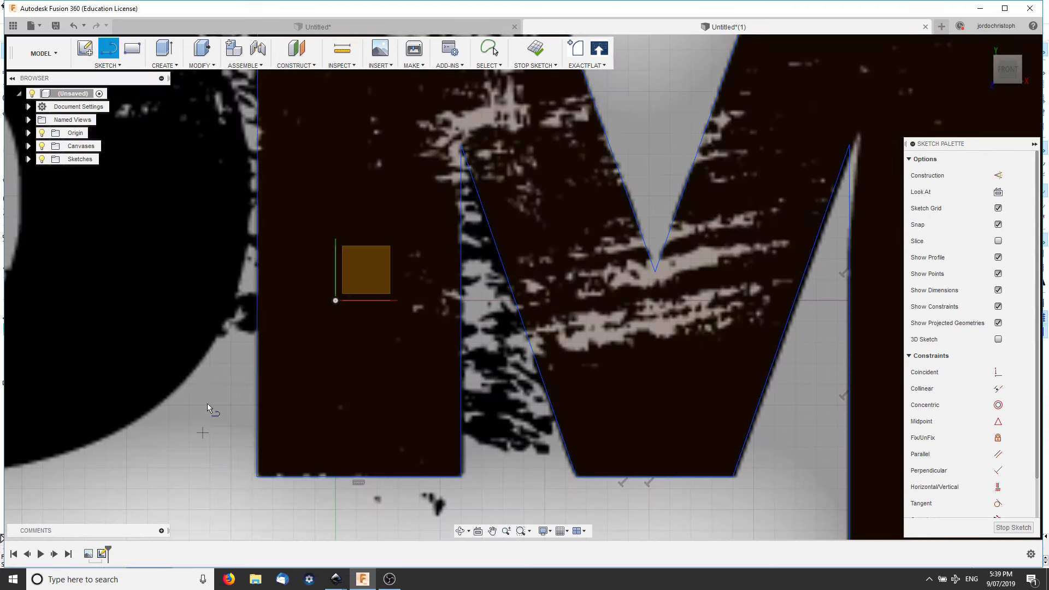
scroll(165, 257, "down", 3)
scroll(268, 391, "up", 4)
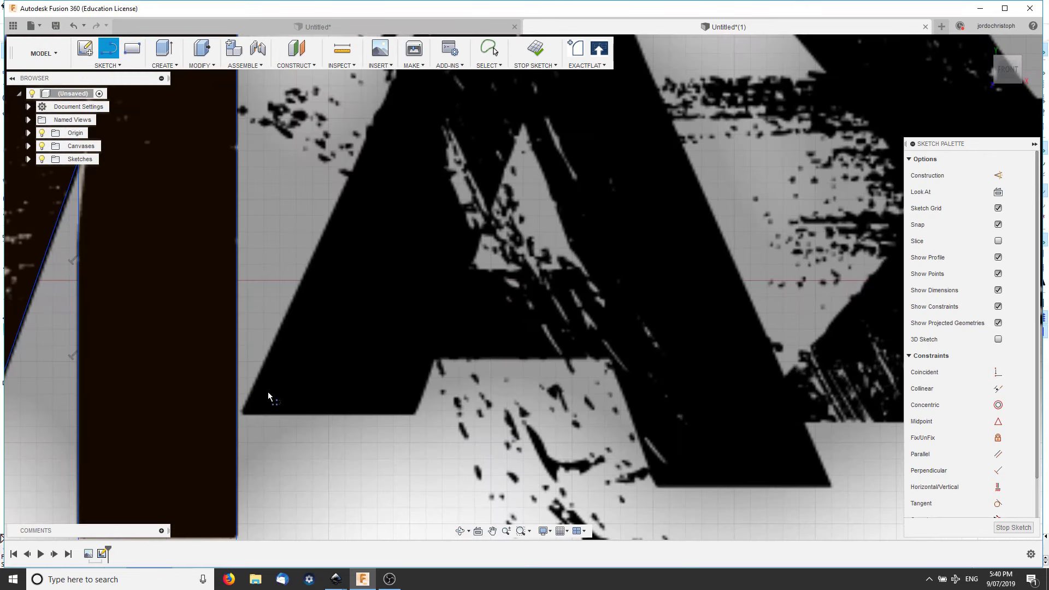
left_click(242, 414)
key("Escape")
- Outline the A's left diagonal, top and right edges up to the A–X corner
scroll(276, 438, "up", 3)
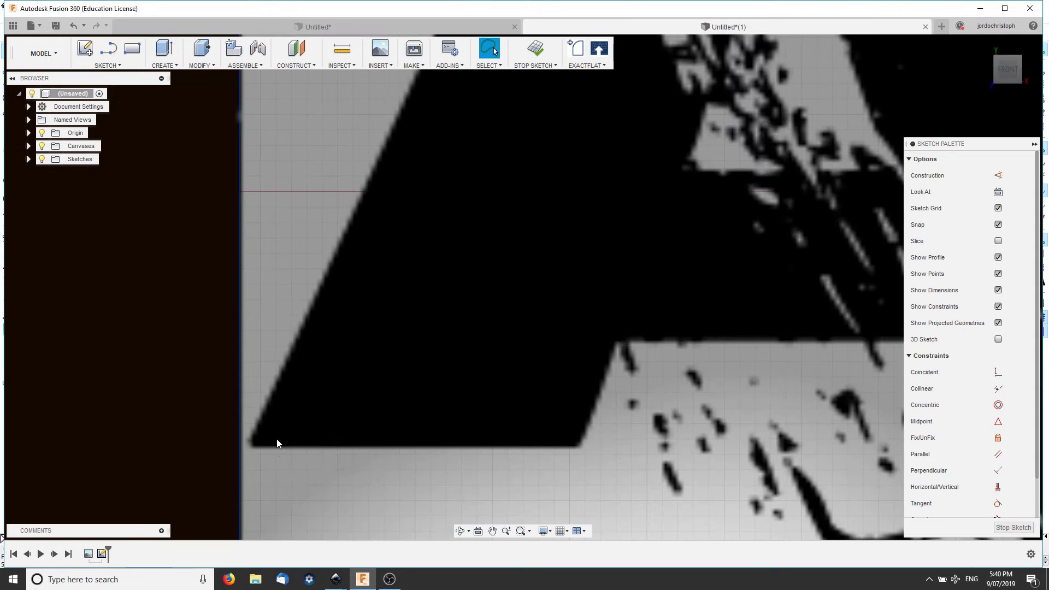
left_click(250, 447)
scroll(345, 290, "down", 2)
scroll(285, 285, "down", 2)
left_click(260, 255)
left_click(393, 255)
scroll(393, 256, "down", 2)
left_click(403, 355)
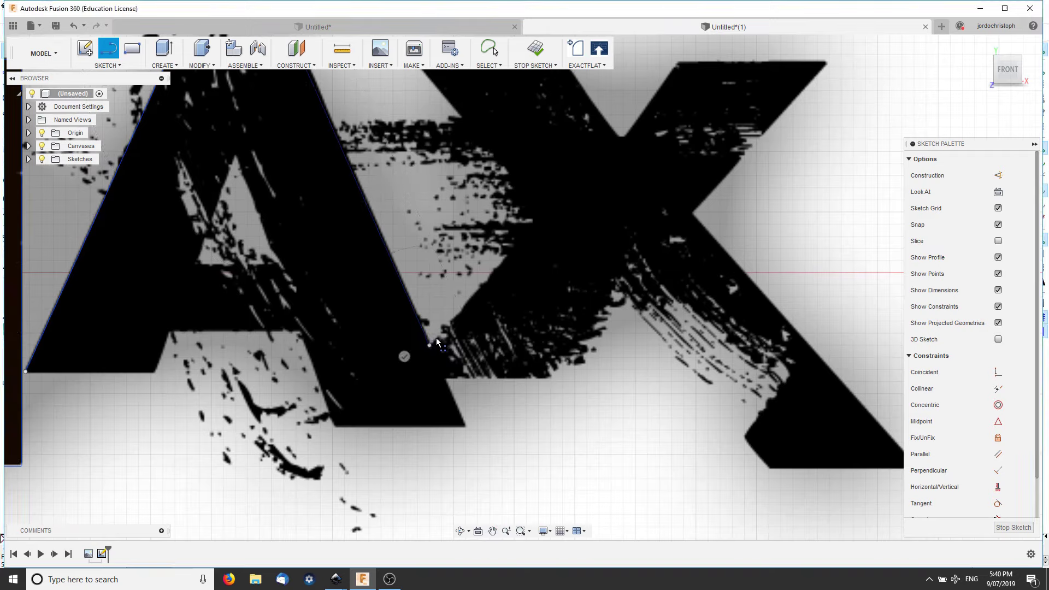
left_click(470, 285)
scroll(301, 244, "up", 2)
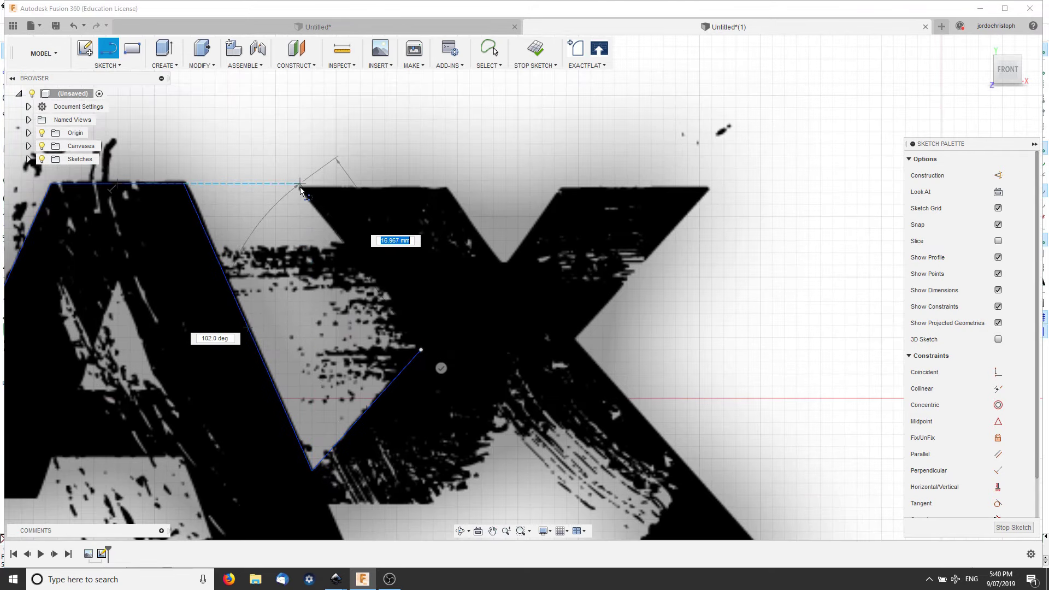
scroll(300, 186, "up", 5)
left_click(294, 187)
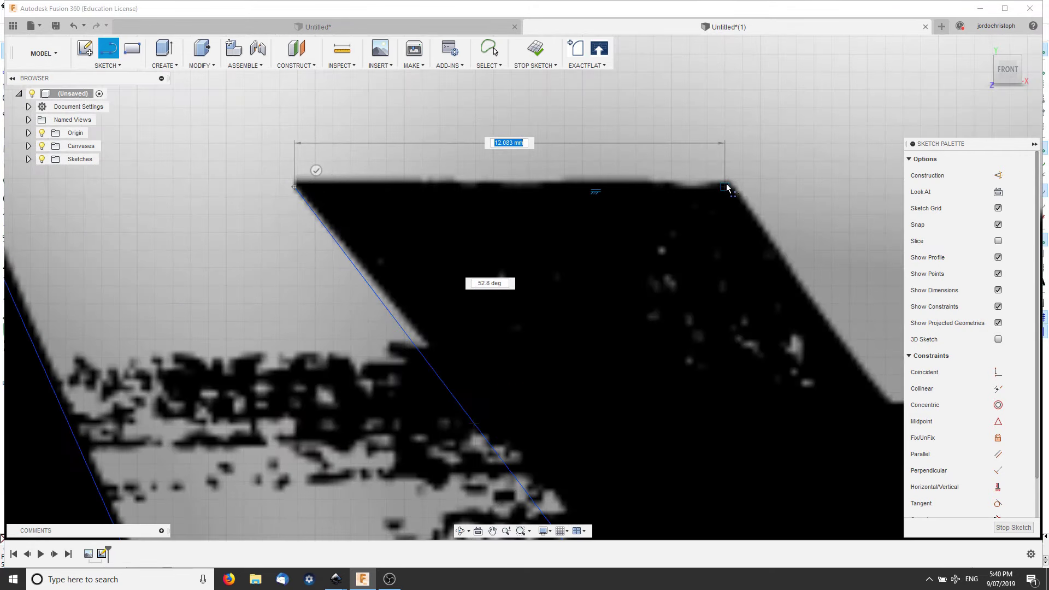
left_click(726, 187)
- Trace the X's top notch and right side down to its bottom-right corner
middle_click_drag(726, 188, 414, 100)
left_click(585, 329)
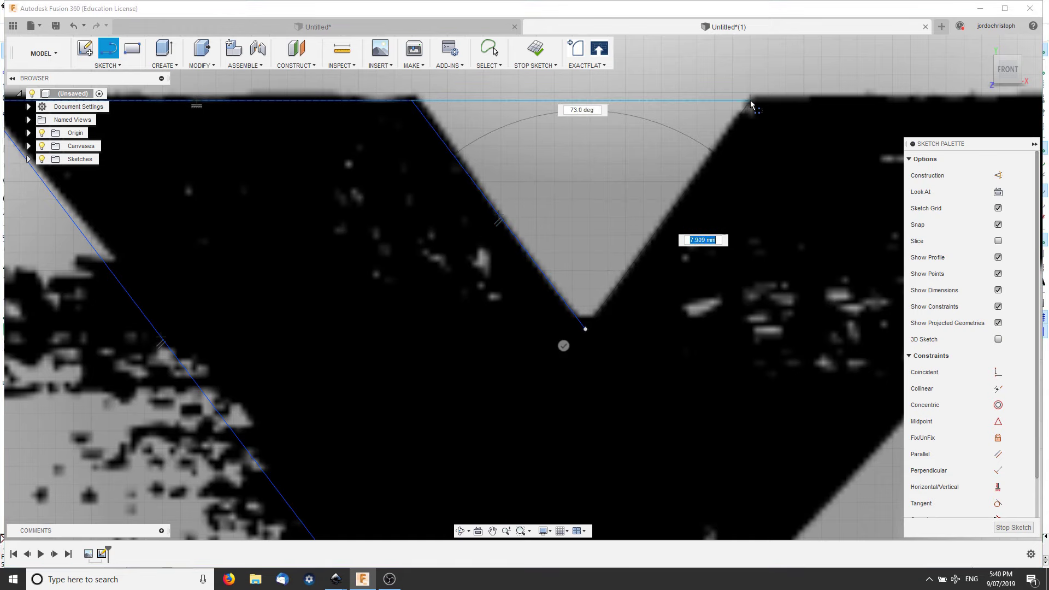
left_click(751, 101)
scroll(751, 102, "down", 2)
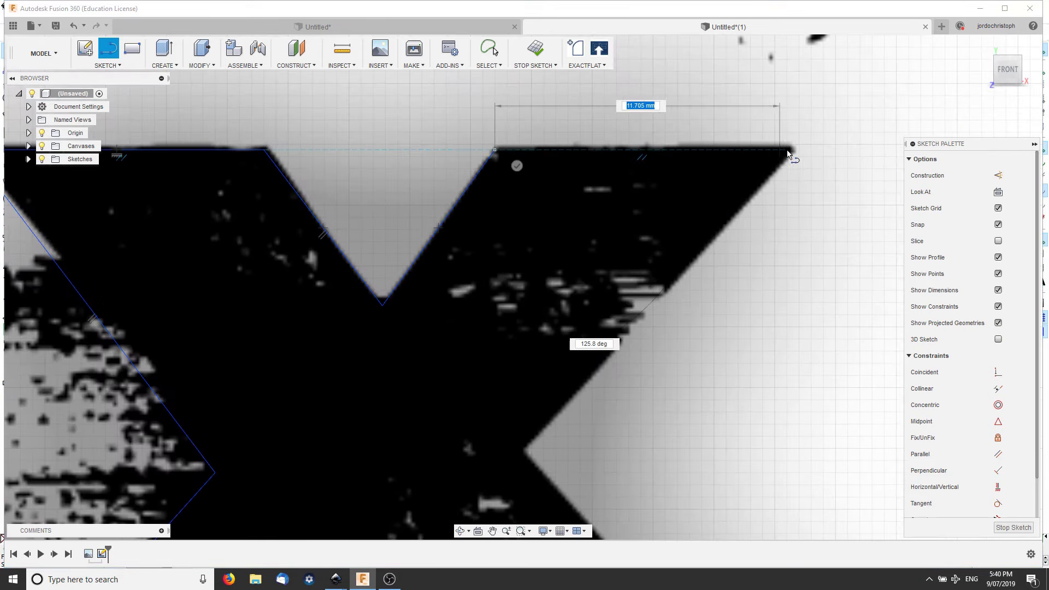
left_click(791, 155)
scroll(791, 159, "up", 2)
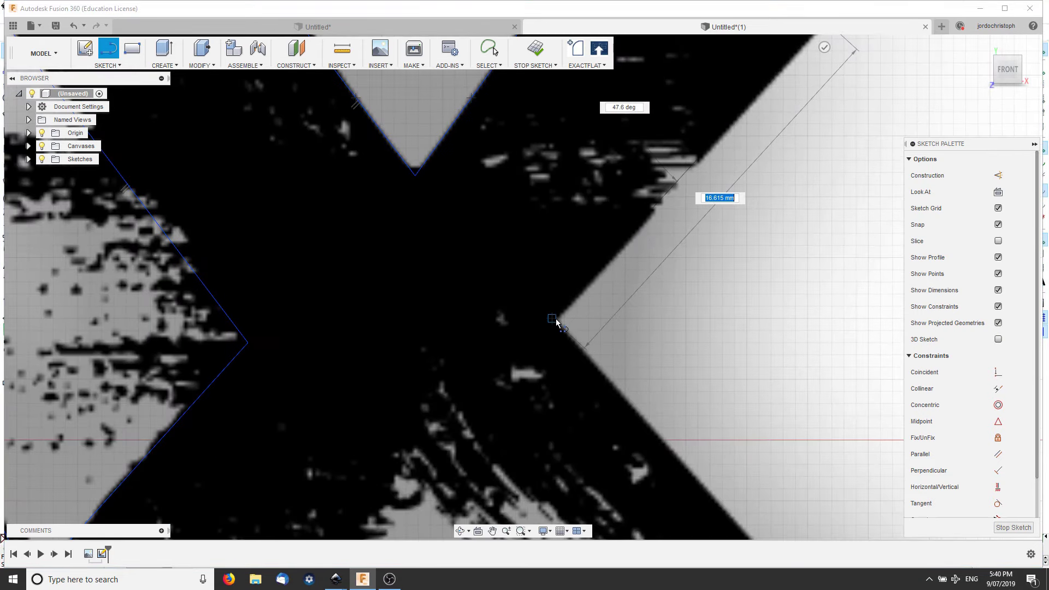
scroll(530, 159, "up", 3)
scroll(524, 246, "down", 3)
scroll(565, 328, "up", 2)
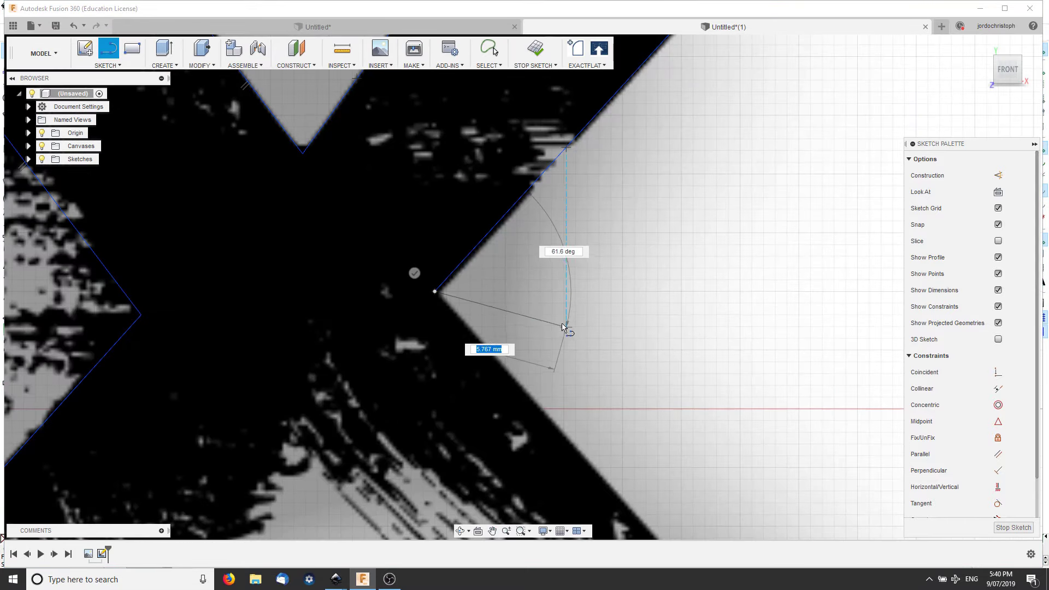
scroll(577, 217, "up", 1)
middle_click_drag(809, 540, 667, 345)
left_click(672, 338)
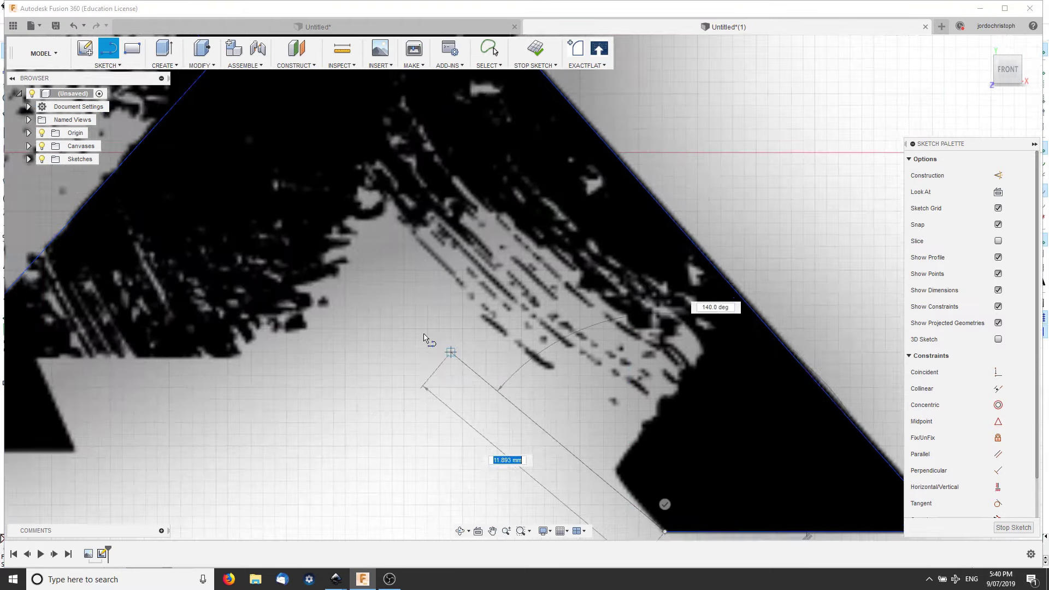
- Trace the X's lower edges and close the outline at the starting vertex
scroll(428, 340, "up", 2)
left_click(378, 212)
left_click(272, 350)
left_click(132, 351)
left_click(159, 420)
middle_click_drag(159, 420, 458, 284)
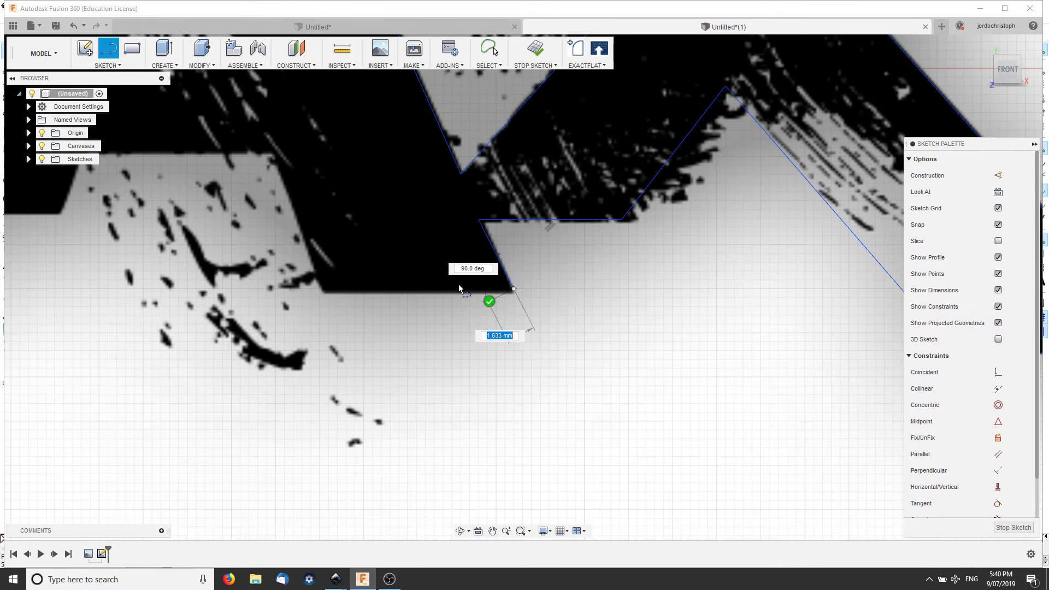
scroll(400, 284, "up", 2)
scroll(307, 294, "up", 2)
left_click(208, 290)
scroll(219, 284, "up", 2)
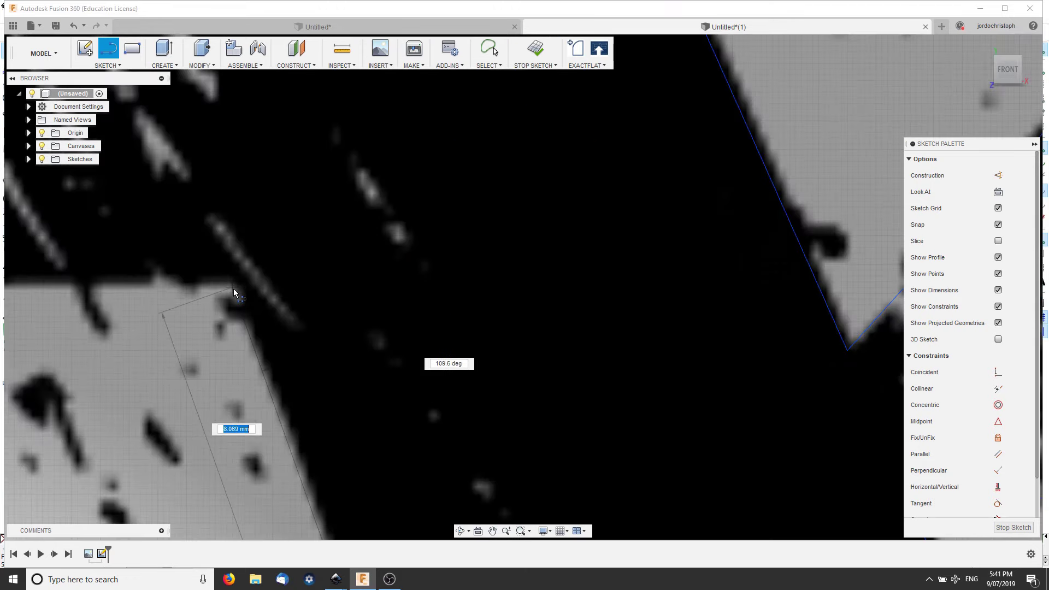
left_click(234, 289)
middle_click_drag(225, 294, 777, 312)
mouse_move(167, 300)
middle_mouse_down()
mouse_move(271, 337)
mouse_move(251, 392)
middle_mouse_up()
left_click(184, 368)
scroll(368, 377, "down", 5)
scroll(369, 377, "down", 3)
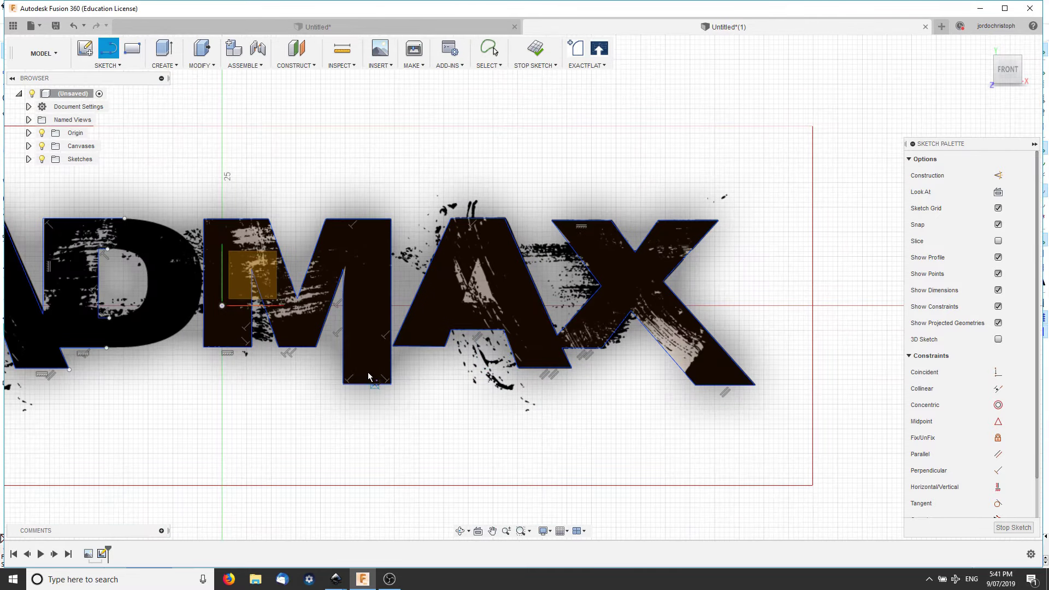
- Draw a first triangle inside the A, then undo its slanted sides
scroll(520, 287, "up", 5)
scroll(471, 303, "up", 3)
scroll(473, 309, "up", 3)
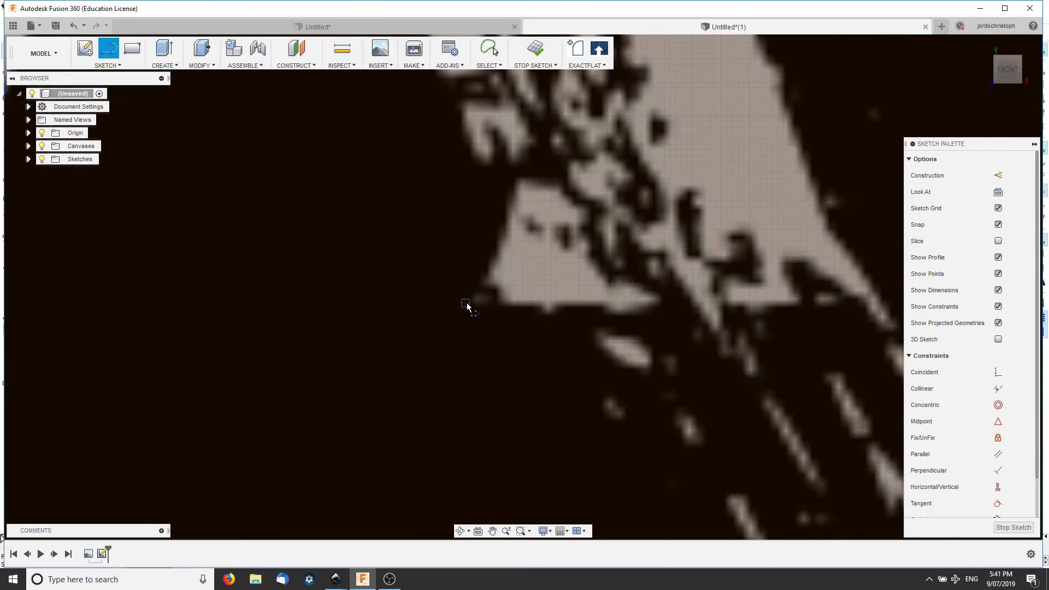
left_click(594, 293)
scroll(548, 193, "down", 3)
scroll(535, 191, "down", 2)
left_click(524, 184)
left_click(459, 343)
scroll(459, 343, "down", 1)
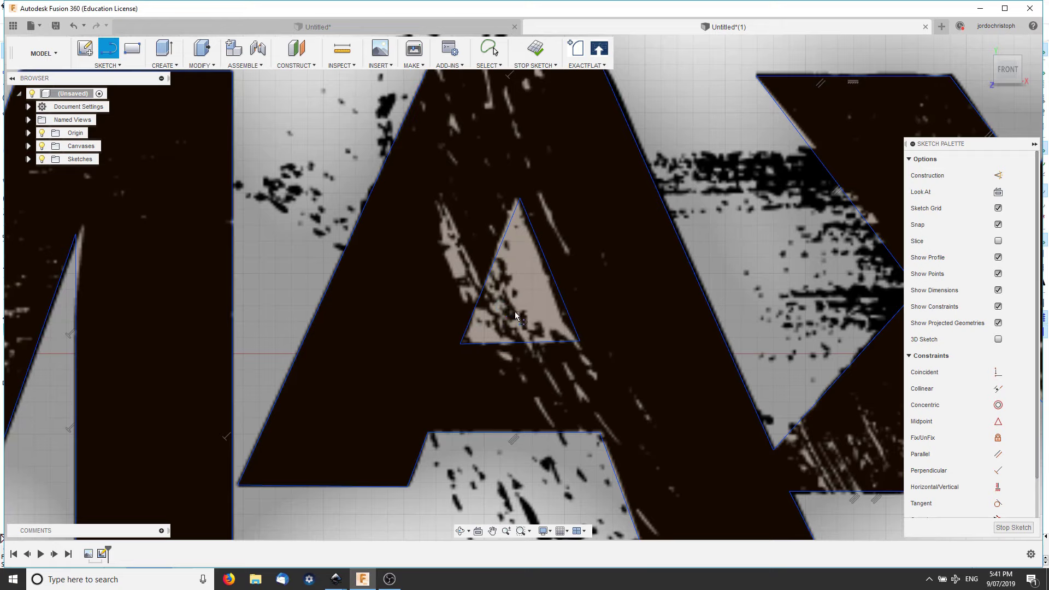
key("ctrl+z")
- Redraw the A's inner triangle sides and bottom edge, closing it at the apex
left_click(460, 345)
scroll(527, 188, "up", 5)
scroll(614, 376, "down", 5)
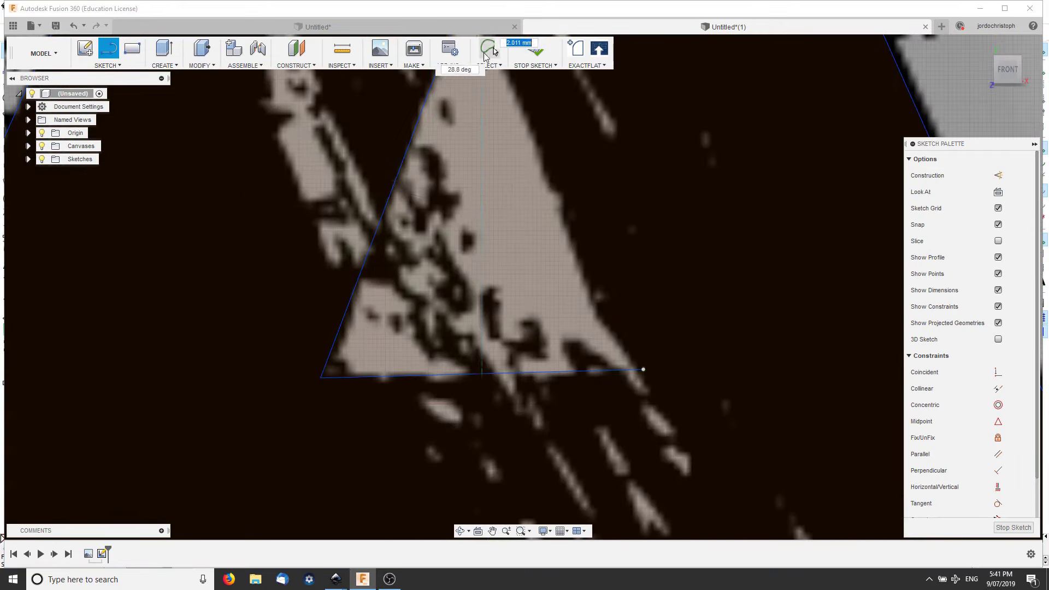
left_click(619, 369)
key("Escape")
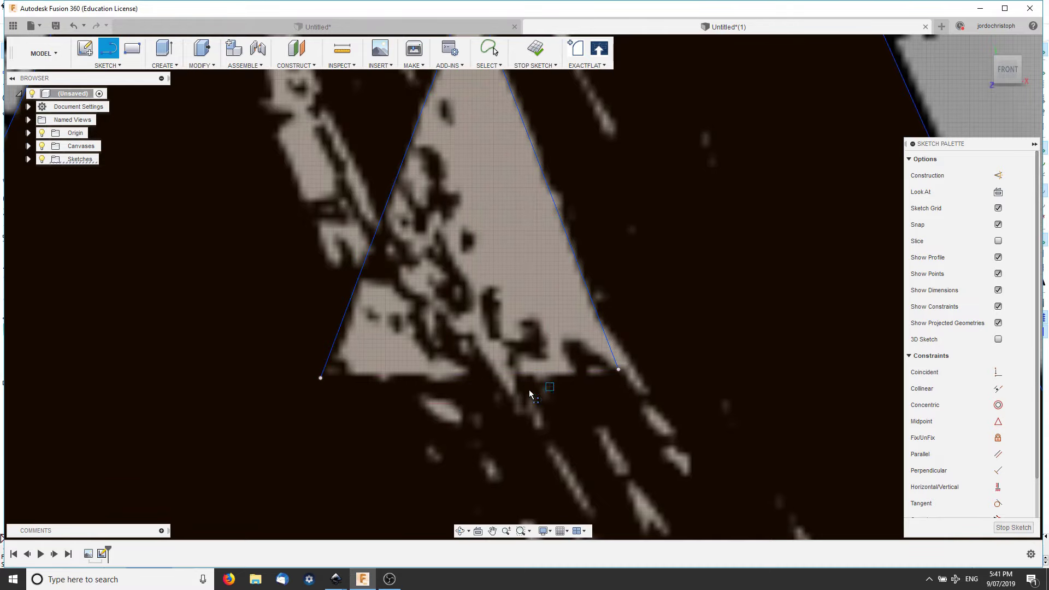
scroll(444, 376, "down", 5)
scroll(442, 368, "down", 3)
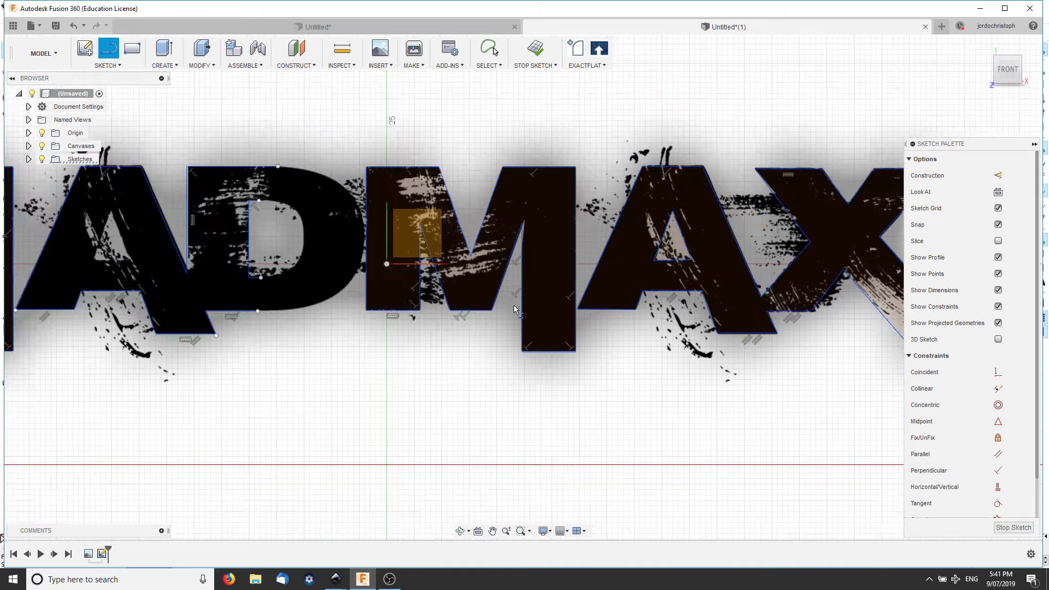
scroll(439, 363, "up", 5)
scroll(440, 363, "up", 4)
left_click(244, 278)
left_click(465, 279)
middle_click_drag(405, 156, 434, 320)
left_click(382, 161)
left_click(273, 441)
scroll(289, 382, "down", 8)
- Trace the D's inner hole with a fit-point spline from top corner to bottom edge
scroll(405, 281, "up", 3)
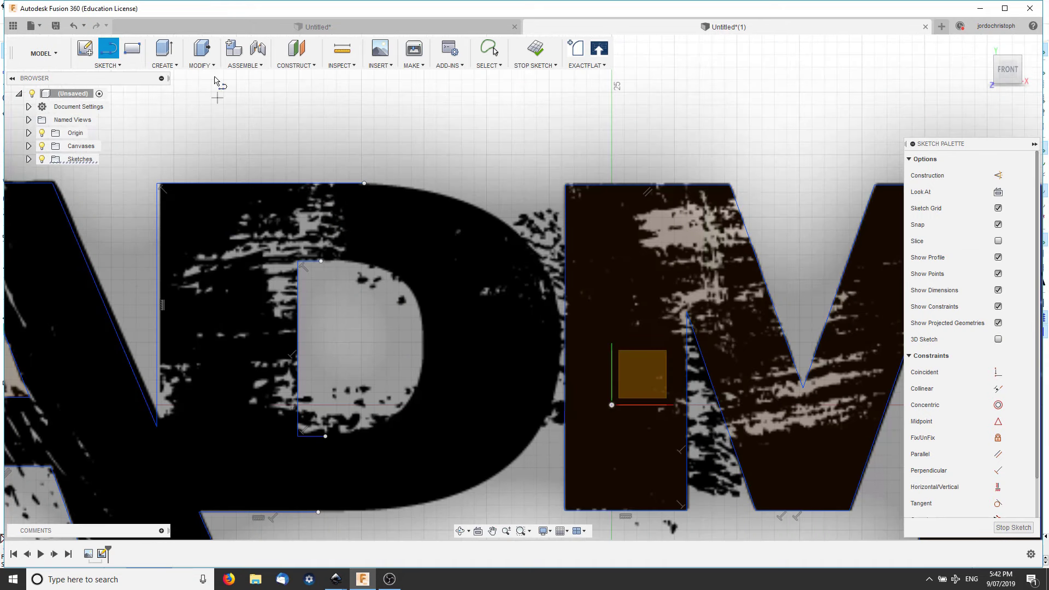
left_click(108, 65)
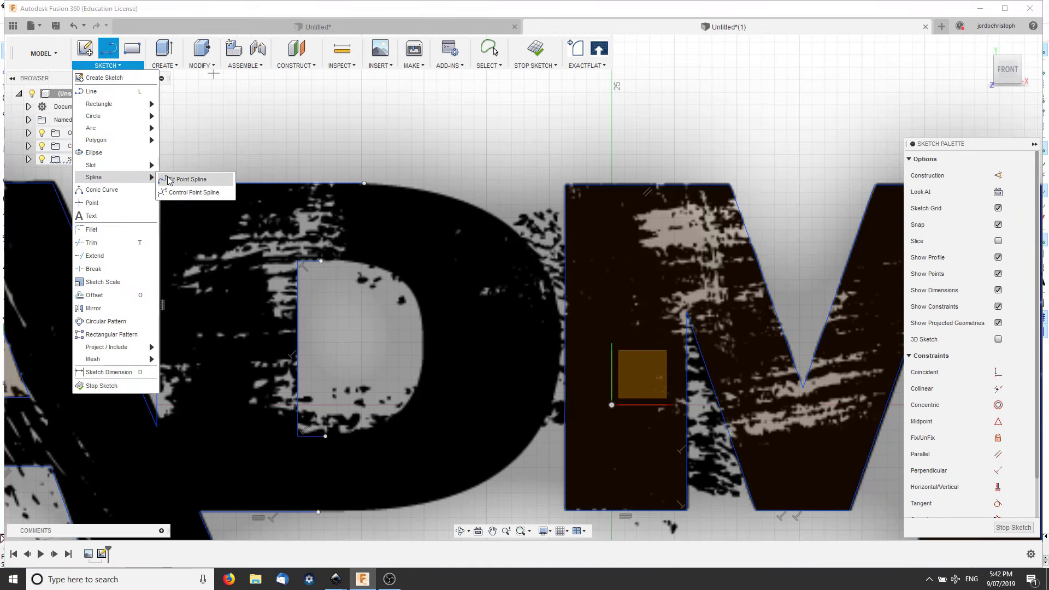
left_click(186, 178)
left_click(321, 261)
scroll(363, 265, "up", 3)
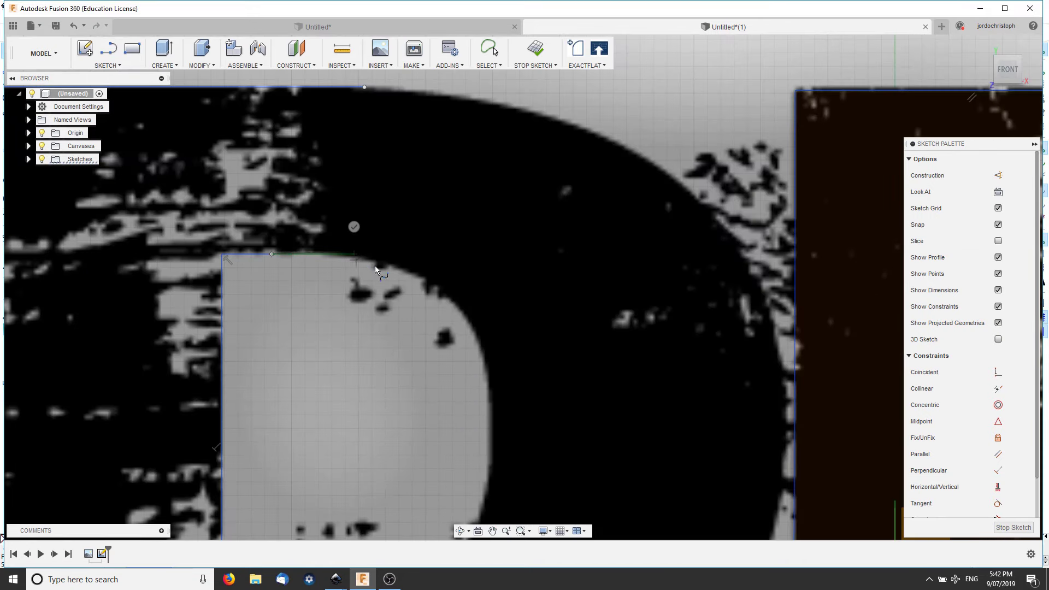
left_click(486, 371)
middle_click_drag(492, 491, 501, 302)
left_click(497, 233)
left_click(455, 388)
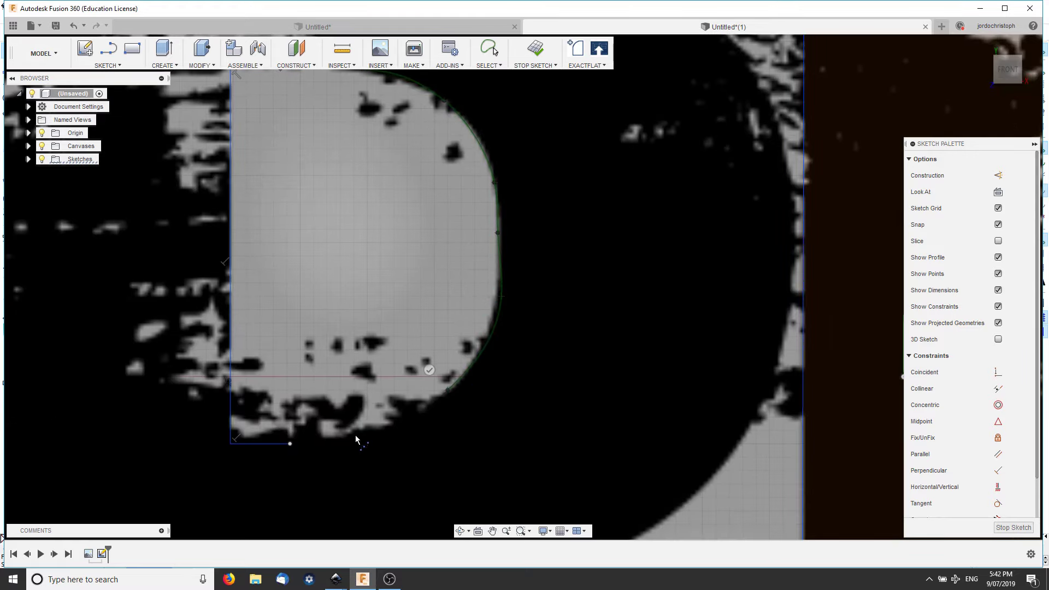
double_click(290, 444)
- Drag the spline's fit points so its right, lower and top curves match the D hole
scroll(333, 382, "down", 5)
scroll(453, 284, "up", 3)
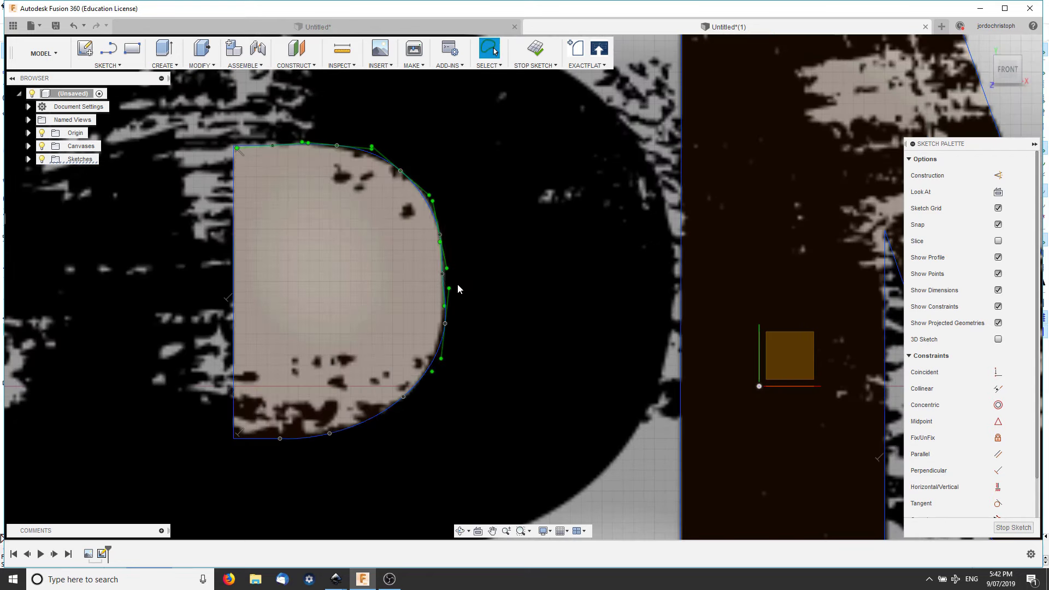
mouse_move(445, 272)
left_mouse_down()
mouse_move(434, 271)
mouse_move(449, 271)
left_mouse_up()
mouse_move(447, 330)
left_mouse_down()
mouse_move(436, 330)
mouse_move(435, 355)
left_mouse_up()
left_click_drag(403, 397, 381, 411)
left_click_drag(329, 433, 330, 428)
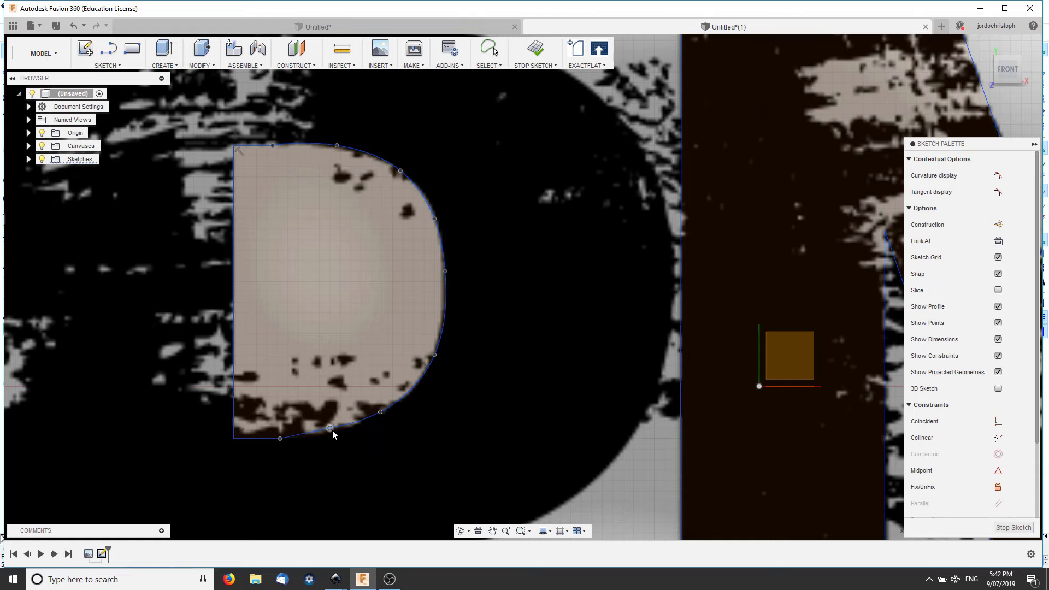
scroll(431, 306, "down", 2)
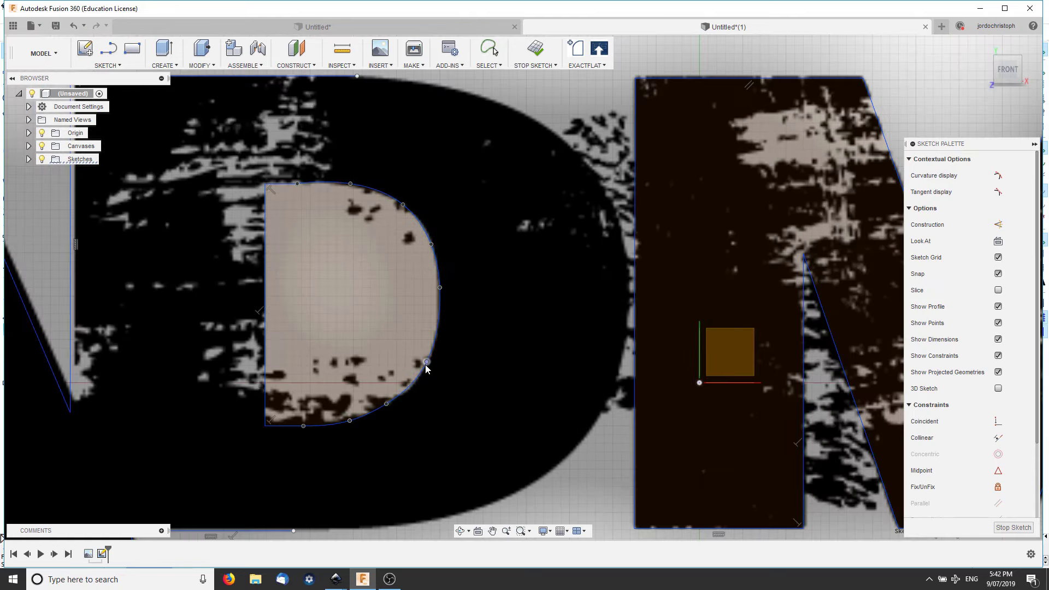
left_click_drag(339, 186, 336, 183)
left_click_drag(402, 204, 386, 202)
scroll(394, 201, "down", 2)
scroll(317, 213, "up", 2)
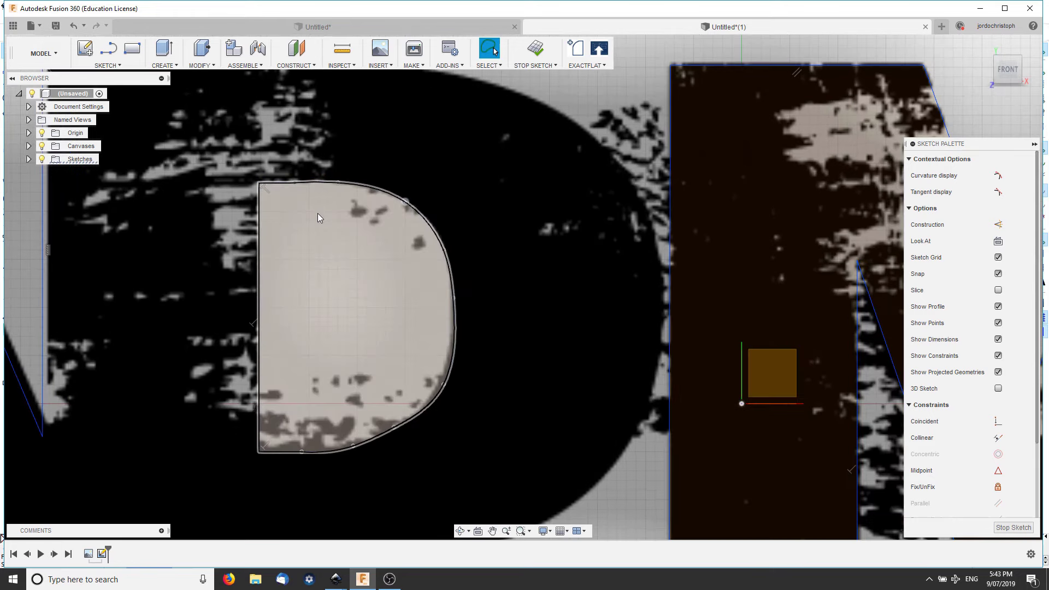
scroll(317, 213, "down", 3)
- Trace the D's outer bowl with a second fit-point spline ending at the line endpoint
left_click(108, 65)
mouse_move(129, 182)
left_click(186, 177)
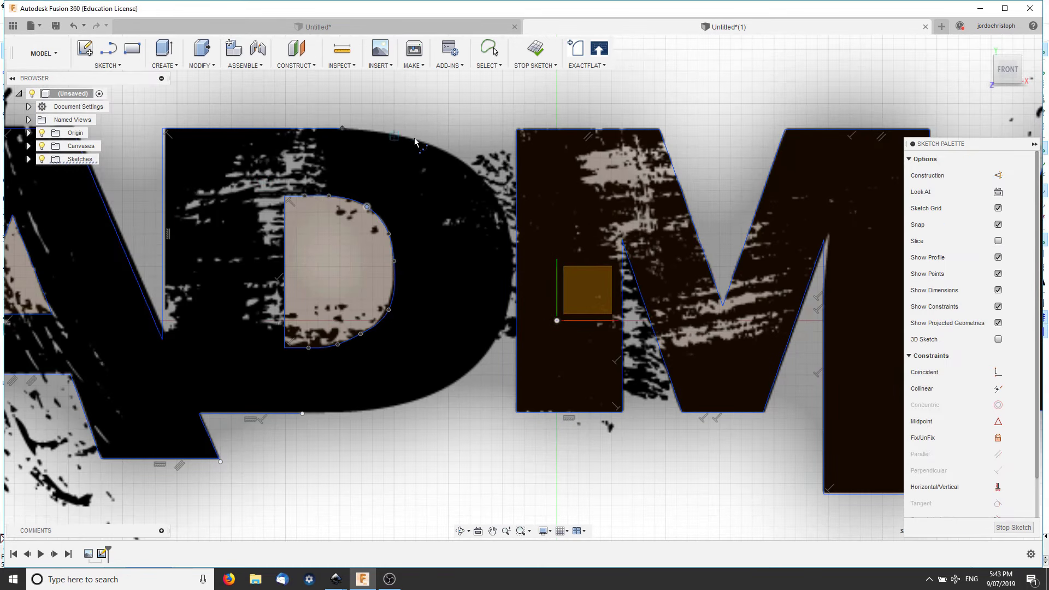
left_click(471, 184)
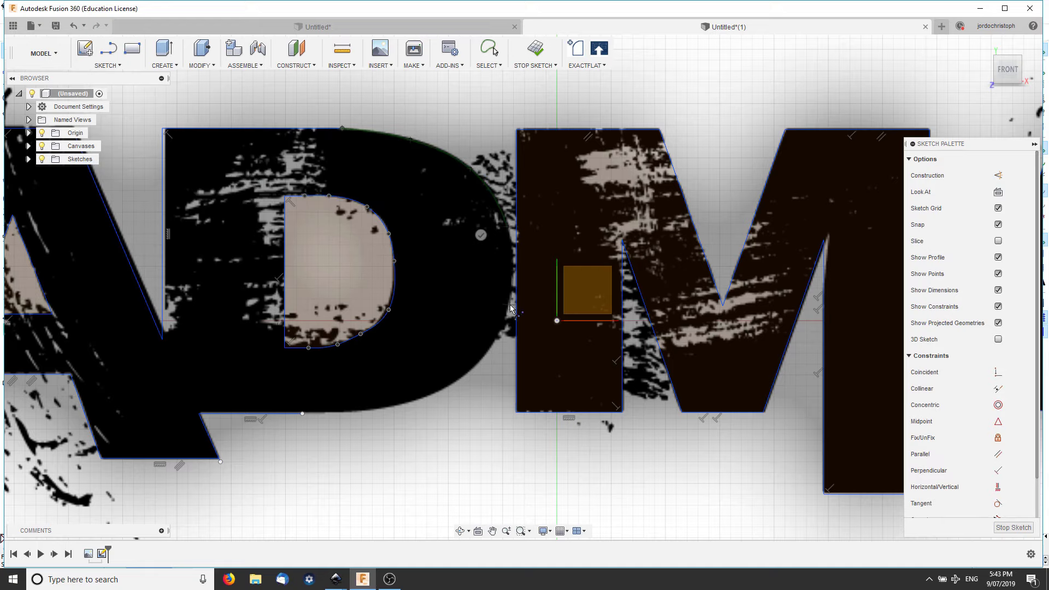
left_click(466, 372)
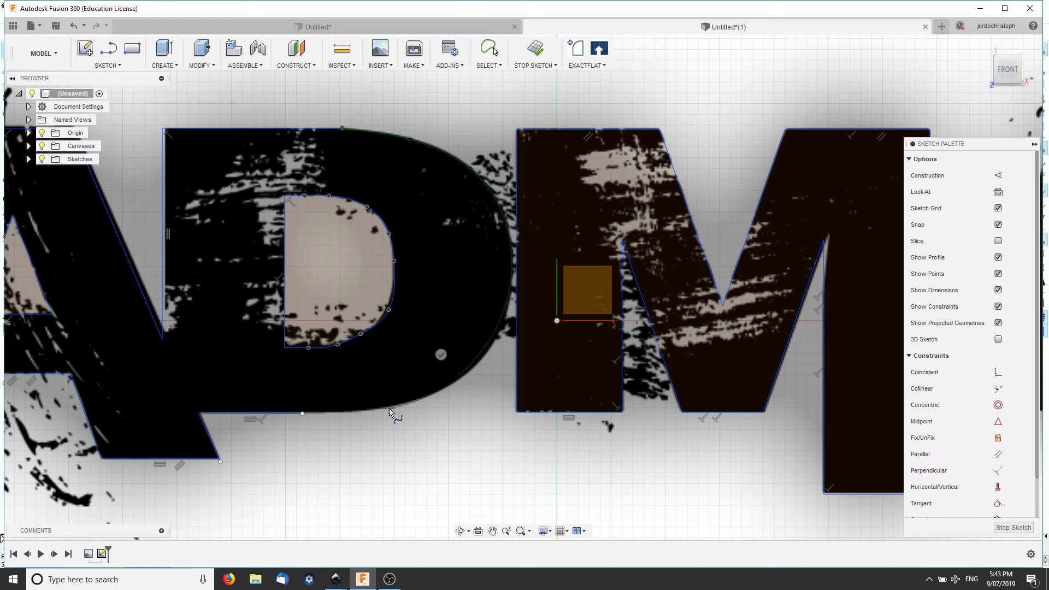
left_click(303, 414)
key("Escape")
- Hide the reference image canvas behind the sketch
scroll(349, 367, "down", 3)
scroll(328, 284, "down", 2)
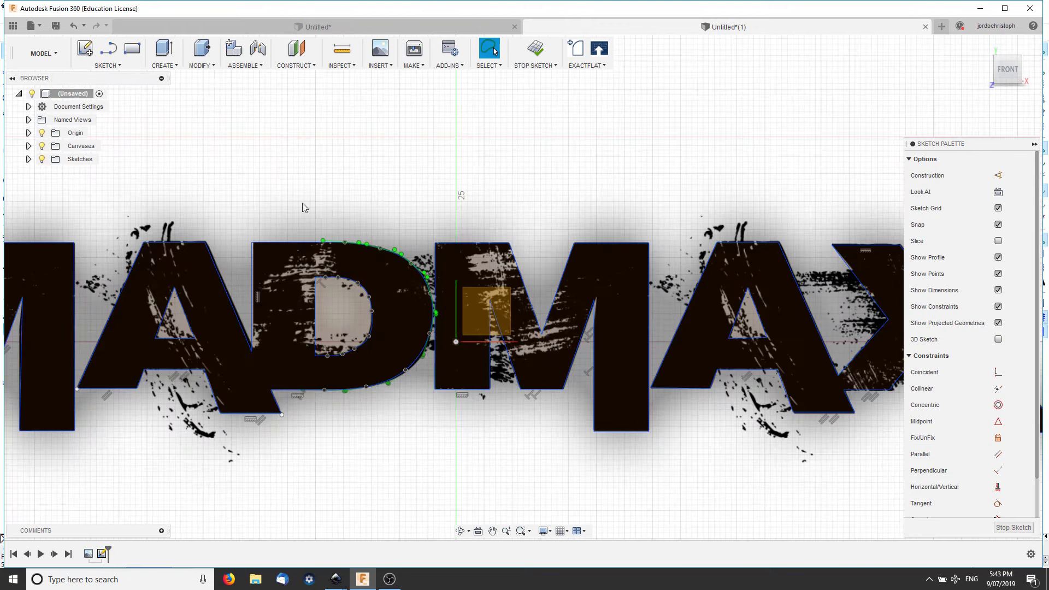
scroll(531, 266, "down", 2)
scroll(530, 267, "down", 1)
left_click(42, 146)
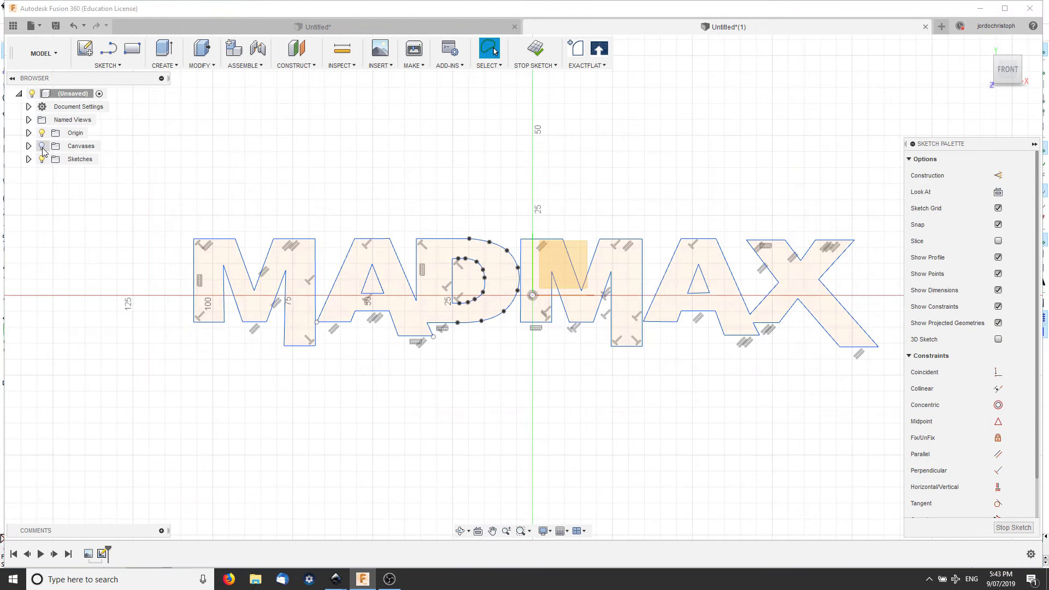
- Extrude all the MADMAX letter profiles 12.5 mm and expand the Bodies list
key("e")
left_click(155, 314)
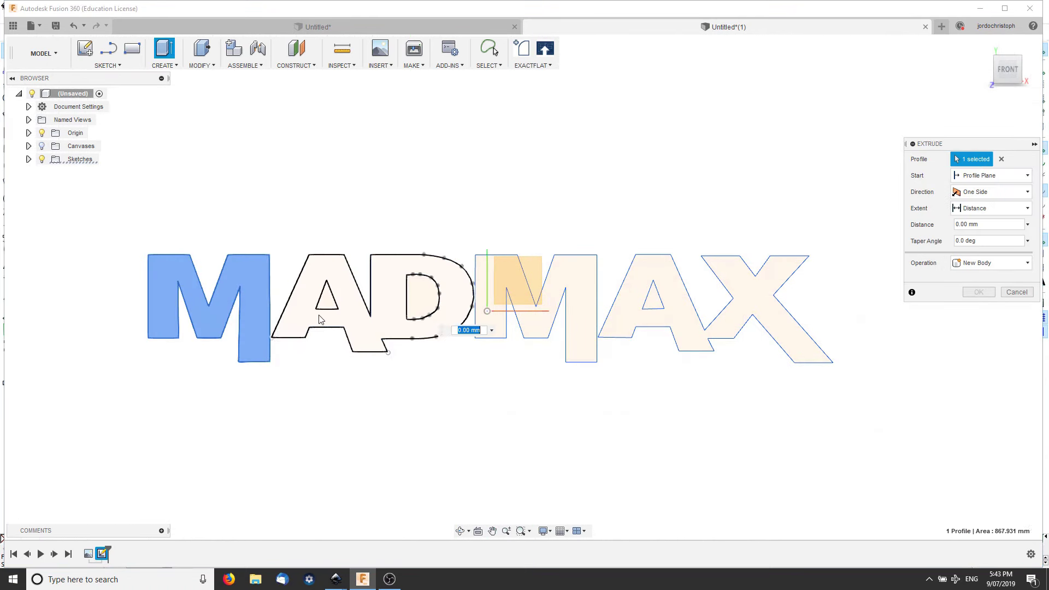
left_click(306, 327)
left_click(501, 290)
left_click(627, 328)
left_click(787, 339)
mouse_move(613, 449)
middle_mouse_down("shift")
mouse_move(603, 412)
mouse_move(599, 440)
middle_mouse_up("shift")
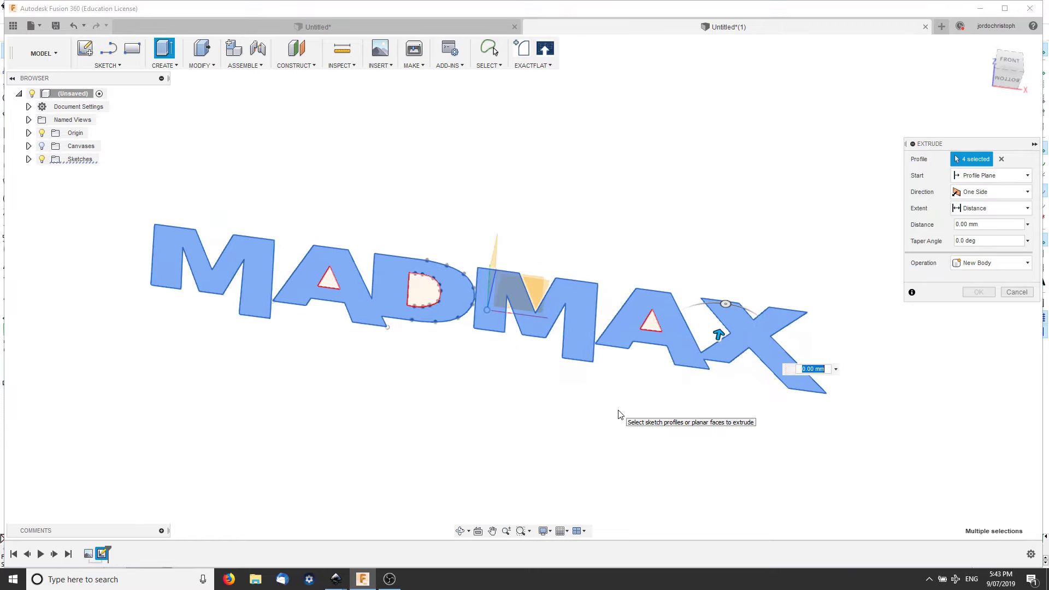
type("10")
key("BackSpace")
key("BackSpace")
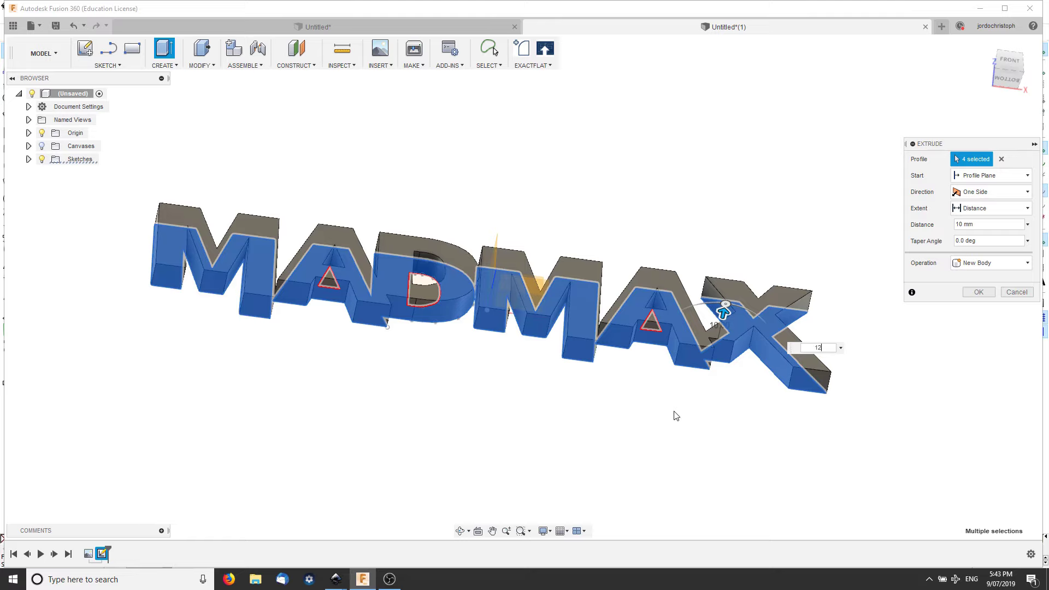
type("12.5")
key("Return")
left_click(29, 145)
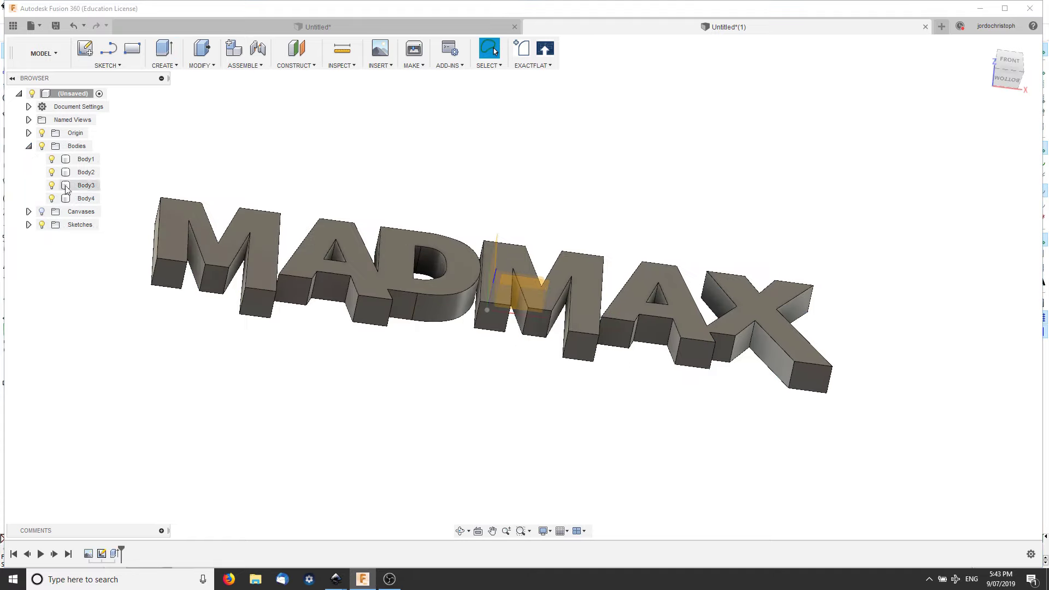
- From the front view, box-select all four letter bodies and run Combine on them
left_click(86, 198)
left_click(1008, 60)
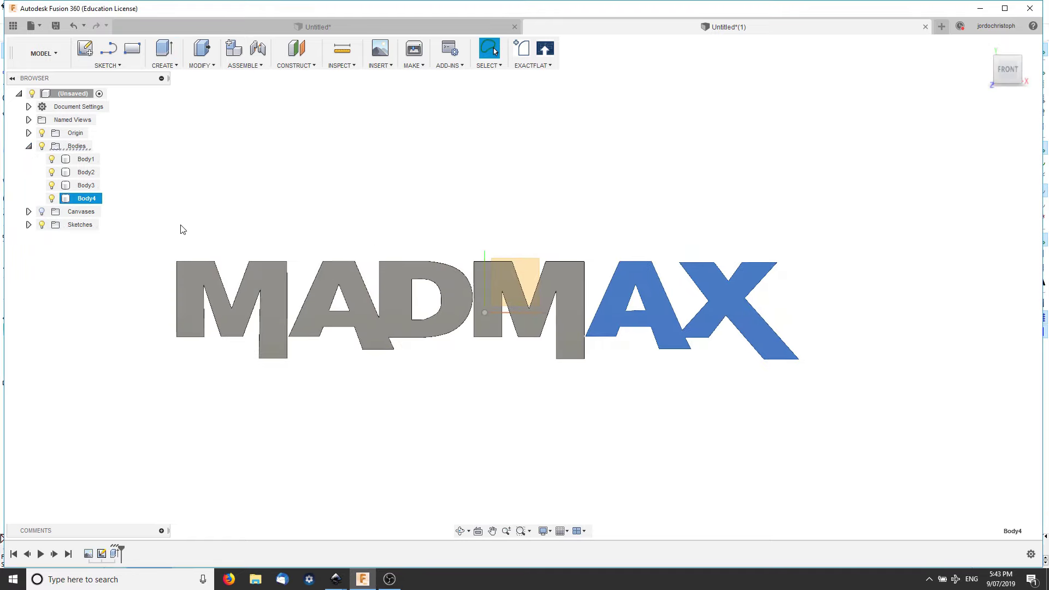
left_click(448, 406)
left_click_drag(131, 221, 923, 429)
left_click(188, 61)
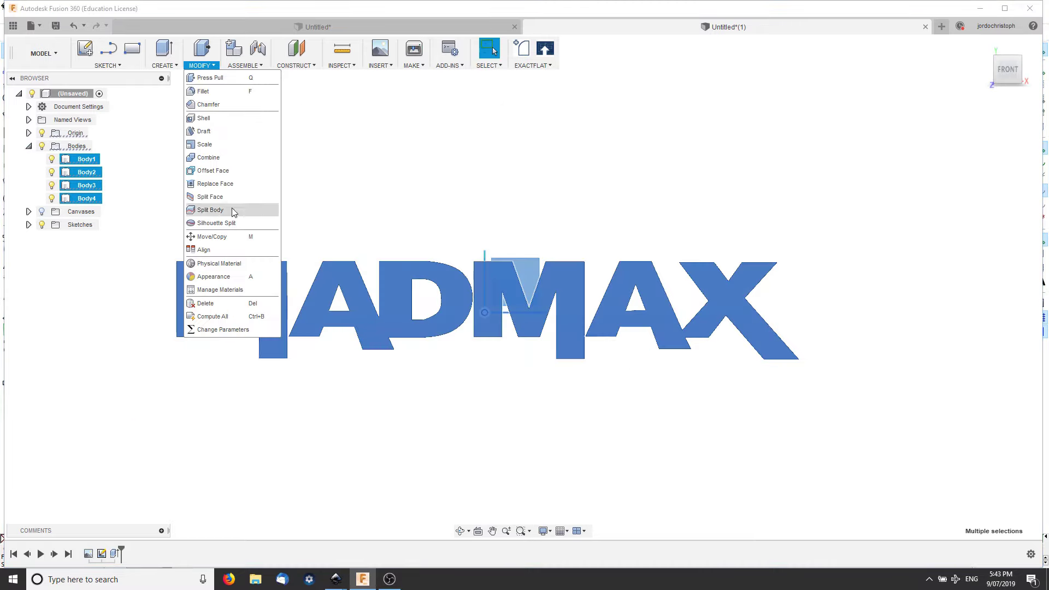
left_click(257, 158)
left_click(978, 254)
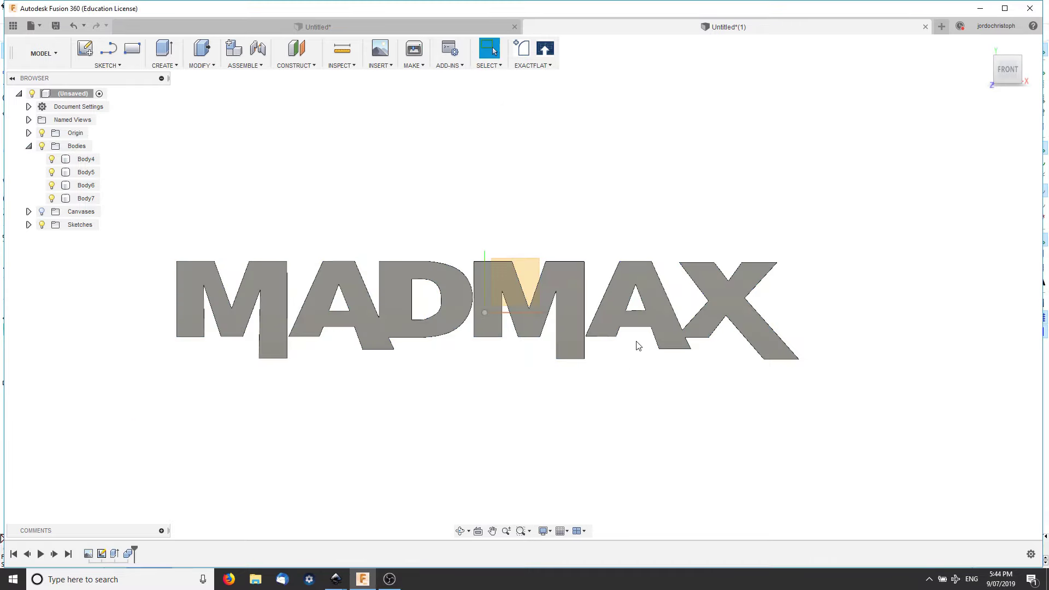
- Start Move/Copy on the AX body, then cancel without moving it
left_click(86, 159)
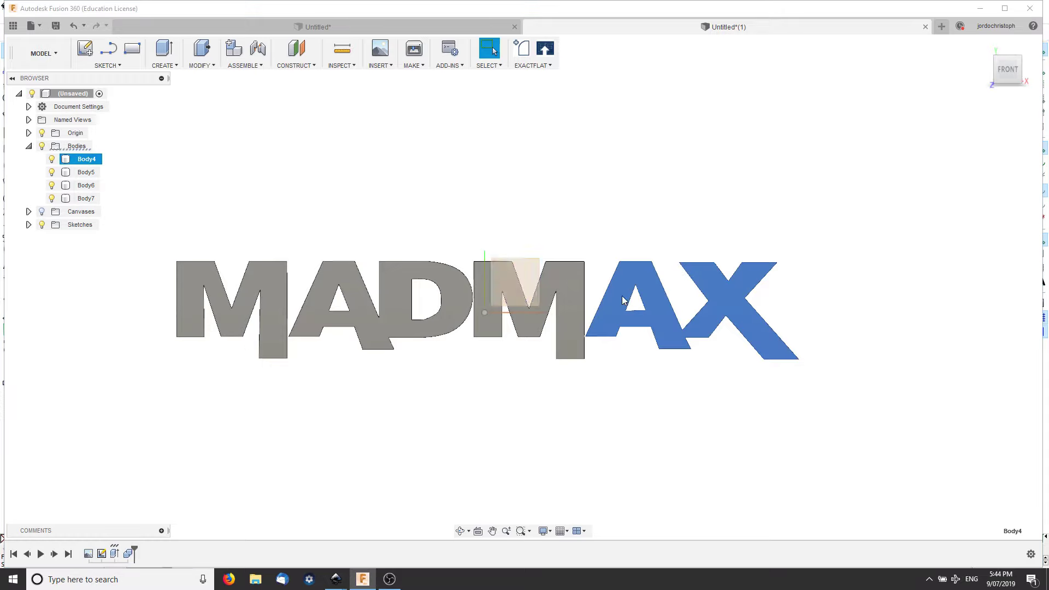
scroll(559, 312, "up", 5)
scroll(558, 312, "down", 5)
right_click(81, 159)
left_click(104, 166)
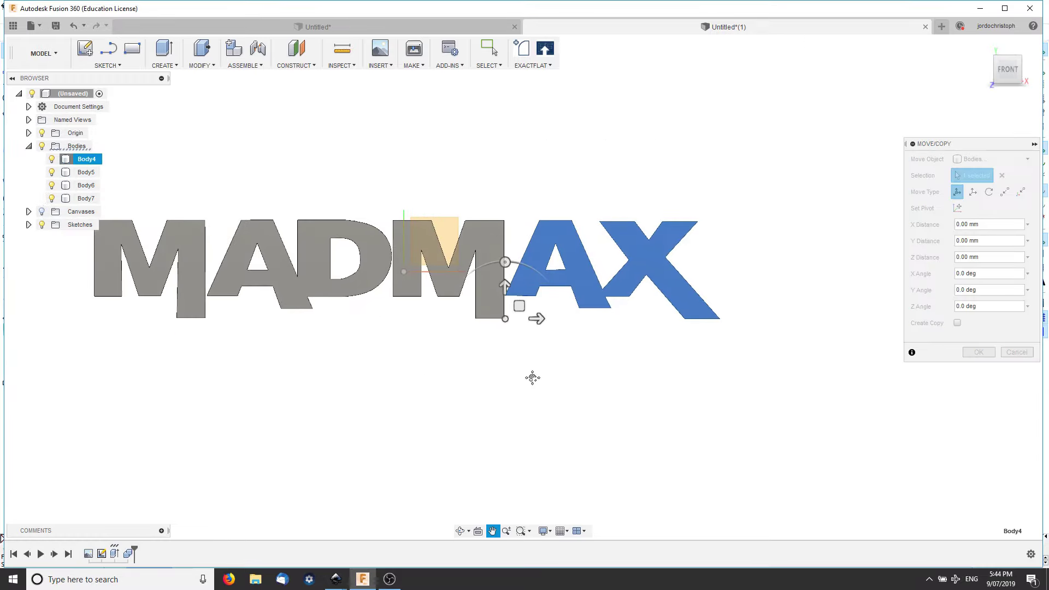
scroll(547, 421, "up", 5)
scroll(546, 421, "up", 3)
key("Escape")
scroll(471, 405, "down", 5)
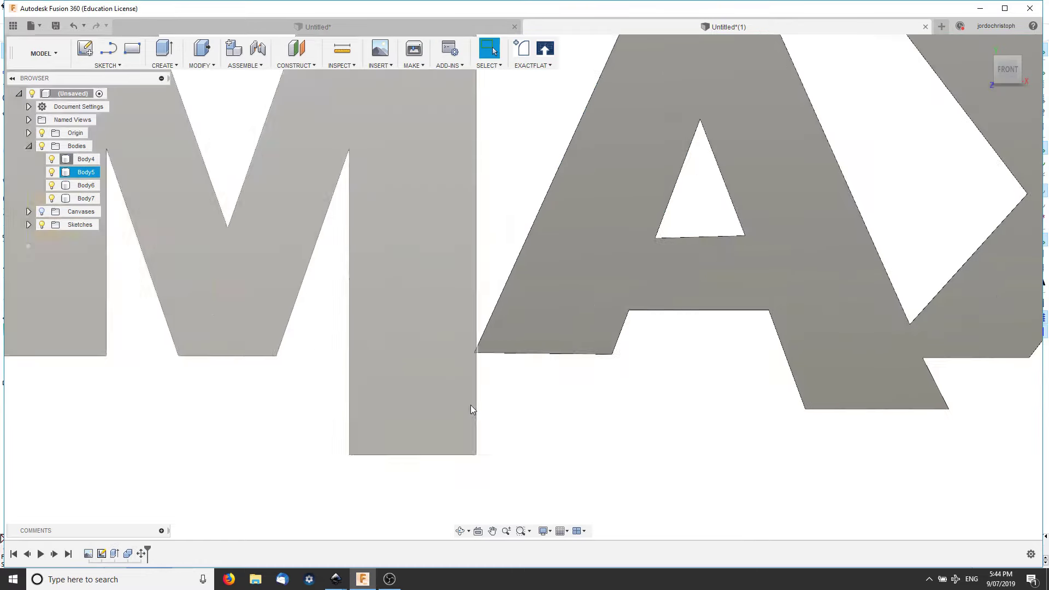
scroll(422, 377, "down", 3)
scroll(421, 380, "down", 3)
- Shift the first M body sideways along X so it overlaps the A
left_click(85, 198)
right_click(86, 198)
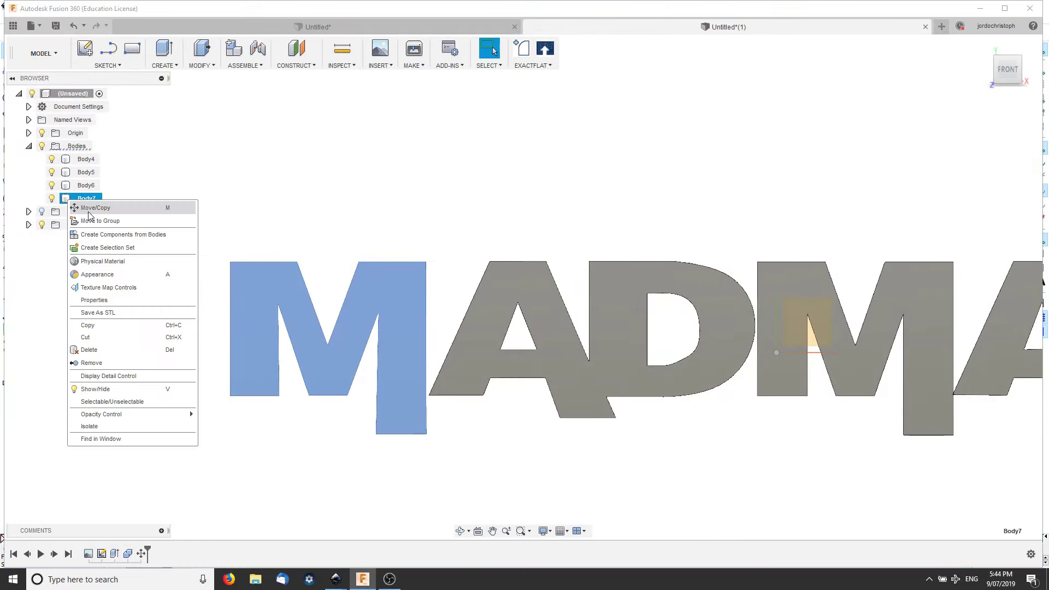
left_click(106, 207)
scroll(374, 453, "up", 3)
left_click_drag(109, 430, 117, 432)
key("Return")
scroll(695, 452, "down", 5)
- Move the selected M, A and D bodies together 1 mm left along X
mouse_move(330, 253)
left_mouse_down()
mouse_move(728, 407)
mouse_move(770, 444)
left_mouse_up()
right_click(66, 185)
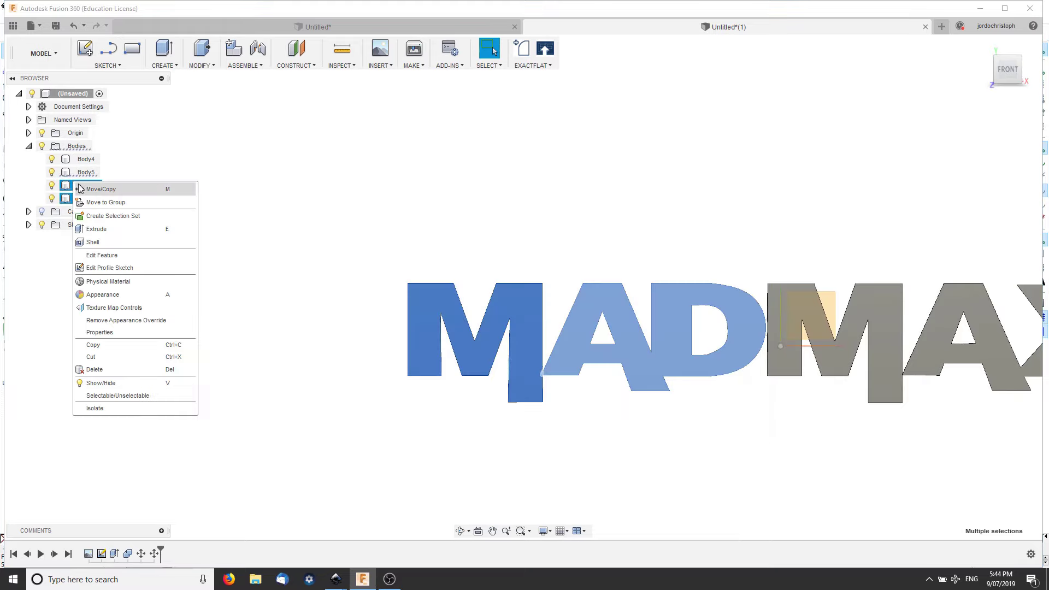
left_click(98, 187)
scroll(601, 367, "up", 3)
middle_click_drag(601, 367, 317, 361)
left_click_drag(158, 243, 145, 245)
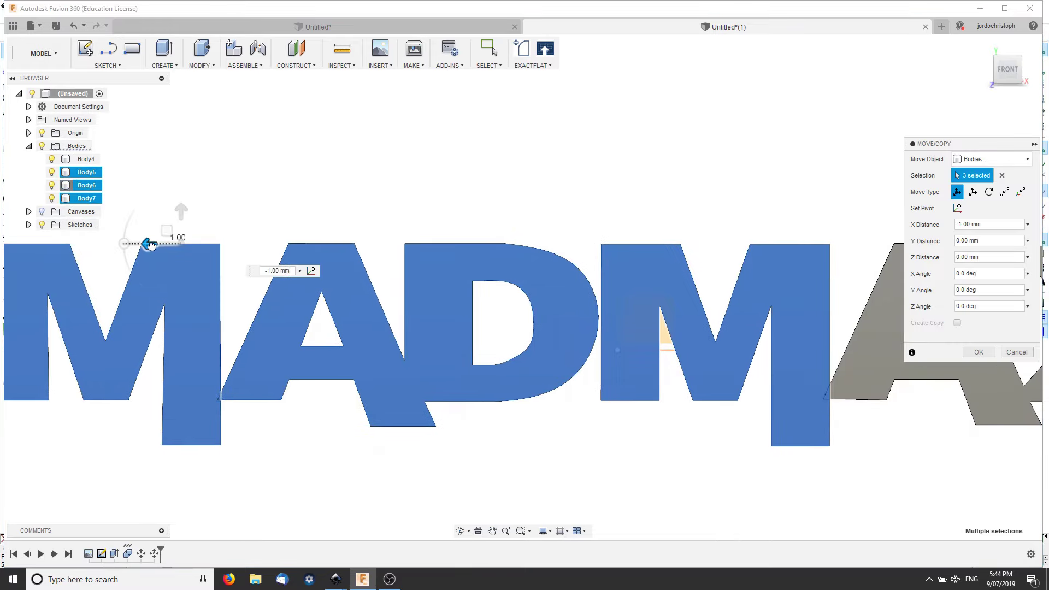
key("Return")
scroll(893, 366, "down", 1)
scroll(438, 385, "down", 3)
- Start a Move on the selected A face and close it unchanged
right_click(438, 386)
left_click(391, 401)
scroll(513, 386, "up", 2)
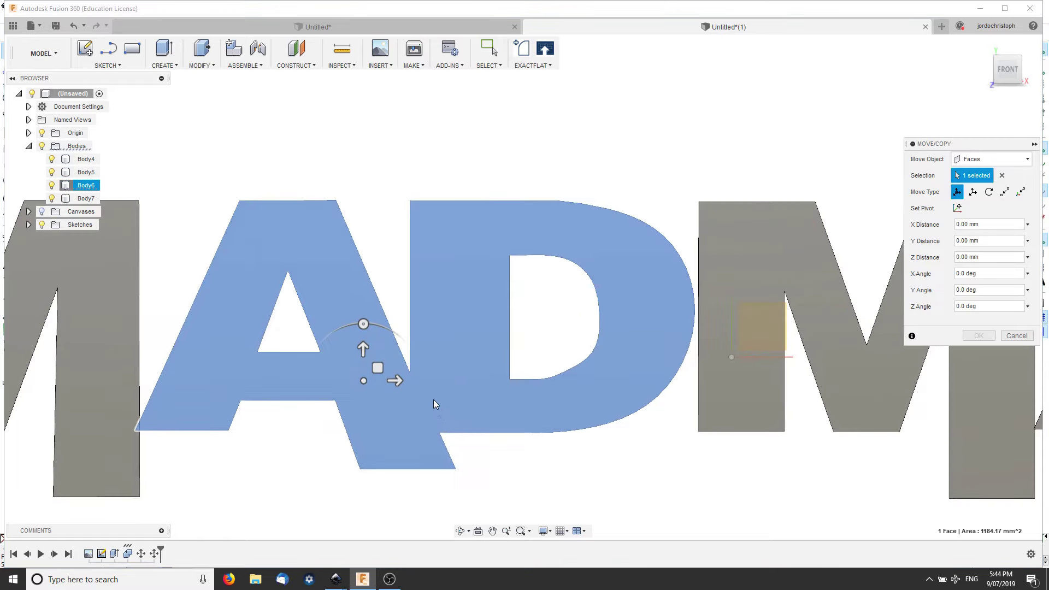
scroll(434, 399, "up", 2)
key("Return")
- Move the AD body 0.5 mm right along X
left_click(87, 185)
right_click(94, 190)
left_click(114, 196)
scroll(410, 355, "up", 2)
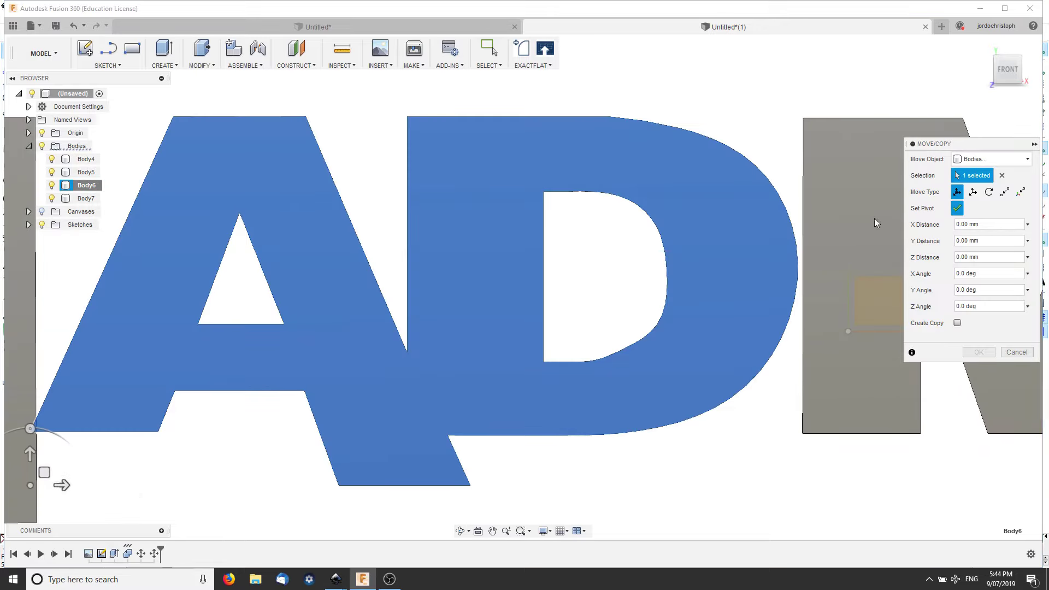
scroll(873, 239, "up", 3)
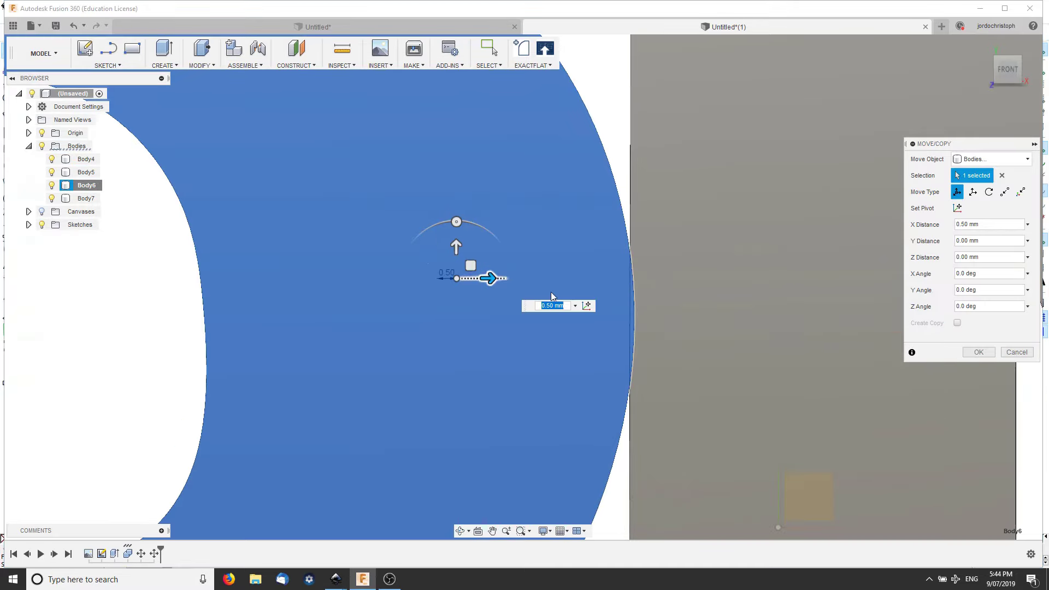
key("Return")
scroll(600, 339, "down", 3)
- Box-select all four letter bodies again
left_click(455, 381)
scroll(520, 333, "up", 3)
scroll(540, 300, "up", 3)
scroll(552, 355, "down", 5)
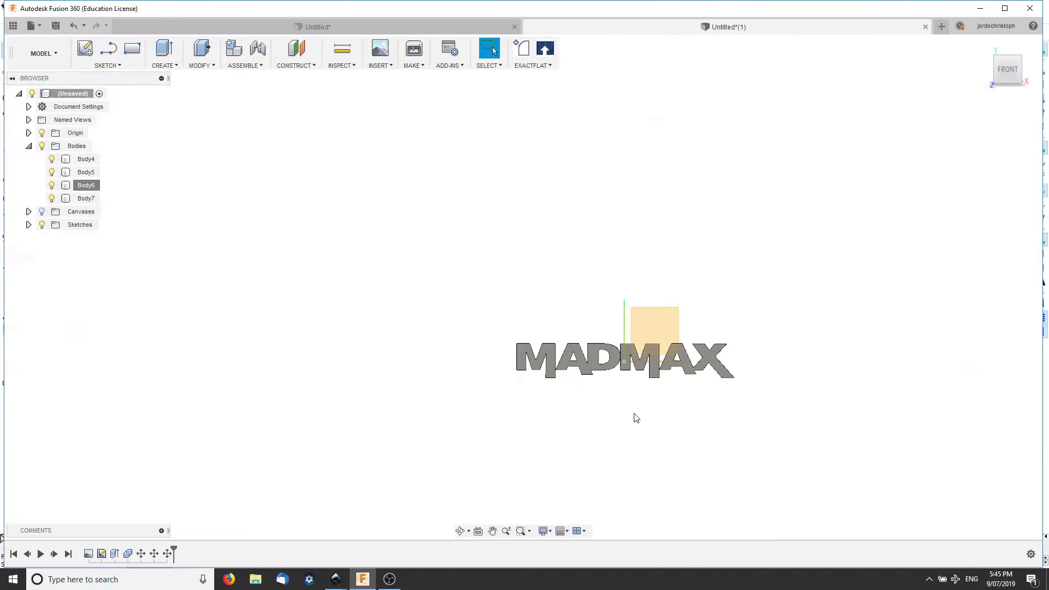
left_click_drag(258, 234, 943, 423)
- Join all the letter bodies into a single body with Combine
left_click(201, 65)
left_click(281, 175)
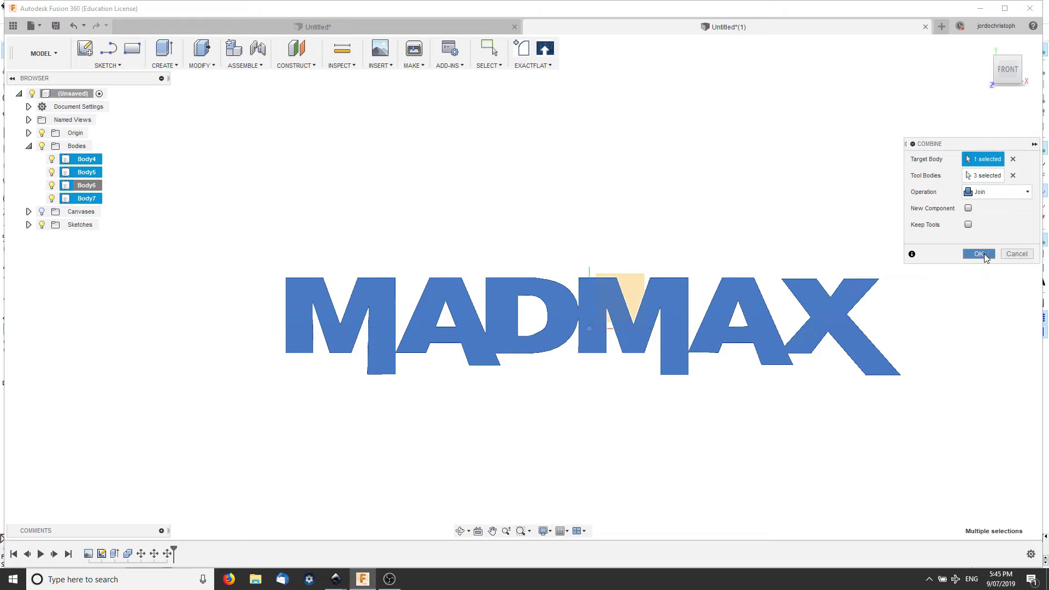
left_click(979, 253)
scroll(377, 227, "down", 1)
scroll(358, 239, "up", 2)
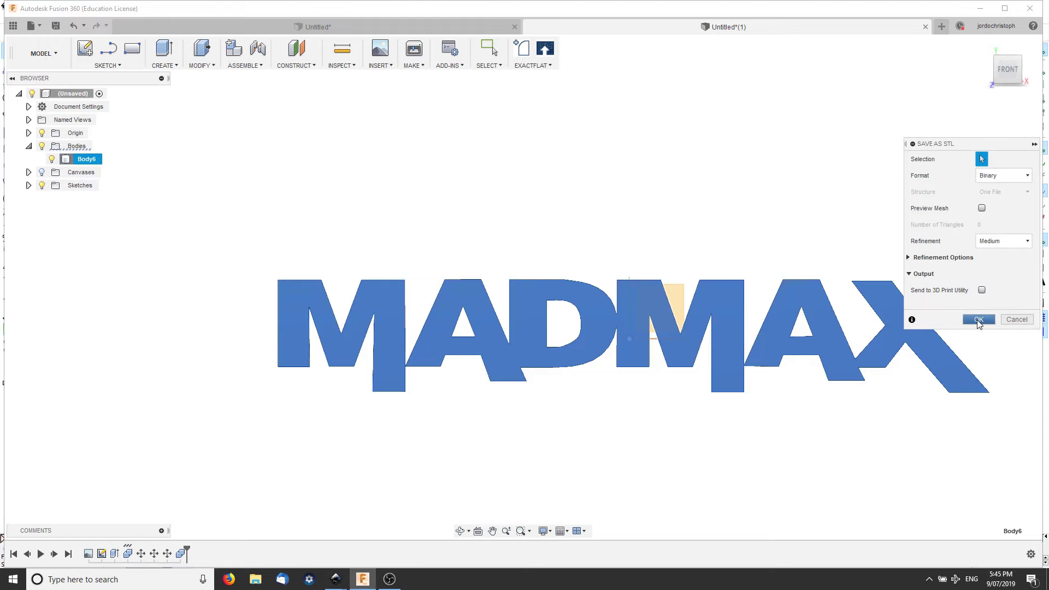
- Save the body as STL inside a new 'stl file' folder under mad max clock
left_click(978, 323)
right_click(251, 259)
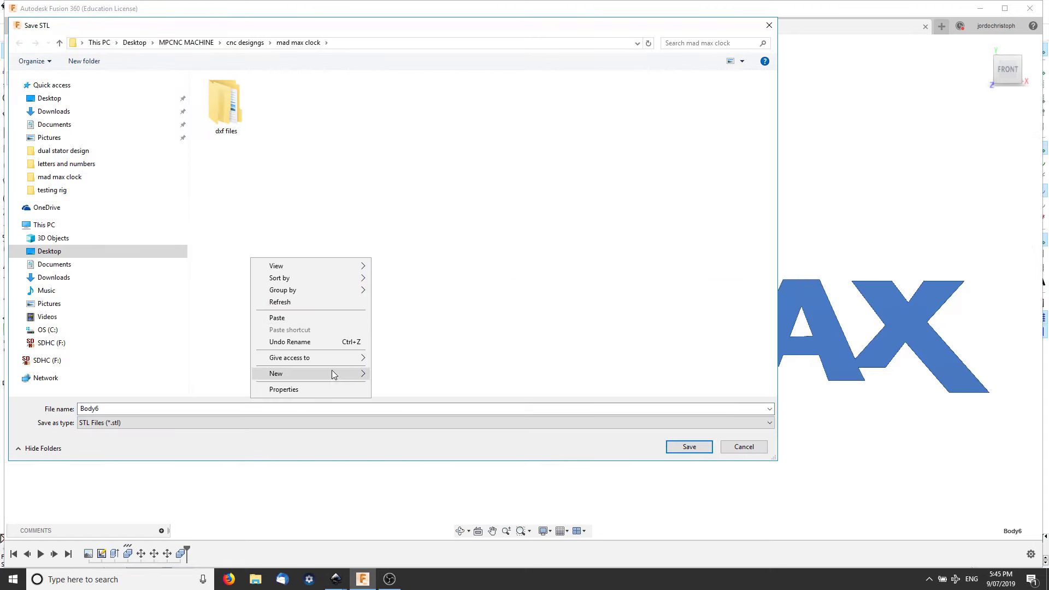
mouse_move(277, 374)
left_click(388, 377)
type("stl file")
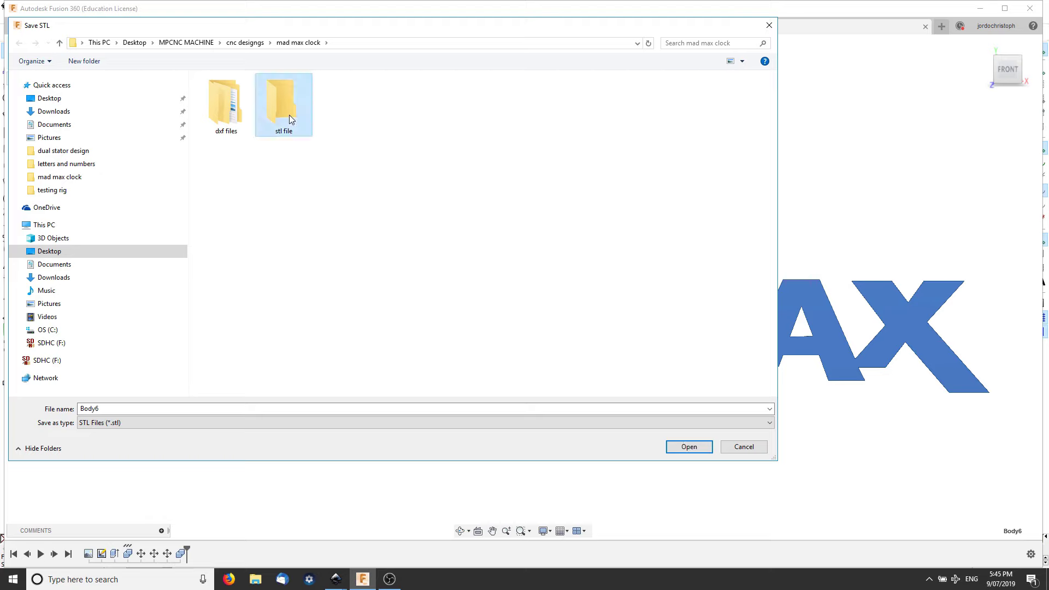
double_click(290, 115)
type("mad max")
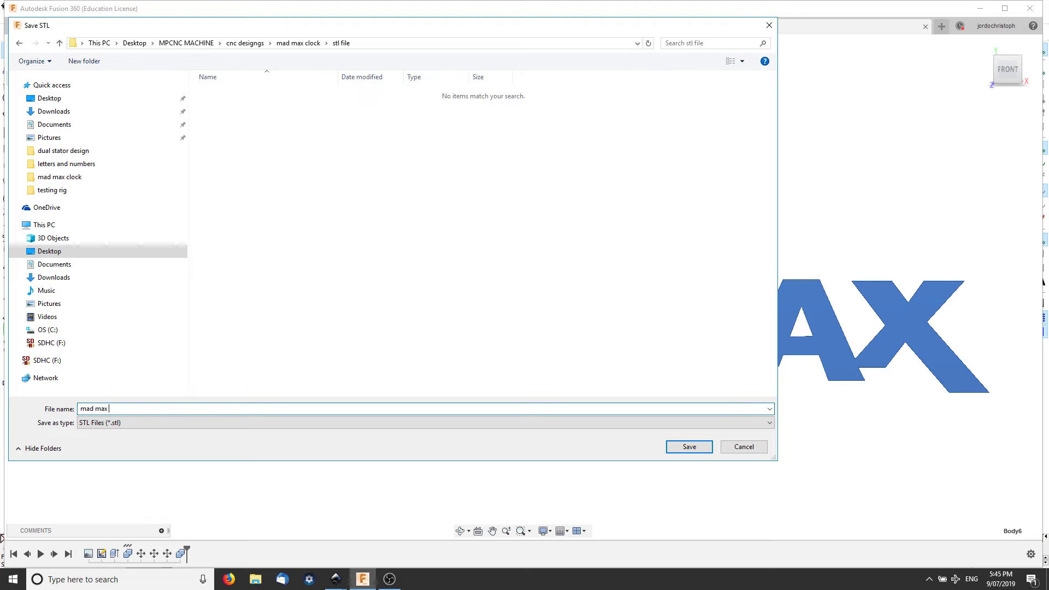
key("Return")
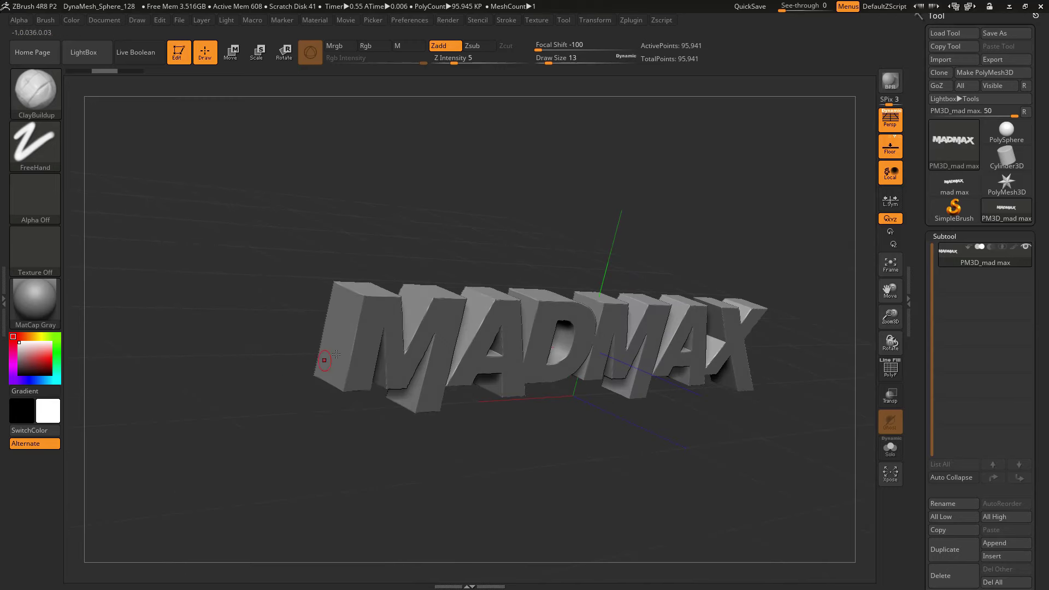
- Sculpt raised ClayBuildup streaks across the M's, the A's legs and inside the D
left_click_drag(818, 330, 359, 488)
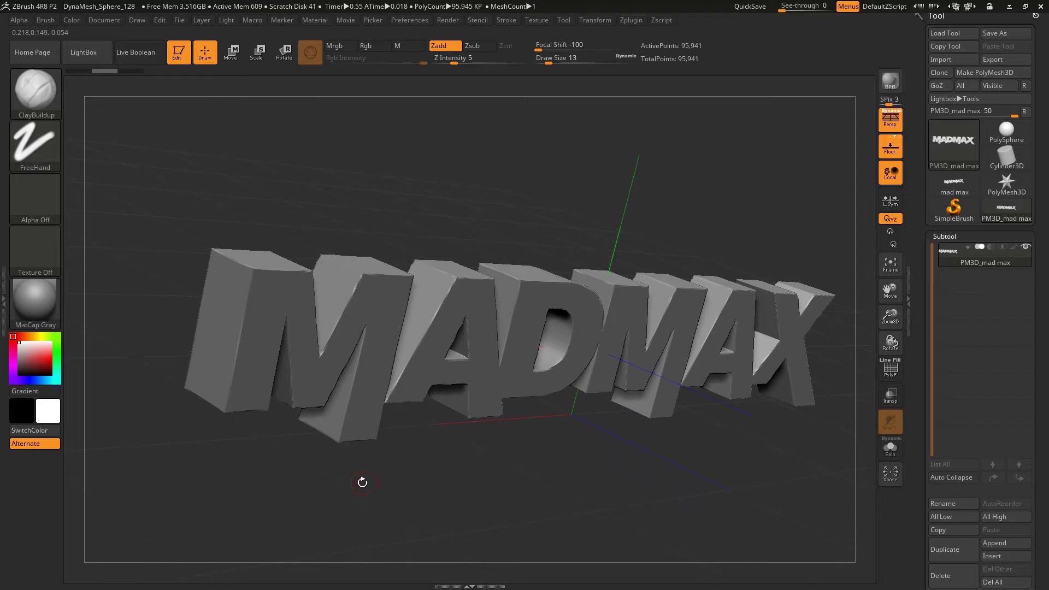
left_click_drag(376, 381, 384, 370)
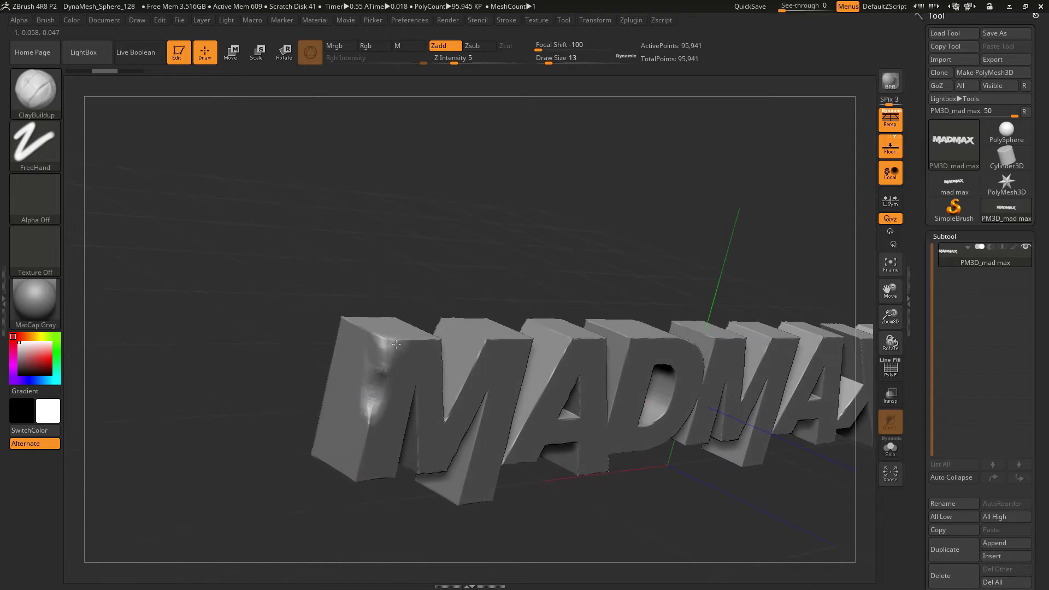
left_click_drag(463, 391, 486, 350)
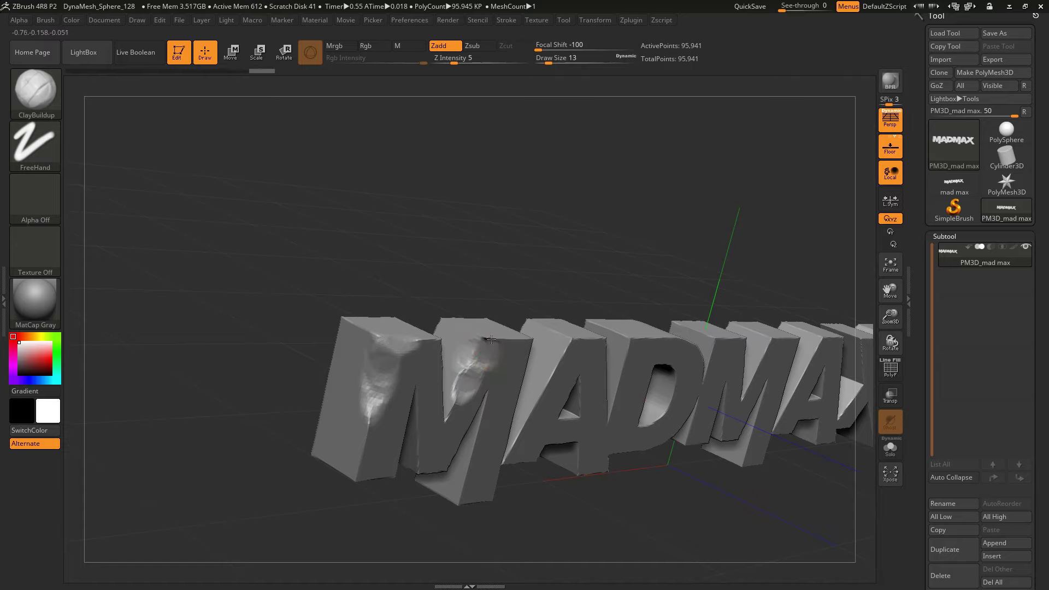
left_click_drag(483, 341, 476, 352)
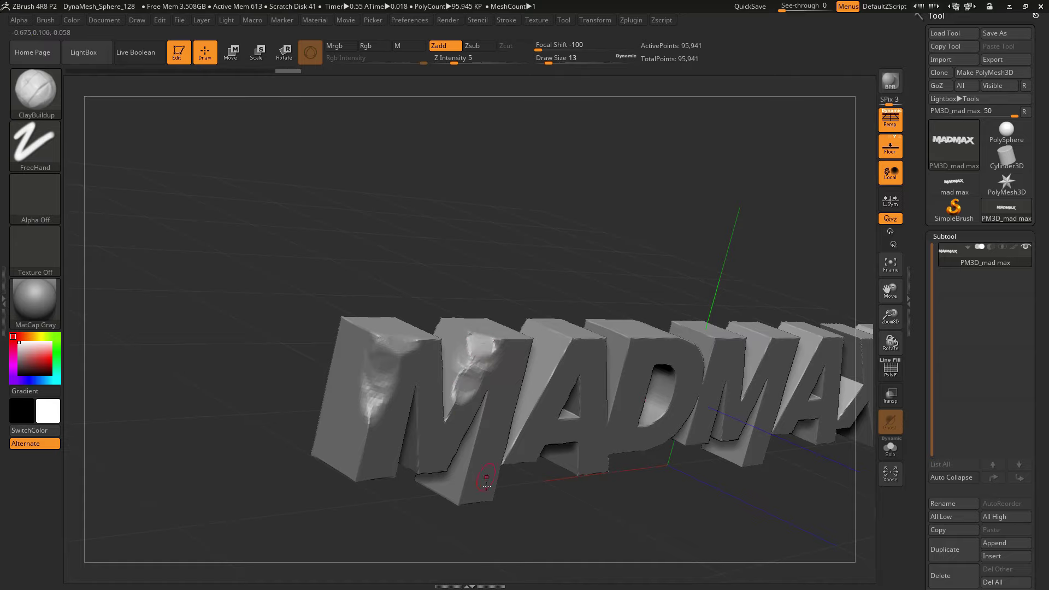
left_click_drag(466, 472, 461, 497)
left_click_drag(534, 382, 517, 440)
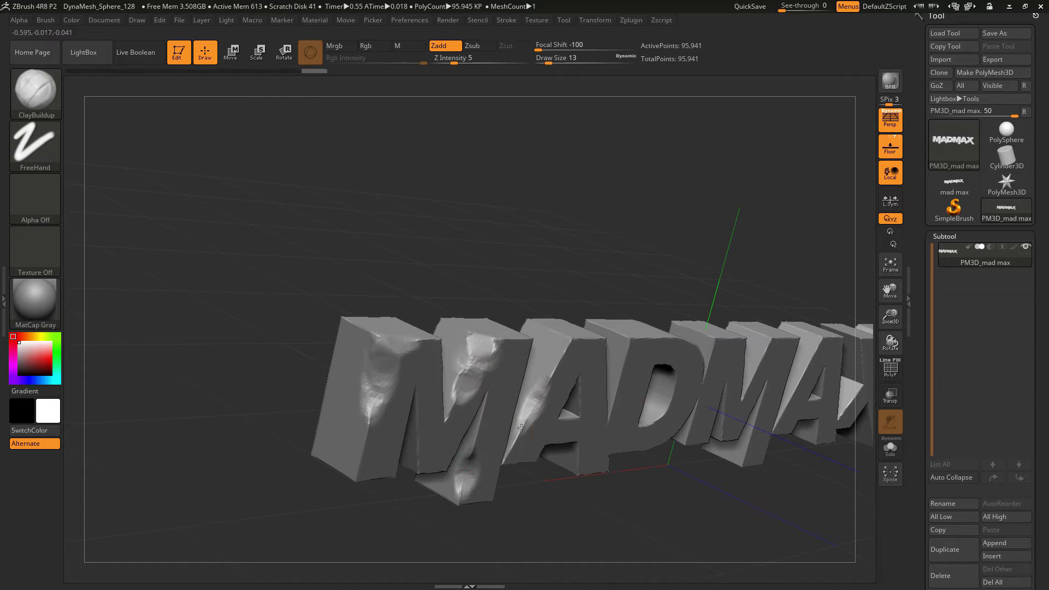
left_click_drag(581, 402, 578, 416)
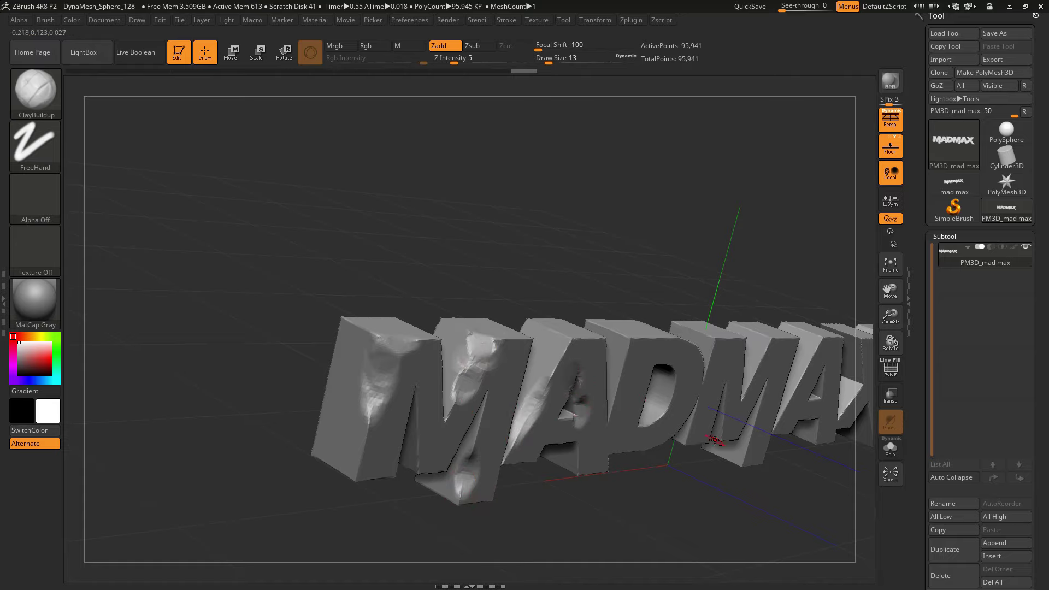
mouse_move(648, 425)
left_mouse_down()
mouse_move(666, 383)
mouse_move(624, 355)
left_mouse_up()
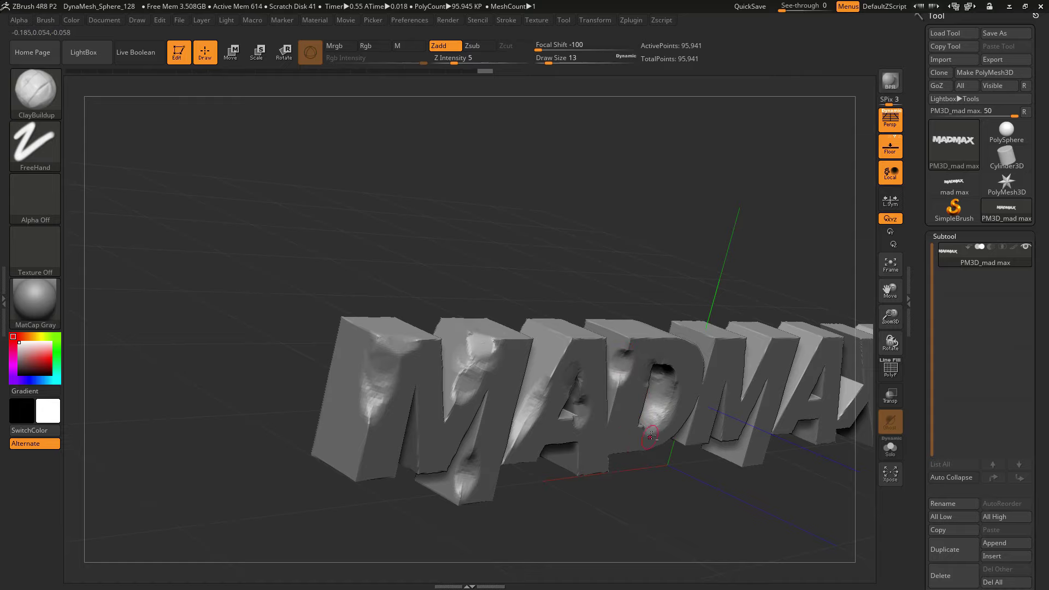
- Rotate to the whole word and add more clay on the M, D–M junction and A
mouse_move(580, 468)
left_mouse_down()
mouse_move(693, 493)
mouse_move(572, 472)
left_mouse_up()
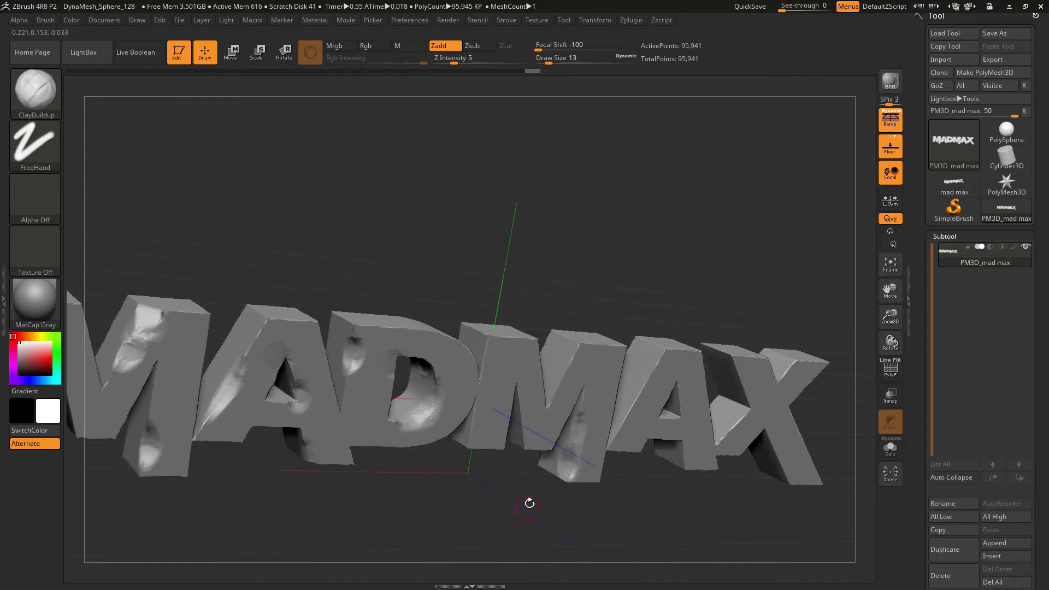
left_click_drag(547, 411, 567, 365)
left_click_drag(486, 350, 495, 334)
left_click_drag(572, 480, 580, 468)
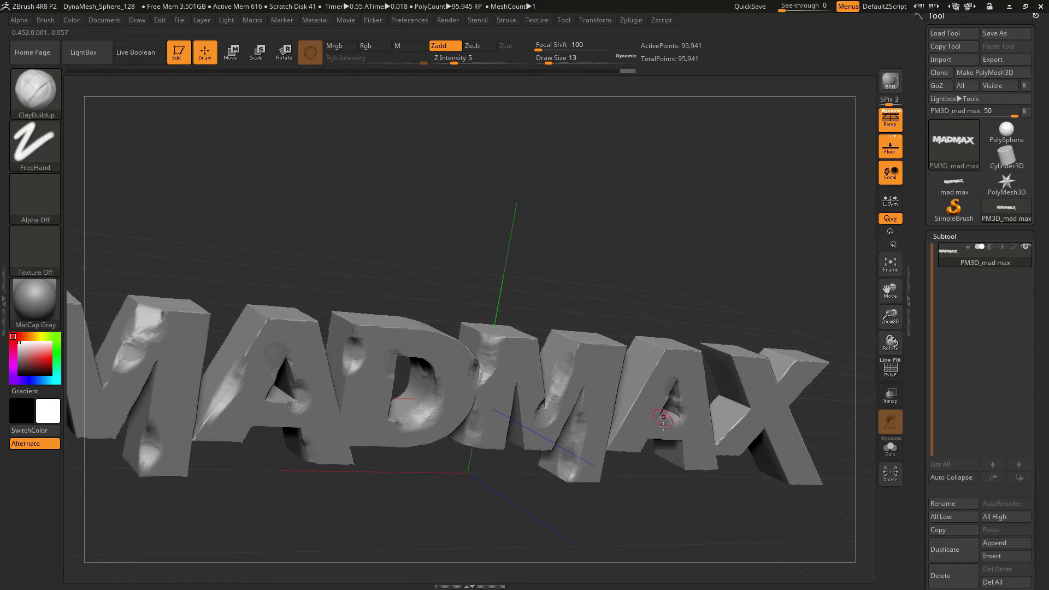
left_click_drag(662, 357, 655, 372)
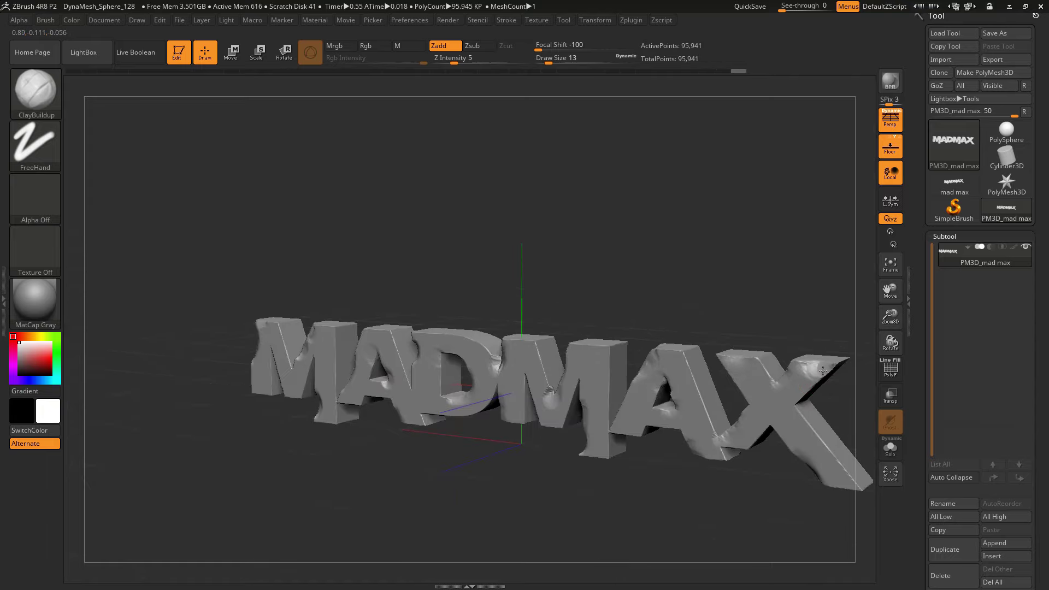
mouse_move(839, 403)
left_mouse_down()
mouse_move(668, 431)
mouse_move(571, 367)
left_mouse_up()
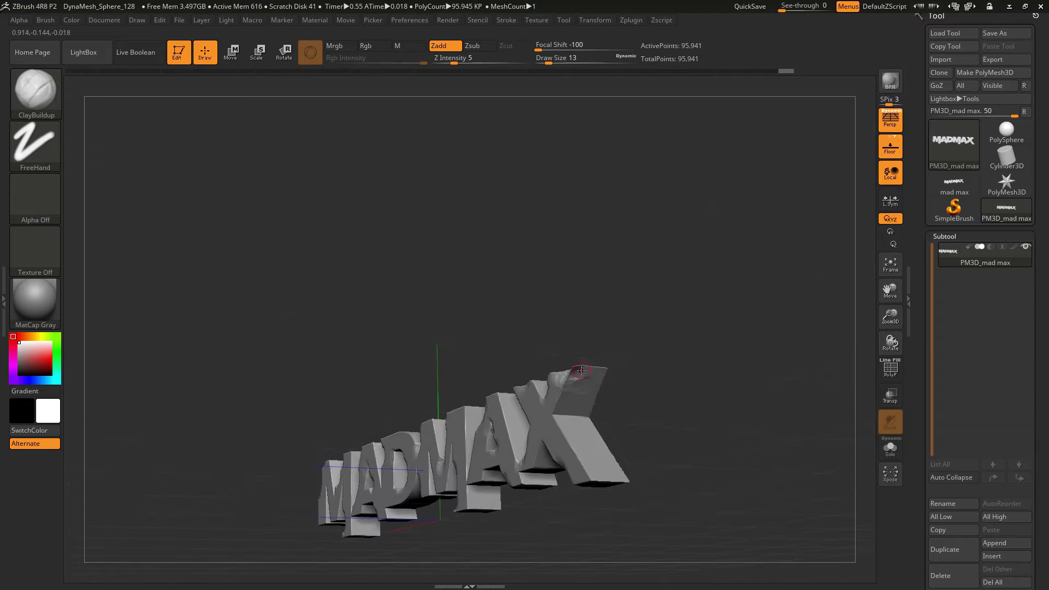
mouse_move(663, 431)
left_mouse_down()
mouse_move(555, 371)
mouse_move(550, 473)
mouse_move(485, 408)
mouse_move(587, 370)
left_mouse_up()
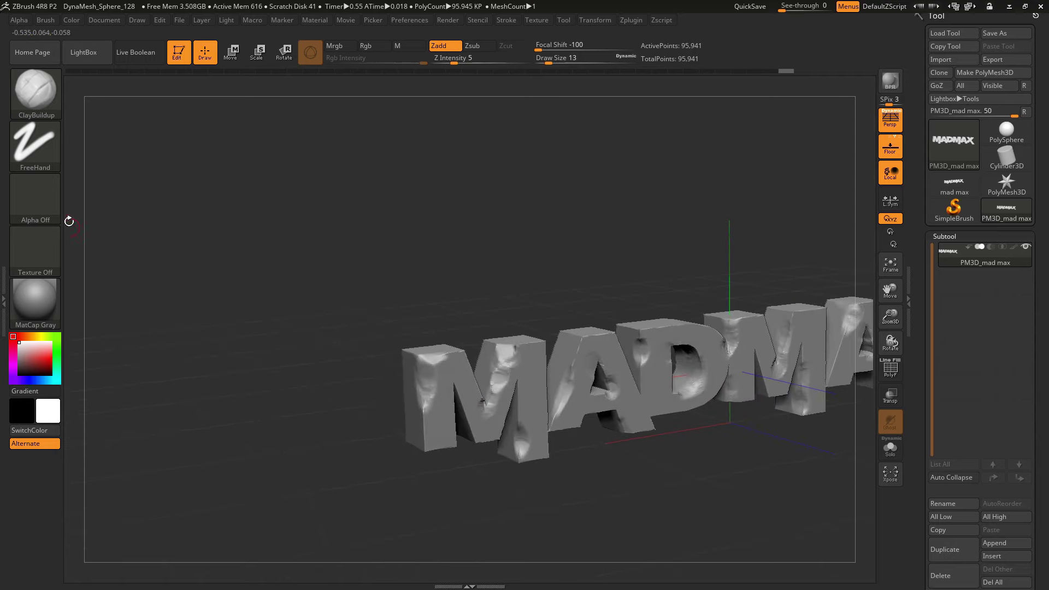
- Create a MultiAlpha brush from the mesh and set its alpha to Alpha 08
key("b")
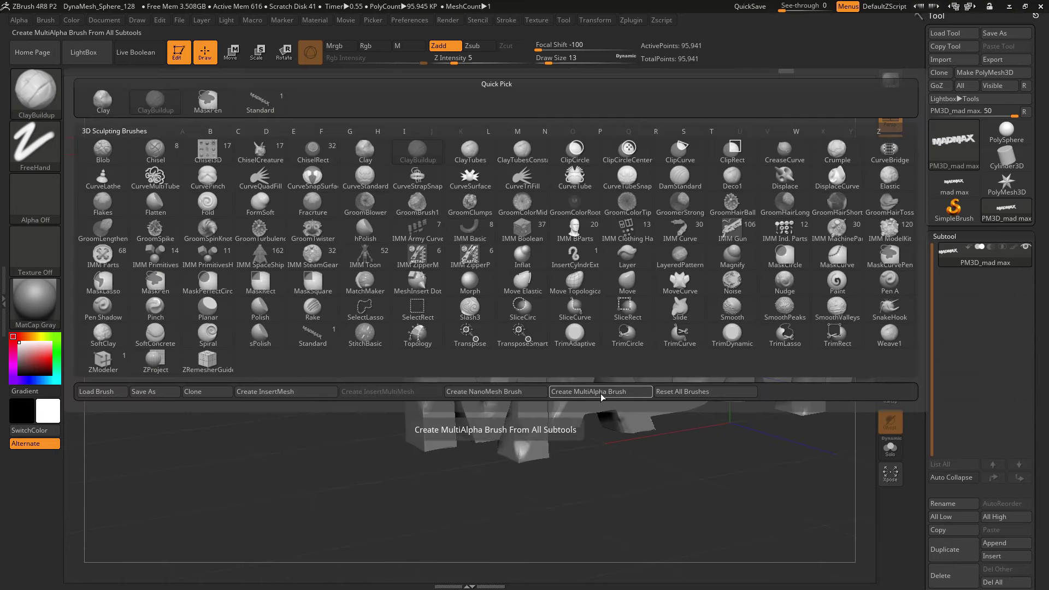
left_click(600, 397)
left_click(35, 196)
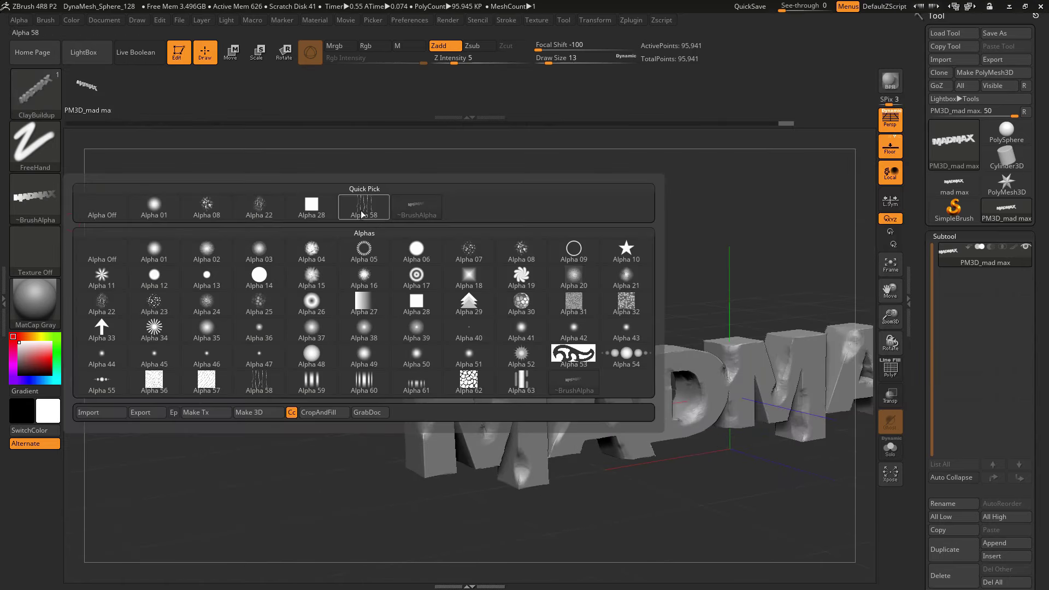
left_click(522, 256)
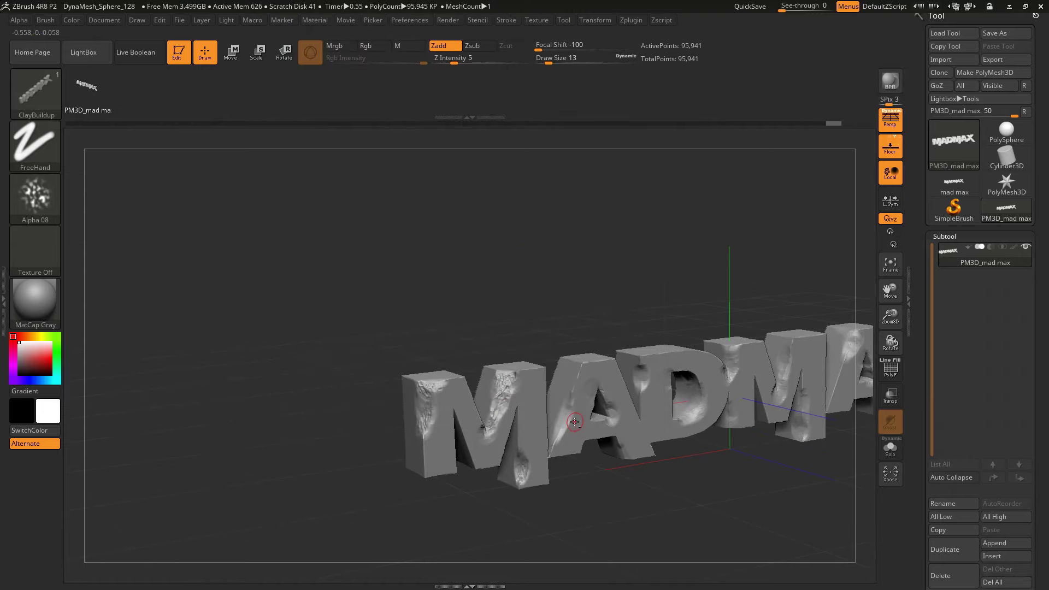
- Undo and redo recent sculpt strokes to settle on the preferred earlier state
key("ctrl+z")
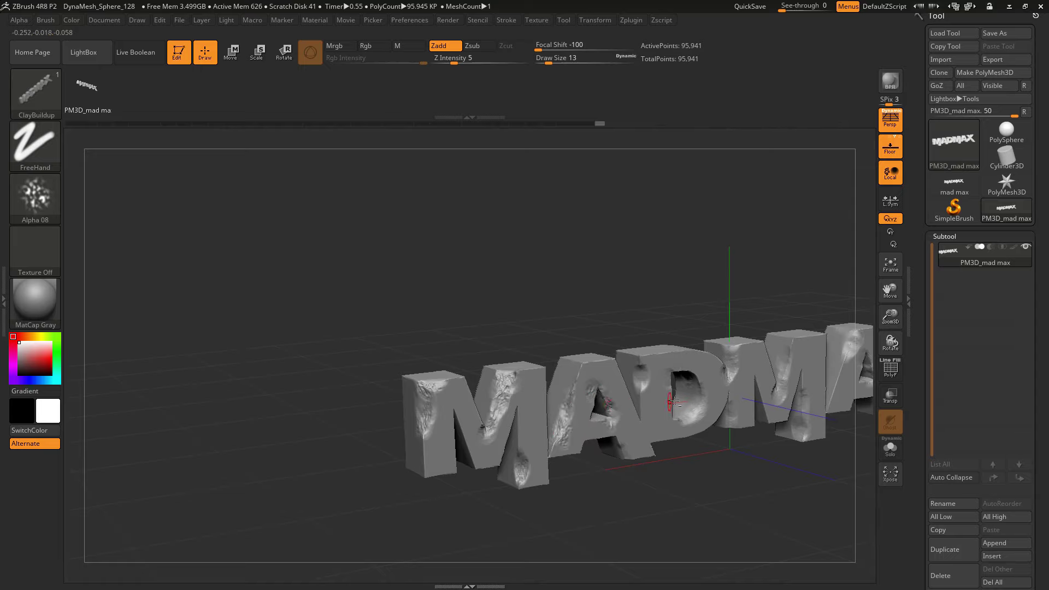
key("ctrl+shift+z")
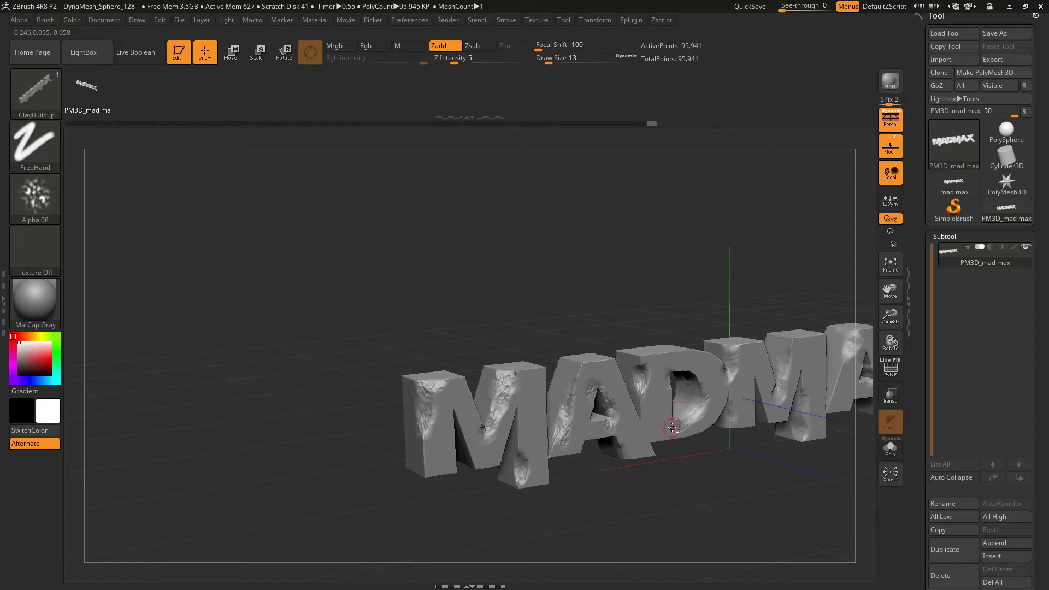
key("ctrl+shift+z")
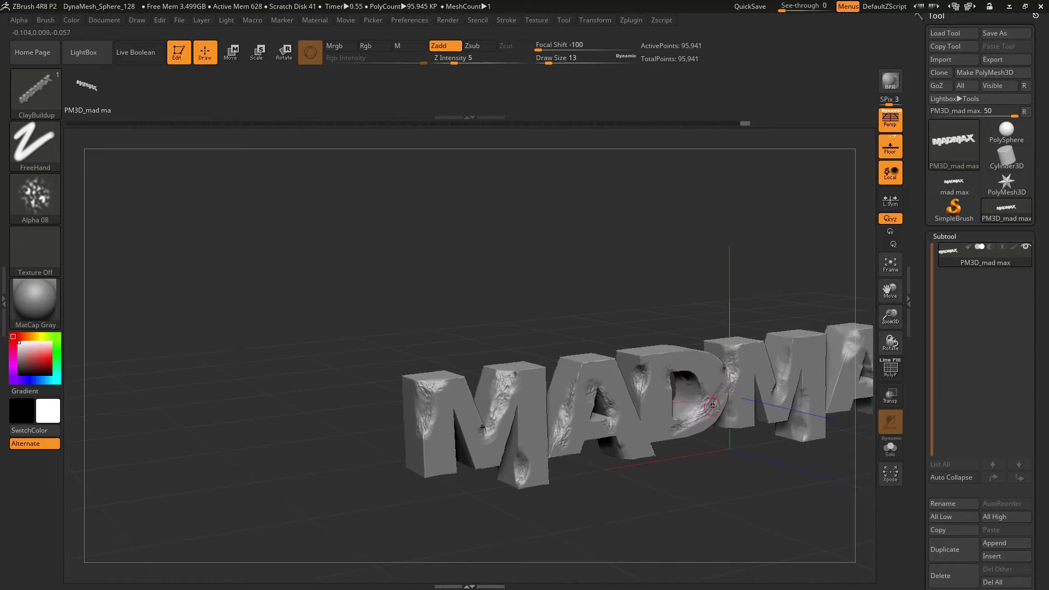
key("ctrl+z")
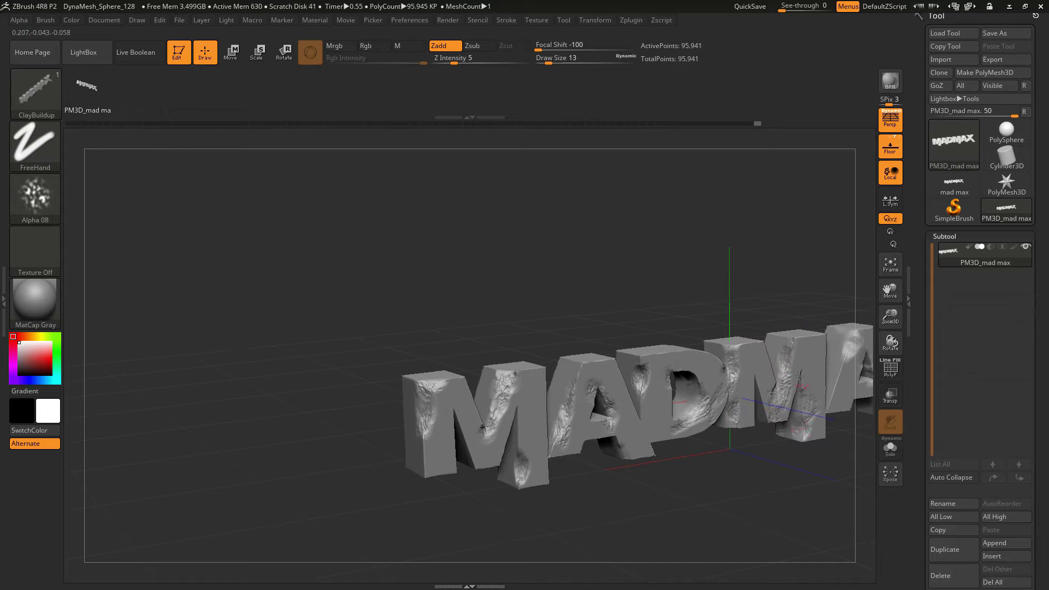
key("ctrl+shift+z")
key("ctrl+shift+z")
key("ctrl+shift+z")
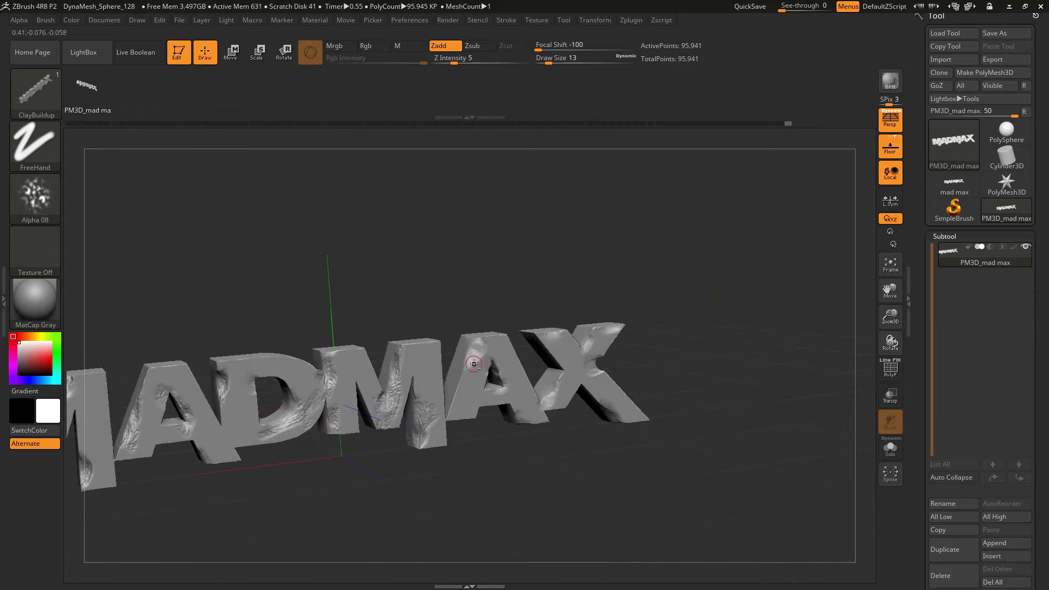
key("ctrl+z")
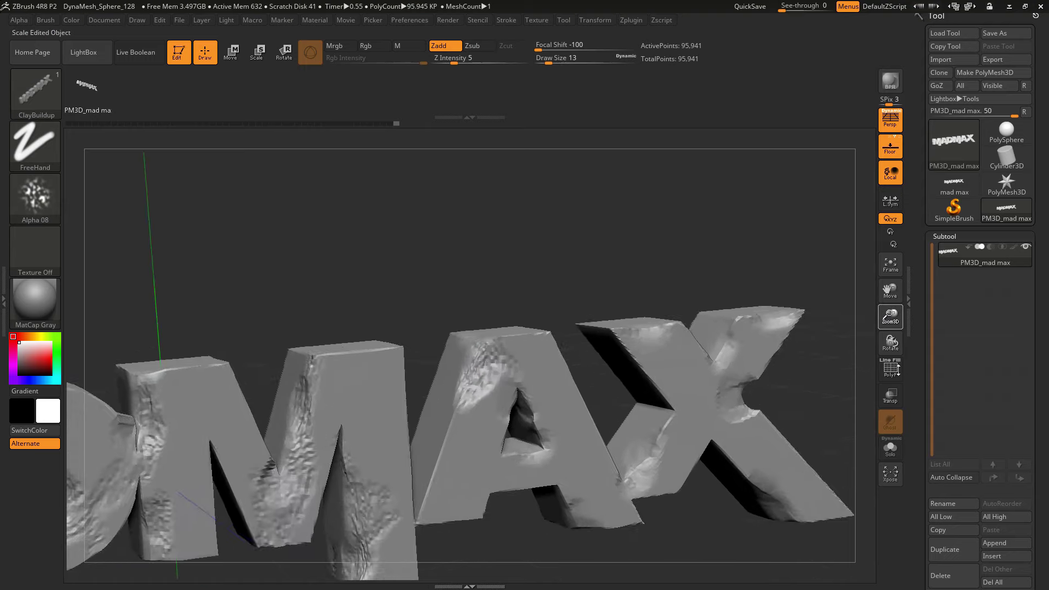
- Sculpt speckled clay texture around the A's hole and leg and across the X's arms and legs
left_click_drag(529, 511, 533, 402)
left_click_drag(632, 543, 705, 486)
mouse_move(709, 375)
left_mouse_down()
mouse_move(698, 363)
mouse_move(807, 339)
mouse_move(761, 374)
mouse_move(822, 396)
left_mouse_up()
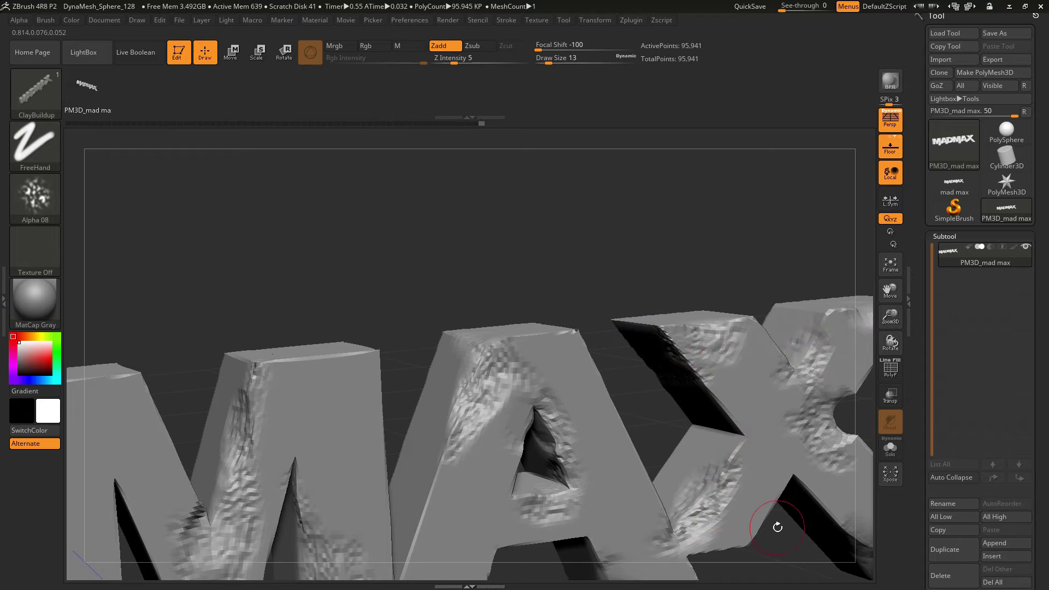
mouse_move(769, 326)
left_mouse_down()
mouse_move(611, 301)
mouse_move(584, 335)
left_mouse_up()
mouse_move(725, 434)
left_mouse_down()
mouse_move(600, 363)
mouse_move(623, 409)
mouse_move(566, 357)
left_mouse_up()
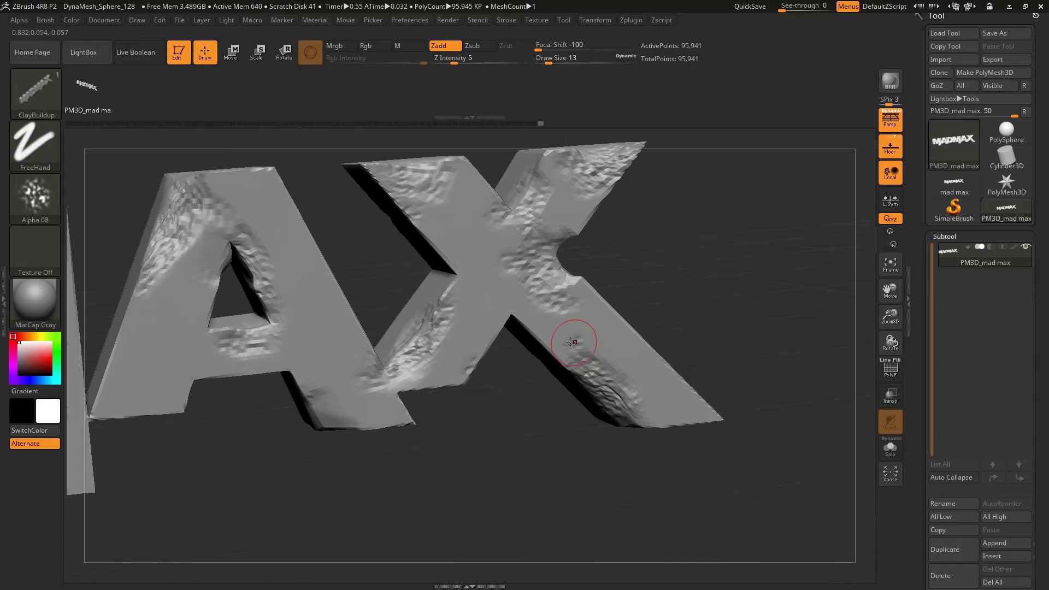
left_click_drag(347, 411, 308, 377)
left_click_drag(374, 493, 655, 382)
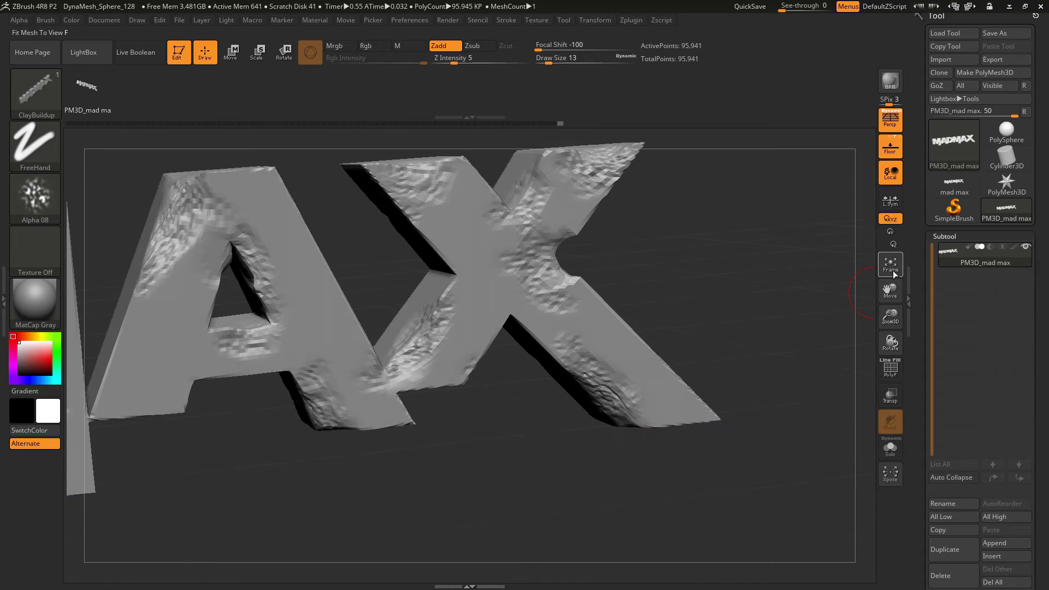
left_click(894, 273)
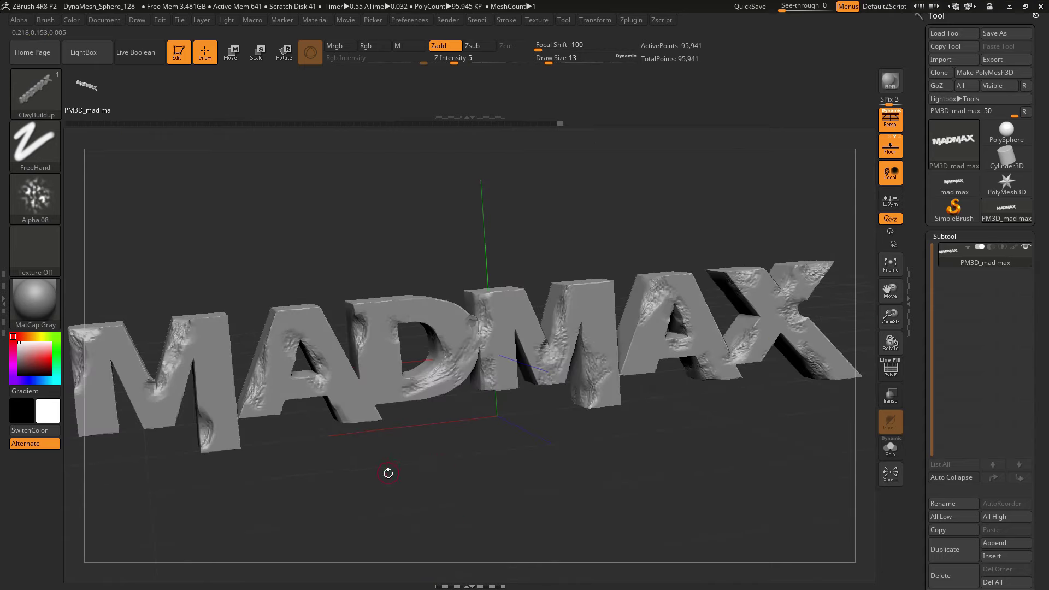
left_click_drag(890, 290, 891, 294)
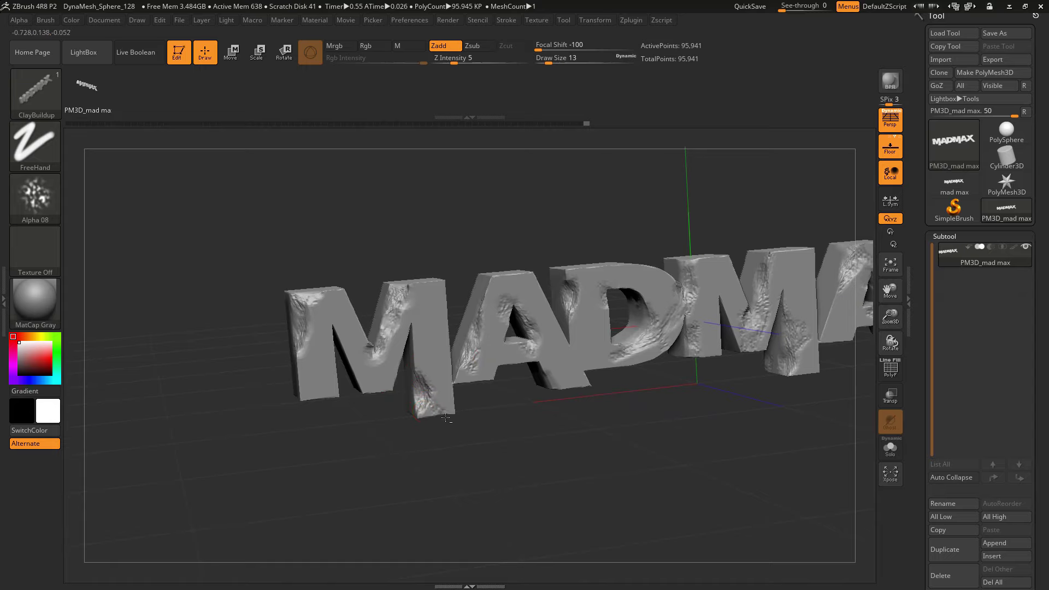
- Switch the brush to Alpha 58 with a Dots stroke
left_click(35, 197)
left_click(398, 306)
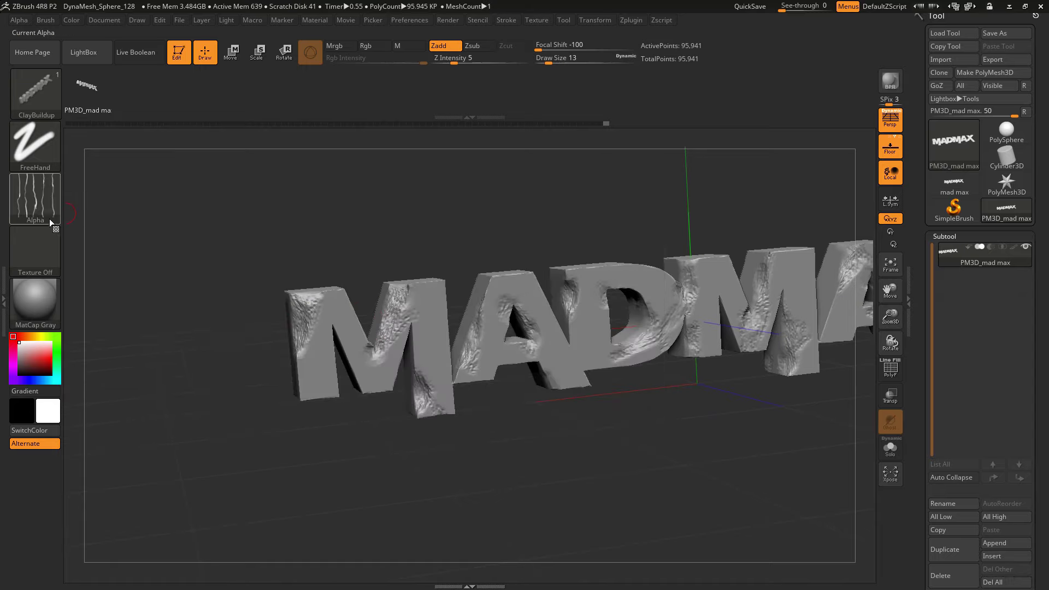
left_click(35, 144)
left_click(102, 154)
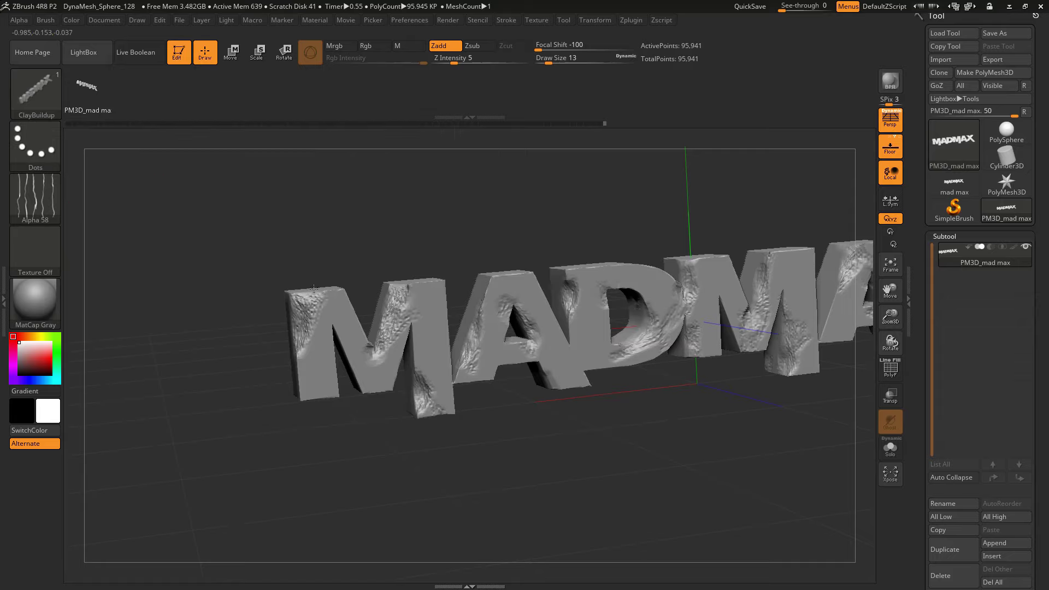
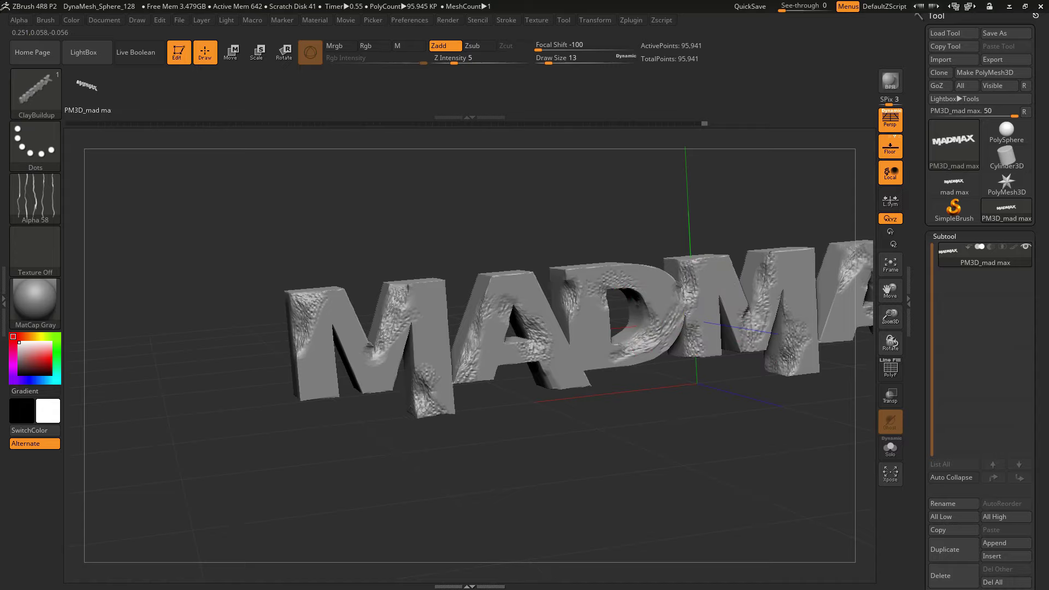
- Switch the ZBrush brush alpha to Alpha 05 while orbiting the MADMAX model
left_click_drag(777, 413, 557, 337)
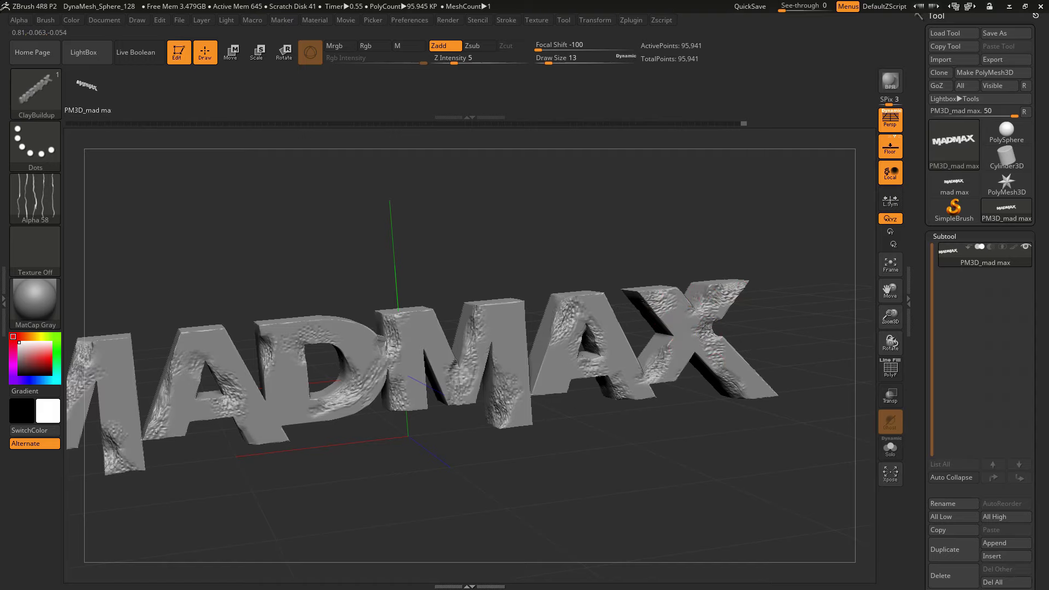
left_click(35, 198)
left_click(363, 249)
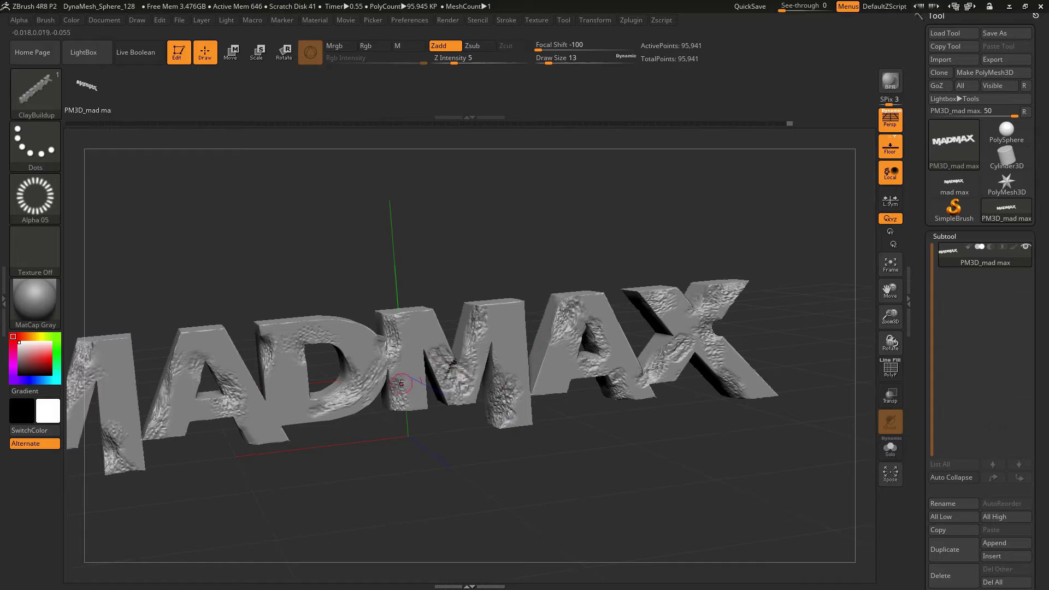
mouse_move(383, 481)
left_mouse_down()
mouse_move(418, 471)
mouse_move(400, 374)
left_mouse_up()
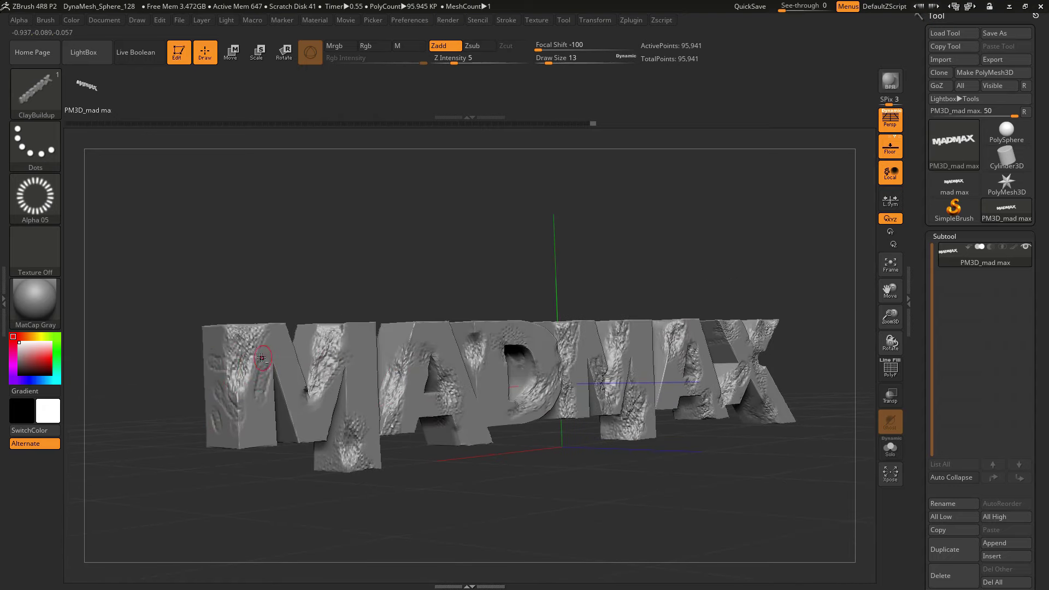
left_click_drag(750, 425, 364, 427)
mouse_move(426, 489)
left_mouse_down()
mouse_move(493, 500)
mouse_move(479, 171)
left_mouse_up()
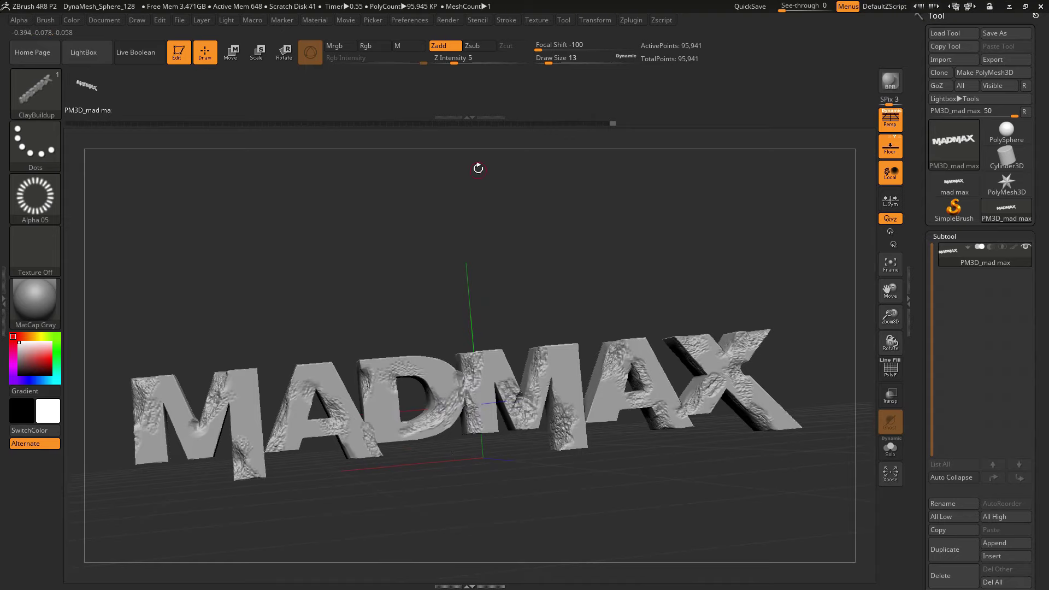
- Set the brush stroke to FreeHand and the alpha to Alpha 01
left_click(35, 195)
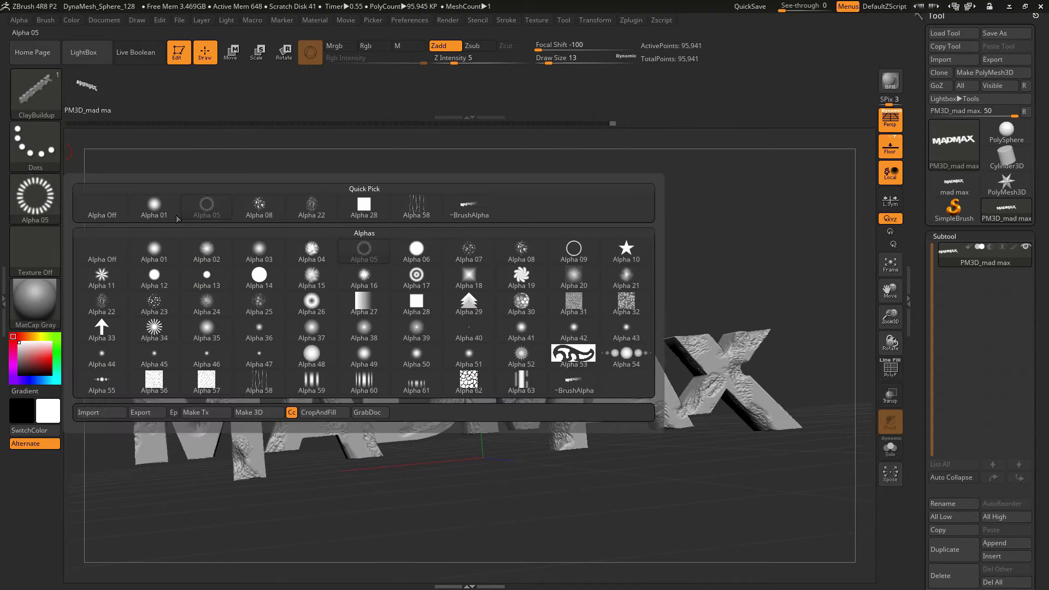
left_click(35, 146)
left_click(207, 152)
left_click(57, 203)
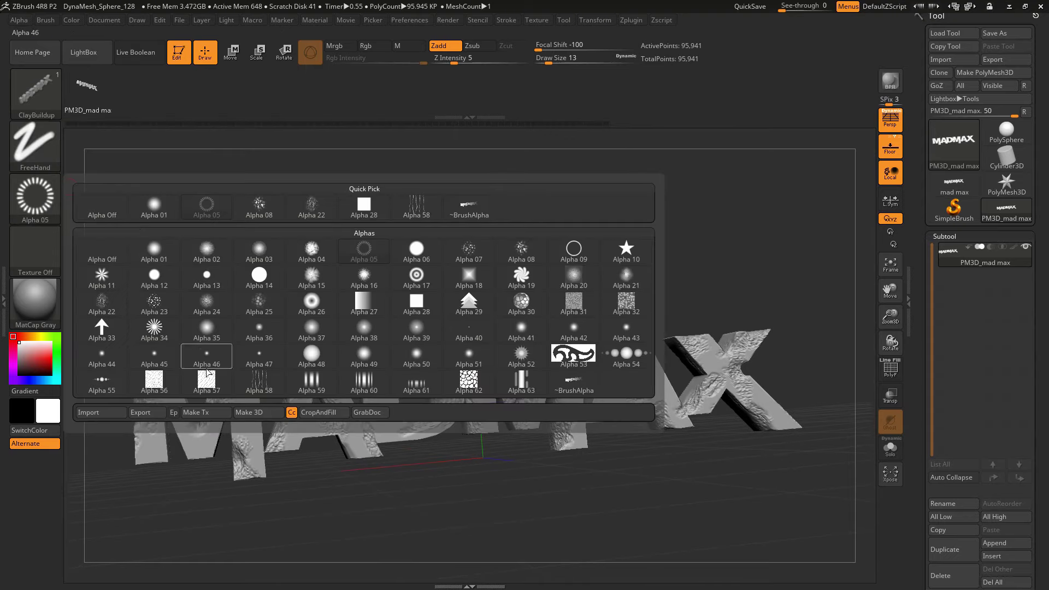
left_click(35, 195)
left_click(154, 207)
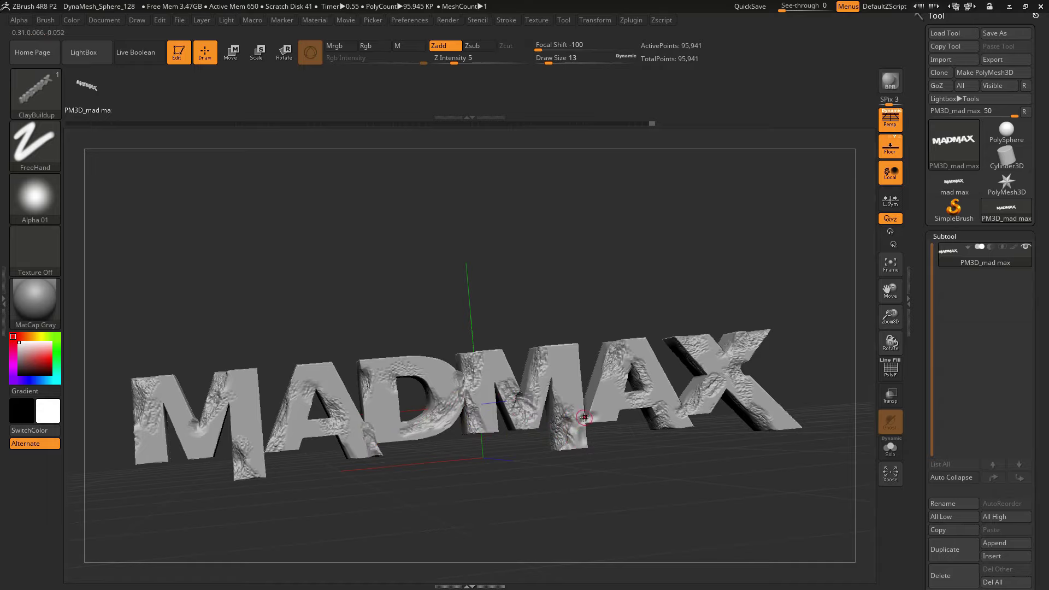
right_click_drag(585, 433, 538, 464)
key("ctrl")
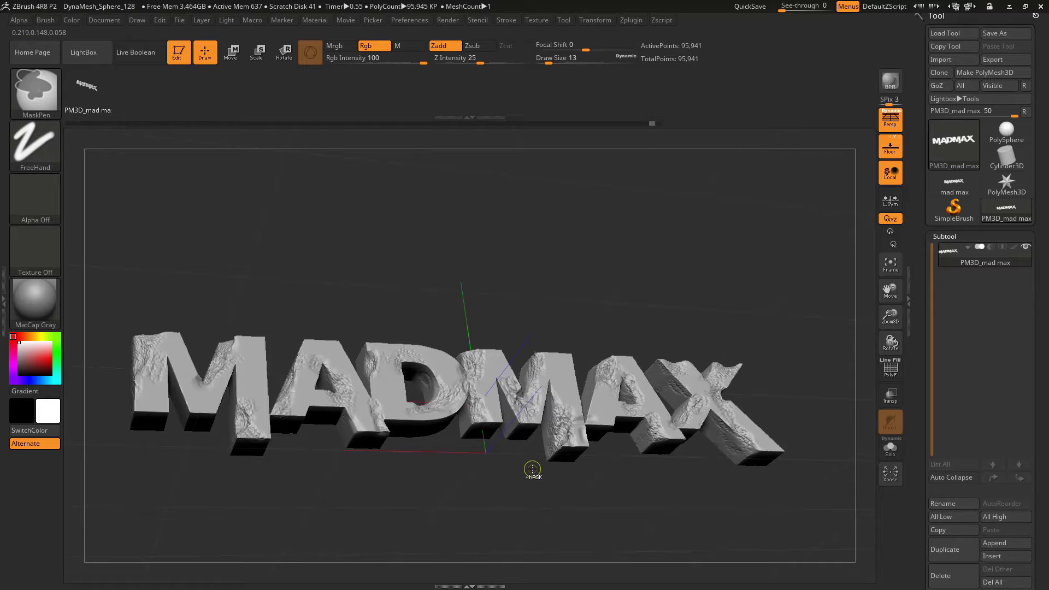
mouse_move(527, 460)
right_mouse_down()
mouse_move(479, 452)
mouse_move(499, 295)
right_mouse_up()
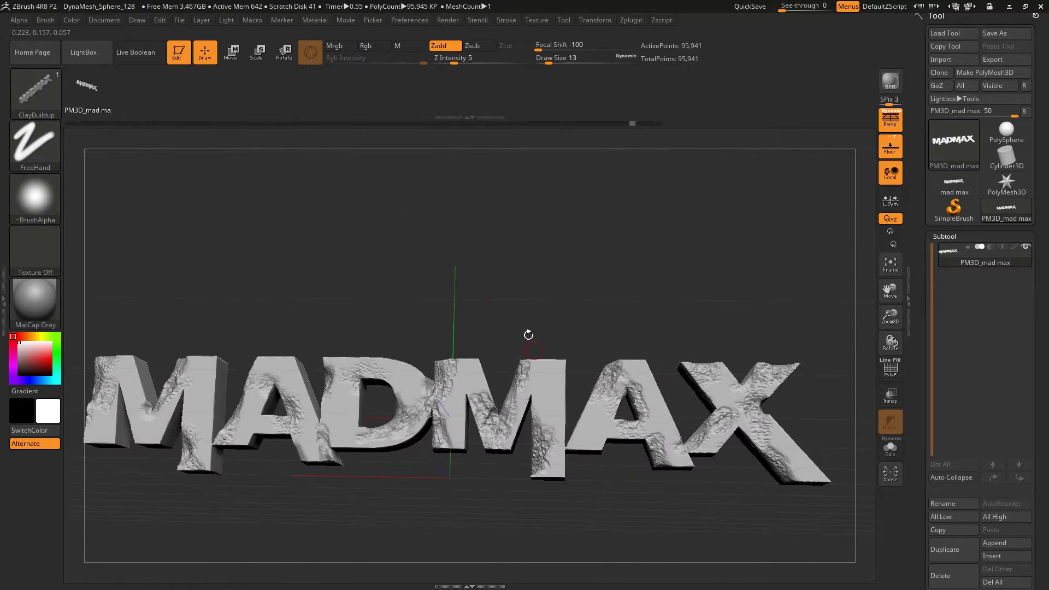
- Export the MADMAX mesh as PM3D_mad max OBJ, replacing the existing file
left_click(992, 59)
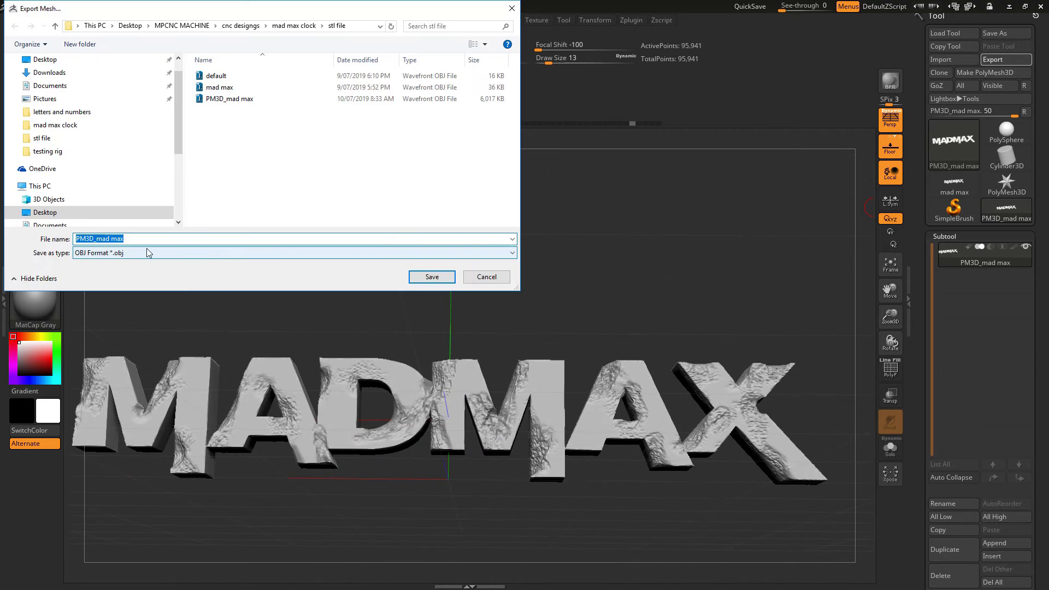
left_click(429, 277)
left_click(556, 292)
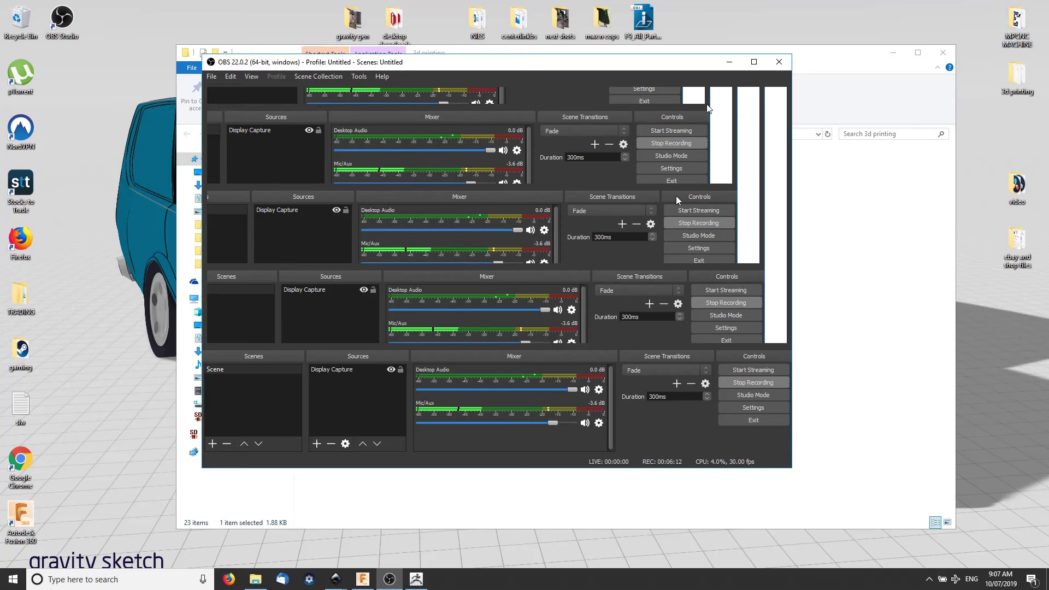
left_click(359, 583)
- Bring up the clock-face design, inspect the disc, and return to a front view
left_click(317, 27)
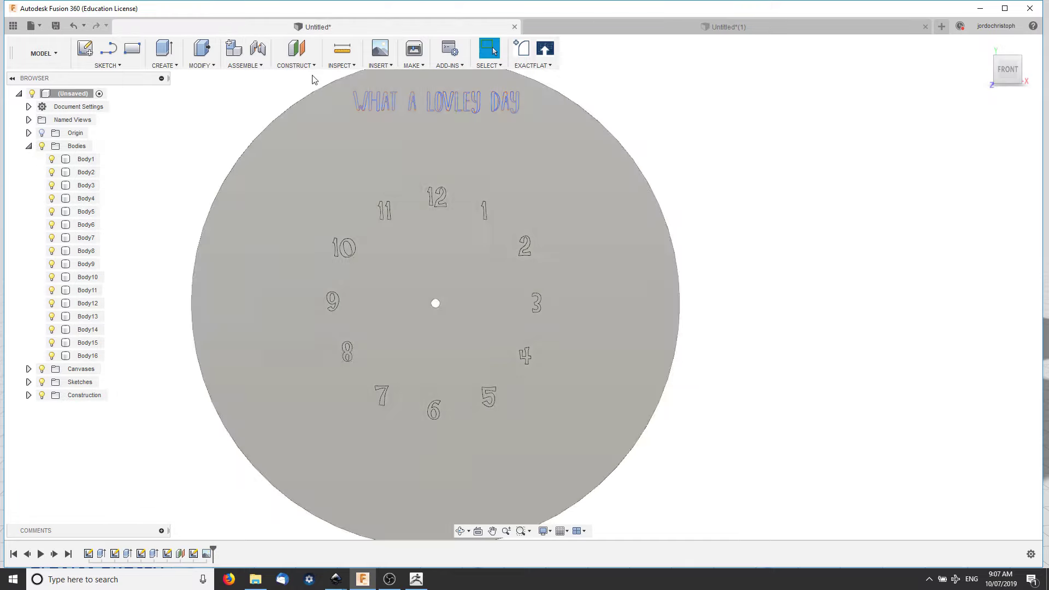
mouse_move(214, 284)
middle_mouse_down("shift")
mouse_move(244, 290)
mouse_move(133, 146)
middle_mouse_up("shift")
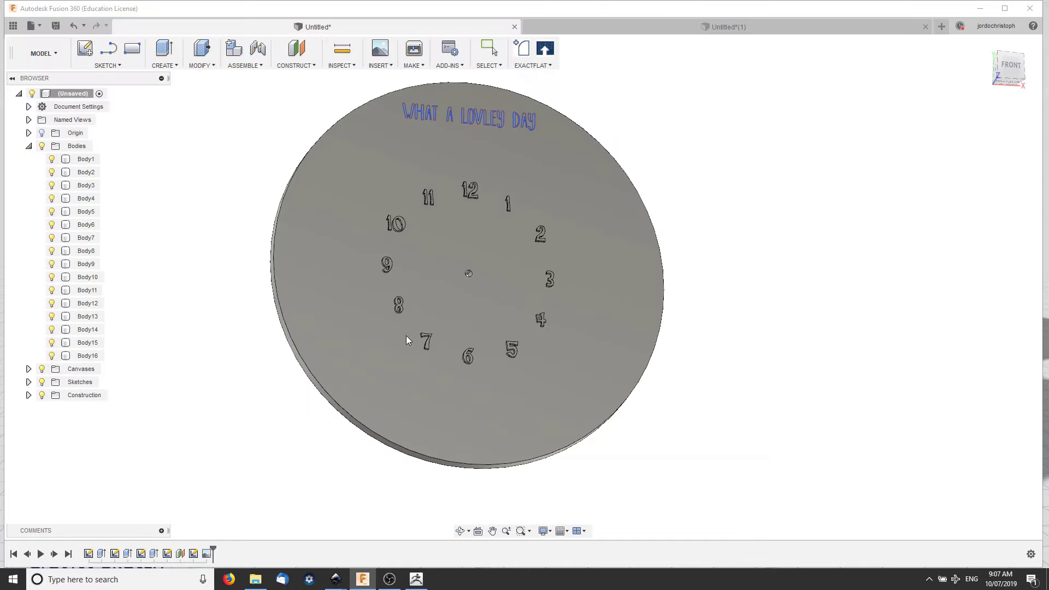
middle_click_drag(406, 340, 522, 314, "shift")
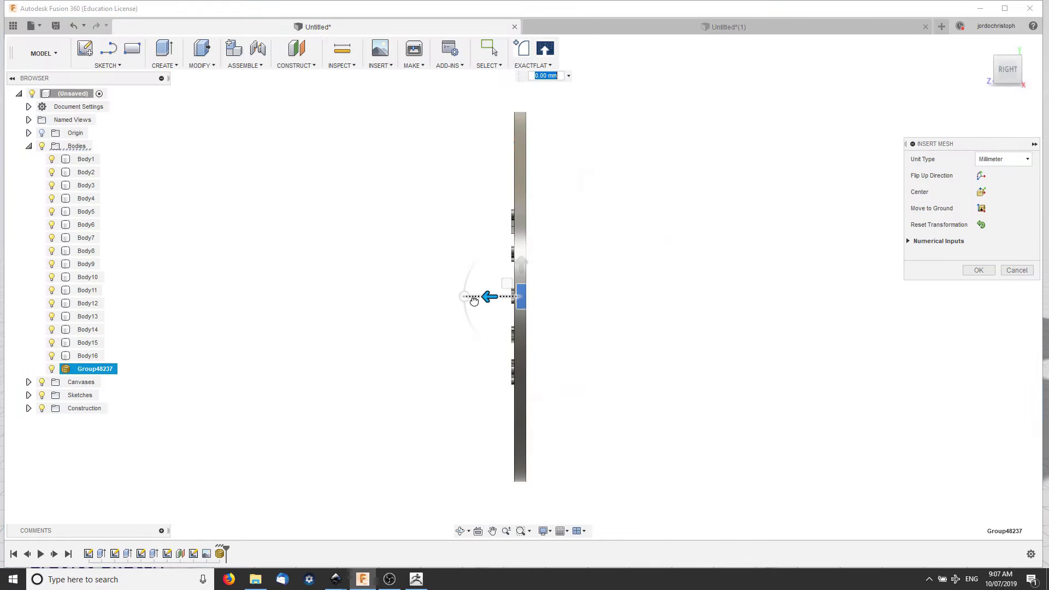
left_click(1009, 70)
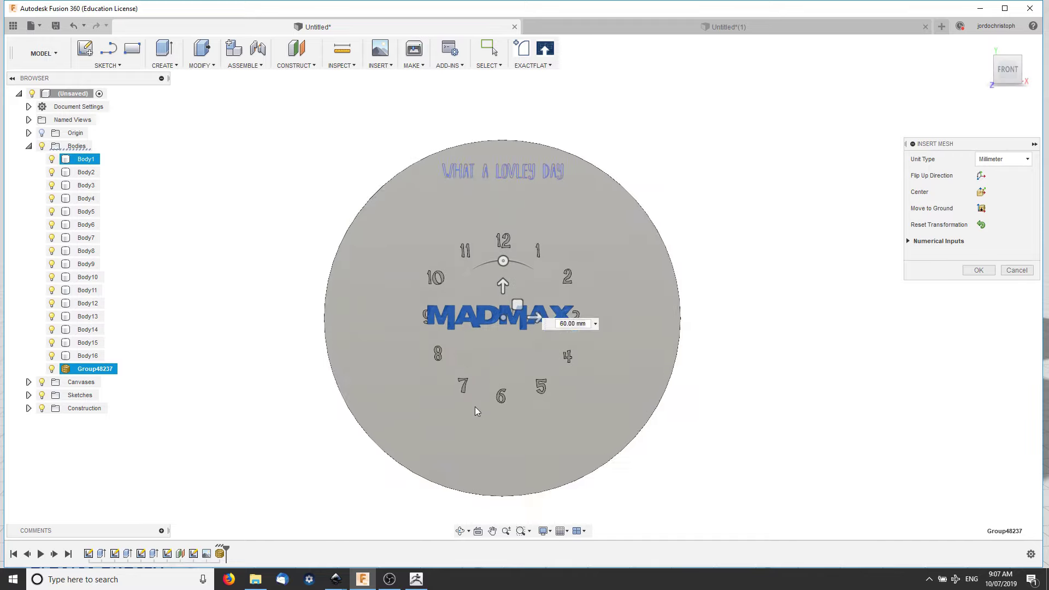
scroll(474, 406, "up", 3)
- Move the MADMAX mesh below the 6 so it sits on the disc, and confirm
left_click_drag(476, 148, 474, 363)
mouse_move(500, 433)
middle_mouse_down("shift")
mouse_move(566, 391)
mouse_move(474, 326)
middle_mouse_up("shift")
left_click_drag(317, 303, 403, 365)
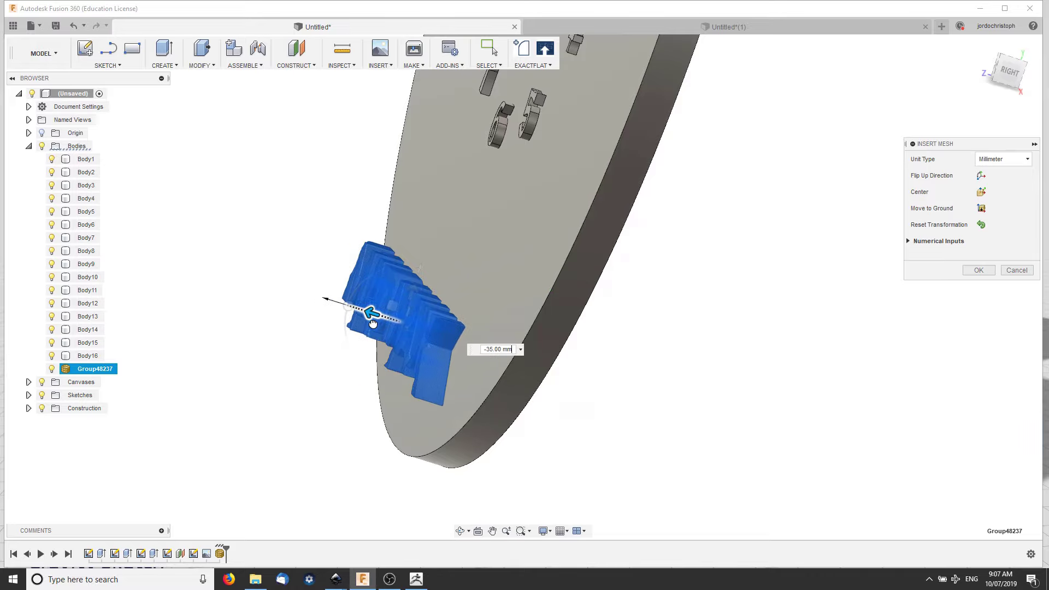
mouse_move(403, 365)
middle_mouse_down("shift")
mouse_move(388, 407)
mouse_move(632, 300)
mouse_move(754, 368)
middle_mouse_up("shift")
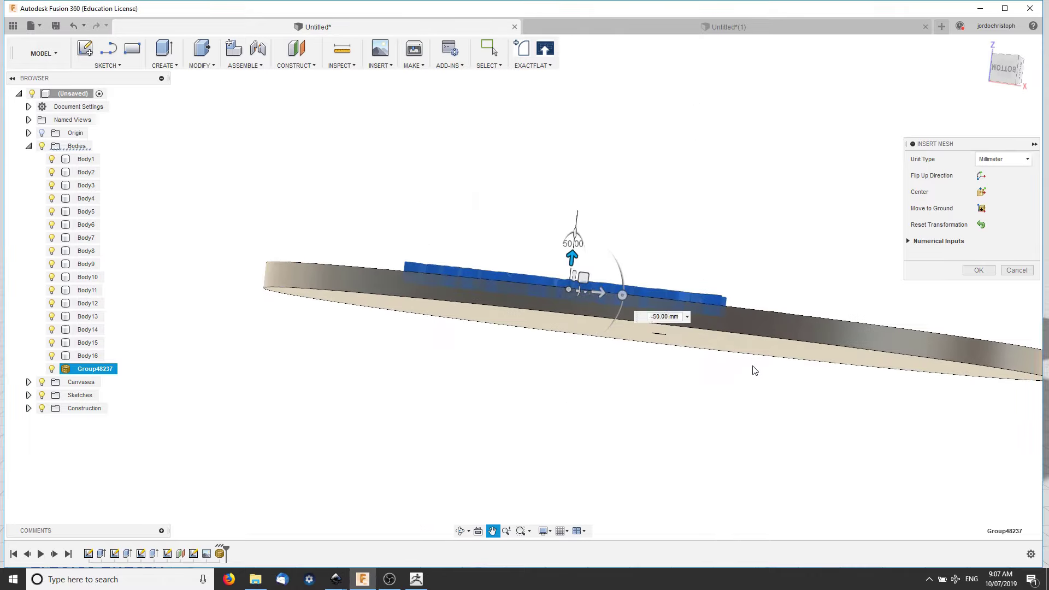
middle_click_drag(774, 200, 599, 257, "shift")
scroll(599, 257, "up", 3)
left_click_drag(676, 369, 672, 335)
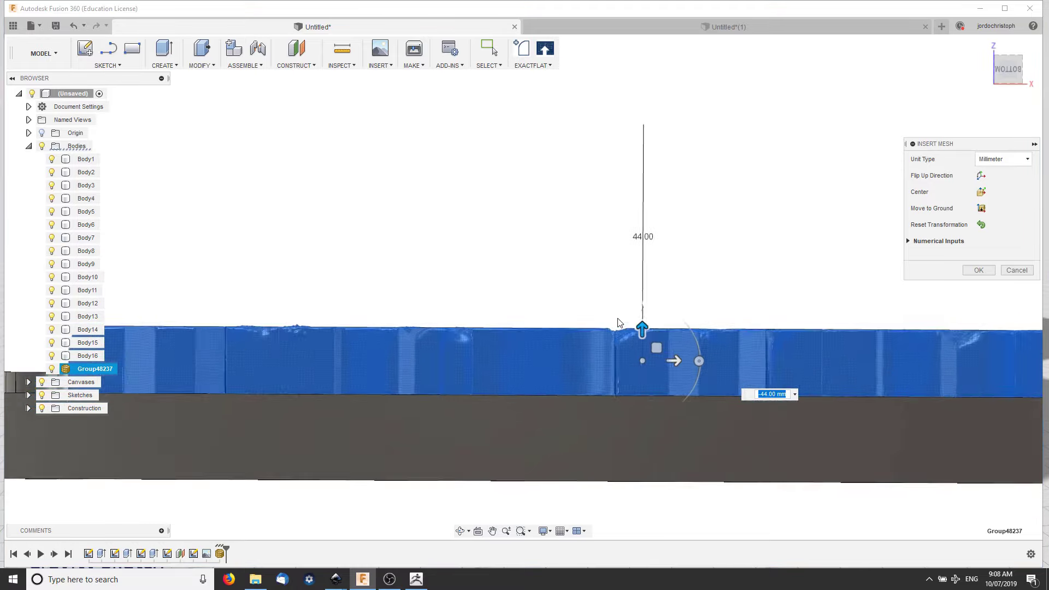
middle_click_drag(621, 324, 930, 259, "shift")
left_click(979, 269)
mouse_move(757, 324)
middle_mouse_down("shift")
mouse_move(421, 265)
mouse_move(258, 213)
mouse_move(293, 260)
mouse_move(283, 288)
mouse_move(658, 201)
mouse_move(281, 249)
middle_mouse_up("shift")
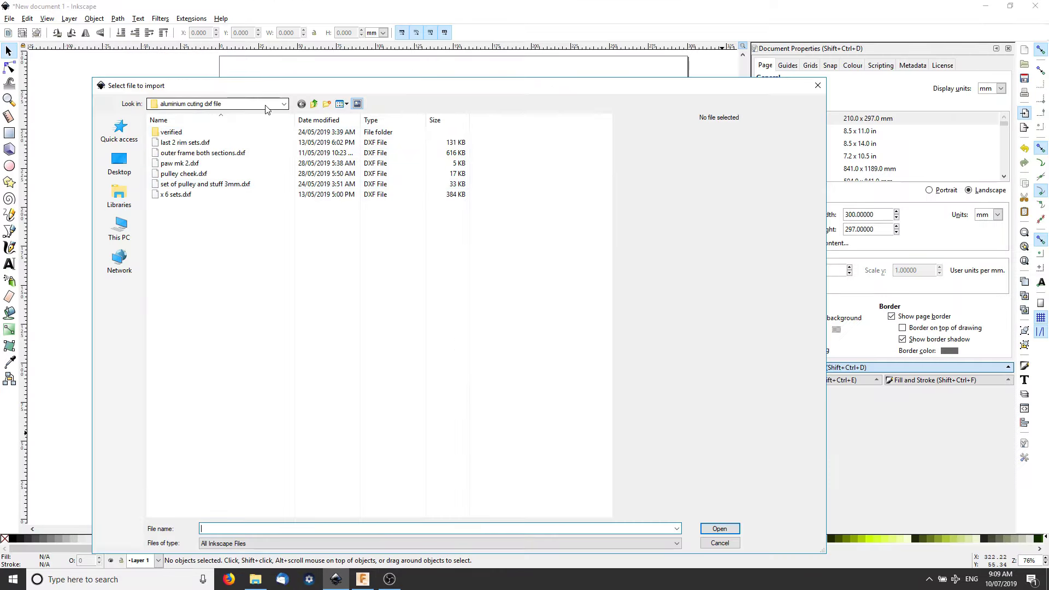
- Import the Mad Max Fury face image from cnc designgs > mad max clock
left_click(282, 105)
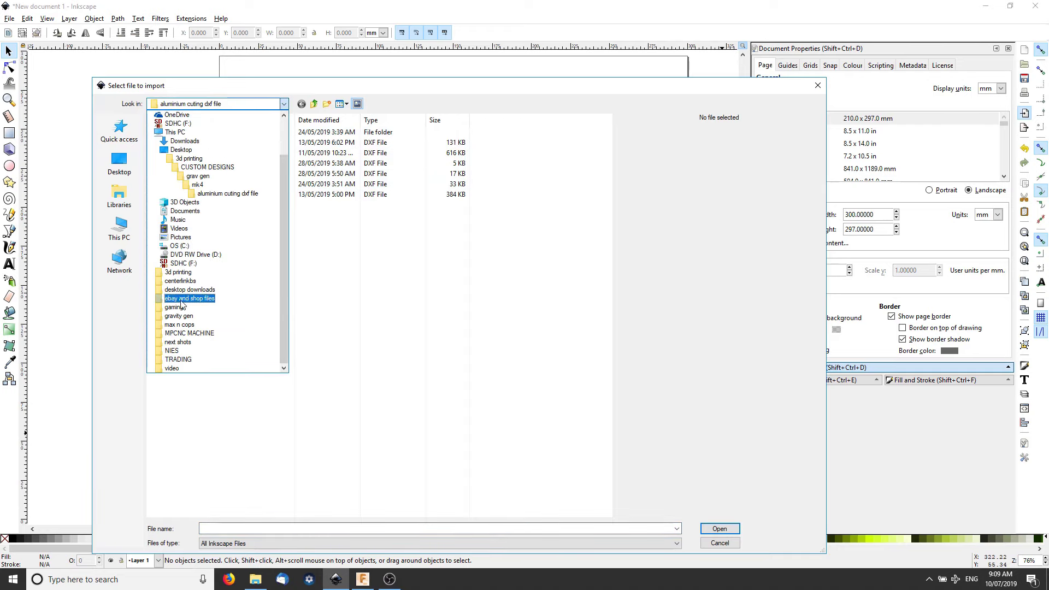
left_click(184, 326)
left_click(284, 104)
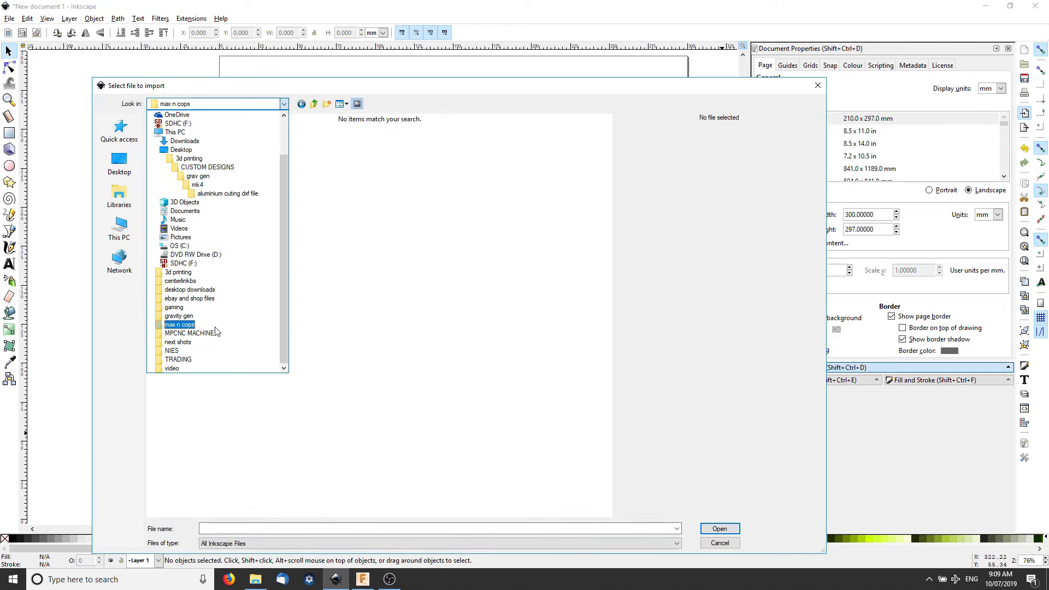
left_click(189, 332)
double_click(181, 173)
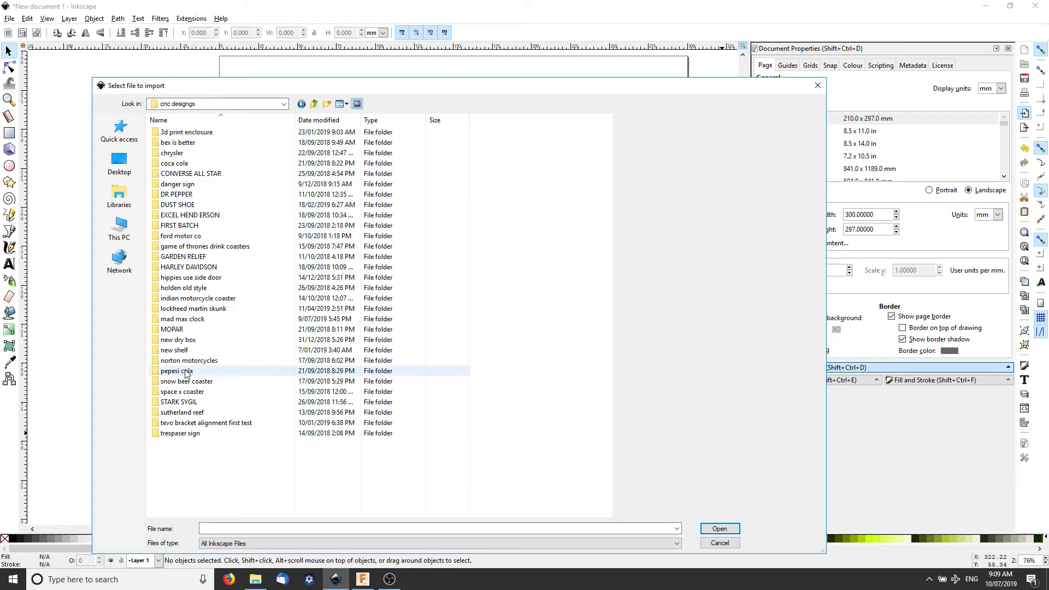
left_click(190, 321)
double_click(190, 322)
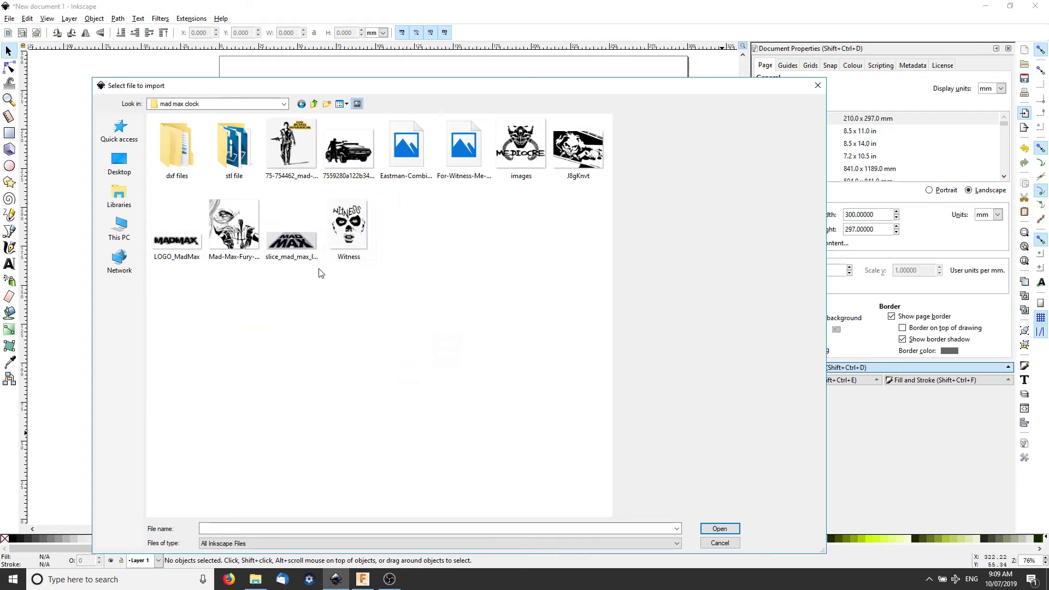
left_click(236, 234)
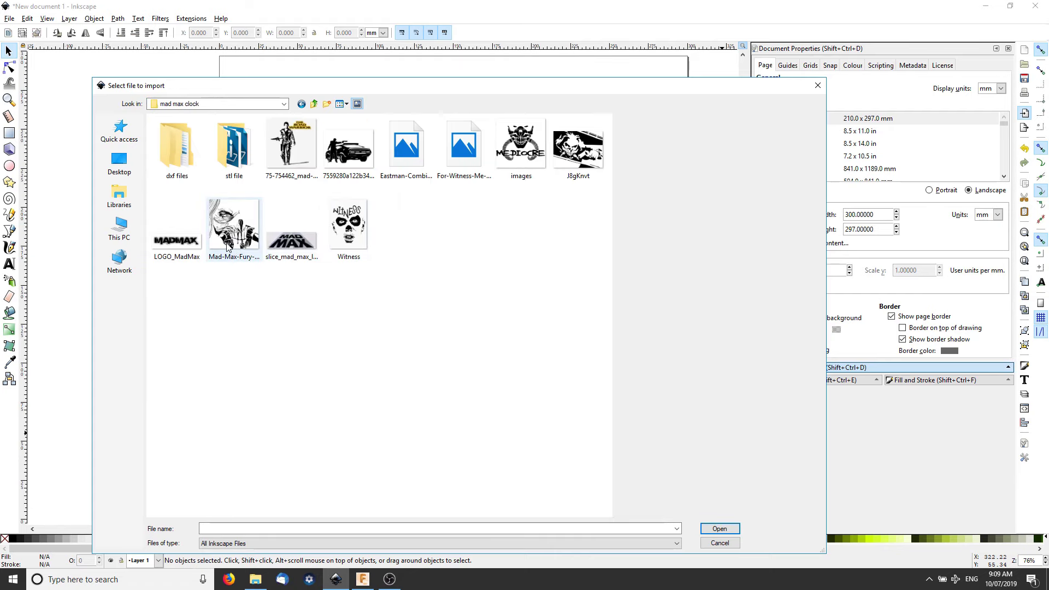
double_click(236, 234)
- Move the face image onto the page and resize it to about 240 mm square
scroll(413, 349, "down", 6, "ctrl")
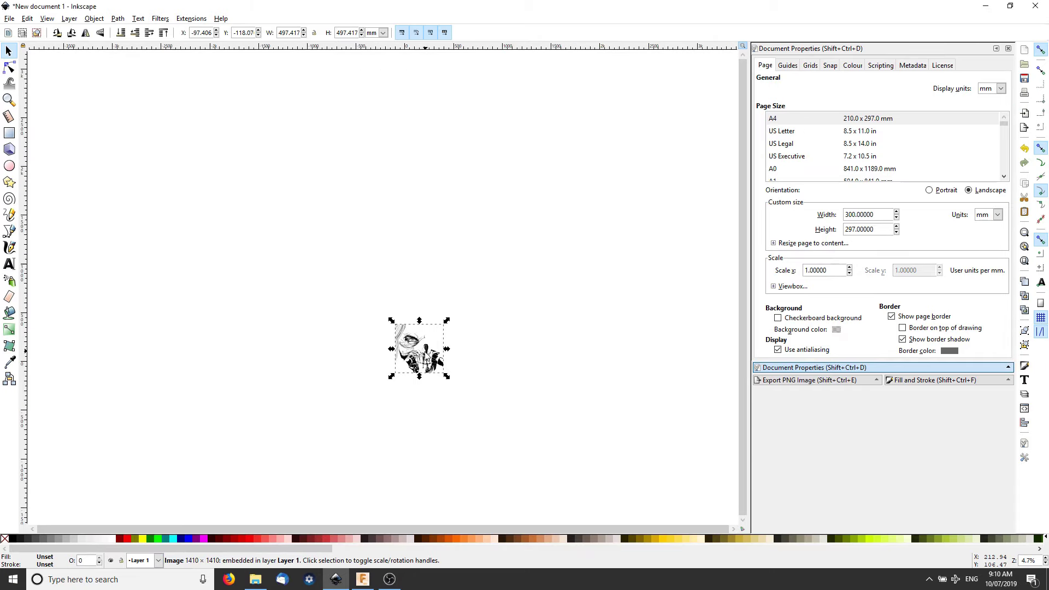
scroll(427, 366, "up", 6, "ctrl")
scroll(427, 365, "down", 2, "ctrl")
left_click_drag(533, 109, 371, 270)
left_click_drag(281, 366, 354, 291)
scroll(354, 291, "up", 2, "ctrl")
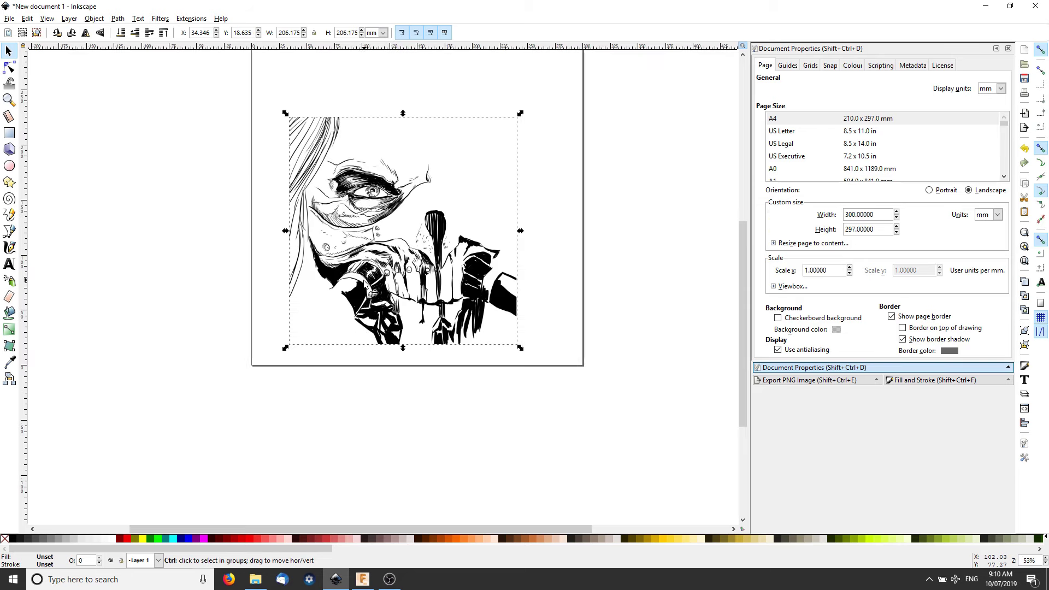
scroll(354, 198, "up", 1, "ctrl")
left_click_drag(545, 128, 470, 180, "ctrl")
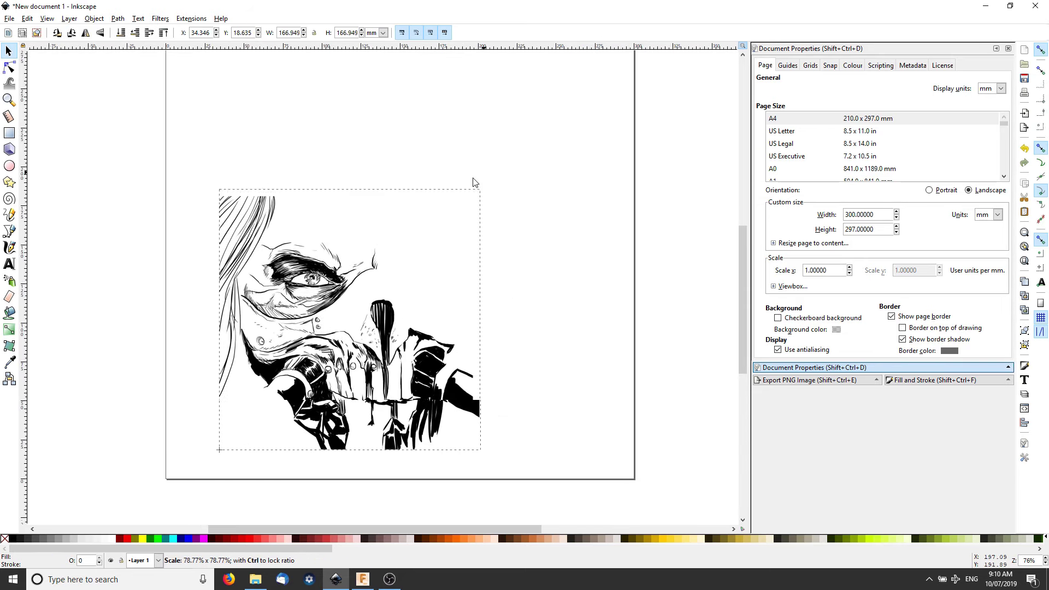
scroll(284, 253, "up", 2, "ctrl")
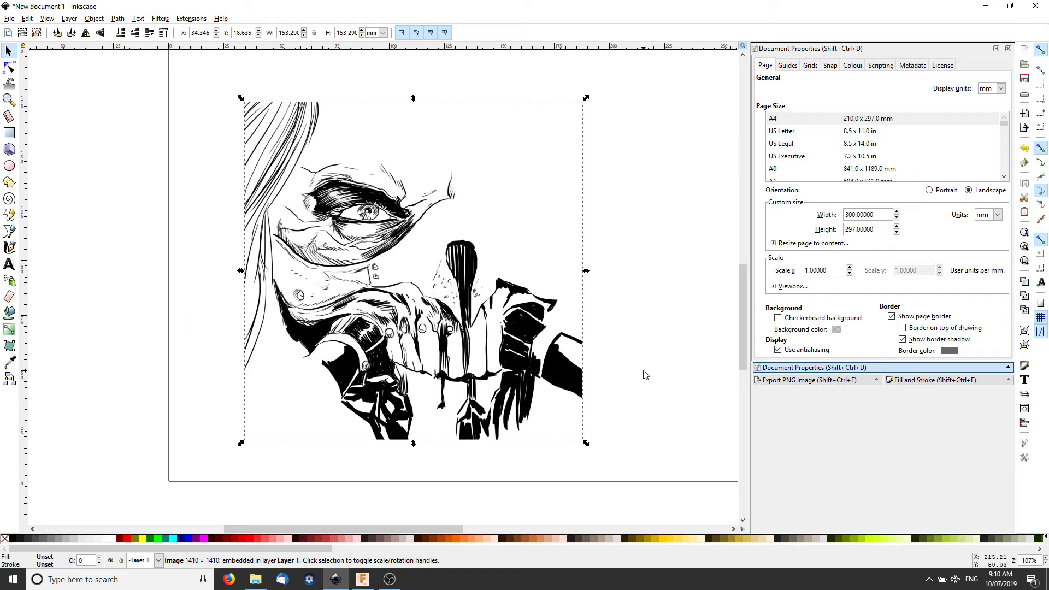
scroll(643, 376, "down", 2, "ctrl")
scroll(445, 320, "right", 5)
scroll(377, 337, "up", 2, "ctrl")
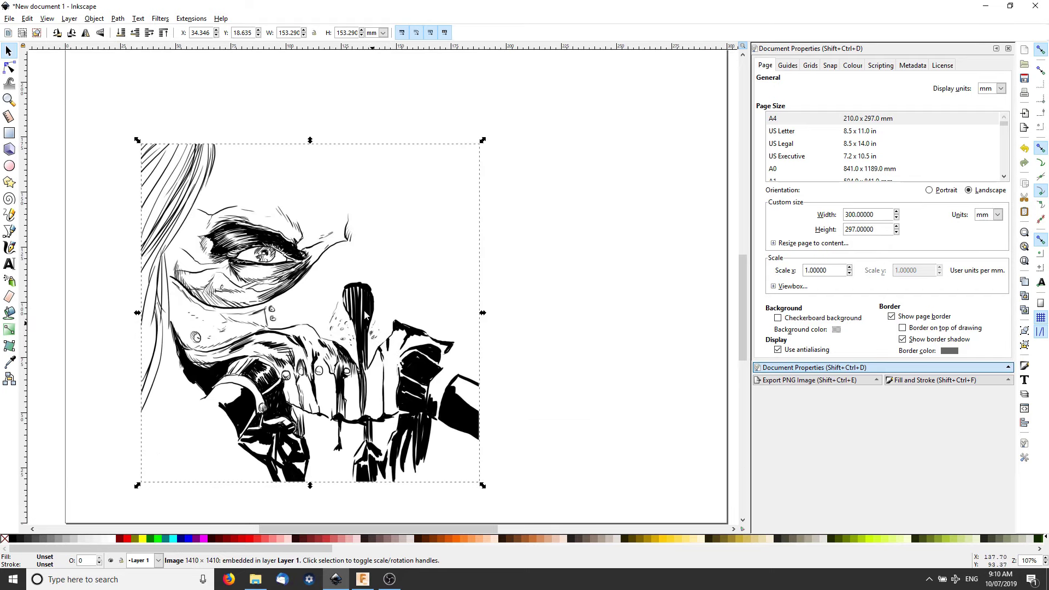
scroll(335, 386, "down", 2, "ctrl")
mouse_move(409, 263)
left_mouse_down("ctrl")
mouse_move(518, 149)
mouse_move(505, 172)
left_mouse_up("ctrl")
scroll(518, 333, "up", 1, "ctrl")
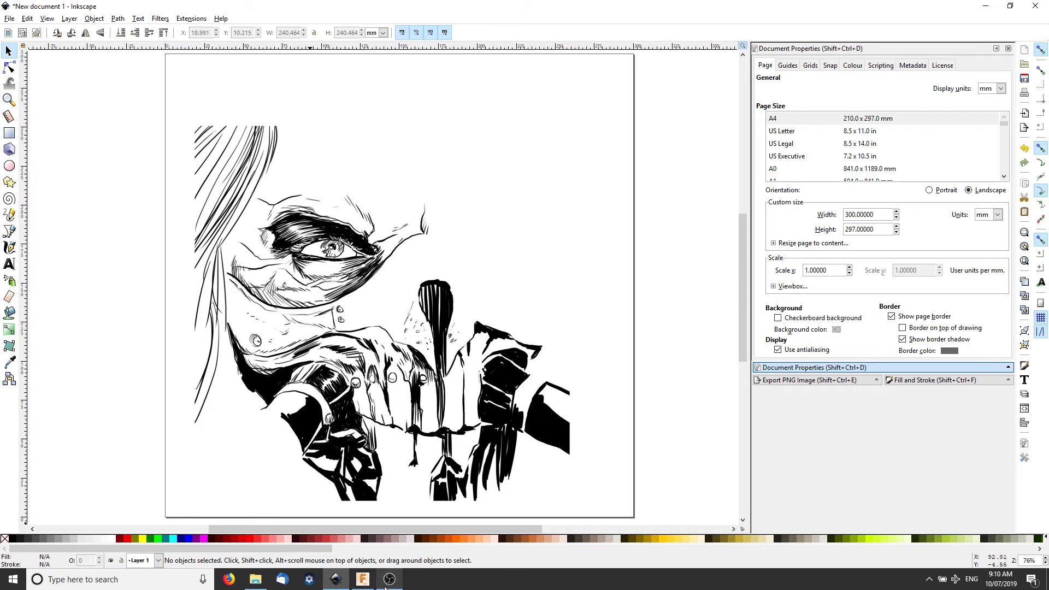
- Orbit the Fusion 360 clock to check the MADMAX text, then return to Inkscape
left_click(362, 579)
middle_click_drag(425, 437, 559, 439, "shift")
scroll(624, 401, "up", 5)
scroll(428, 429, "down", 5)
mouse_move(428, 429)
middle_mouse_down("shift")
mouse_move(126, 376)
mouse_move(276, 451)
middle_mouse_up("shift")
scroll(275, 451, "up", 2)
left_click(389, 579)
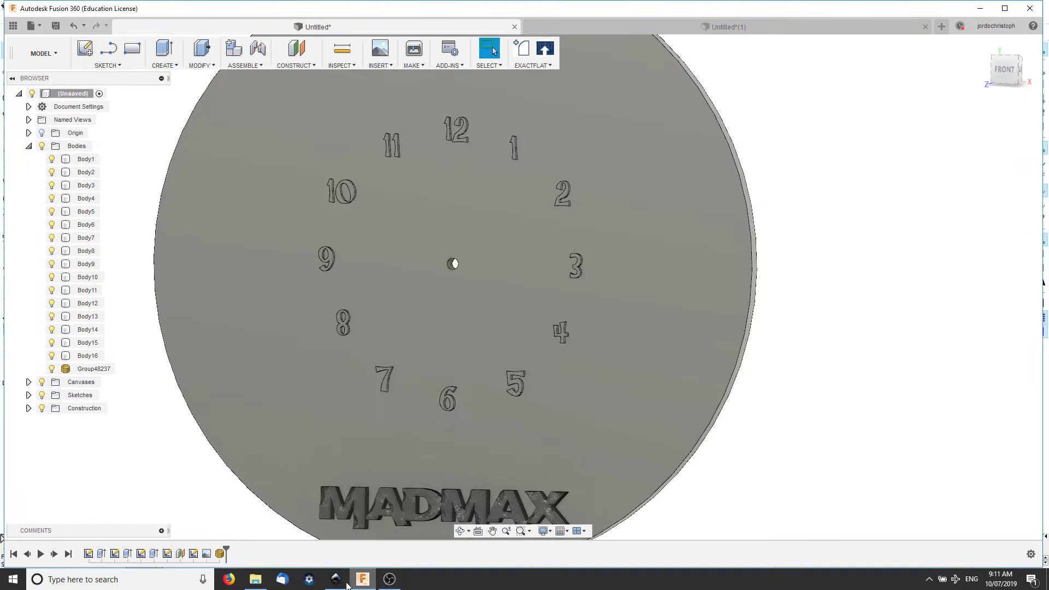
left_click(336, 579)
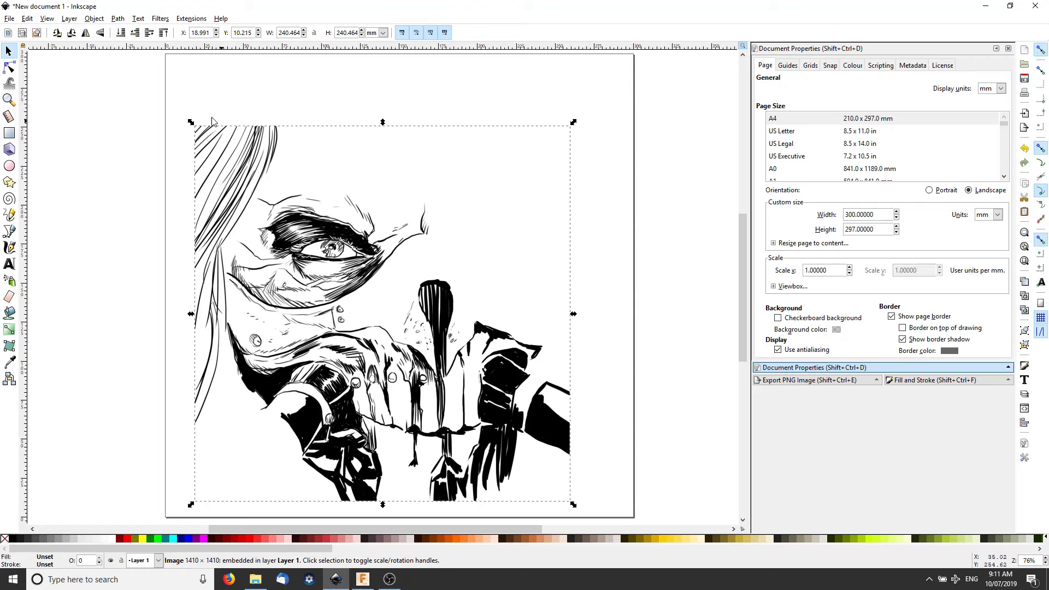
- Run Trace Bitmap on the face image and move the test traces aside
left_click(139, 19)
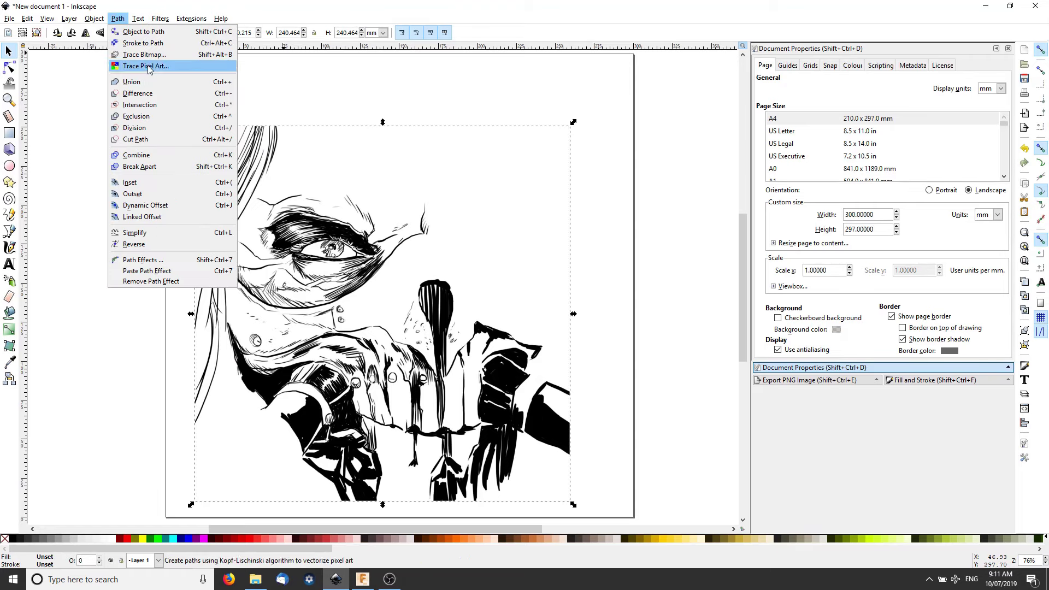
left_click(131, 67)
mouse_move(402, 351)
left_mouse_down()
mouse_move(175, 319)
mouse_move(719, 340)
left_mouse_up()
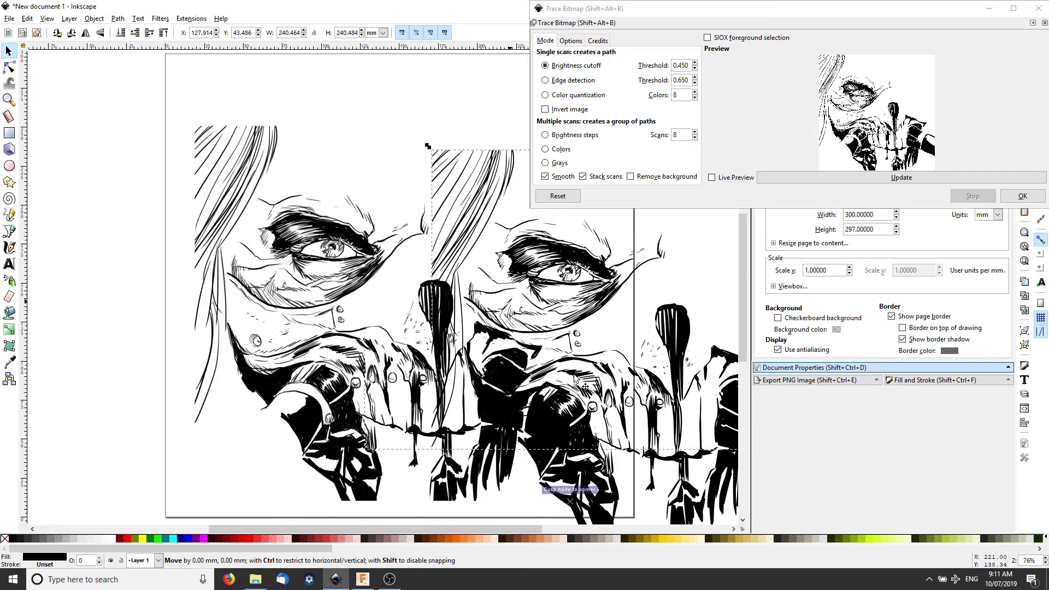
left_click_drag(124, 337, 422, 331)
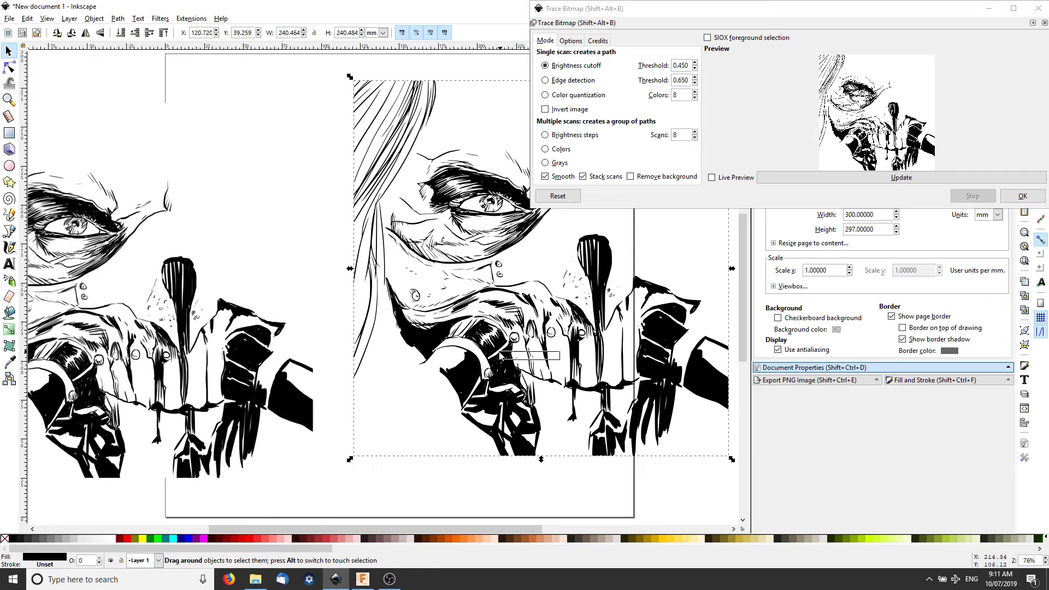
scroll(338, 327, "down", 3, "ctrl")
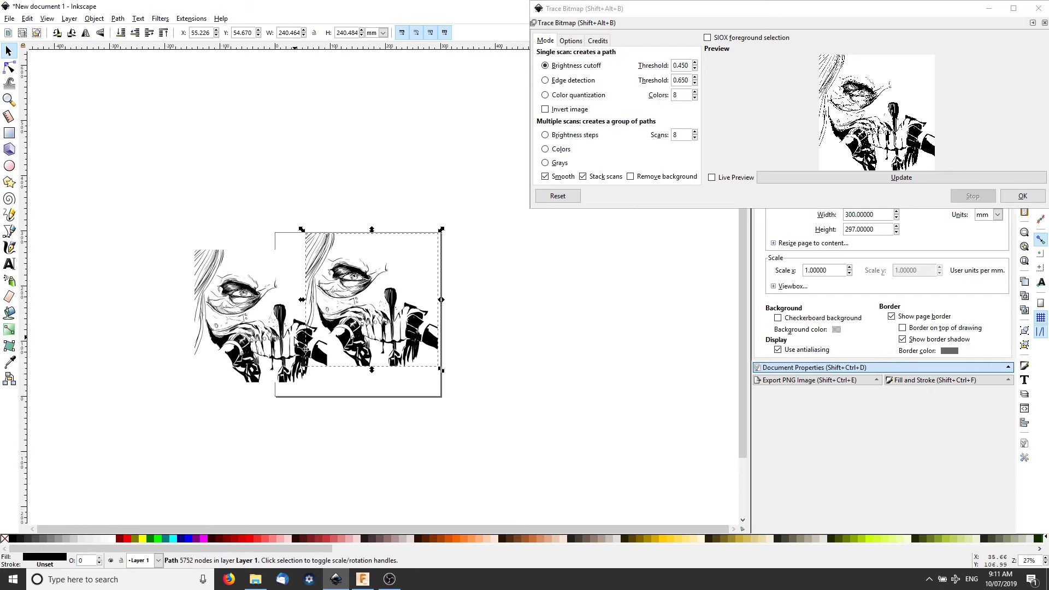
scroll(292, 338, "up", 3, "ctrl")
scroll(291, 335, "down", 1, "ctrl")
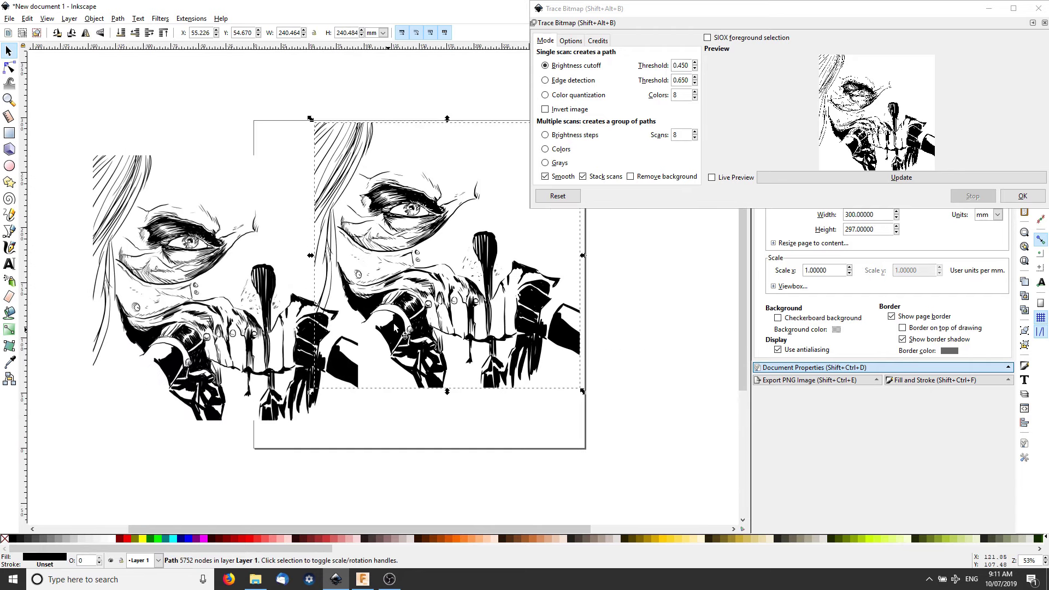
left_click_drag(380, 335, 371, 360)
mouse_move(215, 322)
left_mouse_down()
mouse_move(167, 343)
mouse_move(267, 414)
mouse_move(219, 247)
left_mouse_up()
left_click(1022, 196)
- Delete the unwanted test traces and close the Trace Bitmap settings
key("Delete")
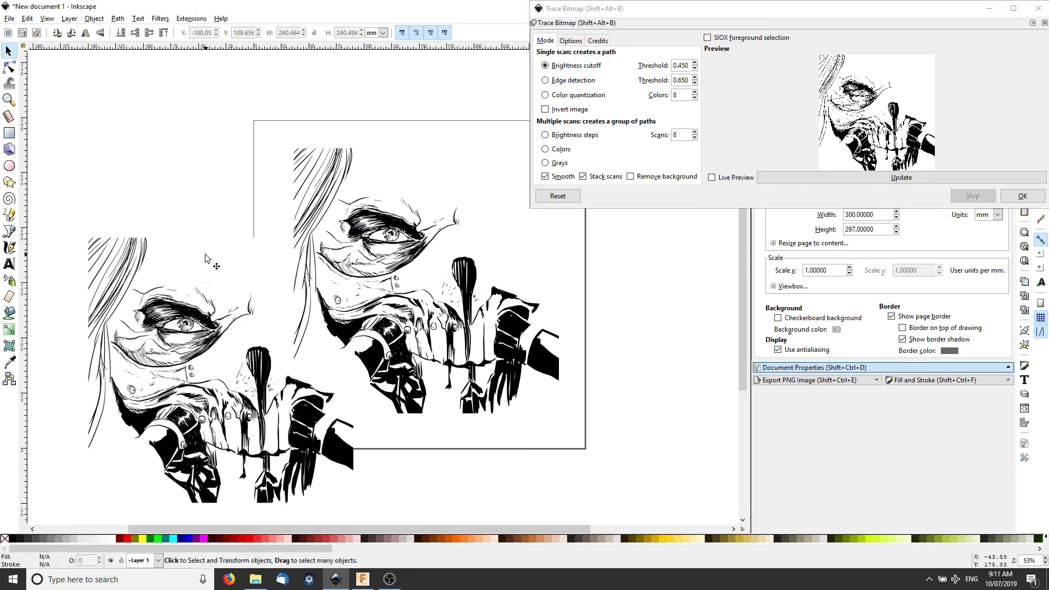
left_click(230, 423)
left_click(1022, 196)
left_click_drag(158, 454, 658, 428)
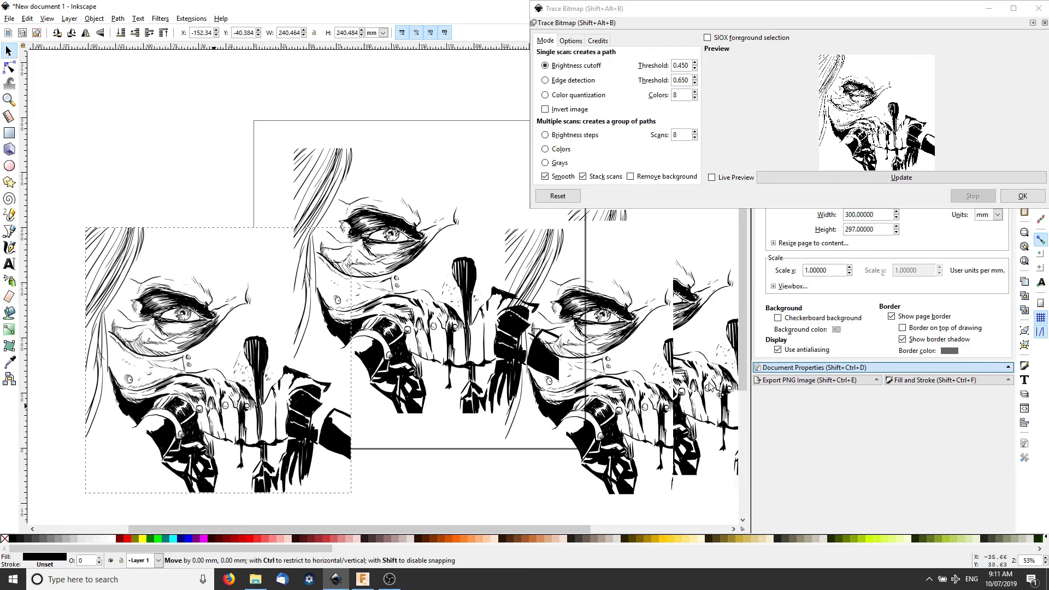
key("Delete")
left_click(335, 412)
key("Delete")
left_click(1022, 196)
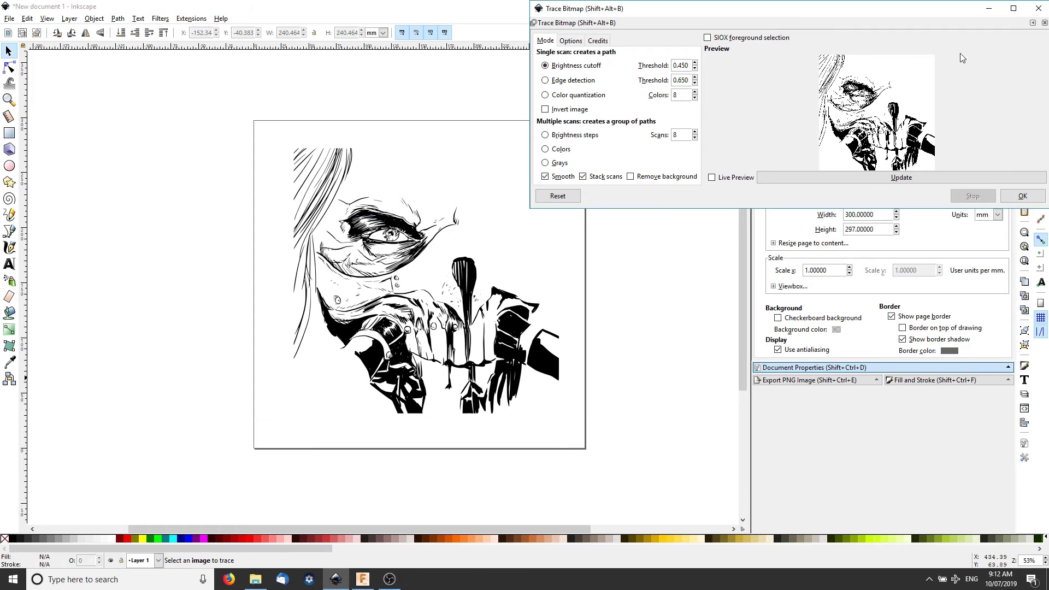
left_click(1038, 9)
key("ctrl+z")
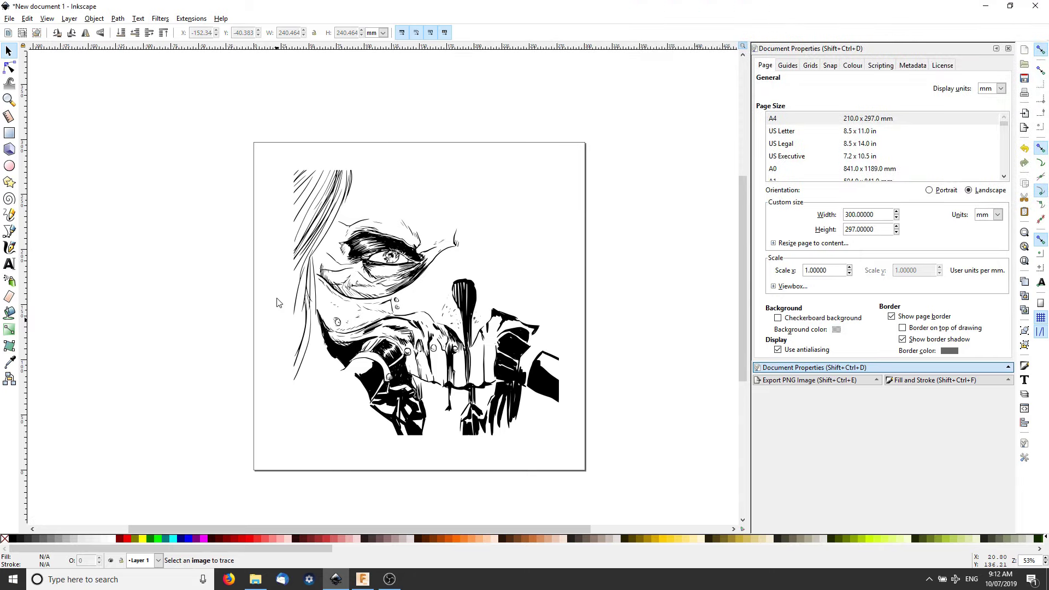
left_click(632, 432)
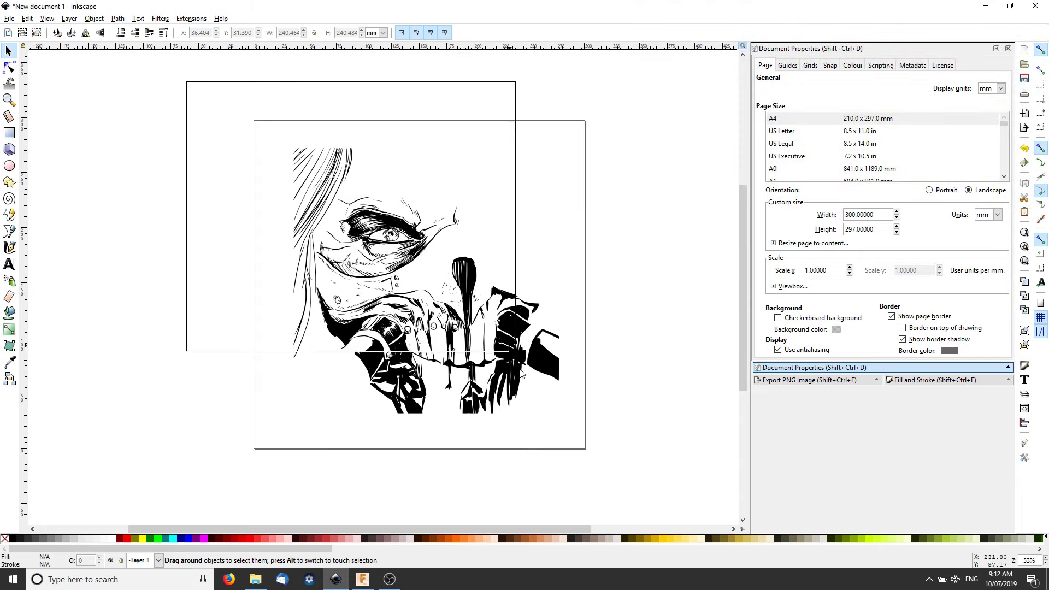
- Select the face drawing, convert it to a path, and trace it into vectors
left_click_drag(188, 82, 568, 424)
left_click(118, 18)
left_click(143, 31)
left_click(118, 18)
left_click(126, 54)
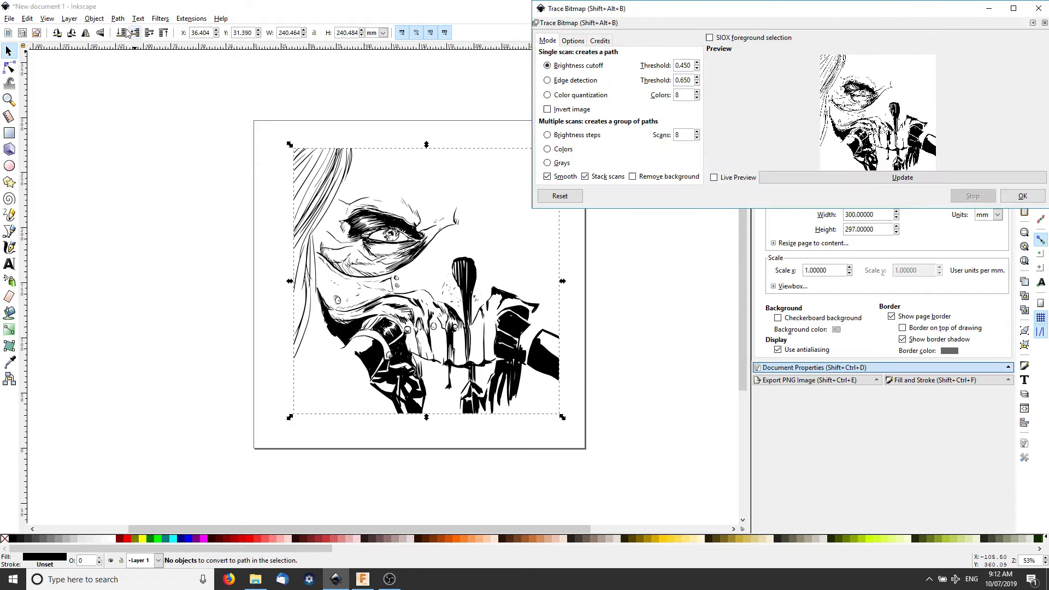
left_click(1021, 196)
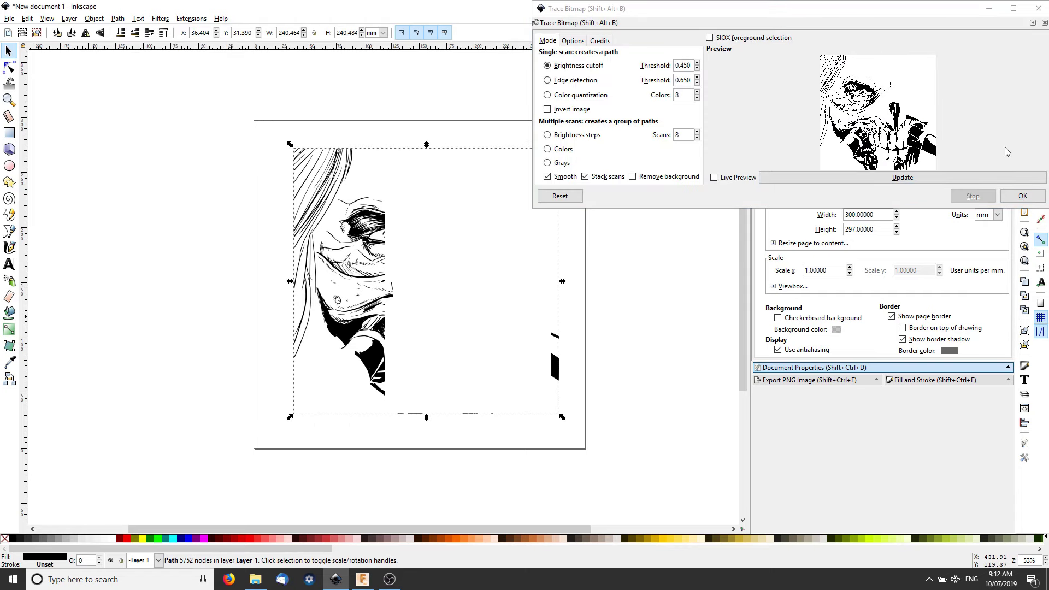
left_click_drag(356, 277, 340, 283)
- Apply Stroke to Path, producing a 31817-node outline about 240.6 mm square
left_click(118, 18)
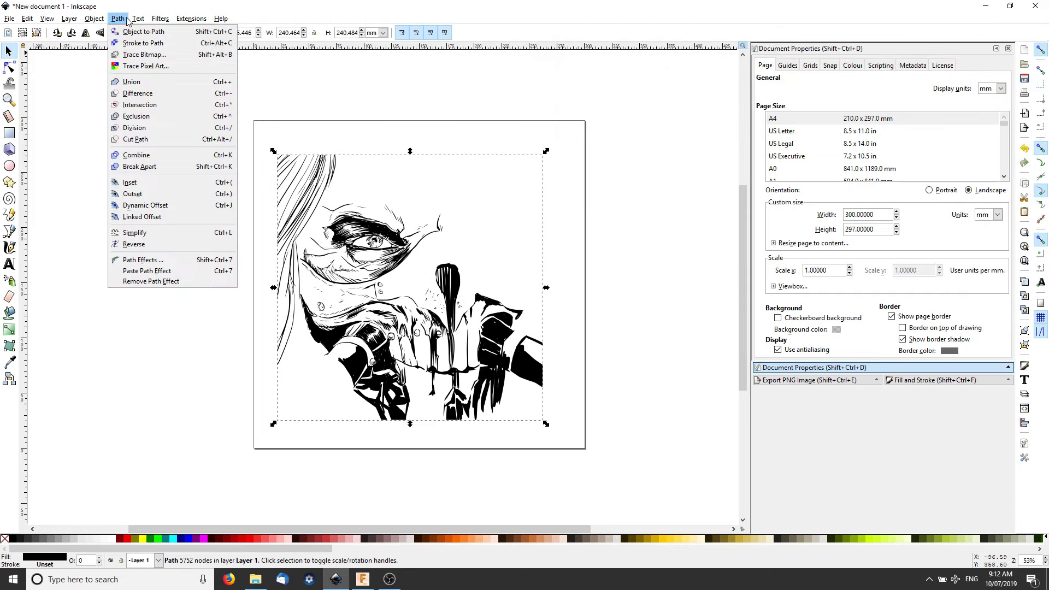
left_click(133, 45)
left_click(10, 22)
left_click(196, 253)
scroll(261, 340, "up", 2, "ctrl")
scroll(269, 329, "down", 1, "ctrl")
scroll(183, 286, "down", 1, "ctrl")
scroll(127, 294, "up", 1, "ctrl")
scroll(127, 295, "down", 1, "ctrl")
scroll(131, 273, "up", 1, "ctrl")
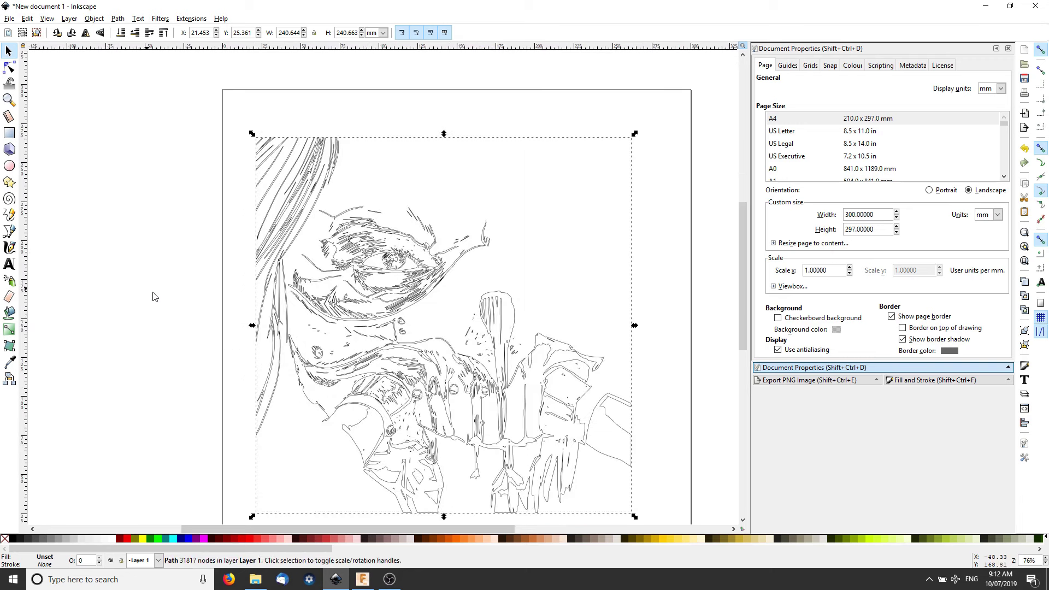
scroll(150, 295, "down", 1, "ctrl")
- Save the traced drawing as imotep.svg in mad max clock/dxf files
left_click(9, 20)
left_click(32, 96)
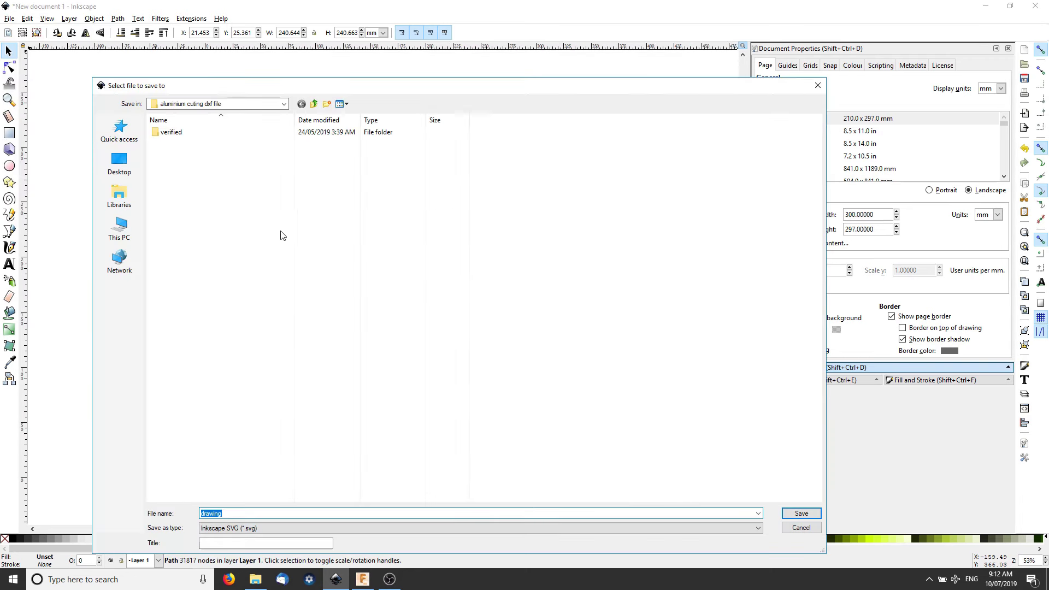
left_click(270, 109)
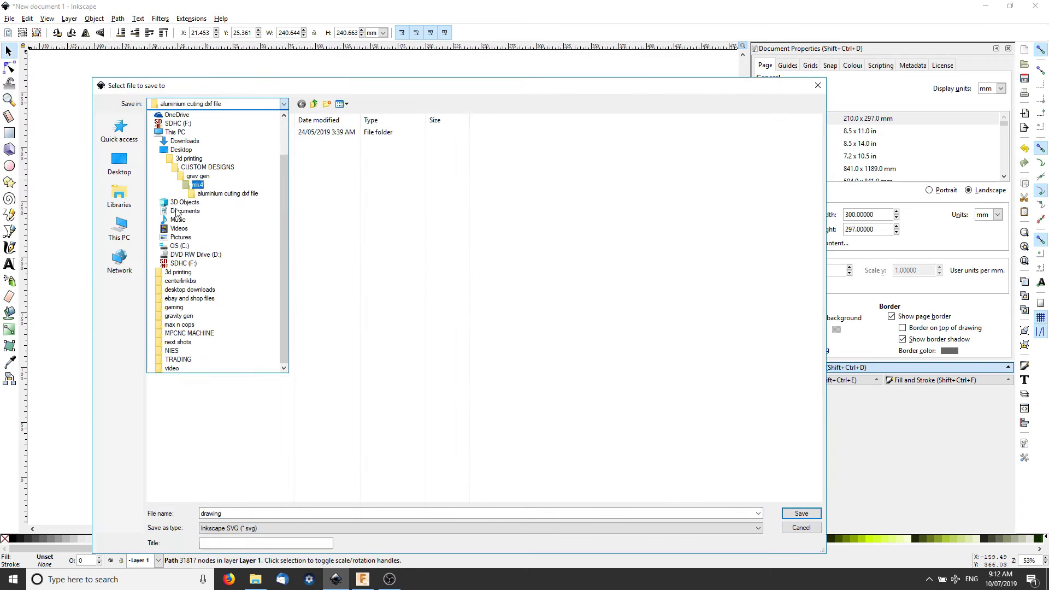
left_click(198, 311)
double_click(176, 133)
double_click(180, 180)
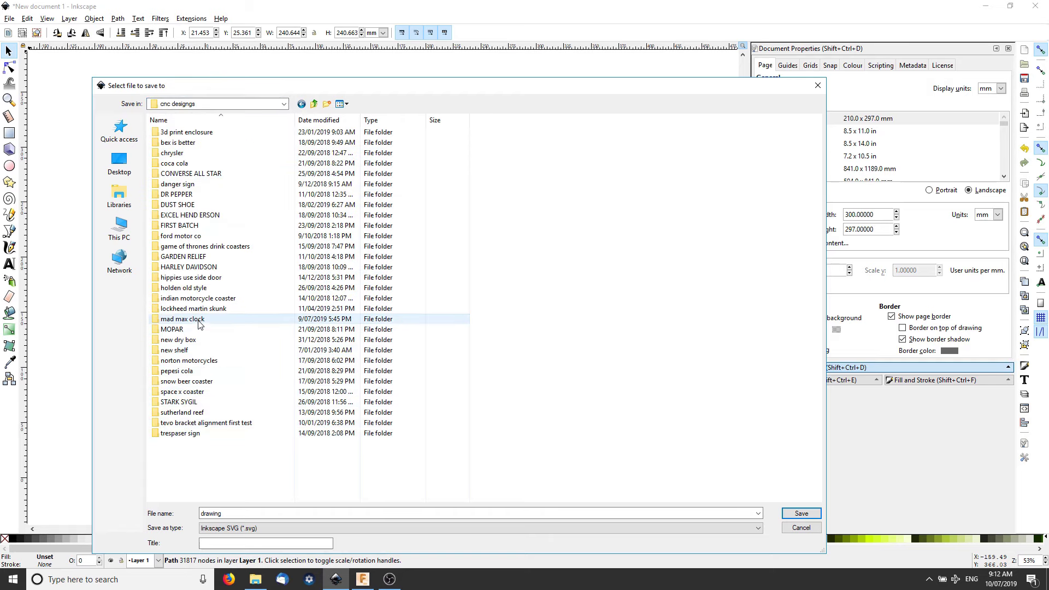
double_click(197, 319)
double_click(182, 158)
left_click(263, 513)
type("imotep")
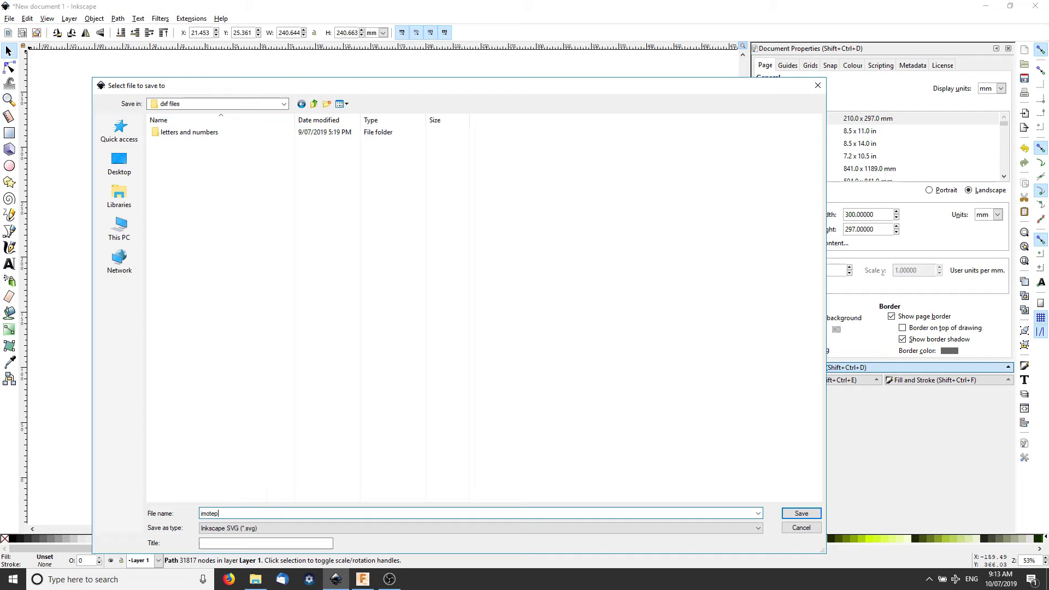
key("Return")
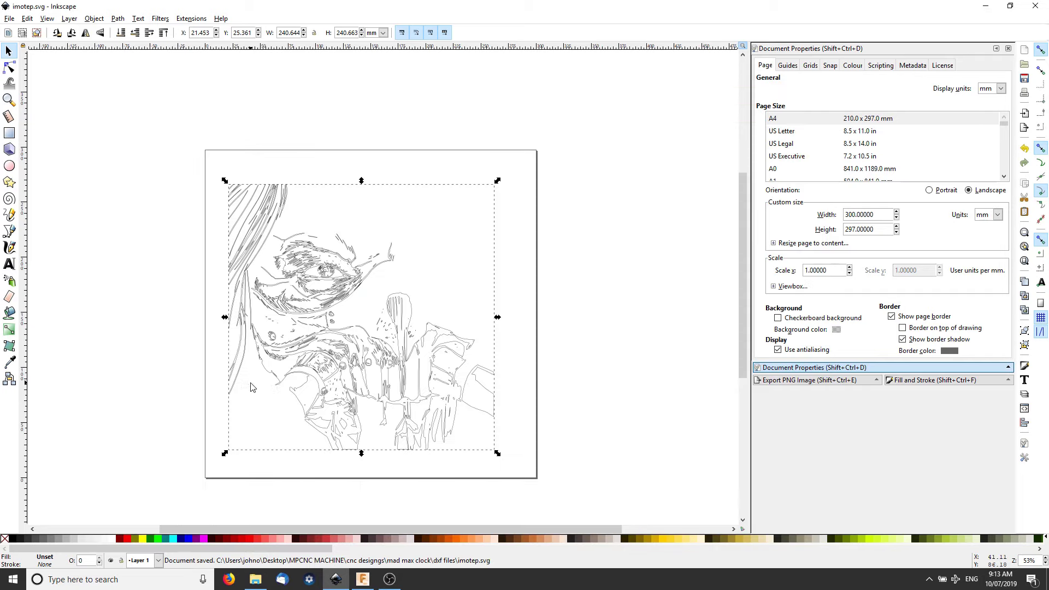
- In Fusion 360, start inserting a DXF, browse to the dxf files folder, then cancel
left_click(363, 579)
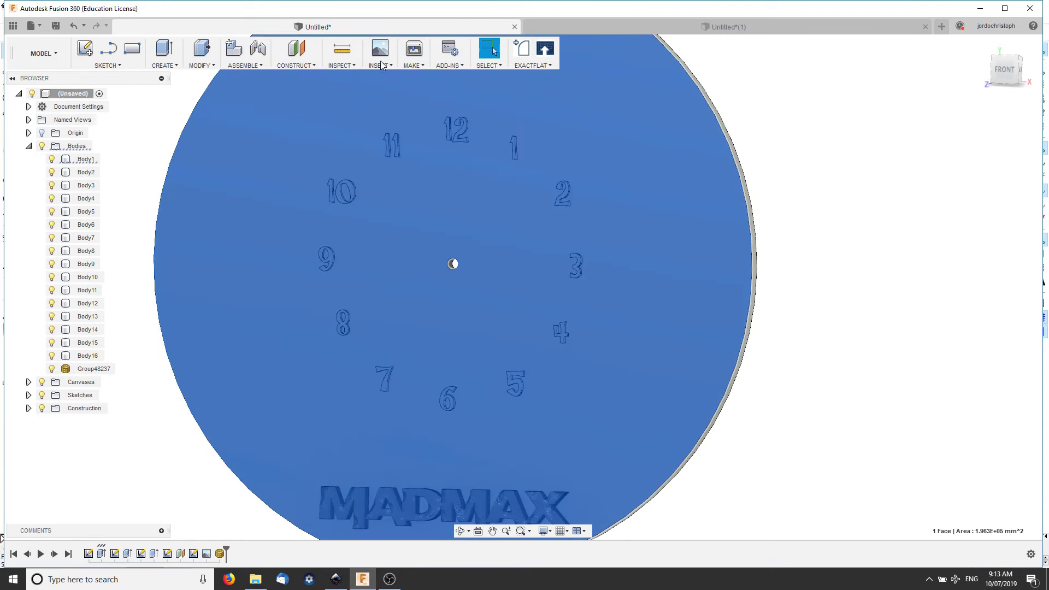
left_click(380, 65)
left_click(404, 131)
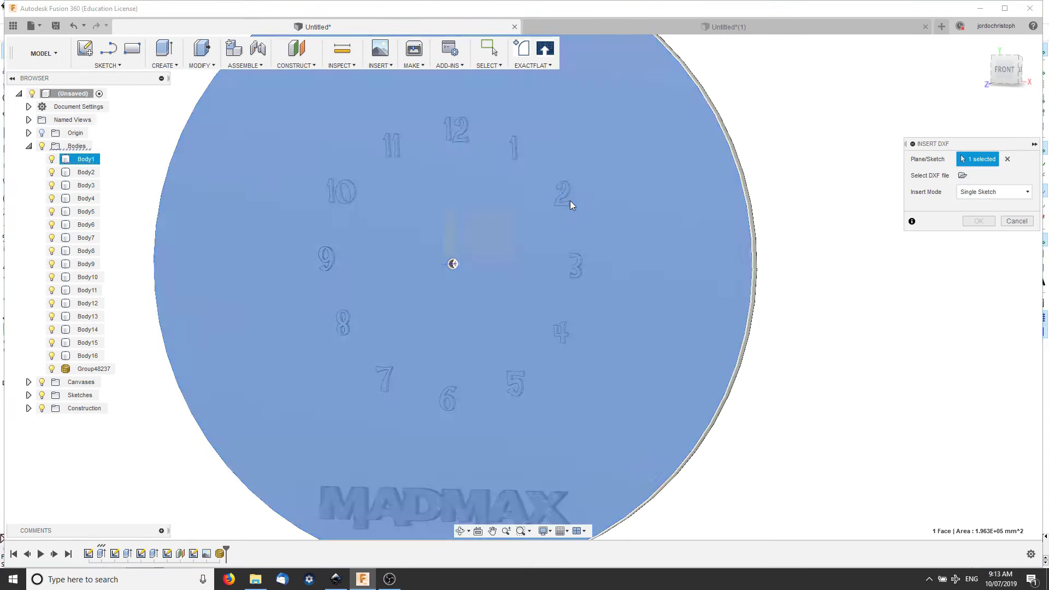
left_click(962, 175)
left_click(320, 44)
double_click(135, 118)
left_click(761, 452)
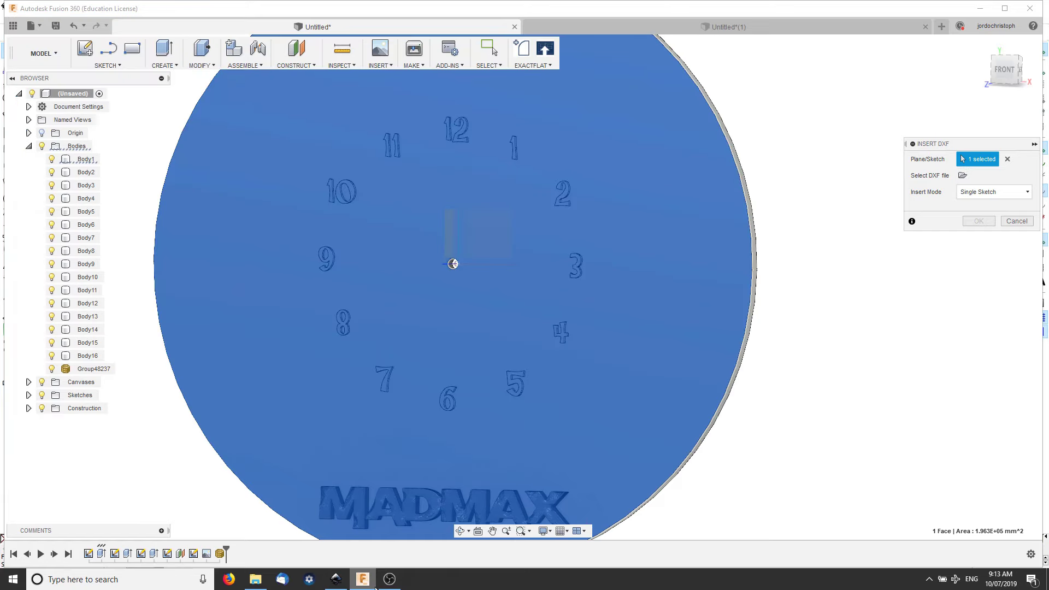
- Save the drawing again as imotep.dxf in Desktop Cutting Plotter DXF R14 format
left_click(336, 579)
left_click(9, 18)
left_click(32, 112)
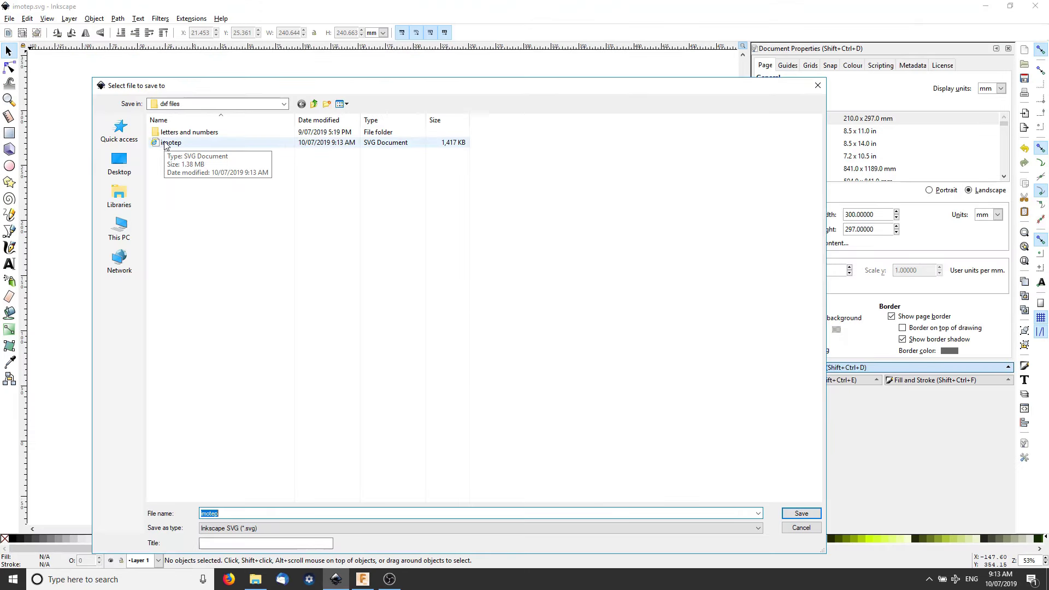
left_click(349, 528)
left_click(382, 435)
left_click(786, 512)
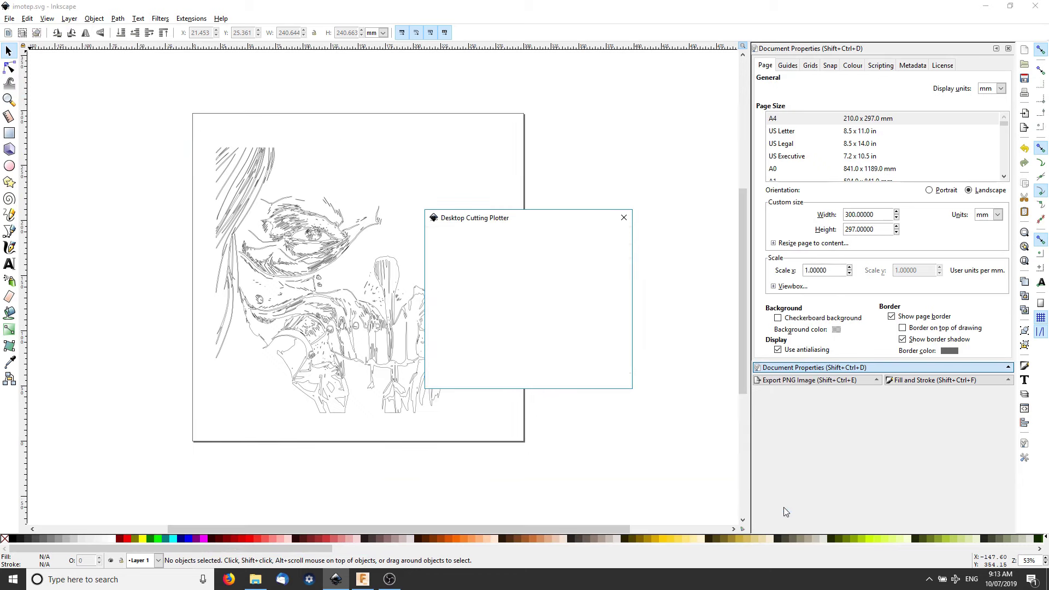
left_click(604, 377)
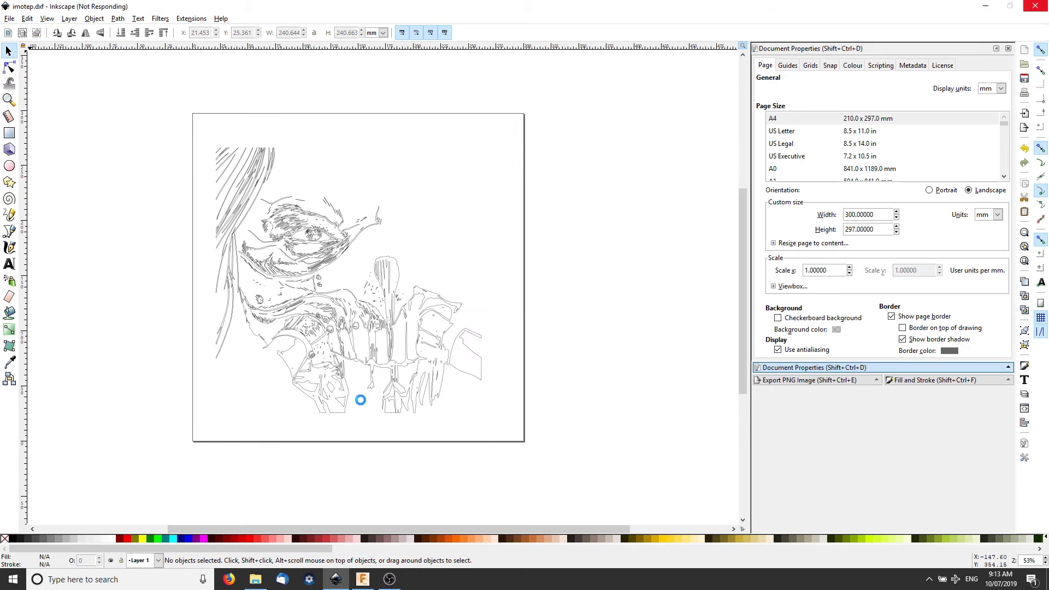
left_click(389, 579)
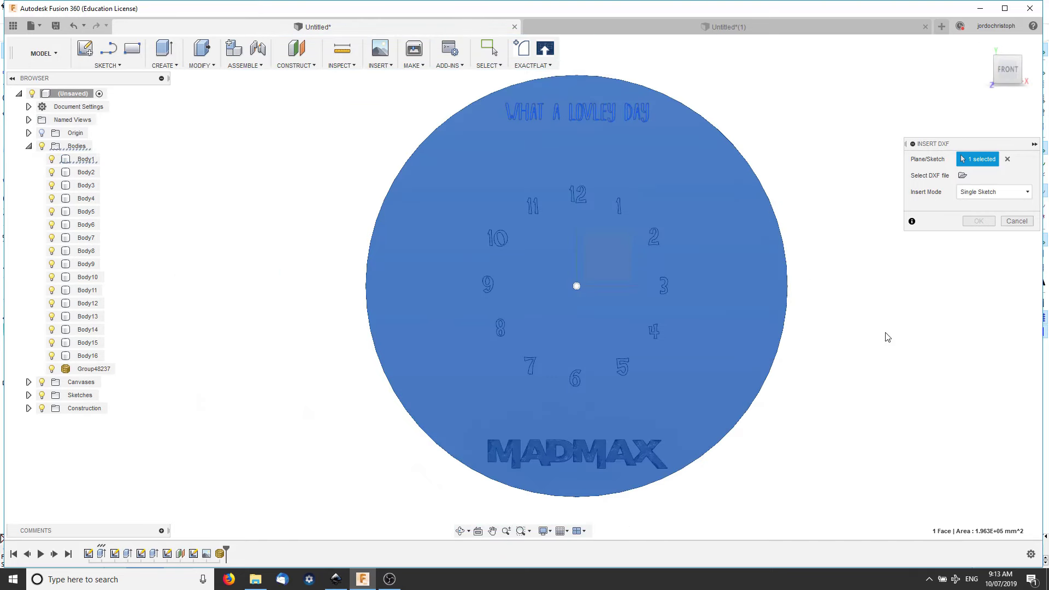
- Cancel the DXF insert and create a new component named 'dxf files'
left_click(1017, 221)
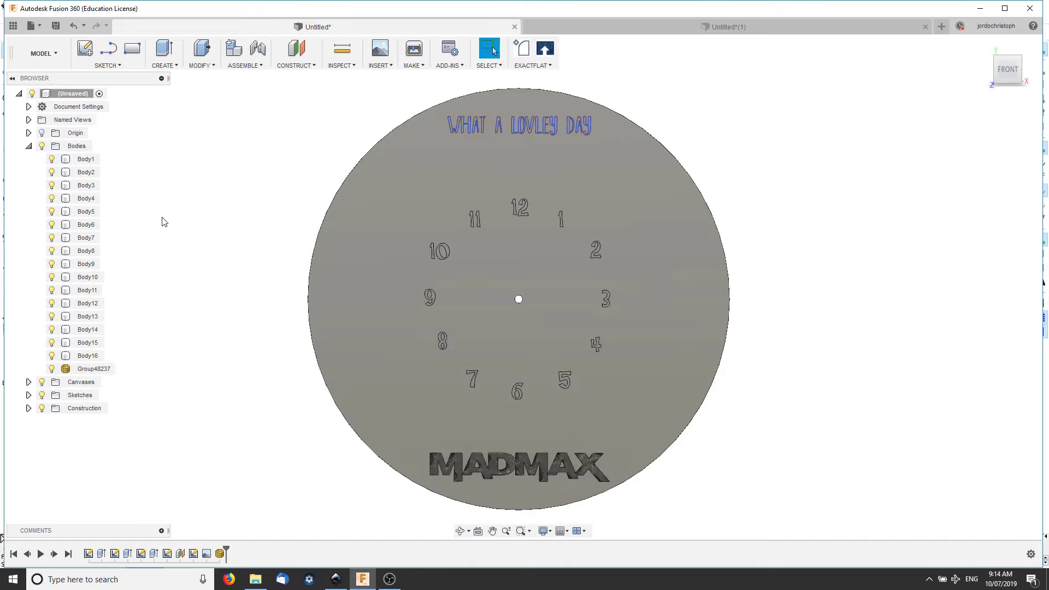
right_click(72, 94)
left_click(98, 124)
double_click(75, 421)
type("dxf files")
key("Return")
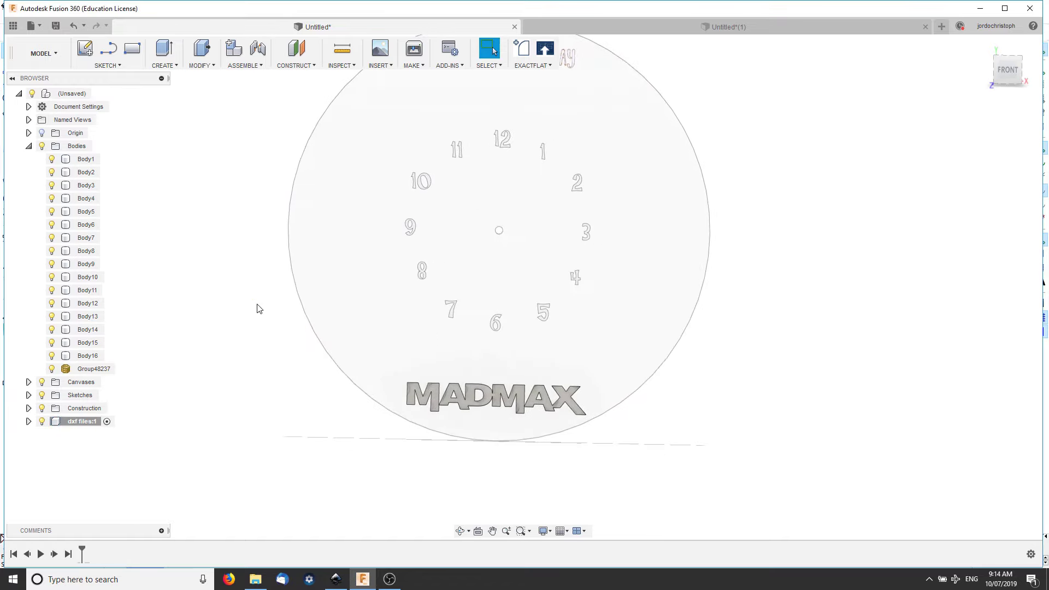
- Start a sketch on the disc face and project the disc outline into it
right_click(358, 293)
left_click(355, 344)
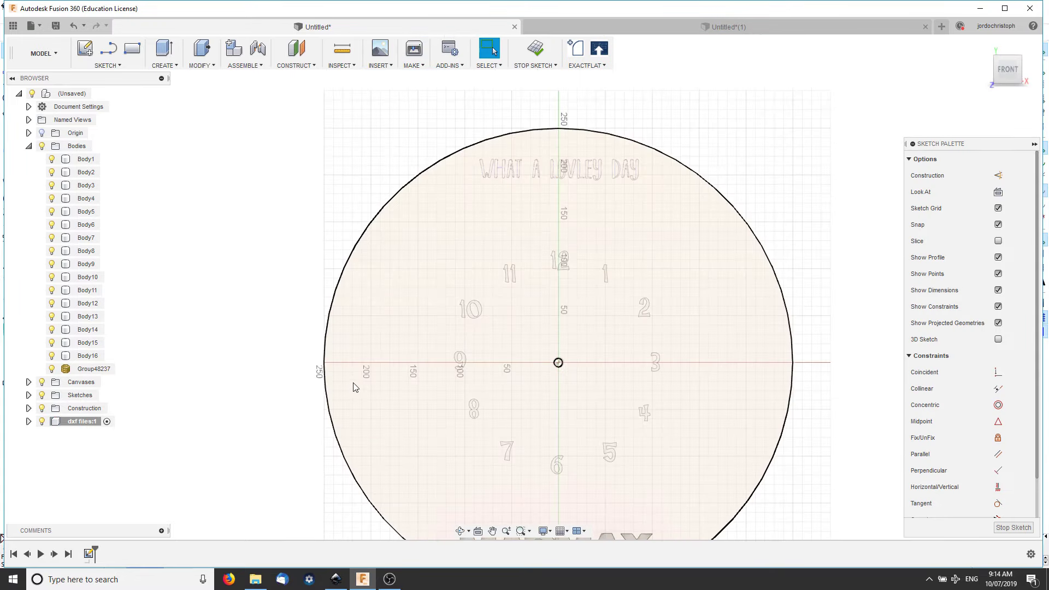
key("p")
left_click(398, 356)
key("Return")
scroll(391, 169, "up", 2)
scroll(411, 212, "up", 4)
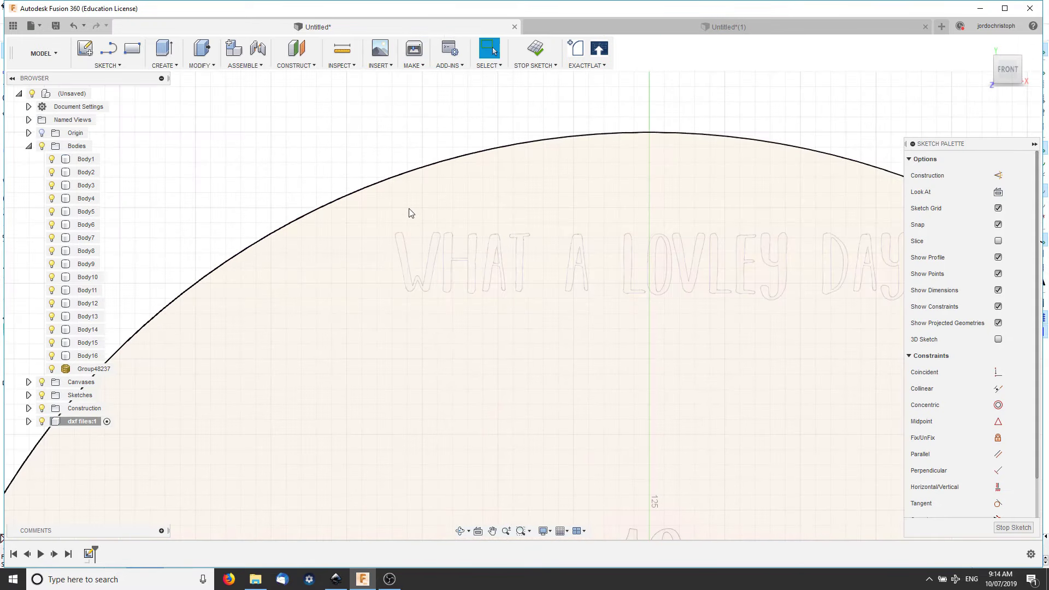
key("p")
left_click(386, 264)
key("Return")
- Lasso-select the WHAT A LOVLEY DAY letters and project them into the sketch
left_click(489, 64)
left_click(500, 104)
mouse_move(453, 203)
left_mouse_down()
mouse_move(885, 330)
mouse_move(838, 311)
mouse_move(768, 404)
mouse_move(401, 184)
left_mouse_up()
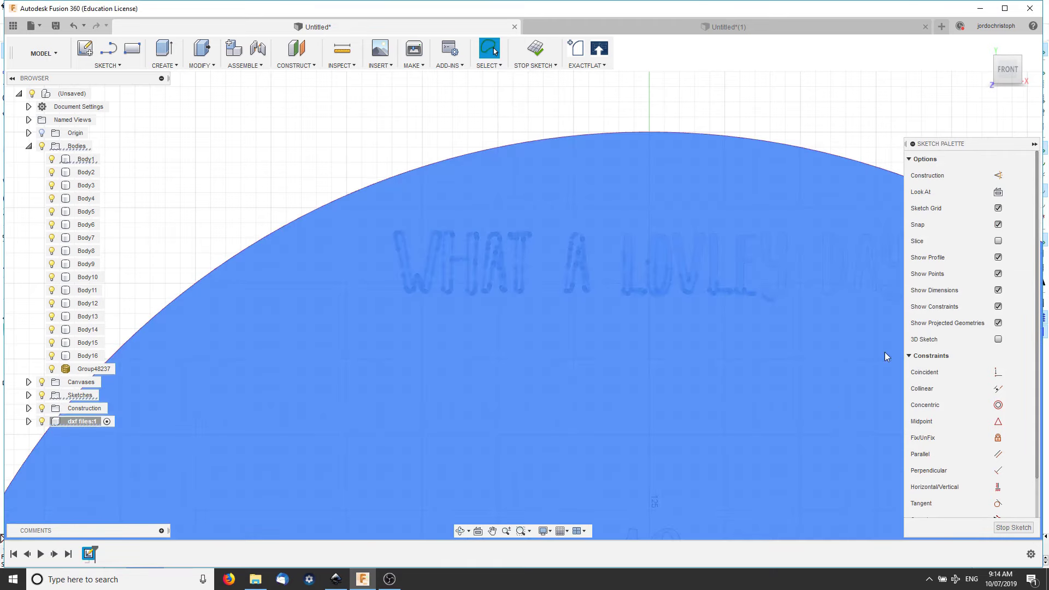
middle_click_drag(556, 131, 363, 152)
left_click_drag(448, 219, 213, 309)
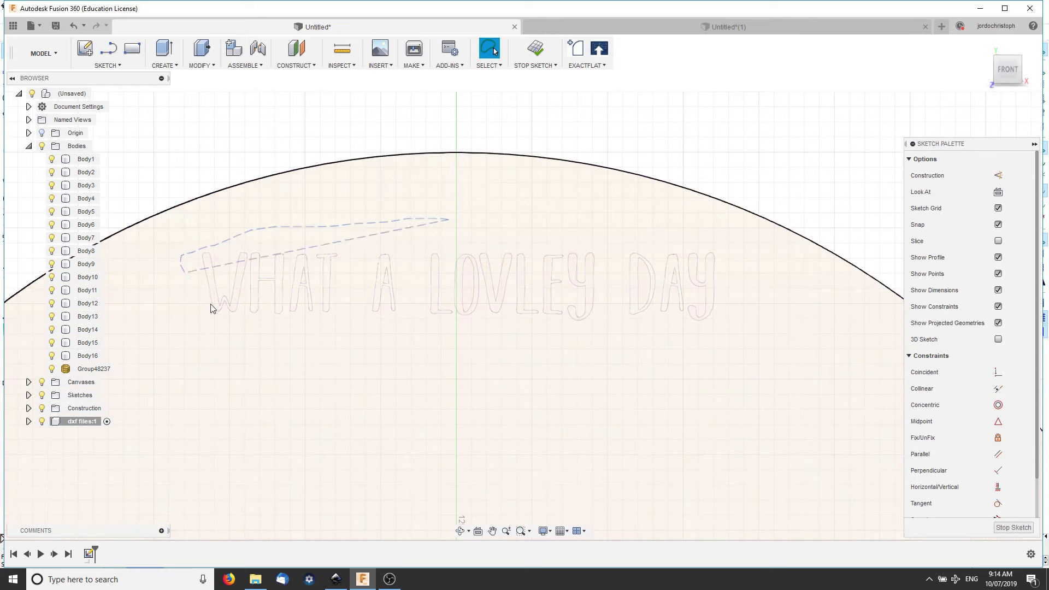
left_click_drag(595, 224, 508, 229)
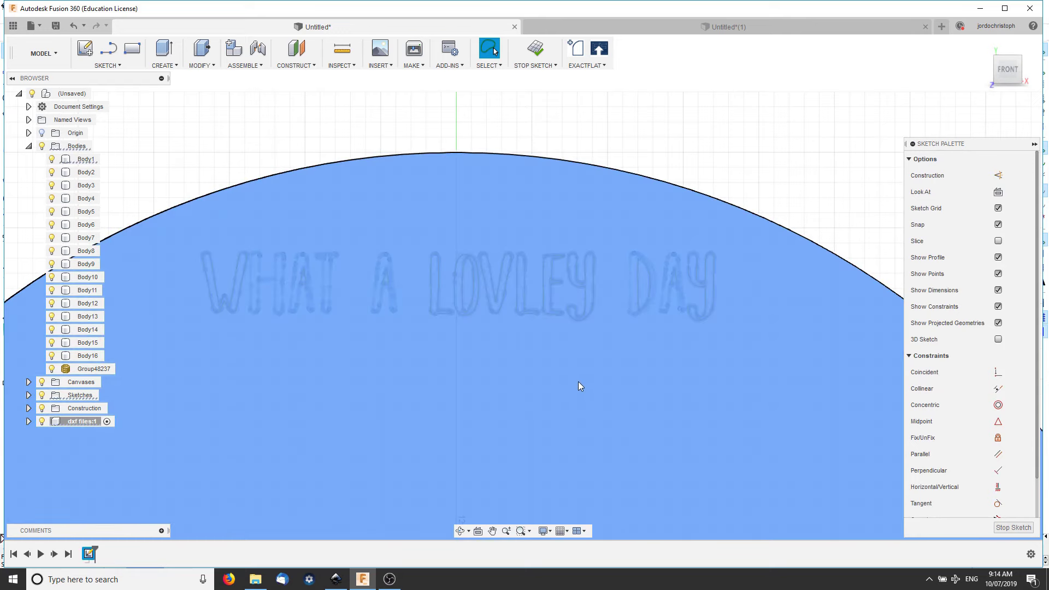
key("p")
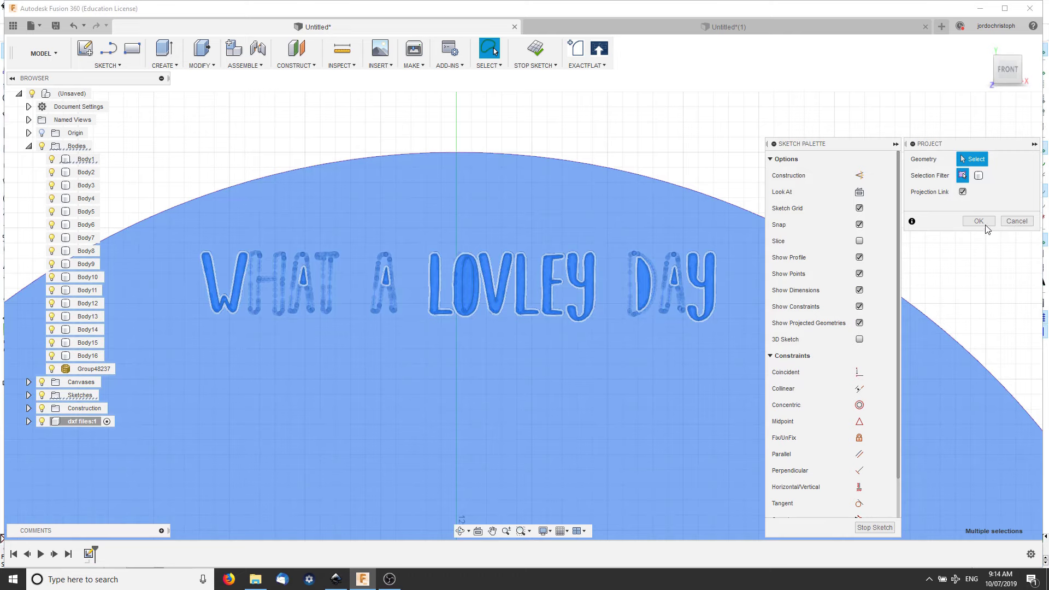
left_click(985, 226)
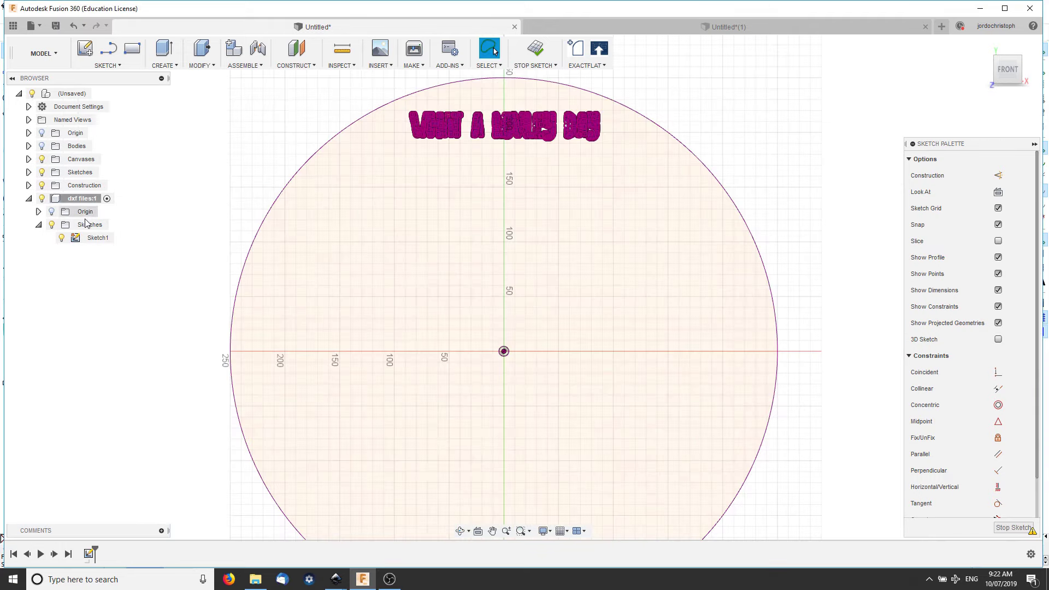
- Save Sketch1 as a DXF named 'blank clock' in the dxf files folder
left_click(93, 237)
right_click(96, 239)
left_click(129, 306)
double_click(226, 104)
left_click(184, 409)
type("blank clock")
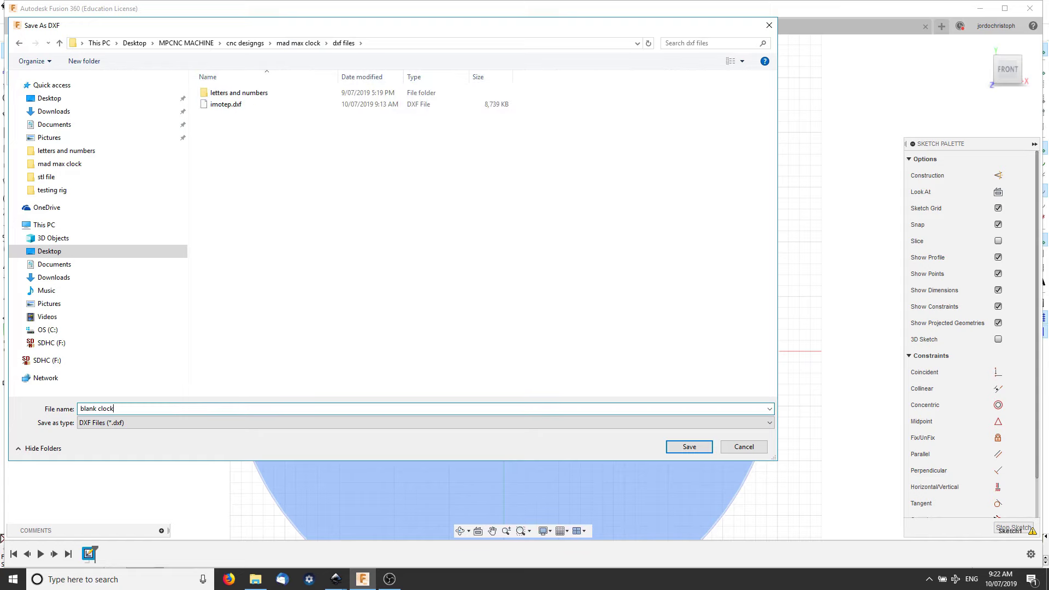
key("Return")
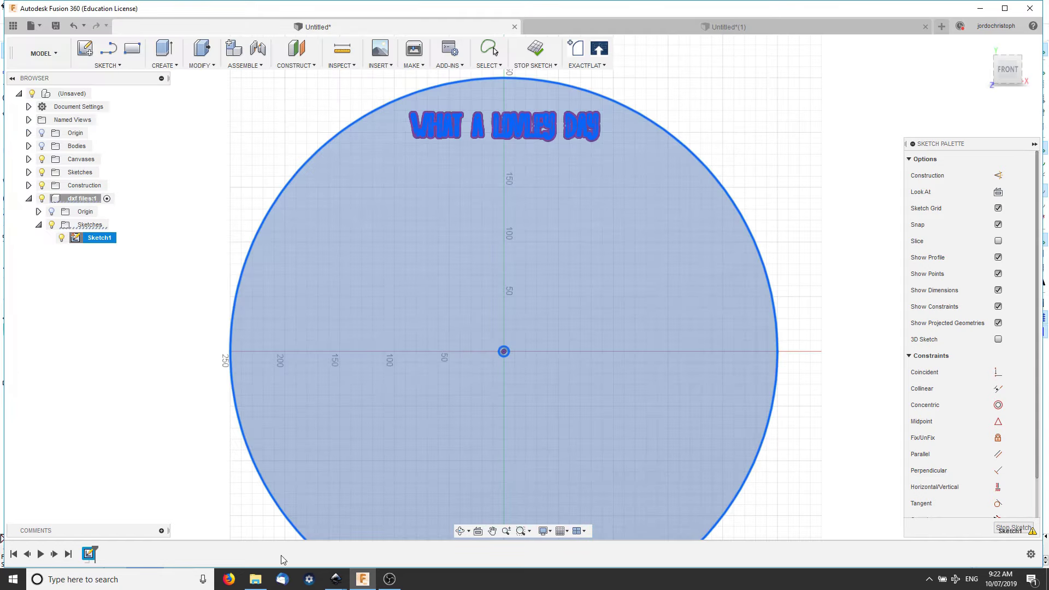
- In New document 2, move the line-art drawing off the page to the lower right
mouse_move(336, 579)
left_click(388, 525)
scroll(260, 376, "up", 3, "ctrl")
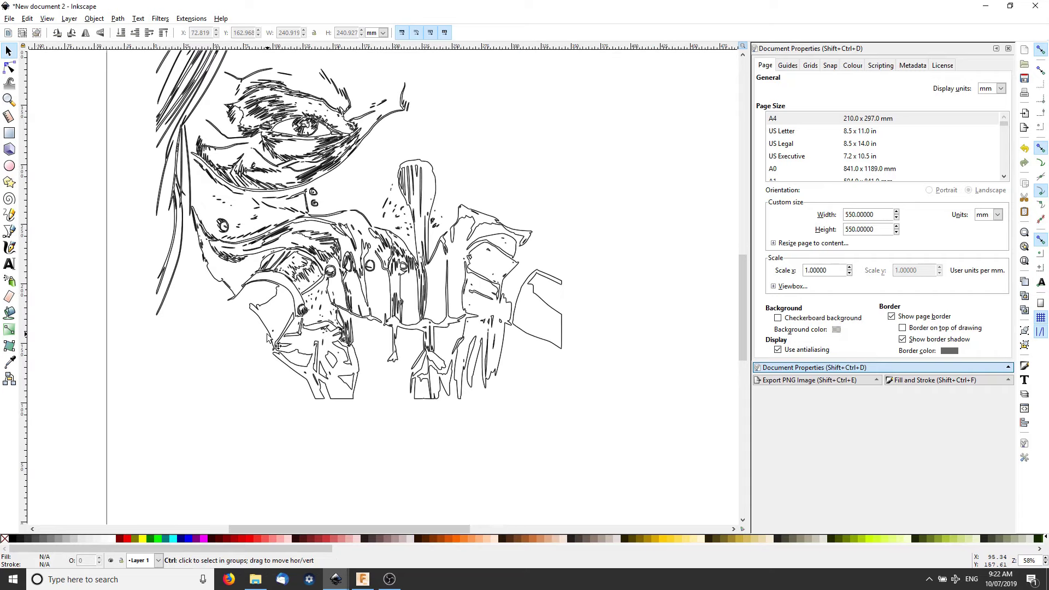
scroll(262, 349, "down", 5, "ctrl")
left_click(298, 319)
left_click_drag(298, 318, 443, 377)
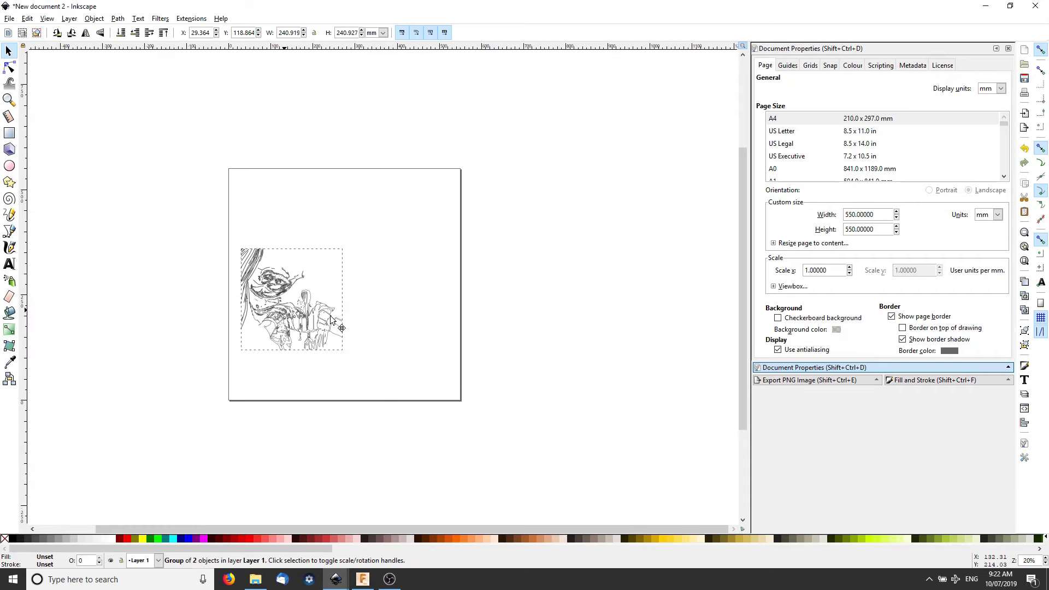
left_click_drag(505, 462, 571, 431)
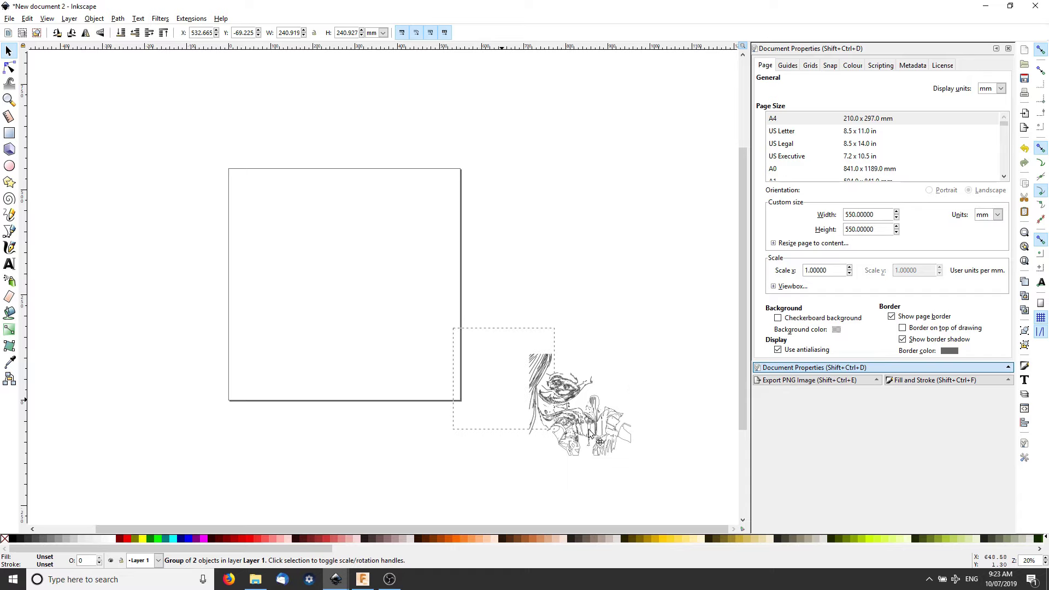
left_click_drag(535, 447, 538, 416)
left_click(475, 358)
- Import the saved clock DXF and centre the circle group on the page
left_click(9, 18)
left_click(33, 125)
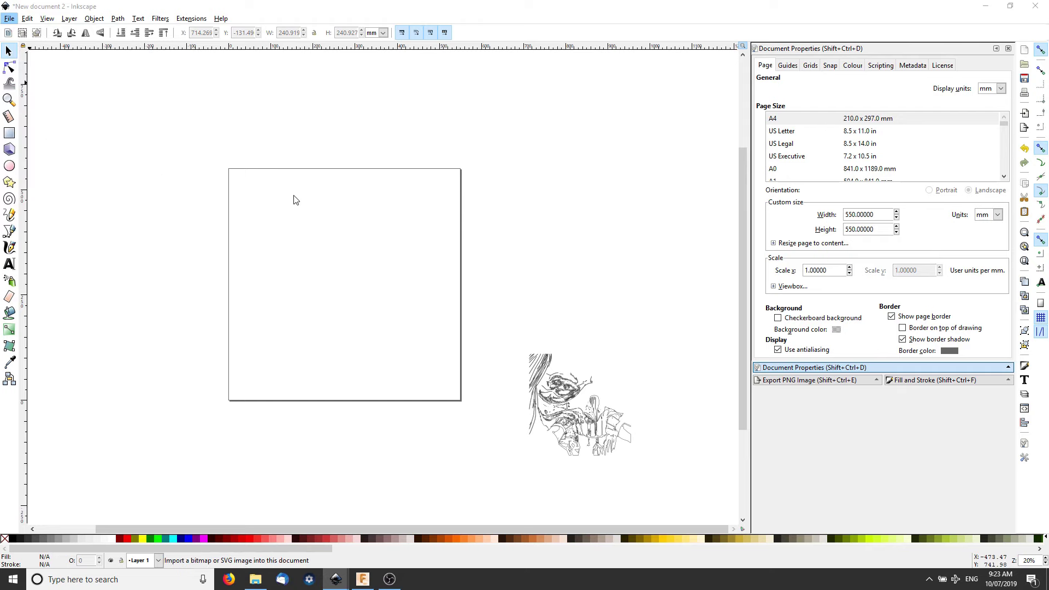
double_click(218, 153)
left_click(613, 389)
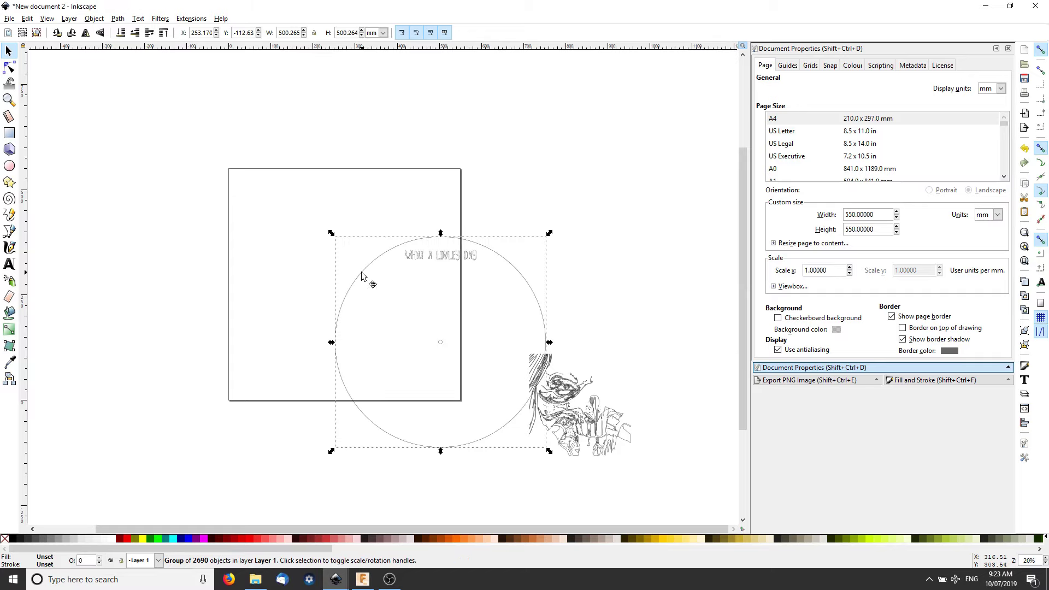
left_click_drag(361, 276, 261, 217)
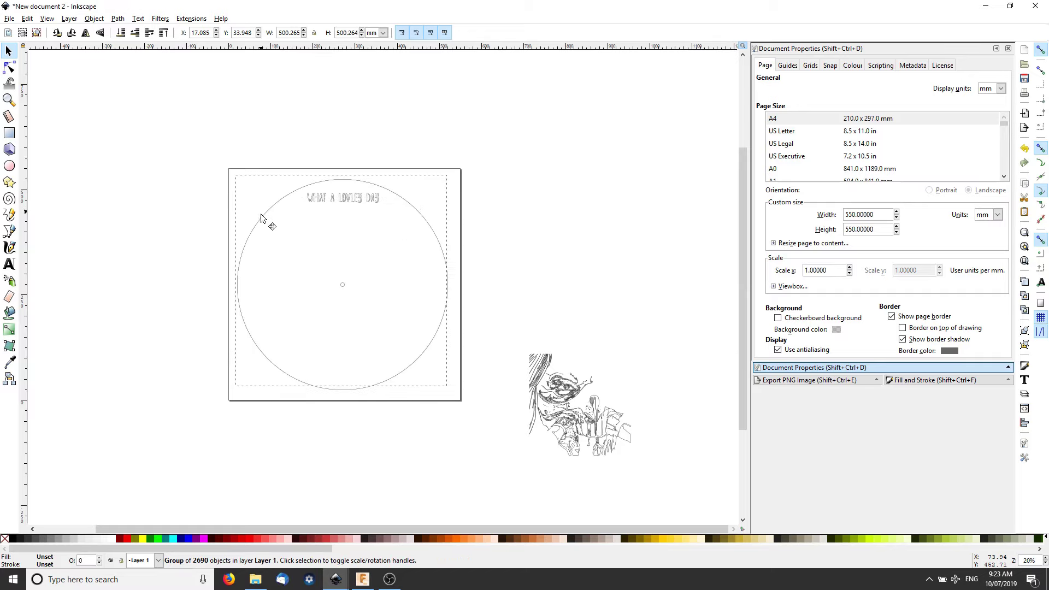
left_click_drag(260, 214, 264, 221)
- Place the Mad Max line-art in the circle's lower left, below the WHAT A LOVLEY DAY text
left_click(259, 278)
mouse_move(591, 424)
left_mouse_down()
mouse_move(437, 309)
mouse_move(397, 294)
mouse_move(301, 330)
left_mouse_up()
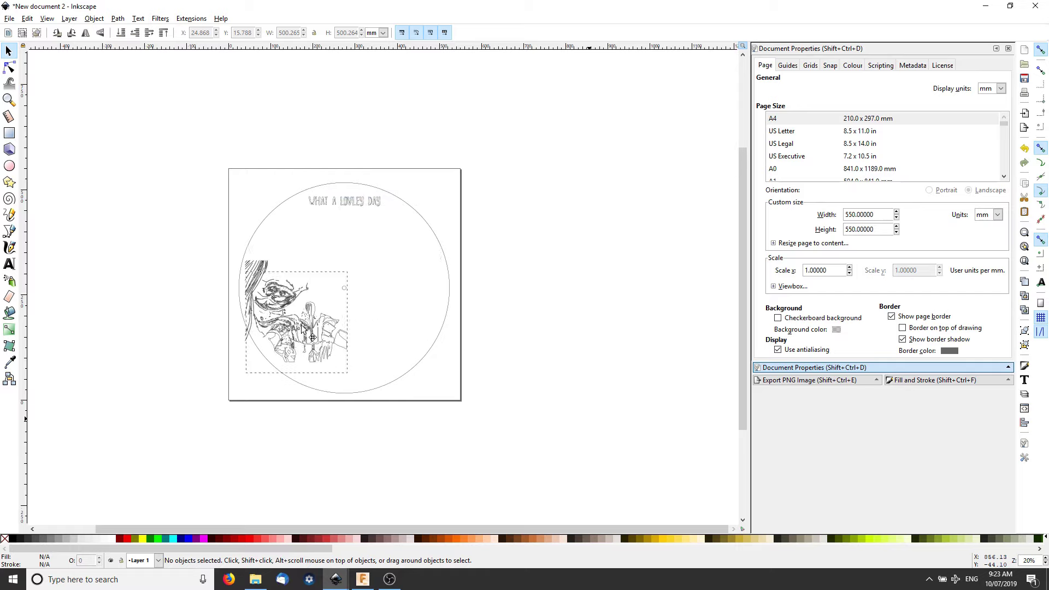
left_click_drag(301, 329, 300, 333)
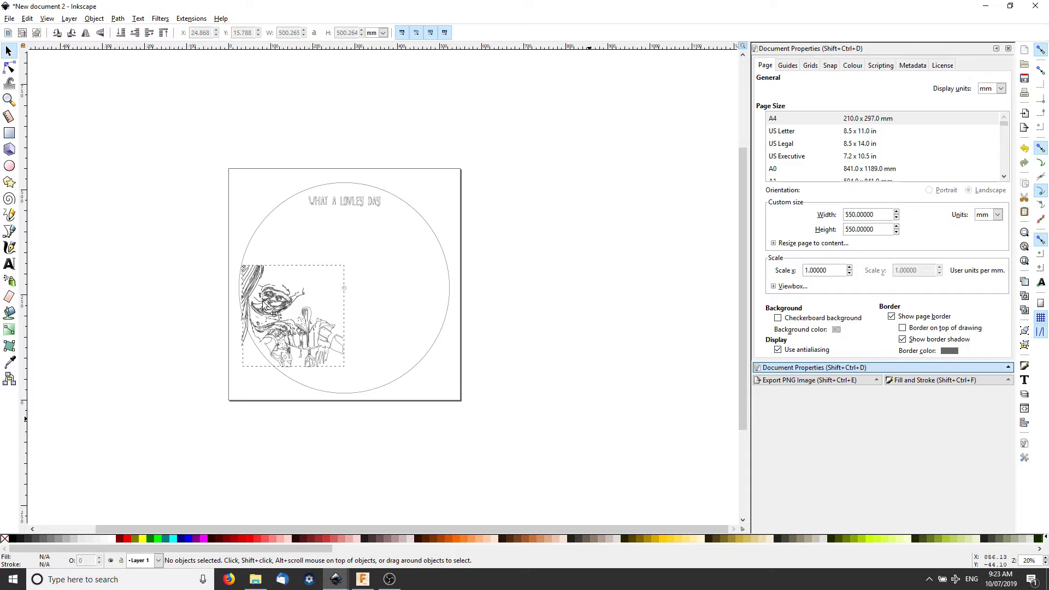
scroll(217, 306, "up", 2, "ctrl")
left_click_drag(340, 305, 346, 309)
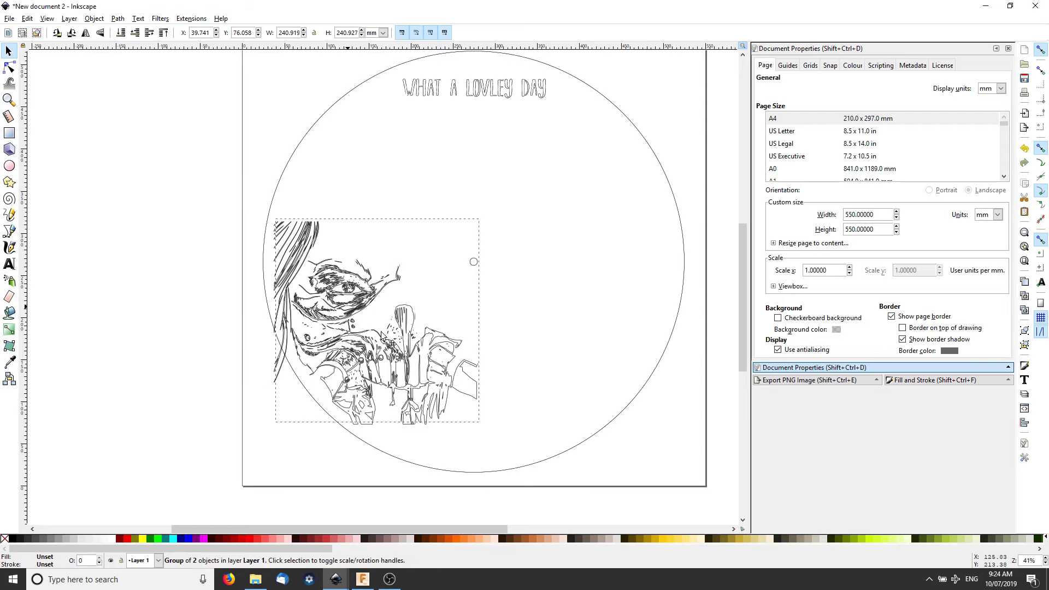
left_click(277, 510)
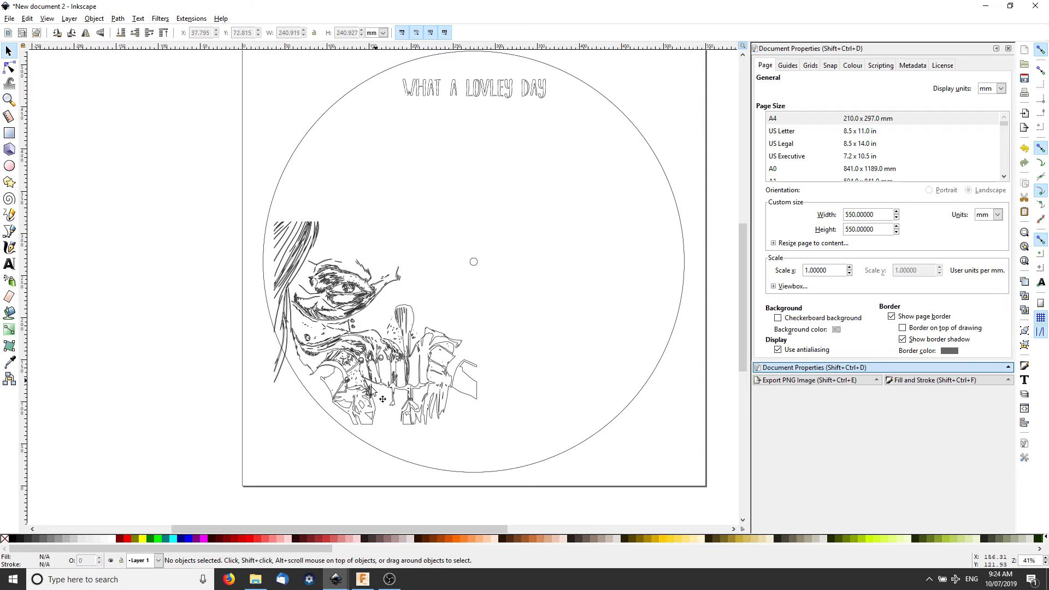
left_click(309, 307)
left_click(239, 289)
scroll(116, 347, "up", 1)
scroll(126, 335, "right", 3)
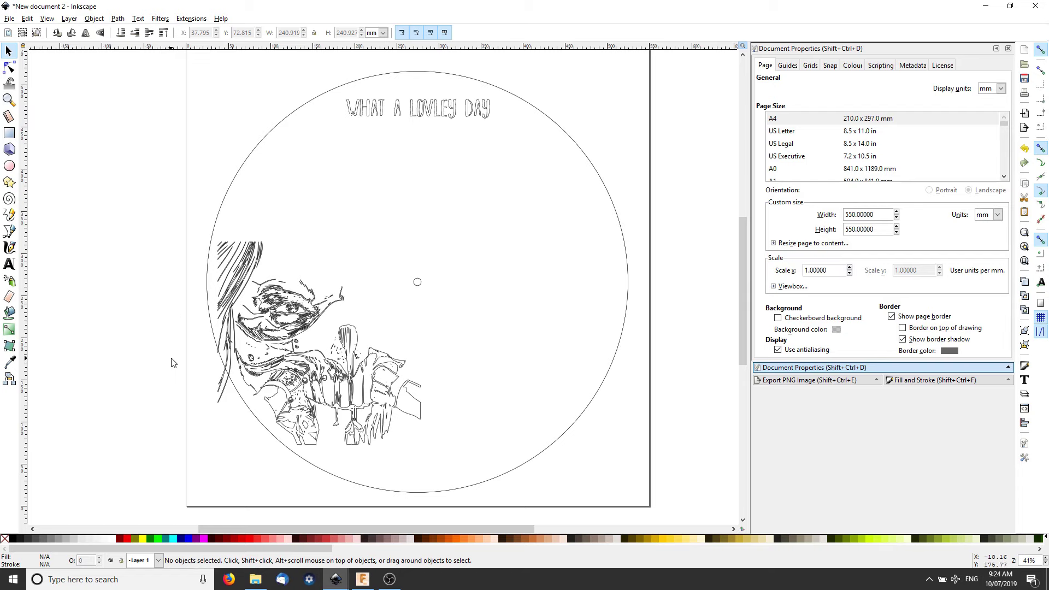
- Cut the existing drawing out of the imotep.dxf document
left_click(306, 525)
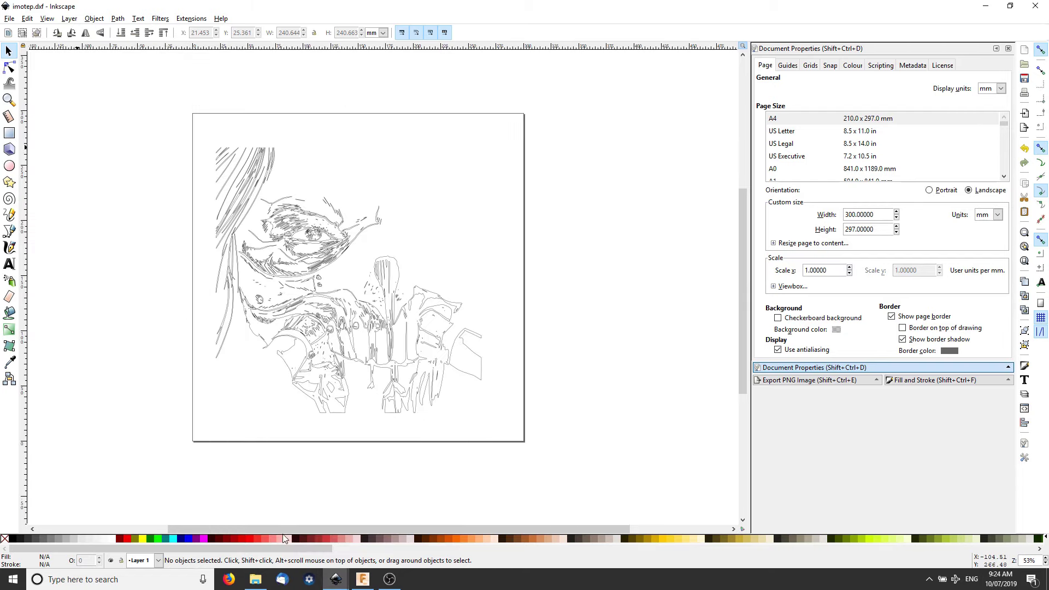
left_click(294, 327)
key("ctrl+x")
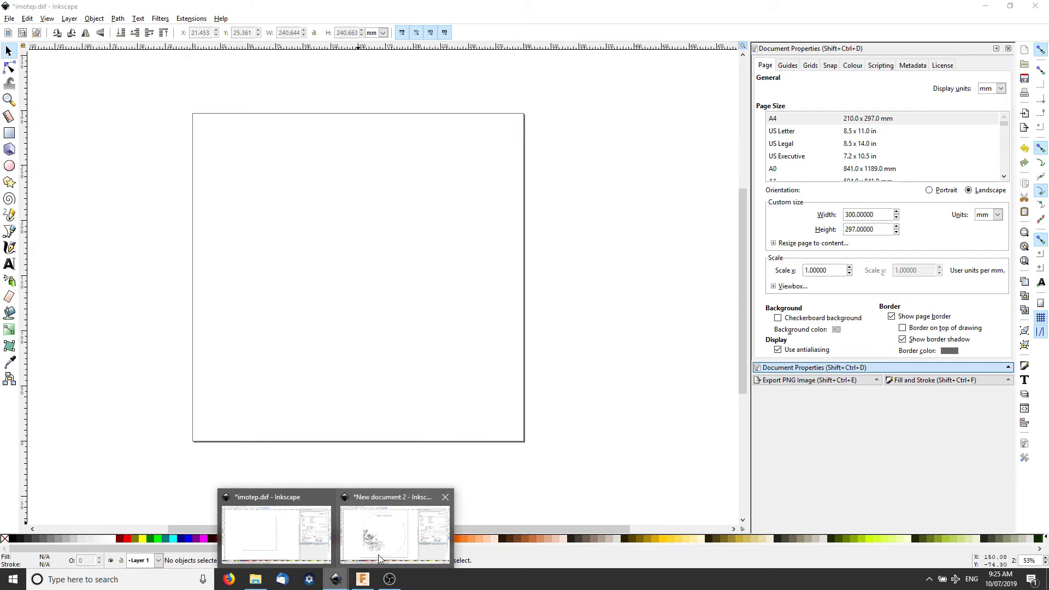
left_click(398, 527)
left_click(271, 535)
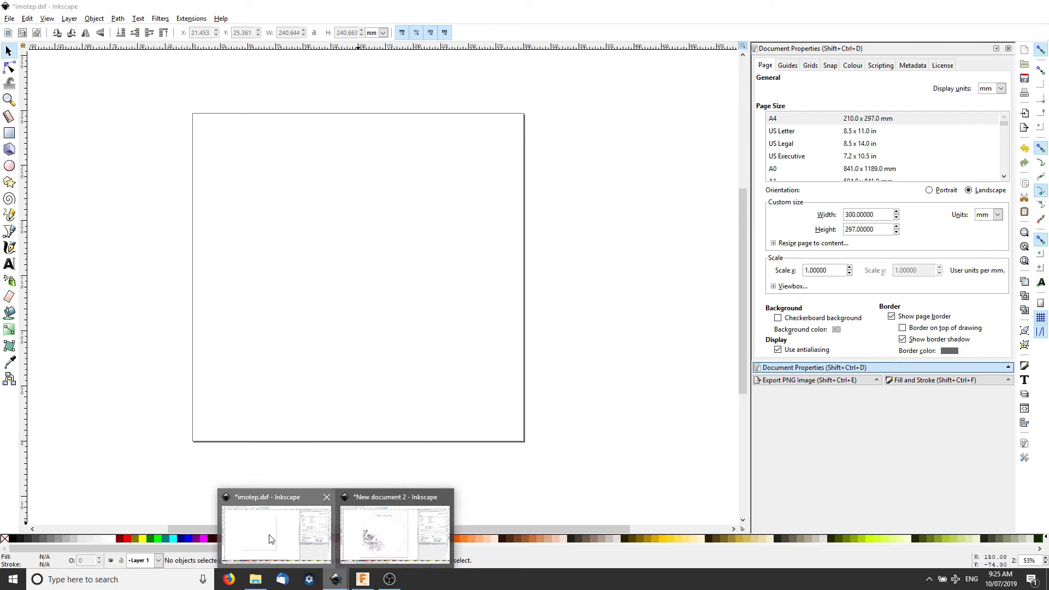
- Import the car-and-figure image and enlarge it to about 271 mm wide
left_click(9, 18)
left_click(64, 125)
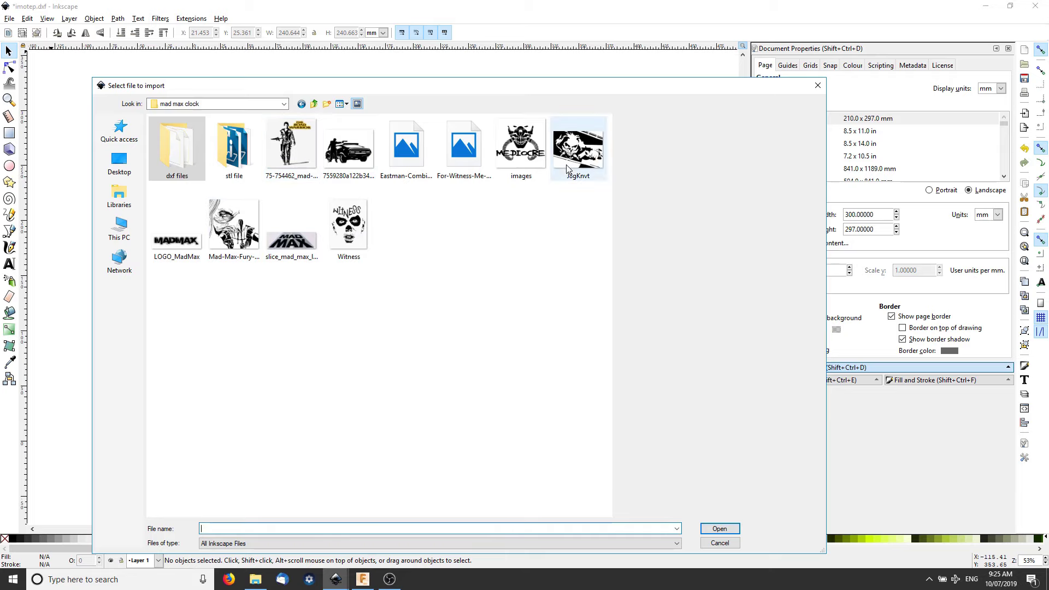
double_click(348, 149)
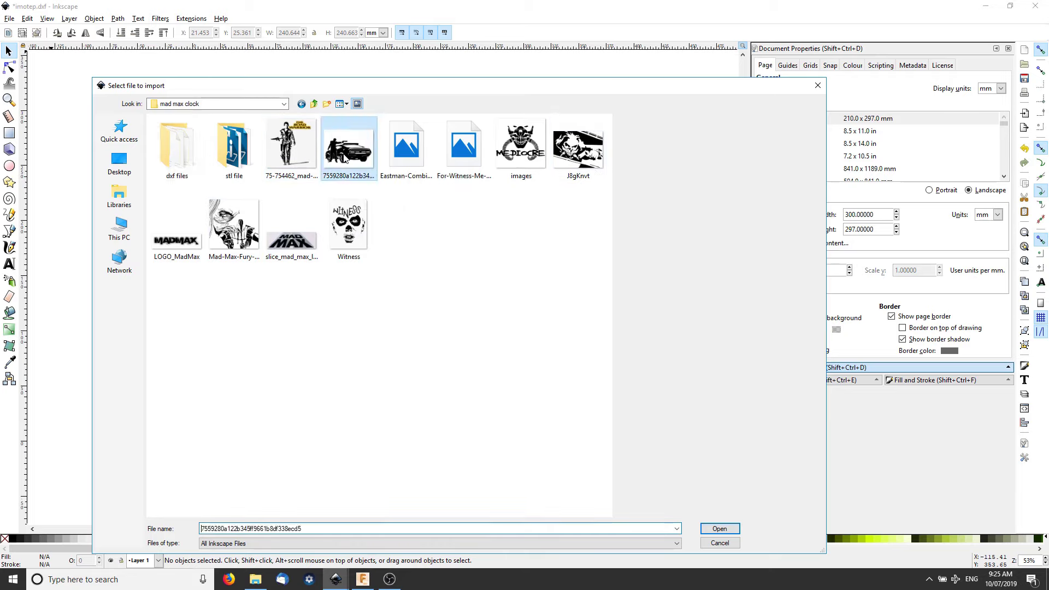
mouse_move(314, 309)
left_mouse_down()
mouse_move(450, 354)
mouse_move(504, 398)
left_mouse_up()
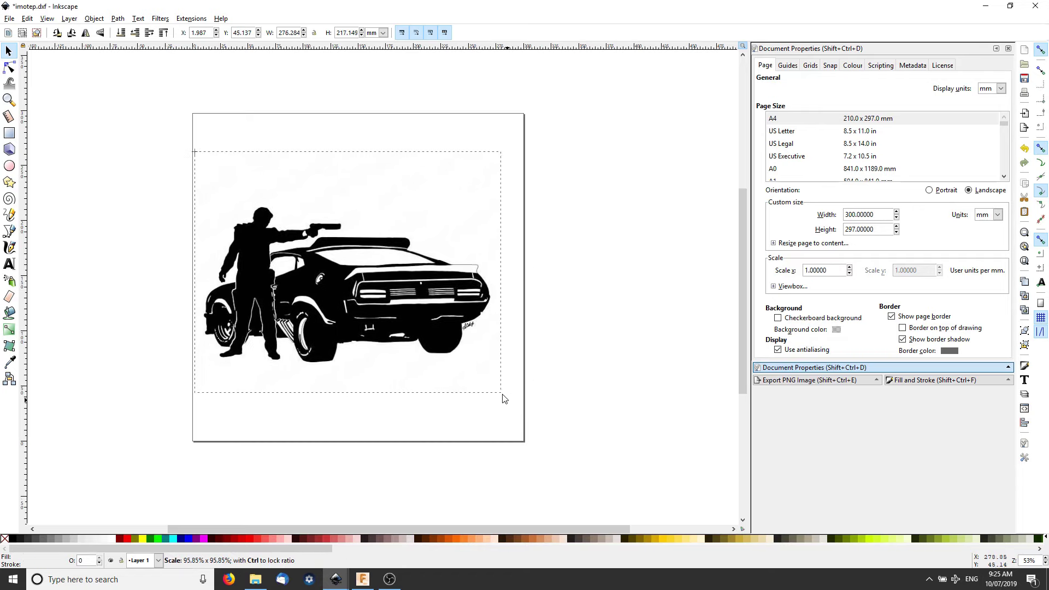
left_click(608, 354)
- Zoom in and out over the car picture, then bring Fusion 360's clock sketch forward
scroll(320, 327, "up", 1, "ctrl")
scroll(320, 326, "down", 1, "ctrl")
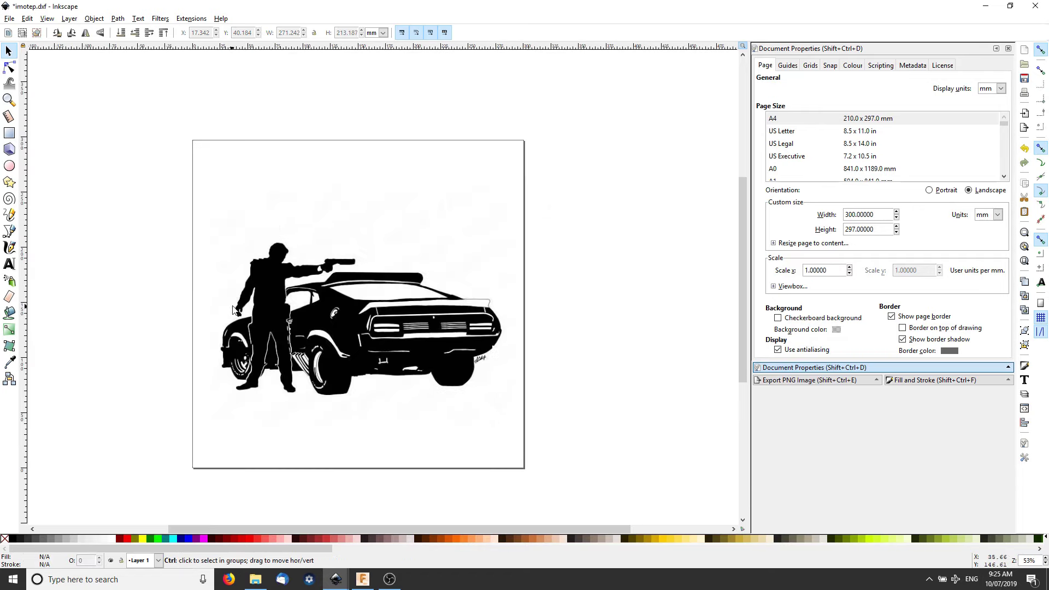
scroll(257, 349, "up", 1, "ctrl")
scroll(319, 337, "down", 1, "ctrl")
scroll(273, 322, "up", 1, "ctrl")
scroll(225, 300, "down", 1, "ctrl")
scroll(266, 323, "up", 1, "ctrl")
scroll(331, 337, "down", 1, "ctrl")
scroll(331, 338, "up", 1, "ctrl")
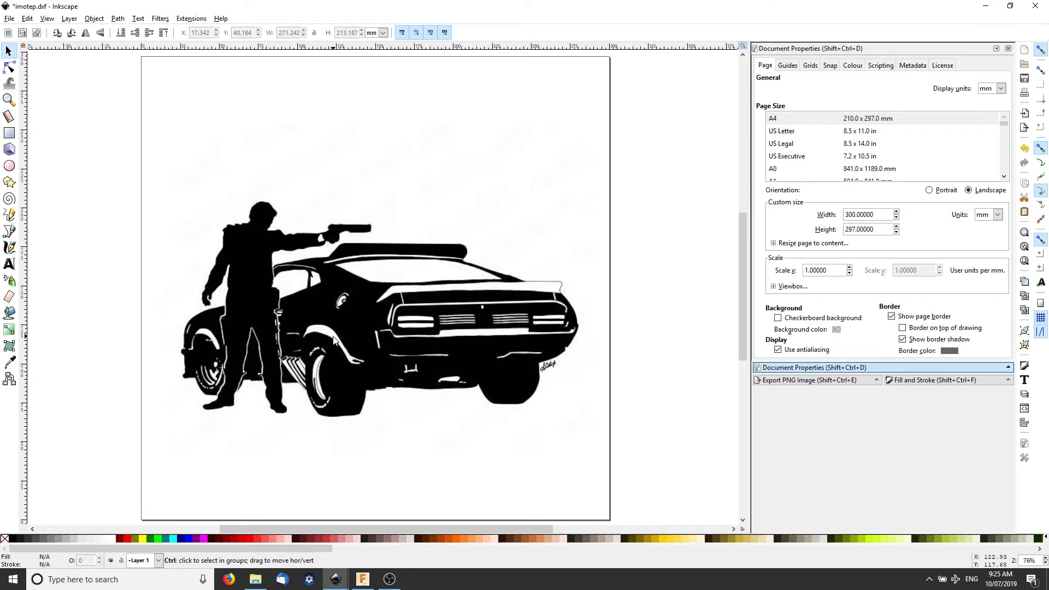
left_click(362, 578)
mouse_move(336, 579)
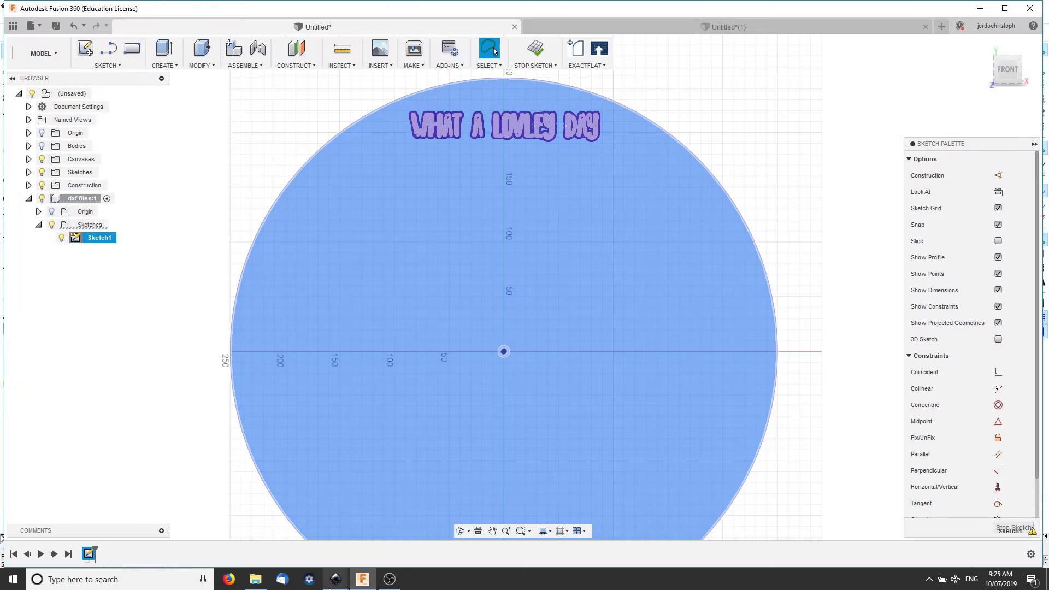
- Back in New document 2, rubber-band select every object in the clock drawing
left_click(394, 533)
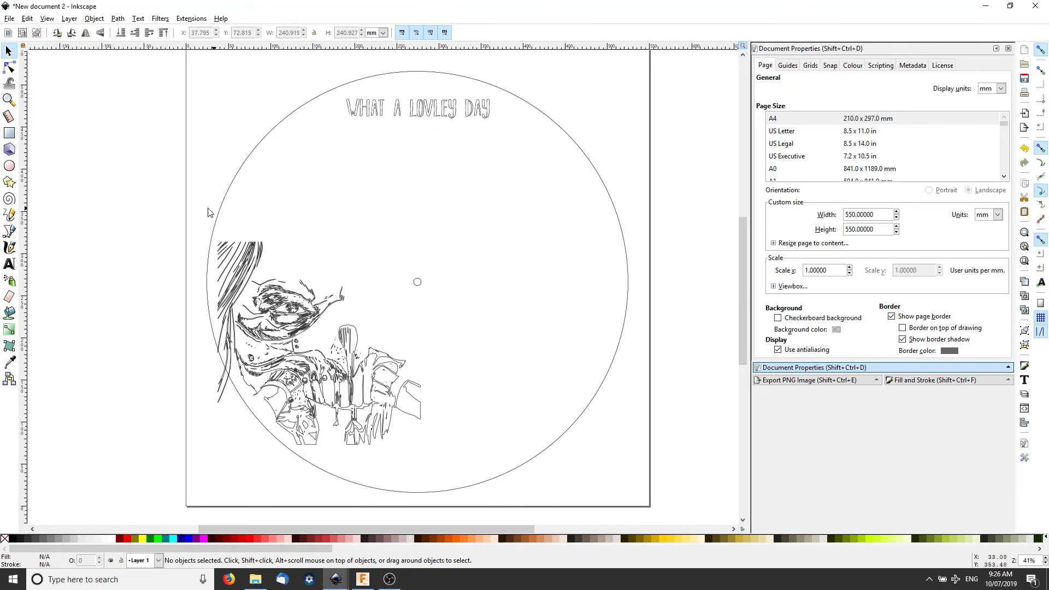
scroll(148, 191, "down", 1, "ctrl")
left_click_drag(134, 105, 481, 371)
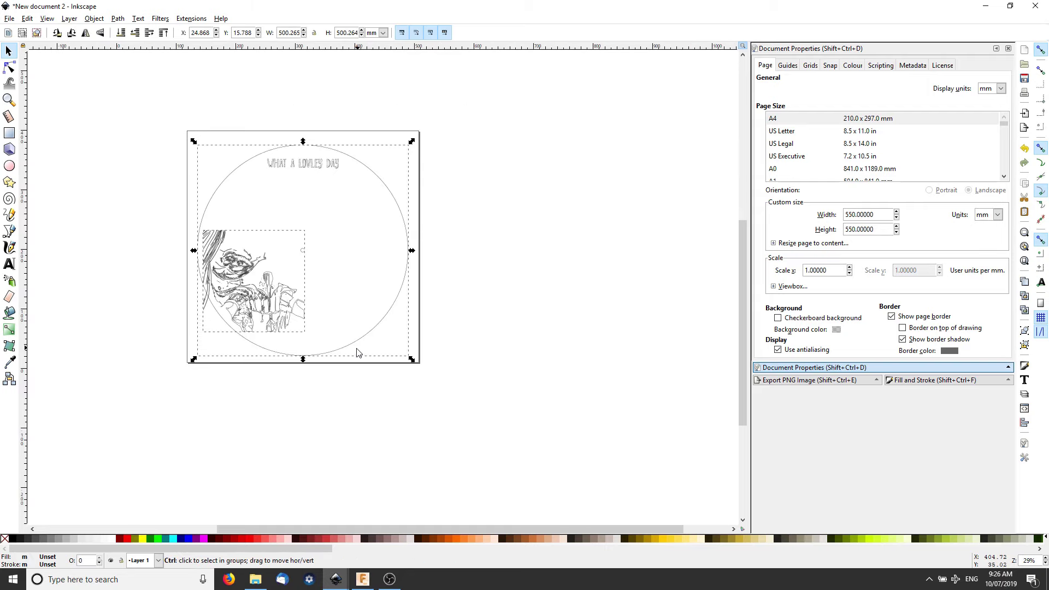
scroll(358, 352, "up", 2, "ctrl")
scroll(339, 351, "down", 1, "ctrl")
scroll(375, 398, "down", 1, "ctrl")
scroll(375, 398, "up", 1, "ctrl")
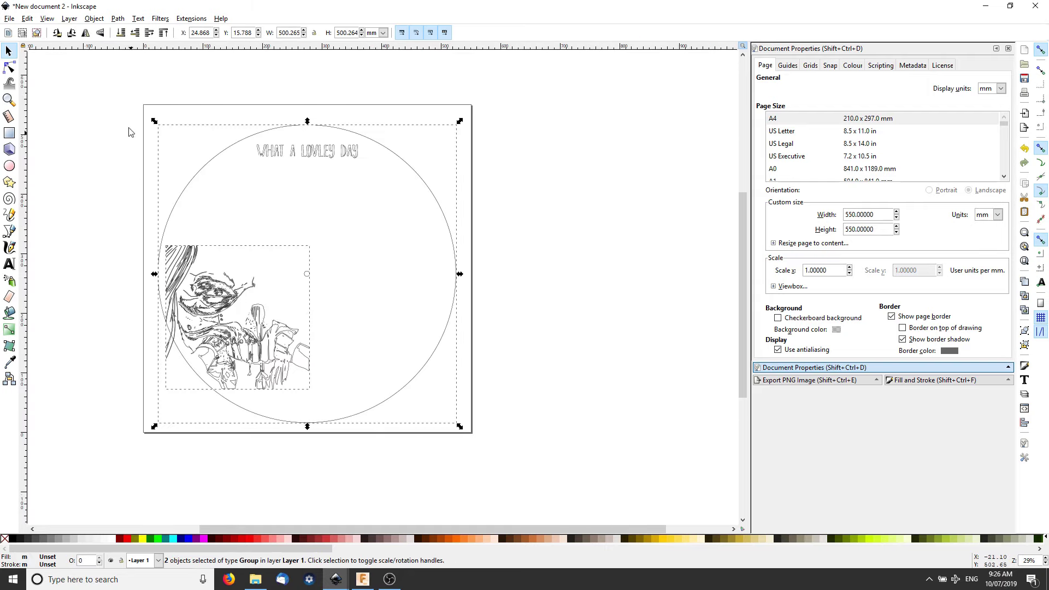
- Apply Stroke to Path to the selection, deselect, and start Save As
left_click(94, 18)
left_click(129, 42)
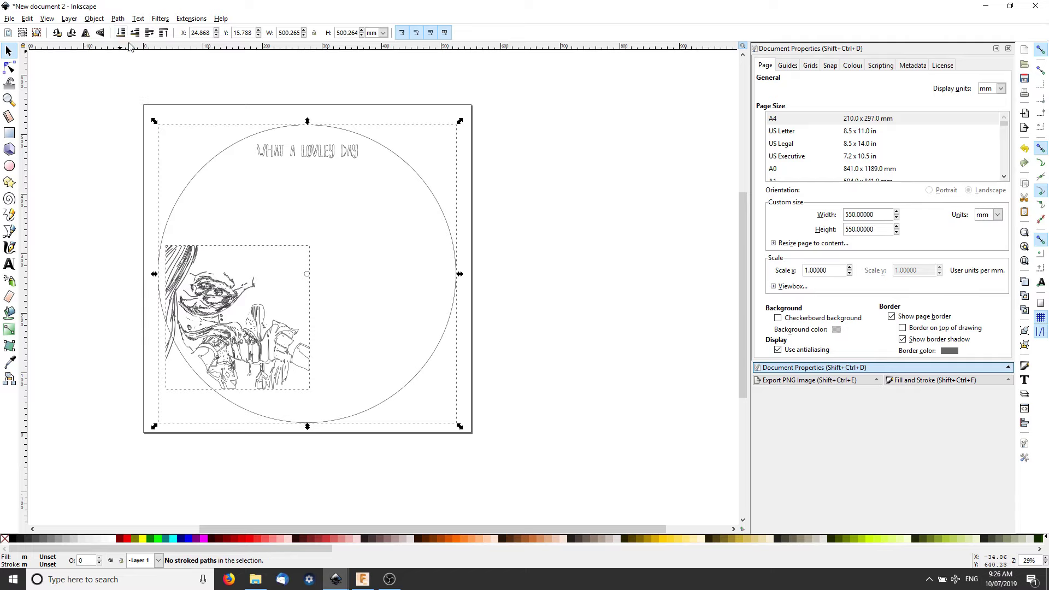
left_click(125, 251)
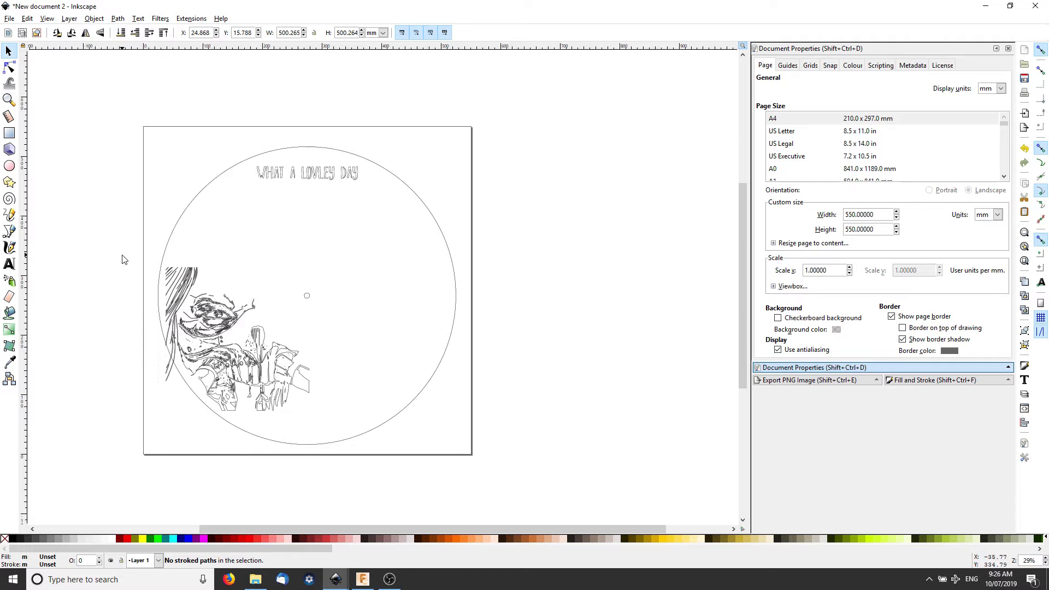
left_click(9, 18)
left_click(49, 101)
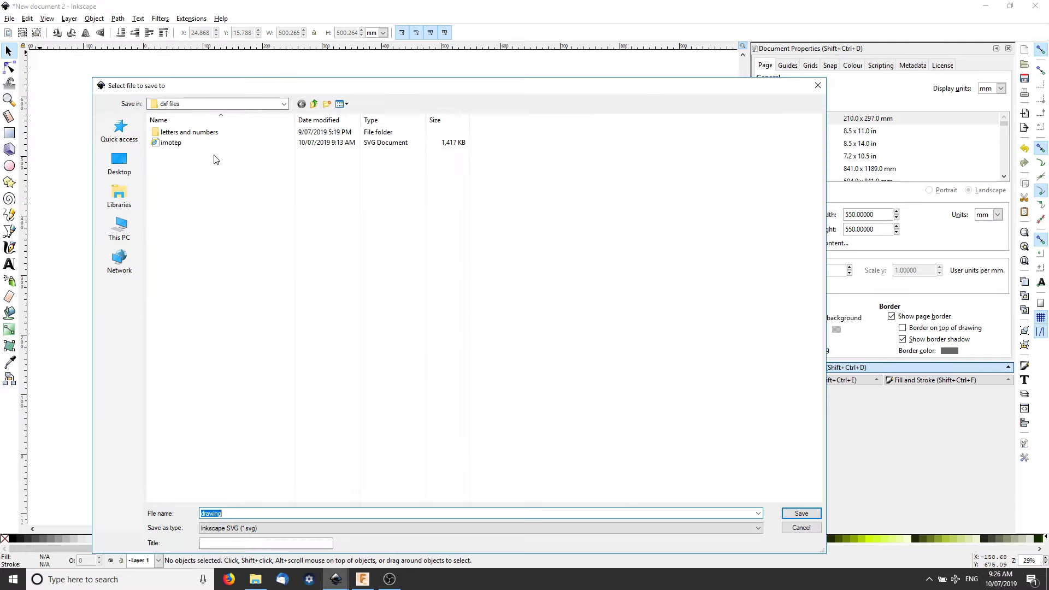
- Create a 'ready to cut' folder and save the clock as carve and final cut clock.svg there
right_click(281, 207)
left_click(330, 323)
type("ready to cut")
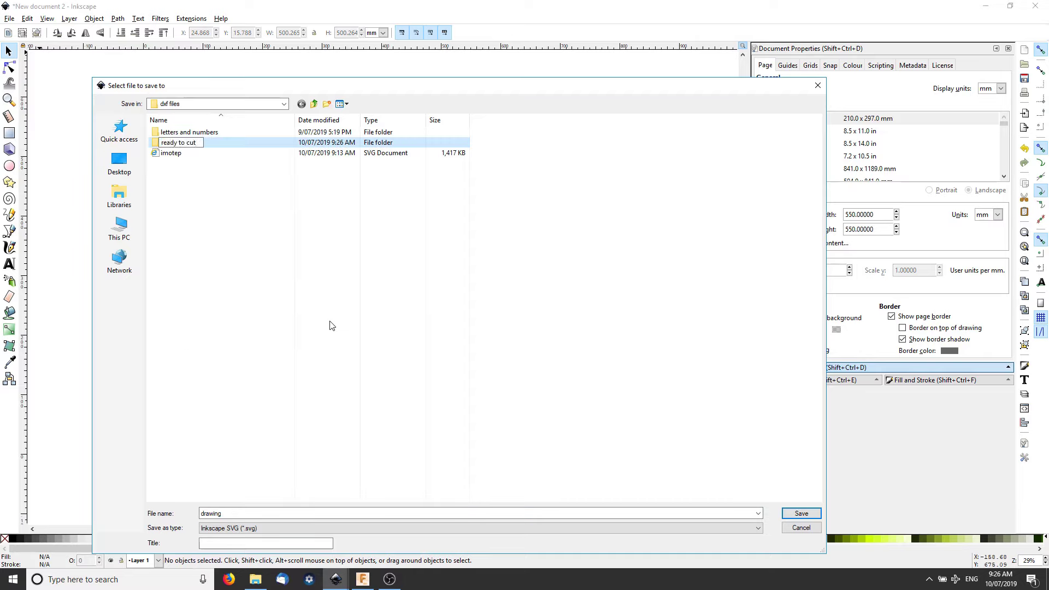
key("Return")
double_click(180, 142)
left_click(245, 514)
type("carve and final cut clock")
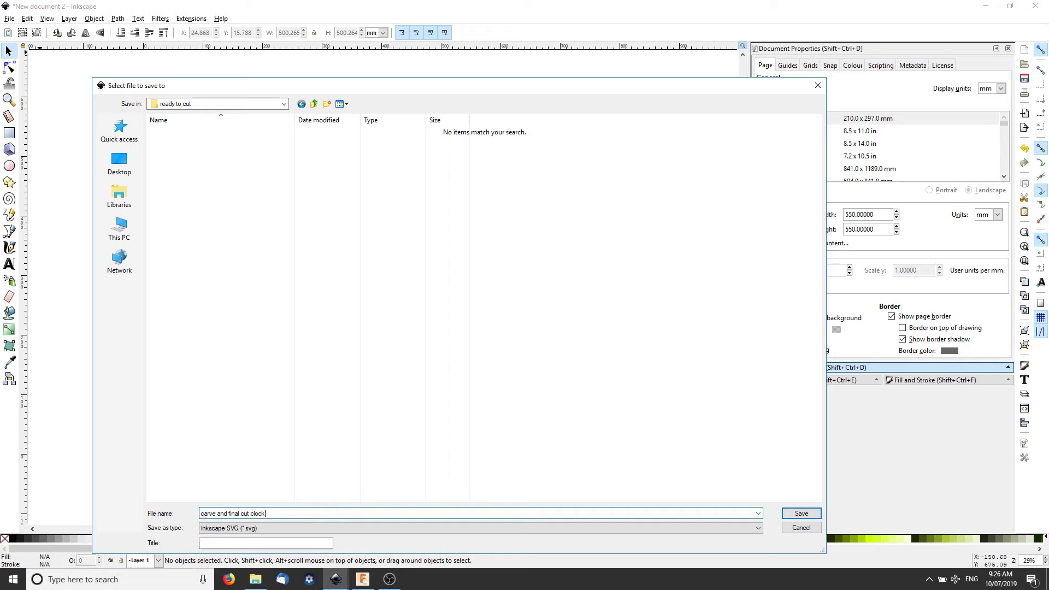
key("Return")
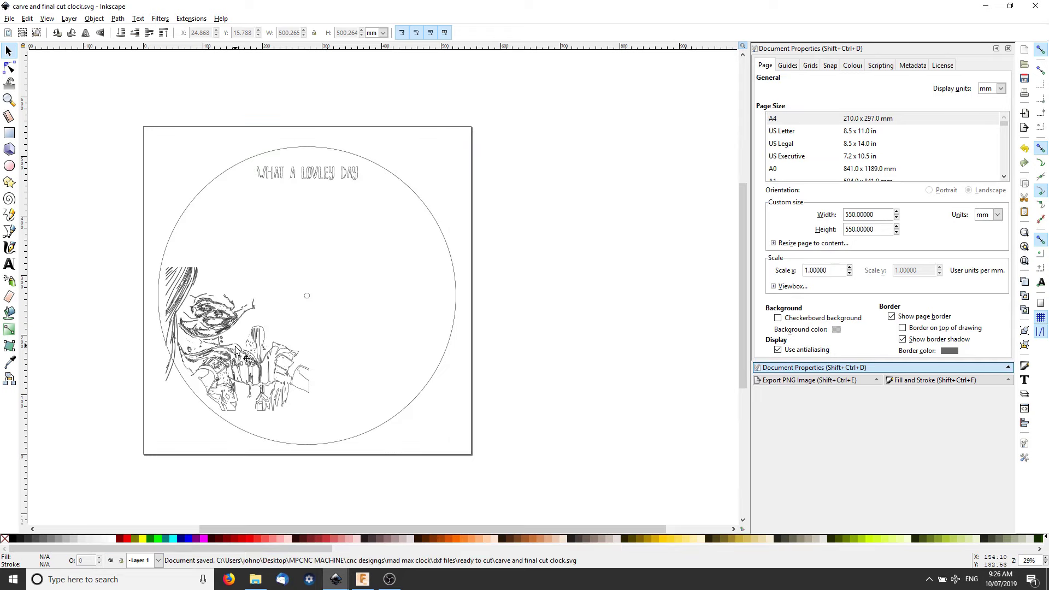
- Save the clock drawing again in DXF format, accepting the export options
left_click(9, 18)
left_click(33, 102)
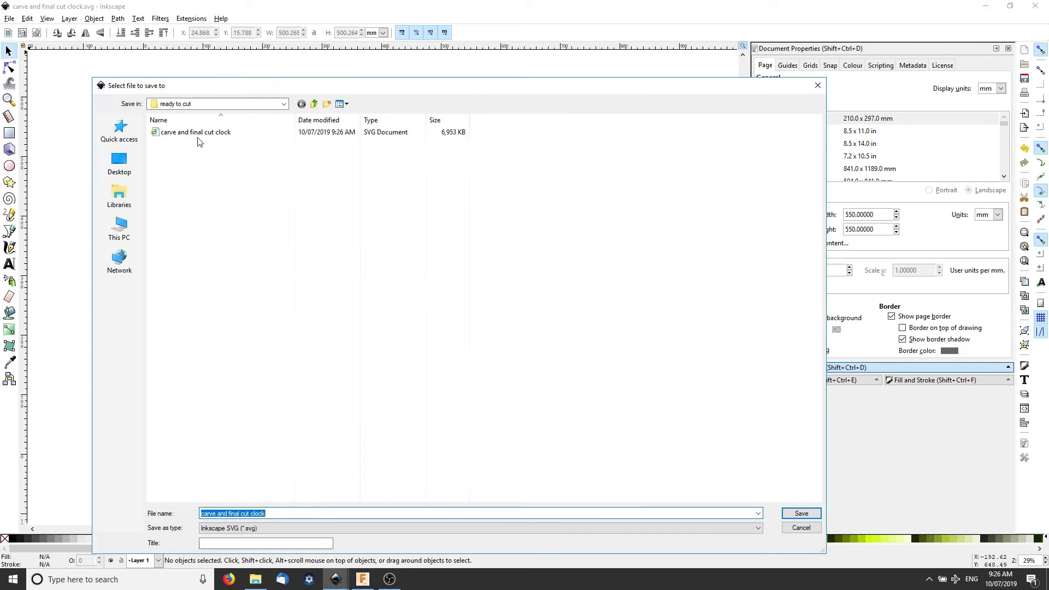
left_click(382, 522)
left_click(382, 438)
left_click(786, 514)
left_click(604, 378)
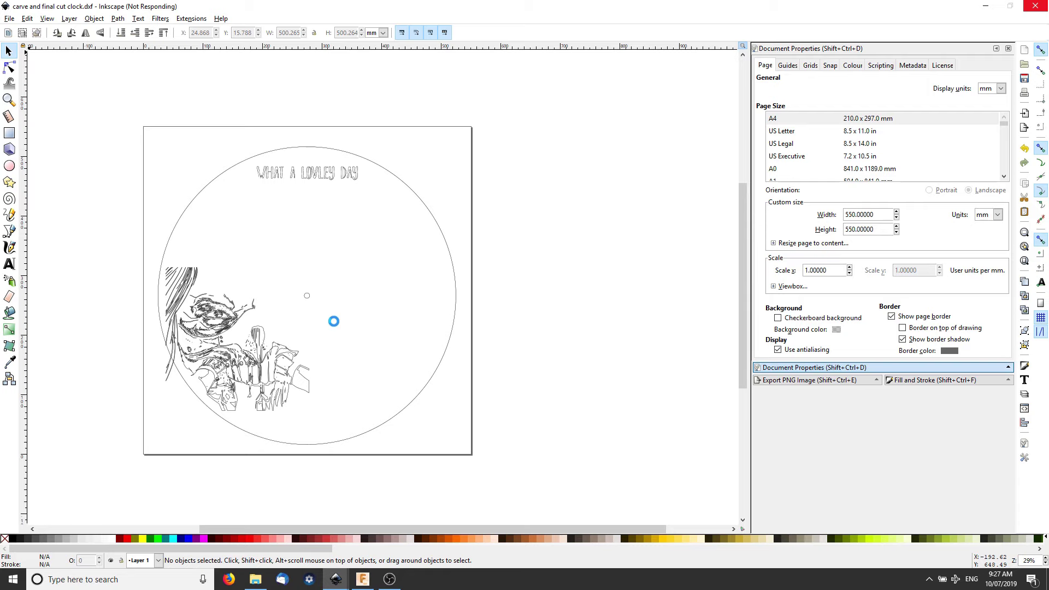
- Trace the car picture into a black vector path, delete the bitmap, and centre the trace
left_click(295, 300)
left_click(117, 18)
left_click(137, 53)
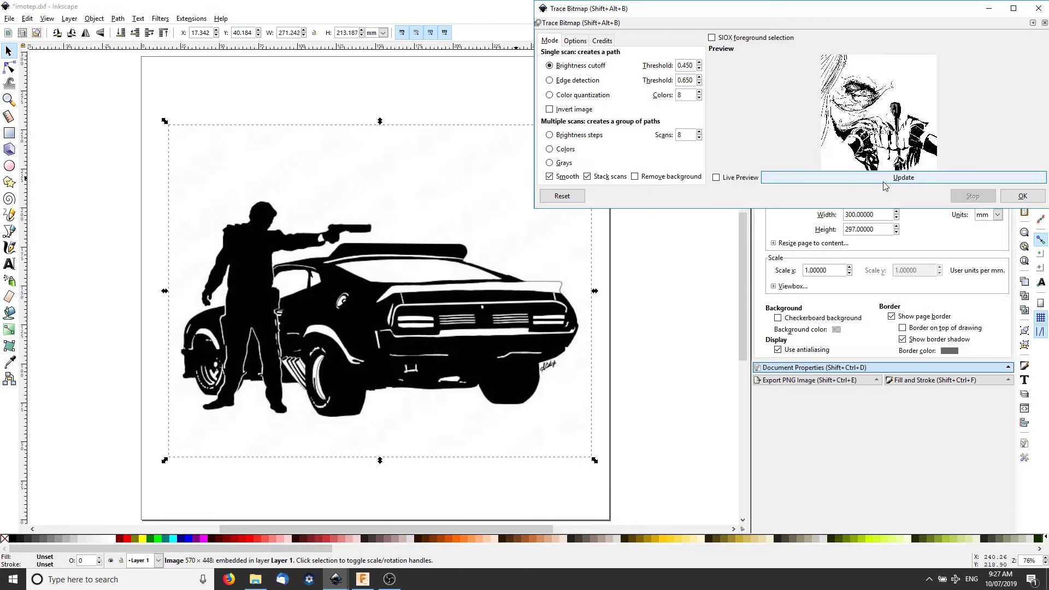
left_click(896, 178)
left_click(1022, 196)
left_click_drag(410, 316, 394, 402)
key("Delete")
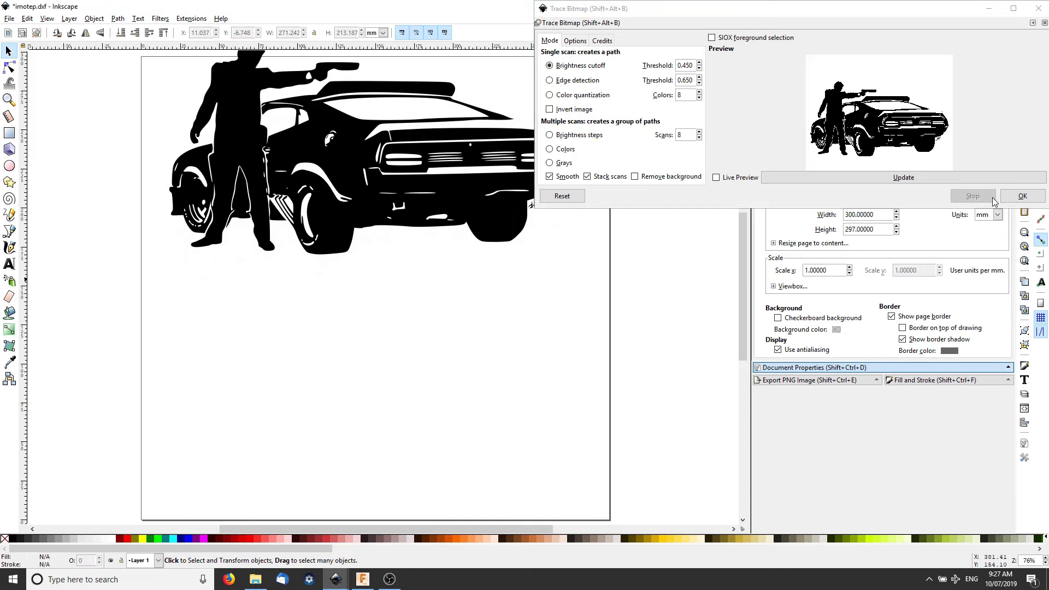
left_click(1037, 8)
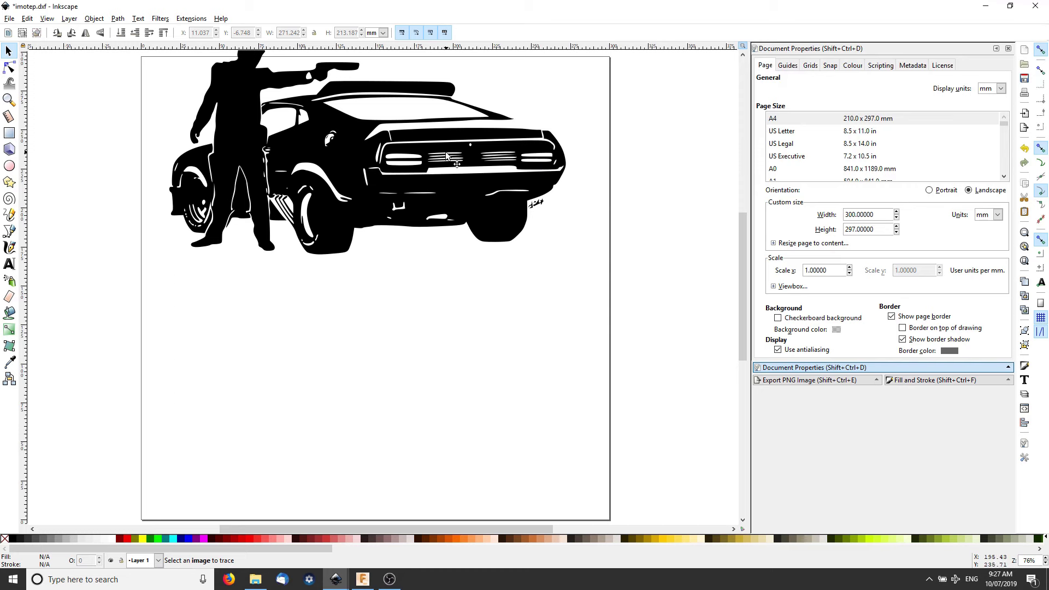
left_click_drag(264, 132, 263, 268)
- Save the traced car as 'inteceptor and max' in DXF R14 format
left_click(9, 18)
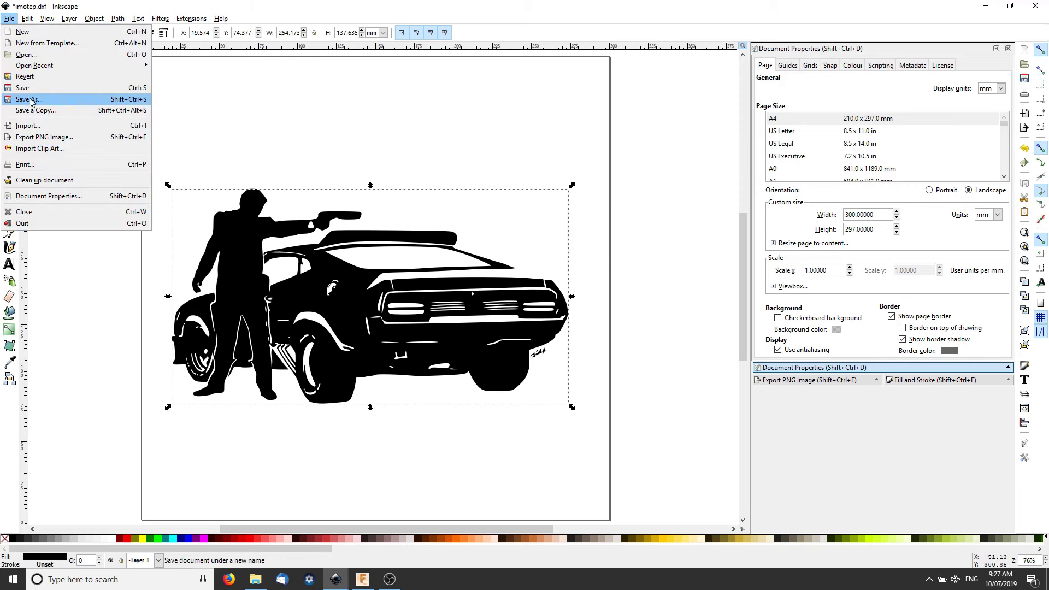
left_click(25, 100)
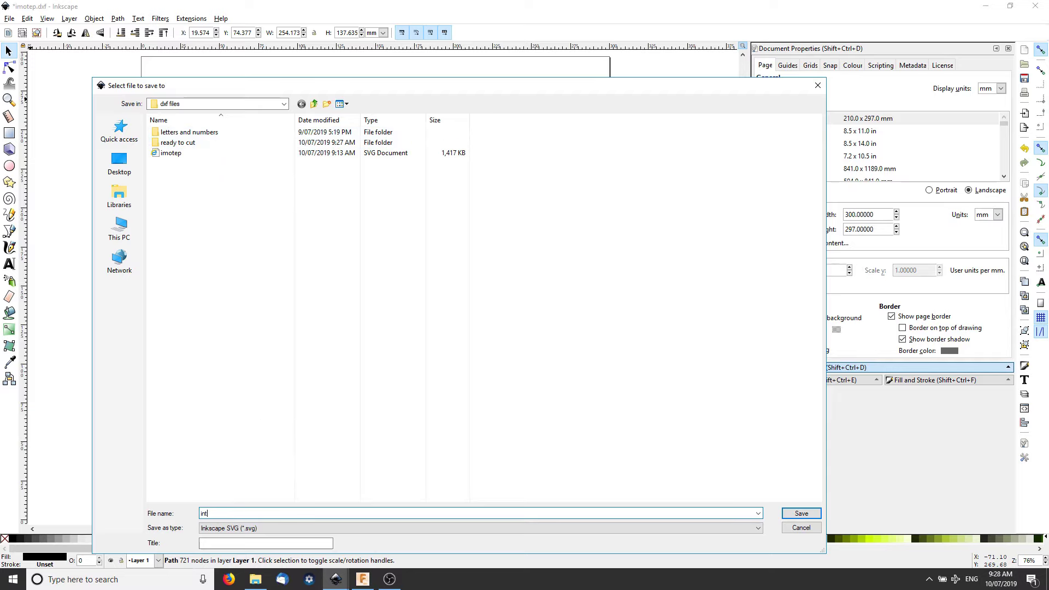
type("interceptor and max")
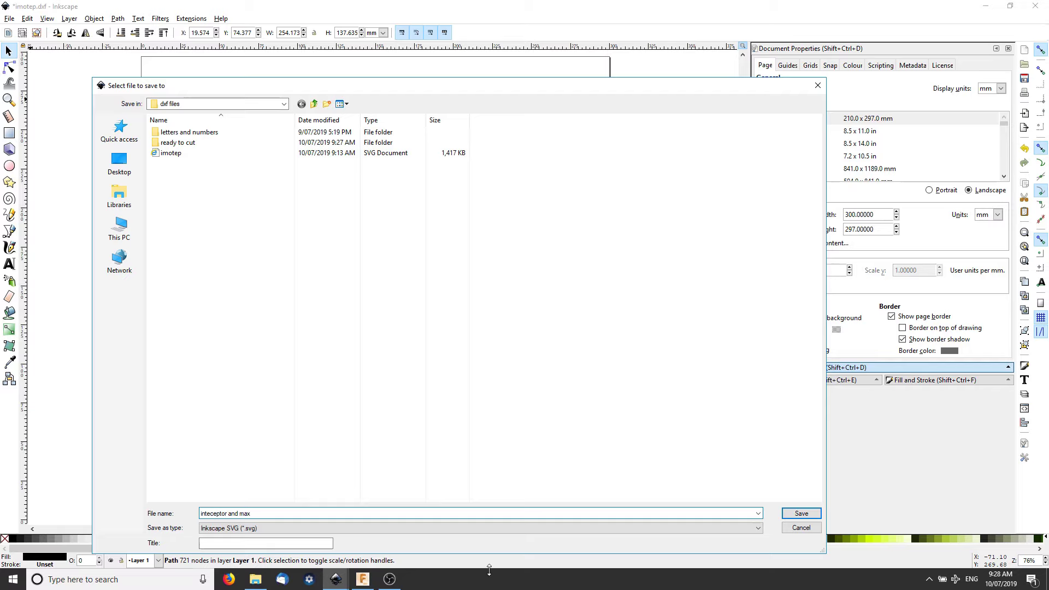
left_click(489, 528)
left_click(363, 436)
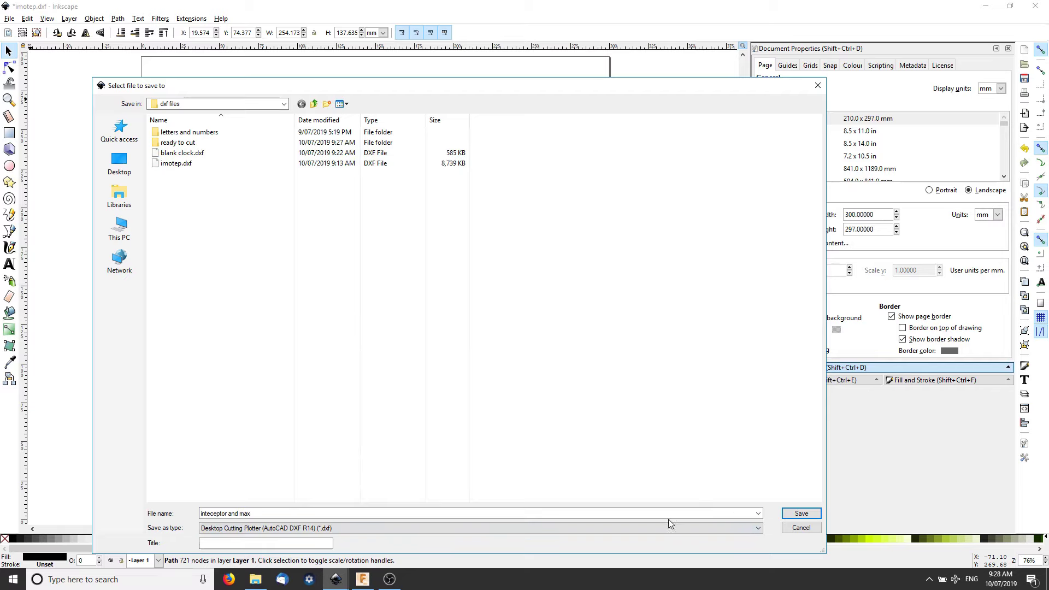
left_click(801, 513)
left_click(117, 18)
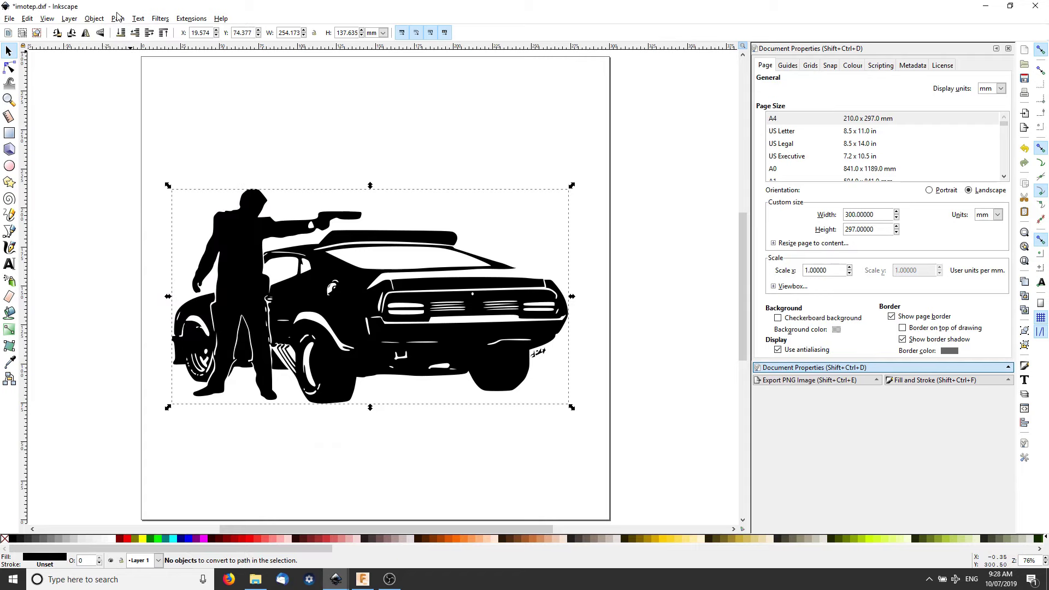
- Convert the car silhouette's strokes to paths and save as inteceptor.dxf (Desktop Cutting Plotter DXF R14)
left_click(118, 18)
left_click(128, 43)
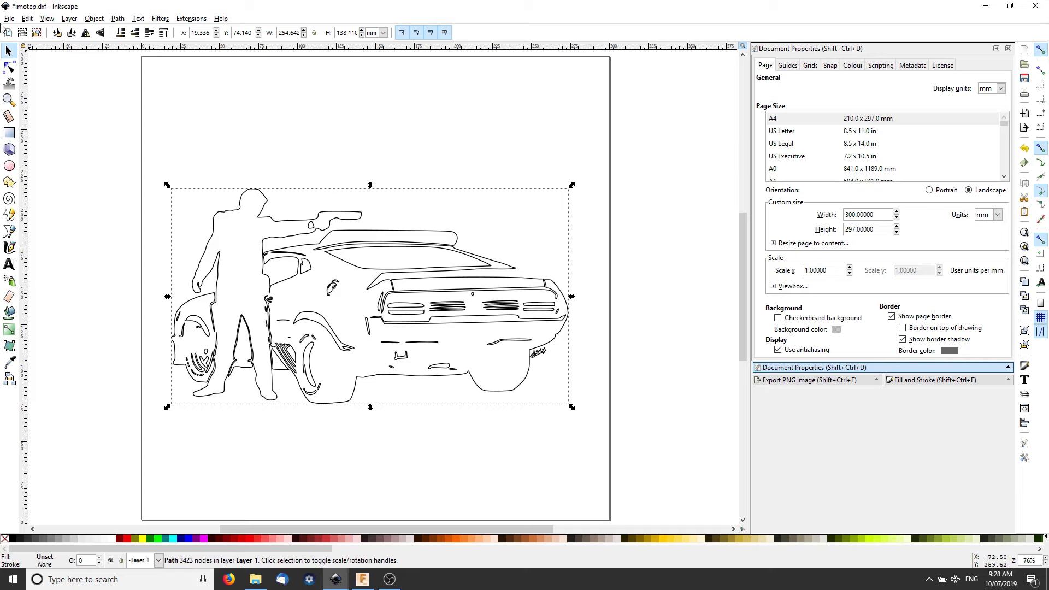
left_click(9, 19)
left_click(22, 101)
type("inteceptor")
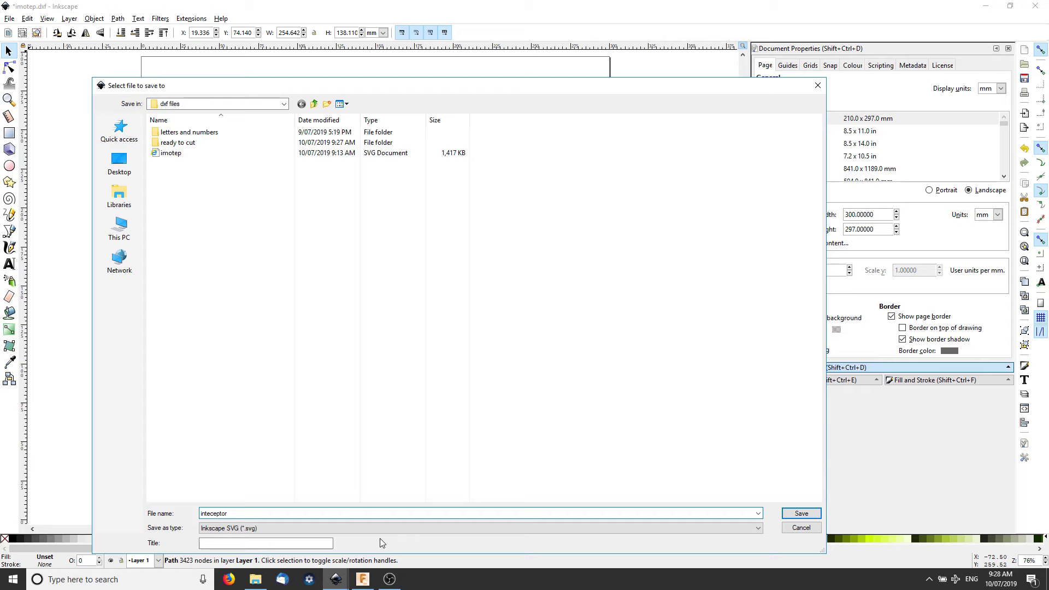
left_click(380, 528)
left_click(308, 458)
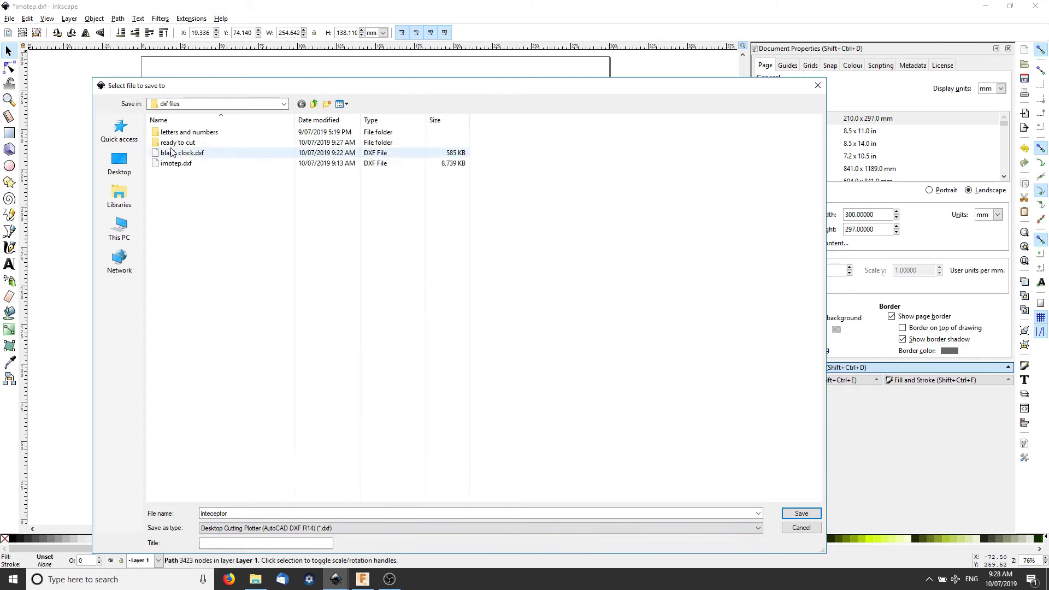
left_click(787, 516)
left_click(603, 378)
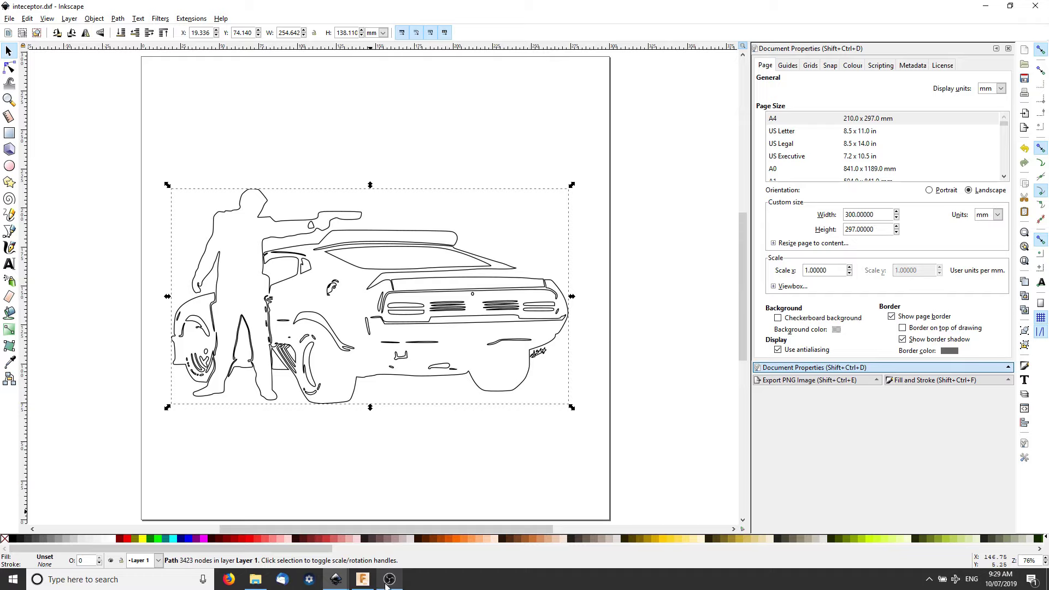
left_click(362, 578)
- Import the inteceptor DXF file into the clock drawing
mouse_move(389, 579)
left_click(350, 548)
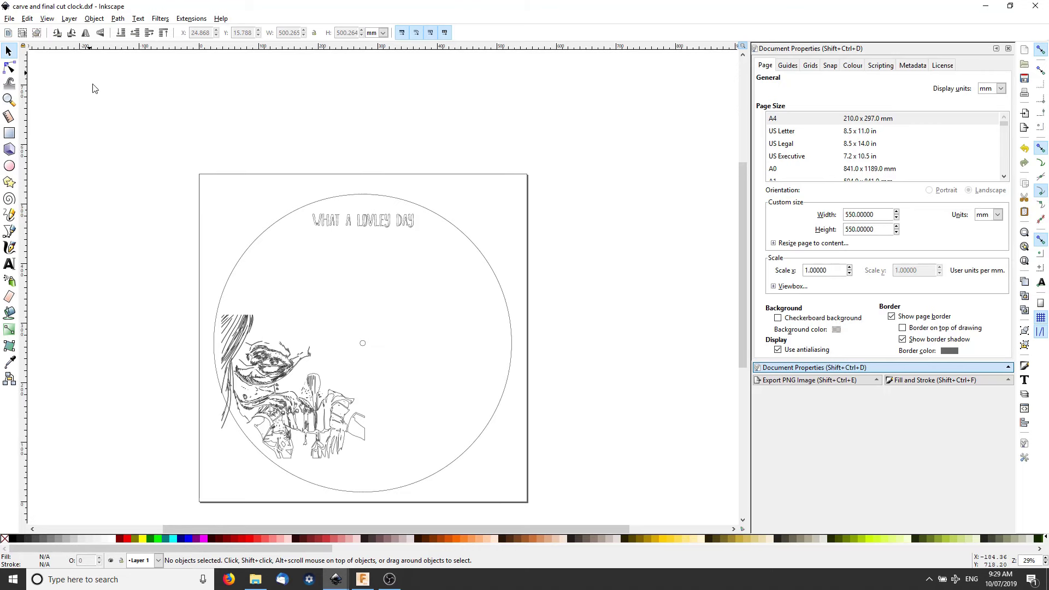
left_click(9, 18)
left_click(367, 162)
double_click(155, 158)
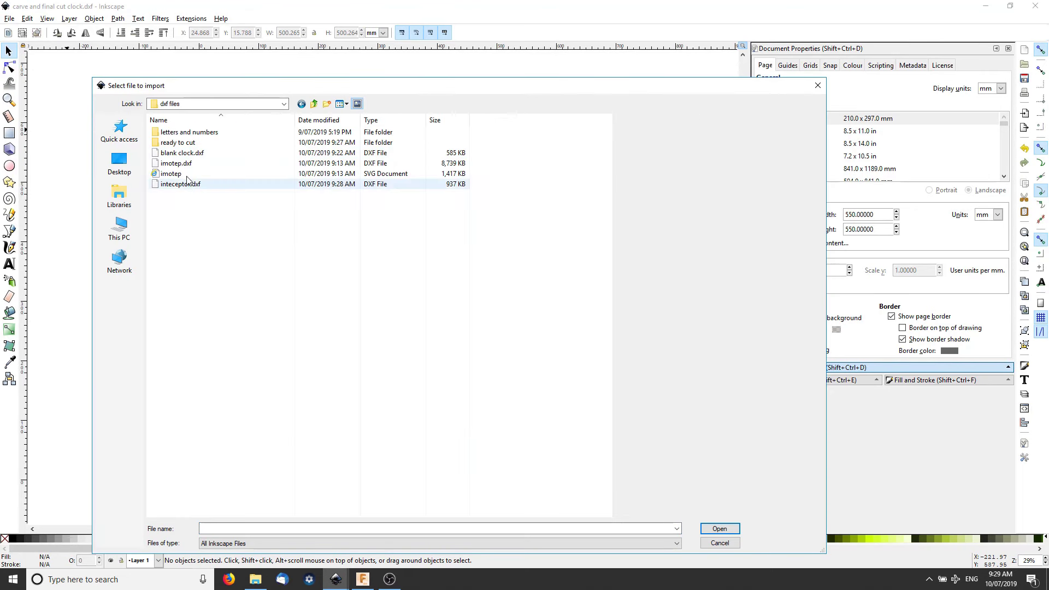
double_click(192, 184)
key("Return")
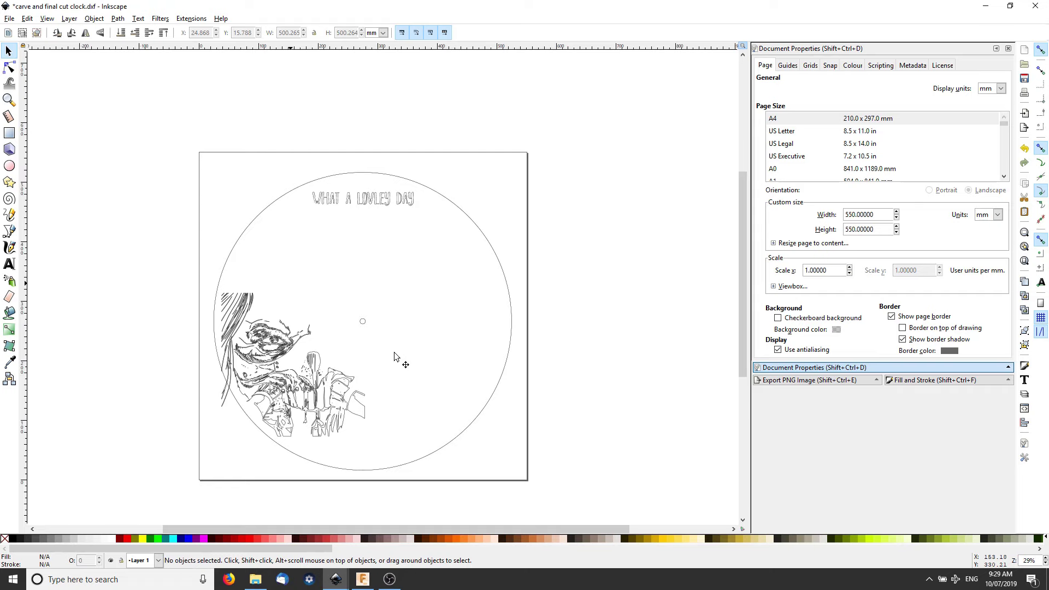
- Move the imported car-and-figure group into the right half of the clock circle
mouse_move(389, 356)
left_mouse_down()
mouse_move(410, 316)
mouse_move(400, 262)
left_mouse_up()
scroll(350, 333, "up", 2, "ctrl")
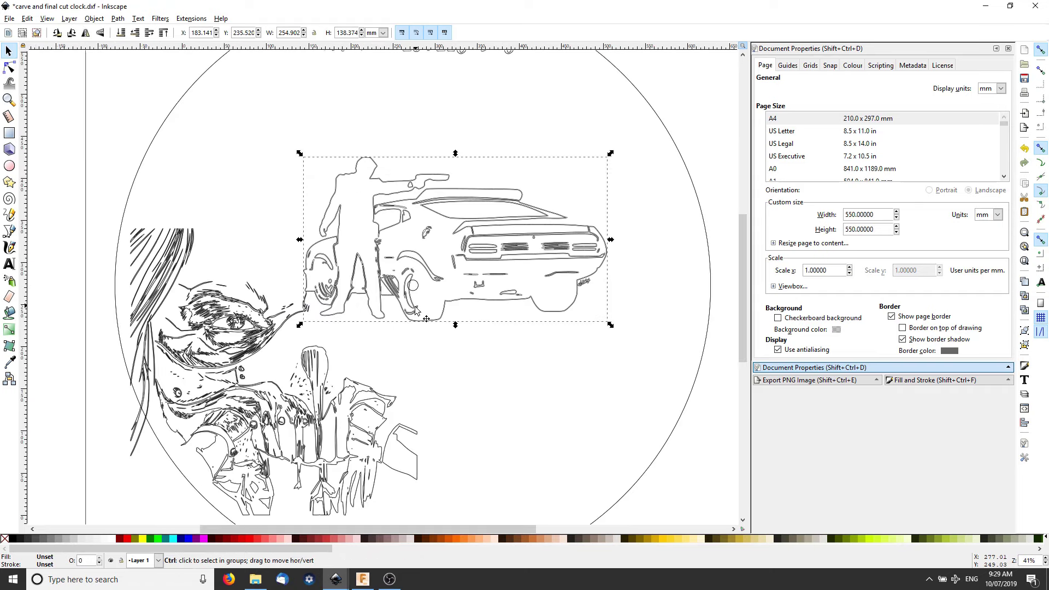
scroll(470, 252, "down", 2, "ctrl")
scroll(470, 257, "up", 2, "ctrl")
mouse_move(470, 256)
left_mouse_down()
mouse_move(485, 299)
mouse_move(532, 274)
left_mouse_up()
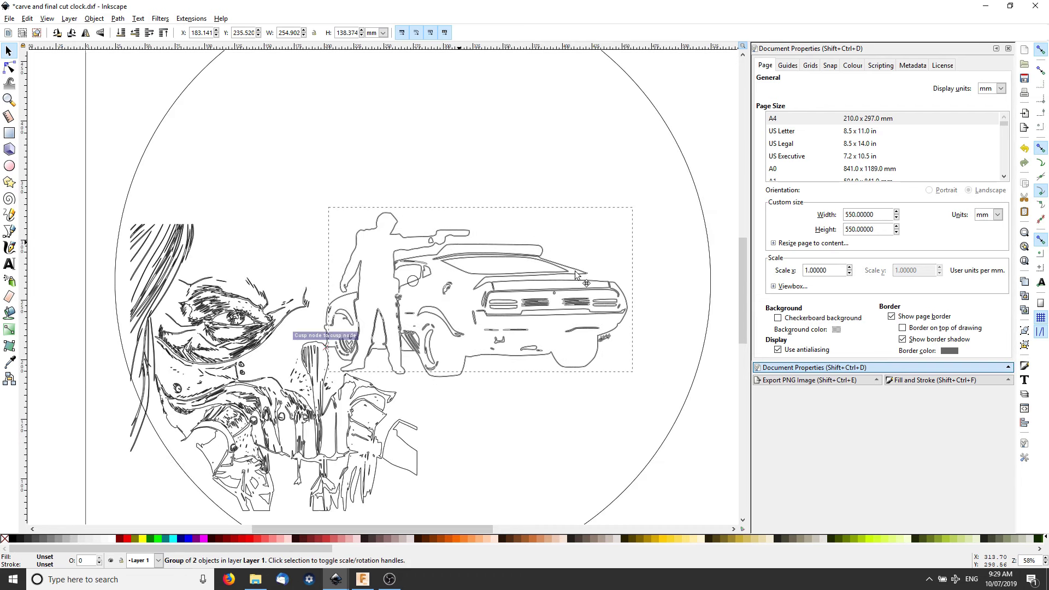
left_click_drag(495, 303, 558, 267)
- Enlarge the car-and-figure group about 120% to roughly 306 × 166 mm and settle its position
left_click_drag(654, 199, 705, 129)
left_click_drag(550, 287, 507, 397)
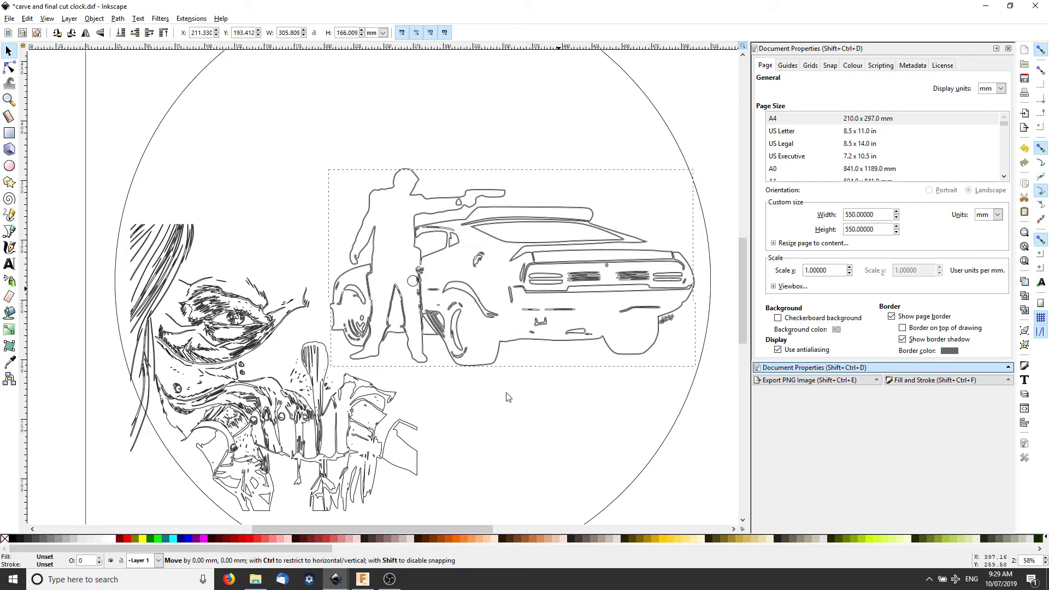
scroll(506, 397, "down", 2, "ctrl")
left_click_drag(437, 300, 433, 301)
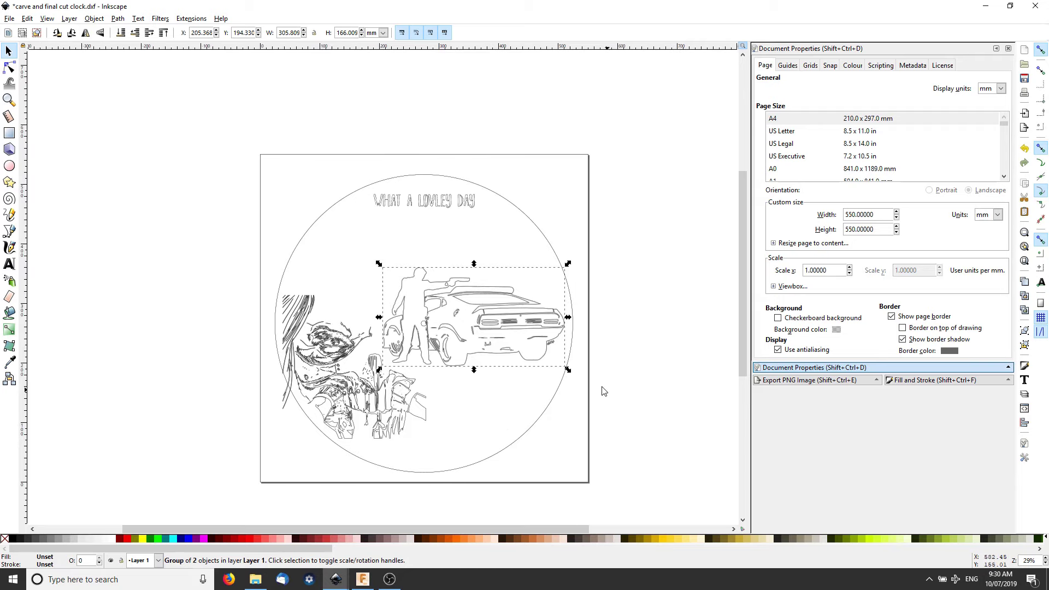
left_click(641, 363)
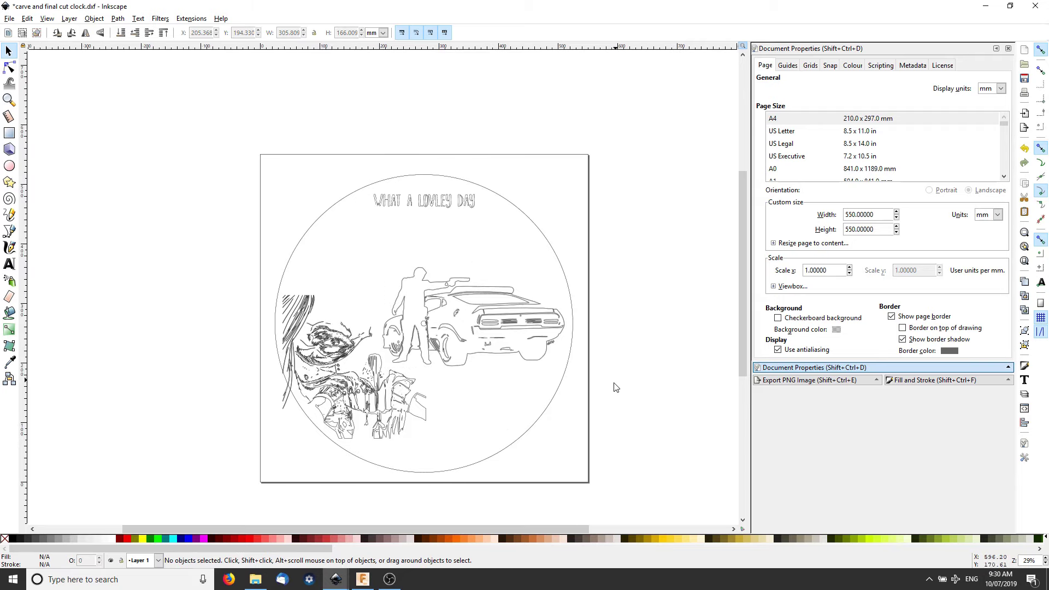
- Remove the car from the inteceptor.dxf page and import the Witness skull image
left_click(335, 583)
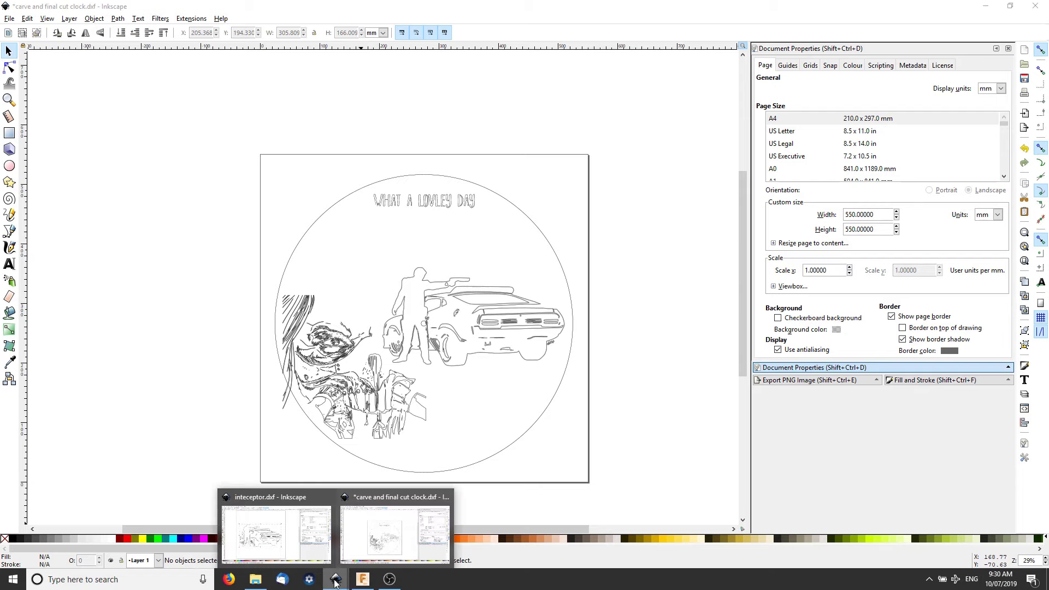
left_click(276, 530)
key("ctrl+x")
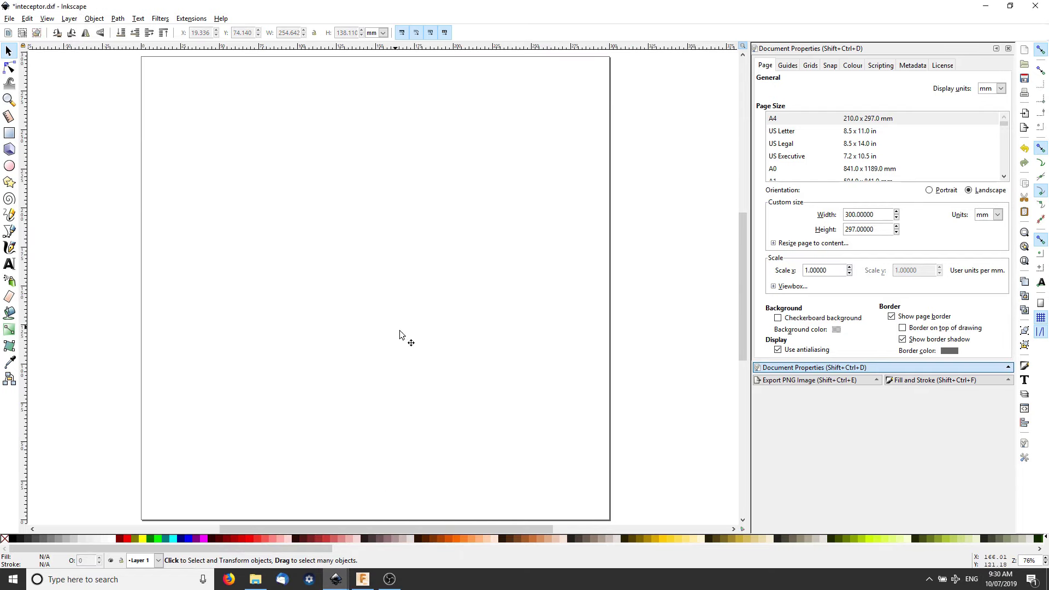
left_click(10, 19)
left_click(33, 129)
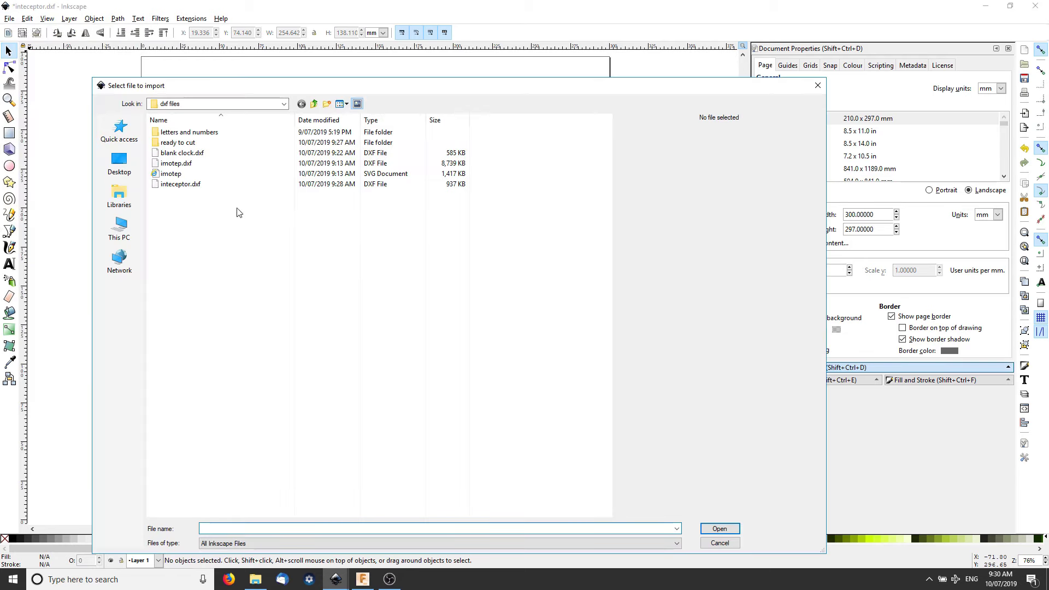
left_click(314, 106)
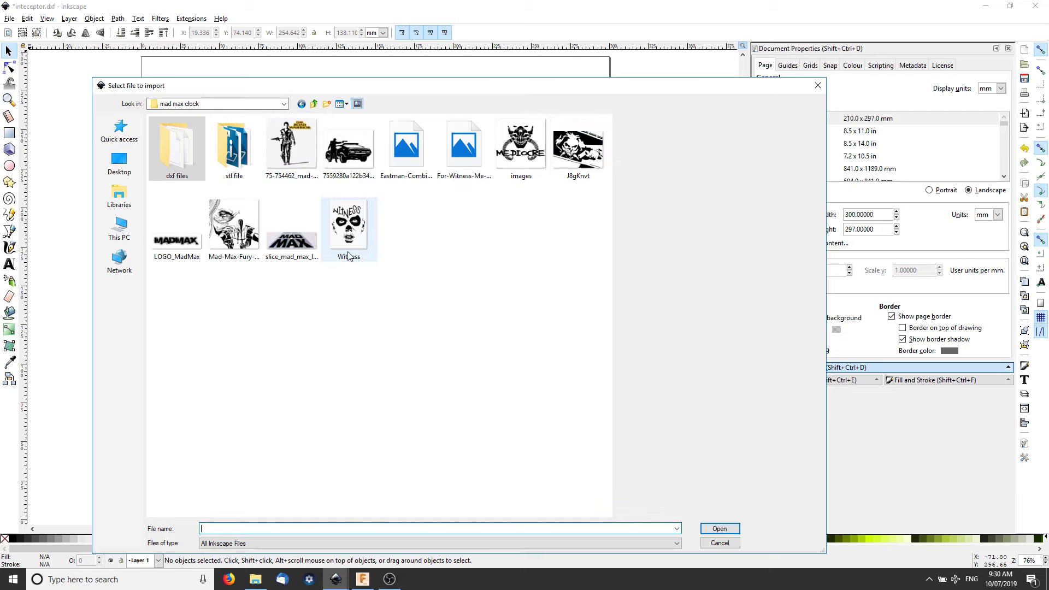
double_click(338, 234)
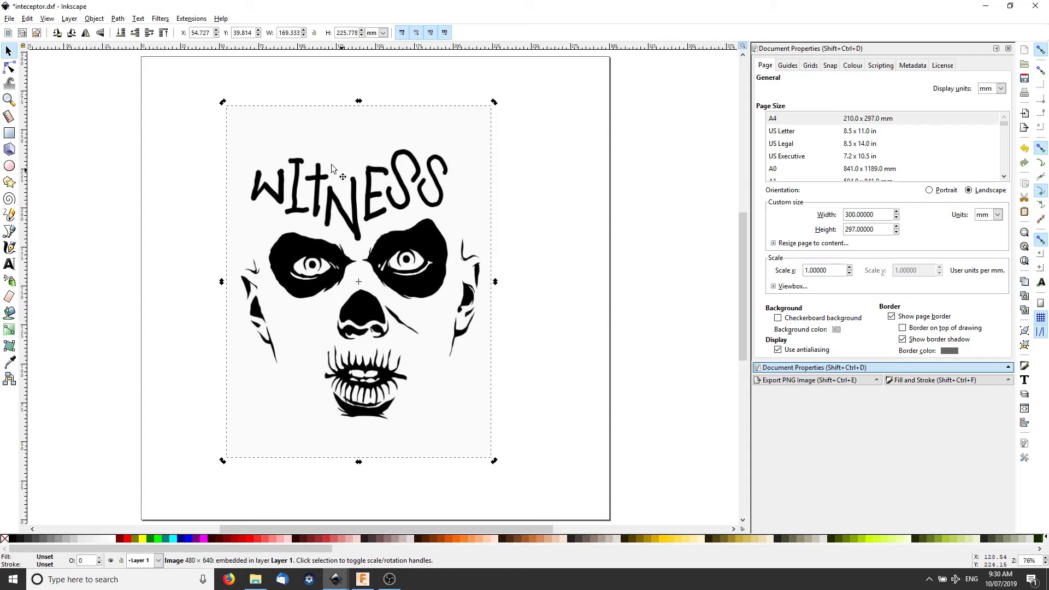
- Trace the Witness image into black paths and delete the original bitmap and extra copy
left_click(139, 18)
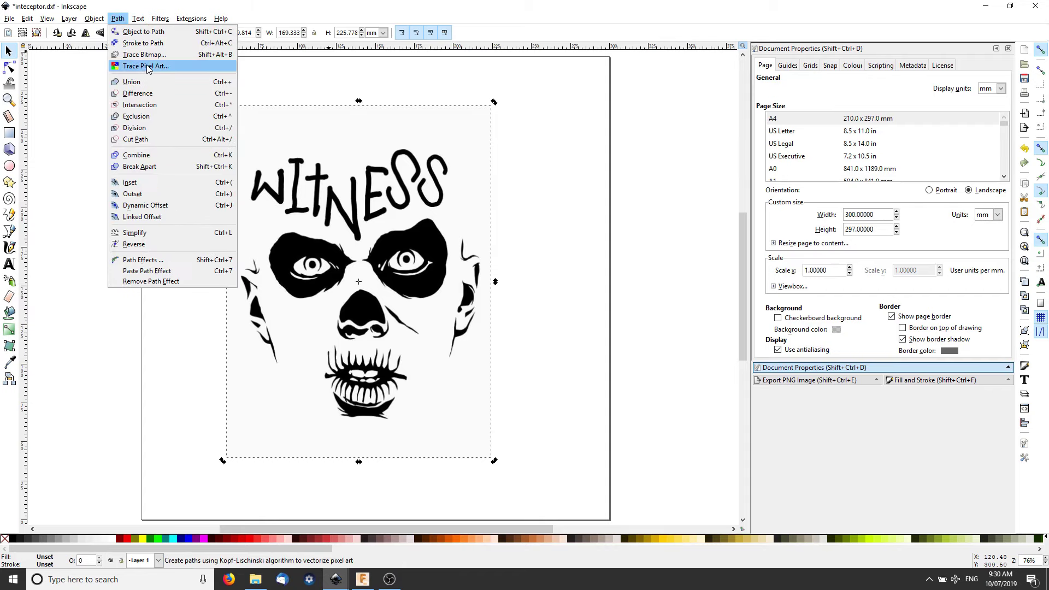
left_click(164, 54)
left_click(1022, 195)
left_click_drag(276, 261, 421, 304)
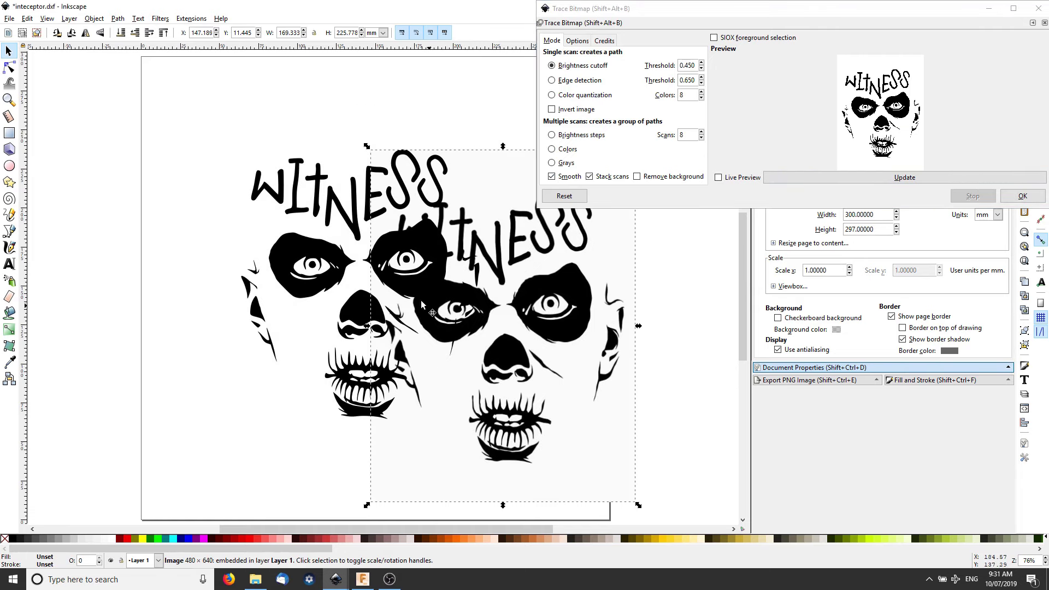
left_click_drag(501, 312, 667, 355)
left_click(1022, 196)
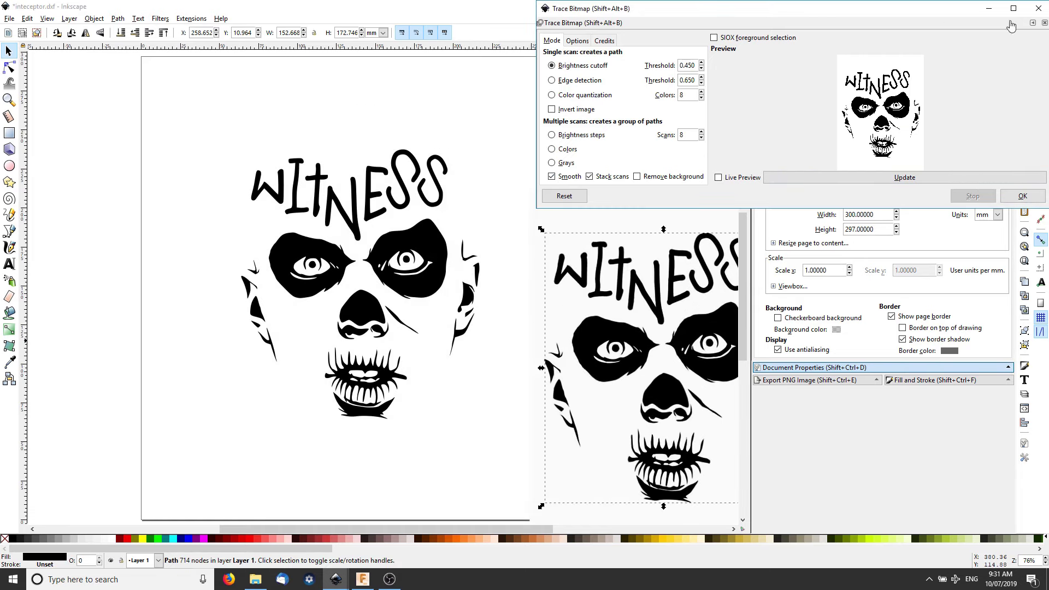
key("Delete")
left_click(710, 372)
key("Delete")
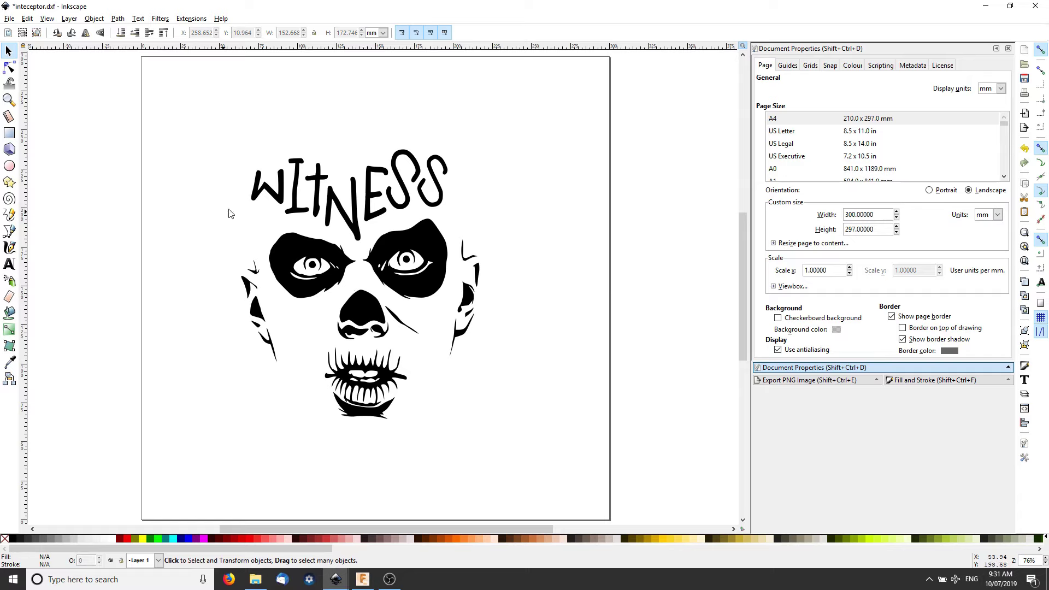
- Select the whole traced skull drawing
left_click(9, 18)
mouse_move(160, 102)
left_mouse_down()
mouse_move(564, 435)
mouse_move(570, 452)
left_mouse_up()
left_click(118, 18)
- Convert the skull's strokes to paths and save it as witness.svg
left_click(126, 47)
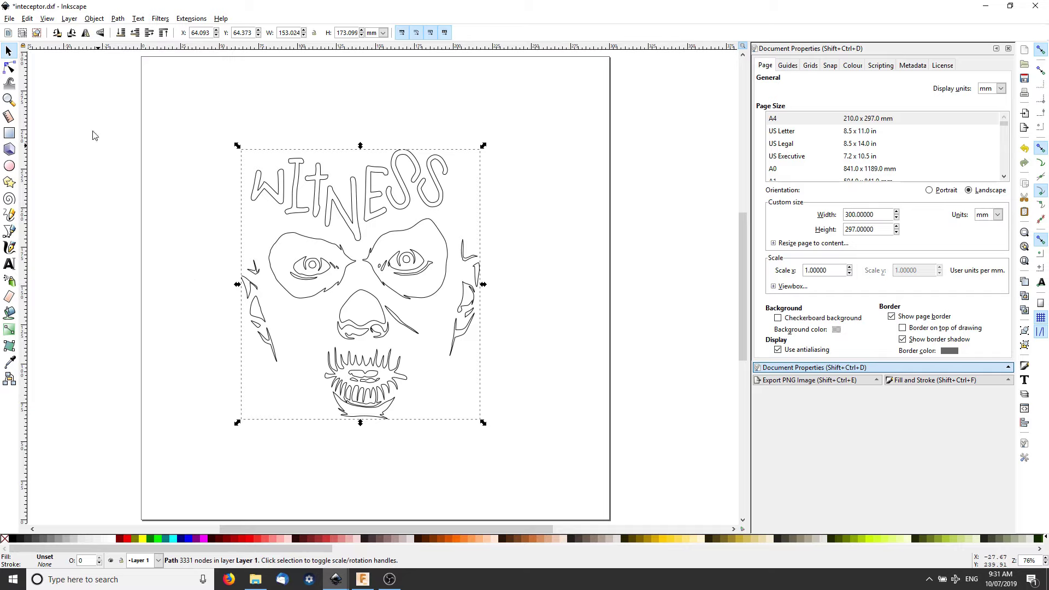
left_click(9, 18)
left_click(54, 102)
type("witness")
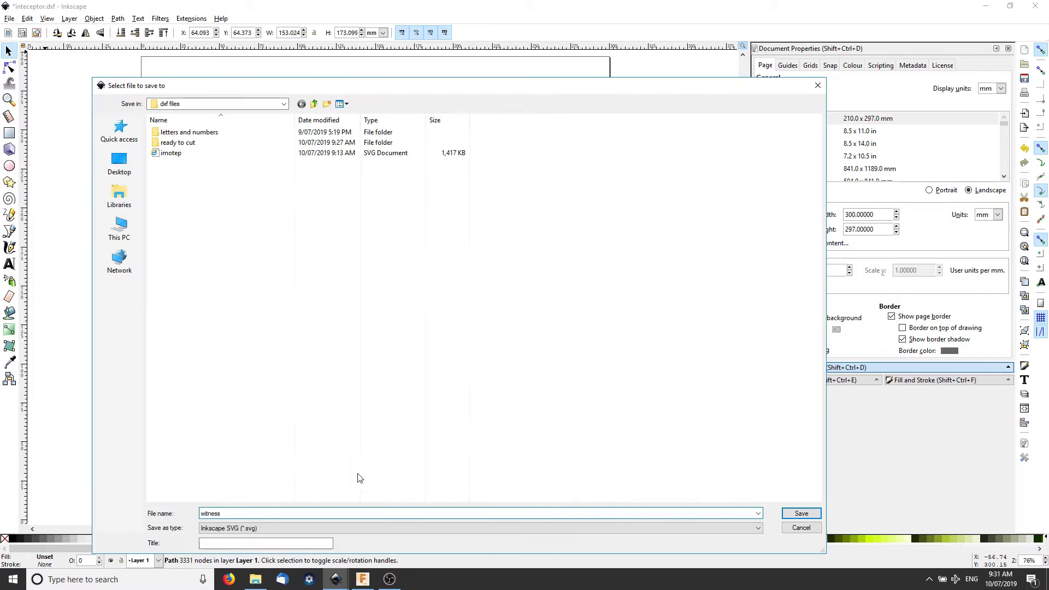
left_click(297, 525)
left_click(709, 335)
key("Return")
- Save the skull as witness.dxf in Desktop Cutting Plotter DXF format
left_click(9, 18)
left_click(35, 110)
left_click(374, 528)
left_click(463, 455)
left_click(790, 517)
left_click(610, 374)
- In the clock, move the car-and-figure group higher, just under WHAT A LOVLEY DAY
left_click(394, 532)
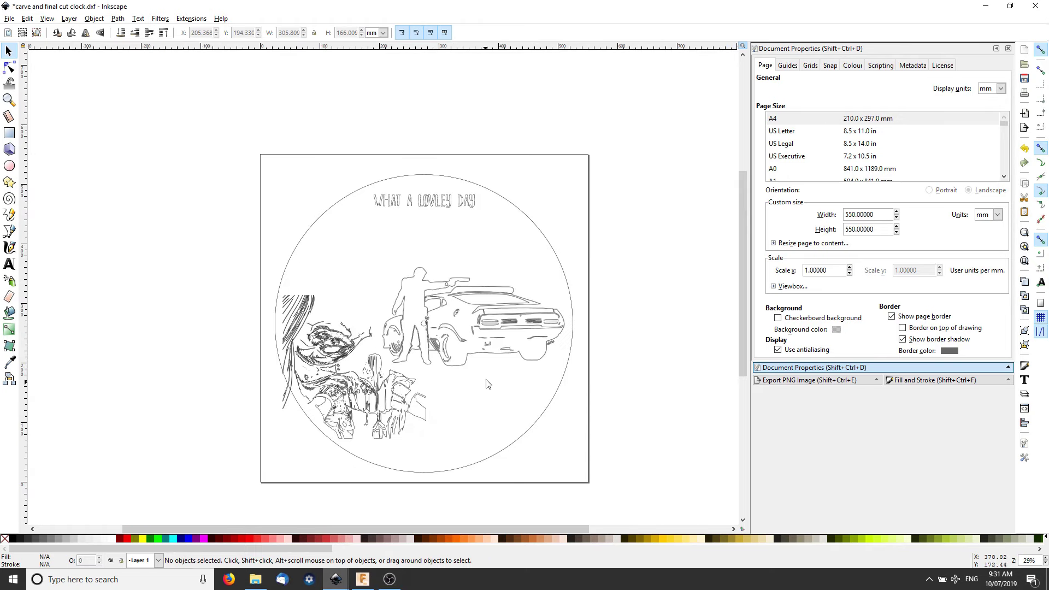
left_click(457, 333)
left_click_drag(458, 333, 456, 283)
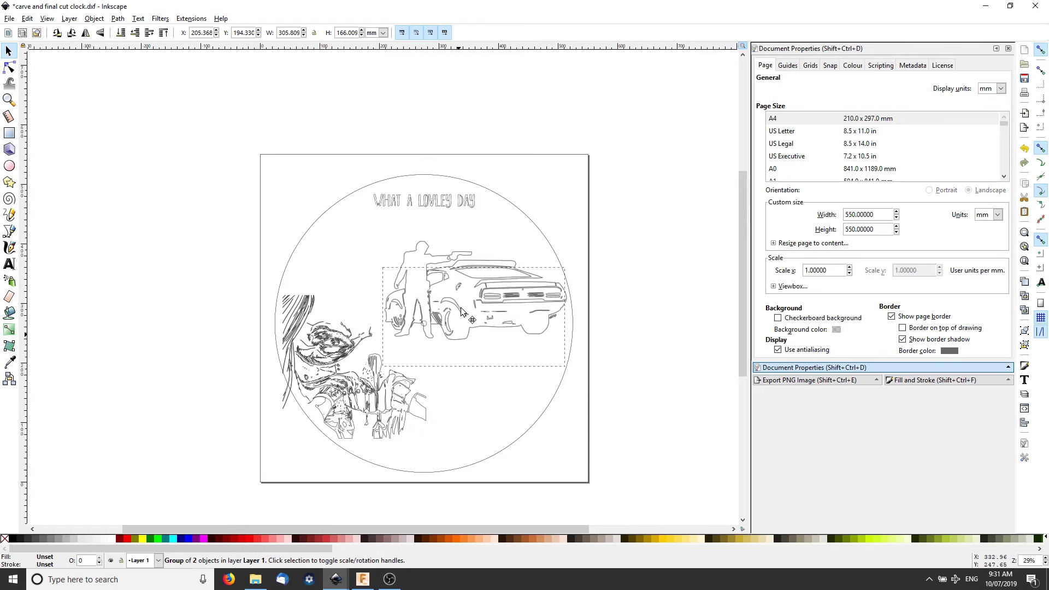
left_click(674, 377)
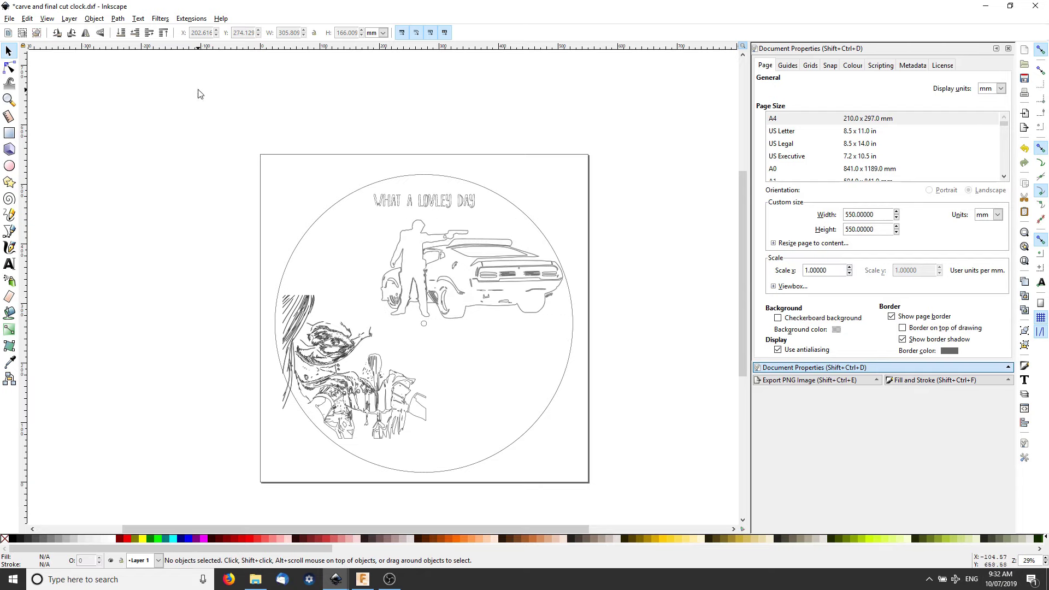
left_click(9, 18)
- Import witness.dxf from the dxf files folder into the clock
left_click(22, 130)
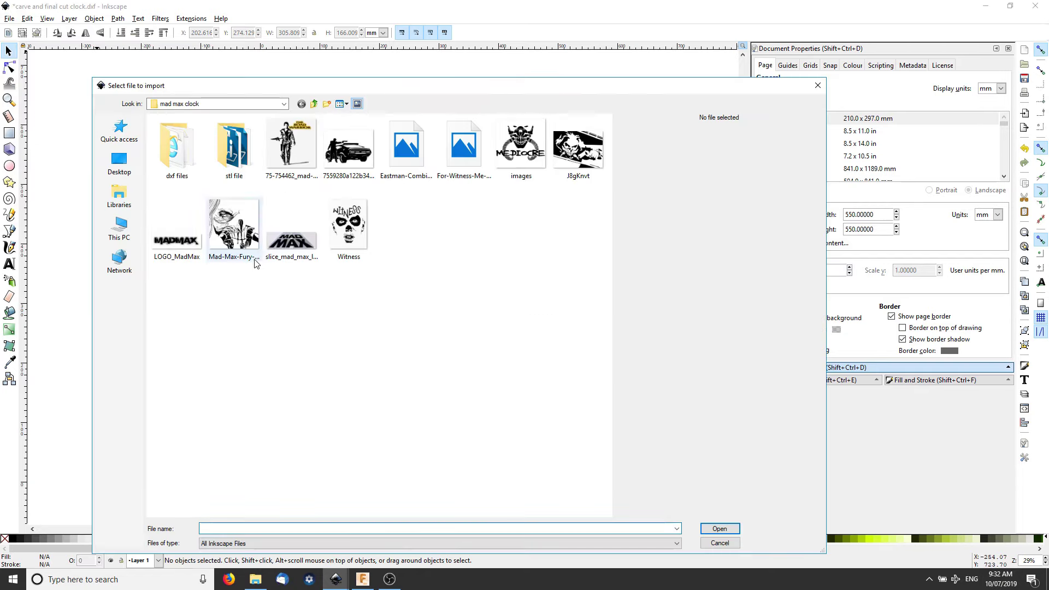
double_click(191, 164)
left_click(180, 195)
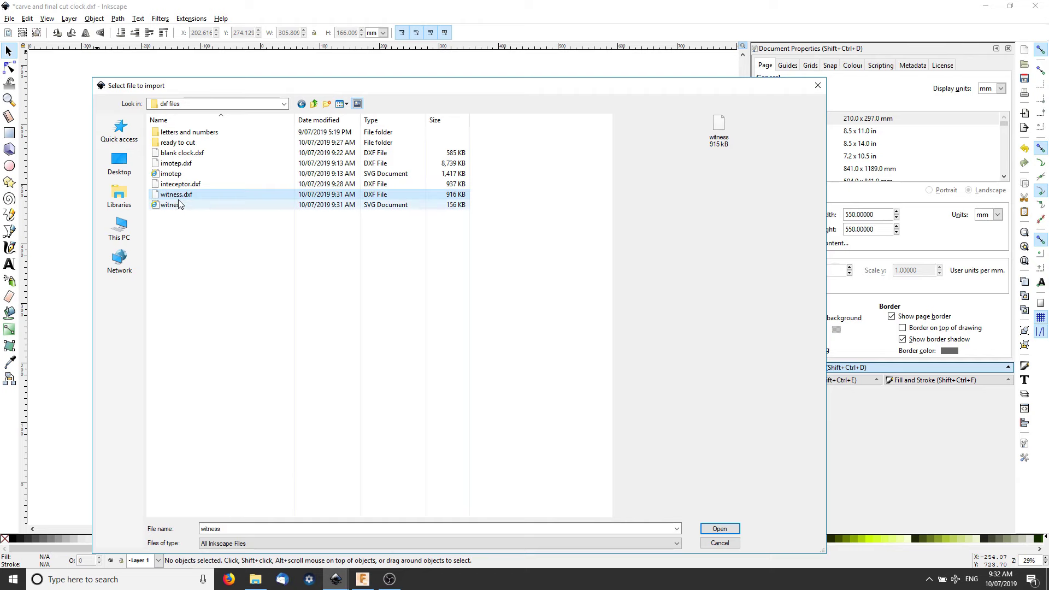
key("Return")
left_click(607, 386)
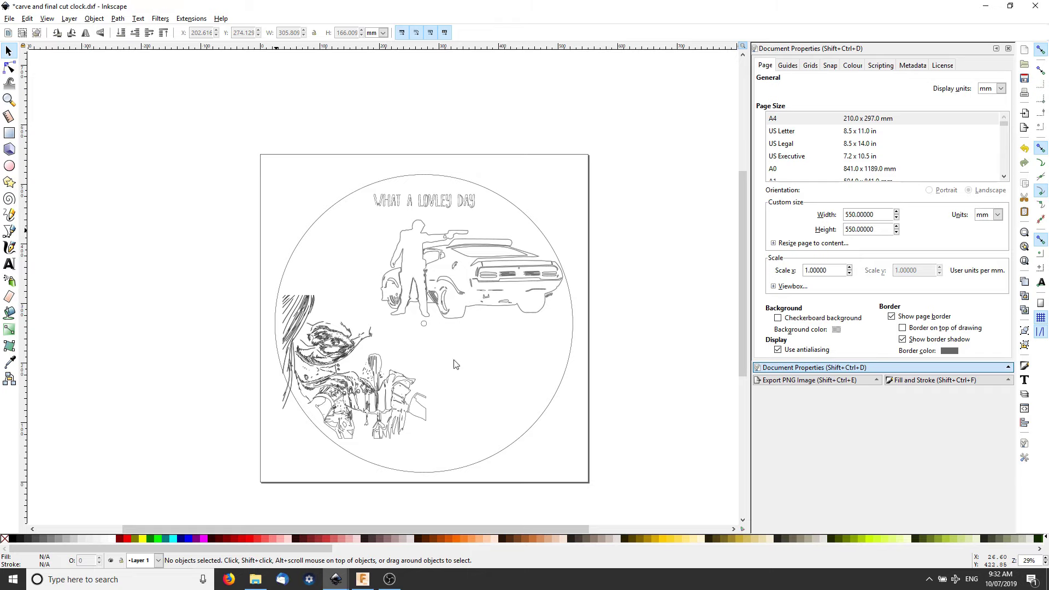
- Shrink the skull to about 111 × 126 mm and place it in the circle's upper left
left_click_drag(455, 378, 375, 317)
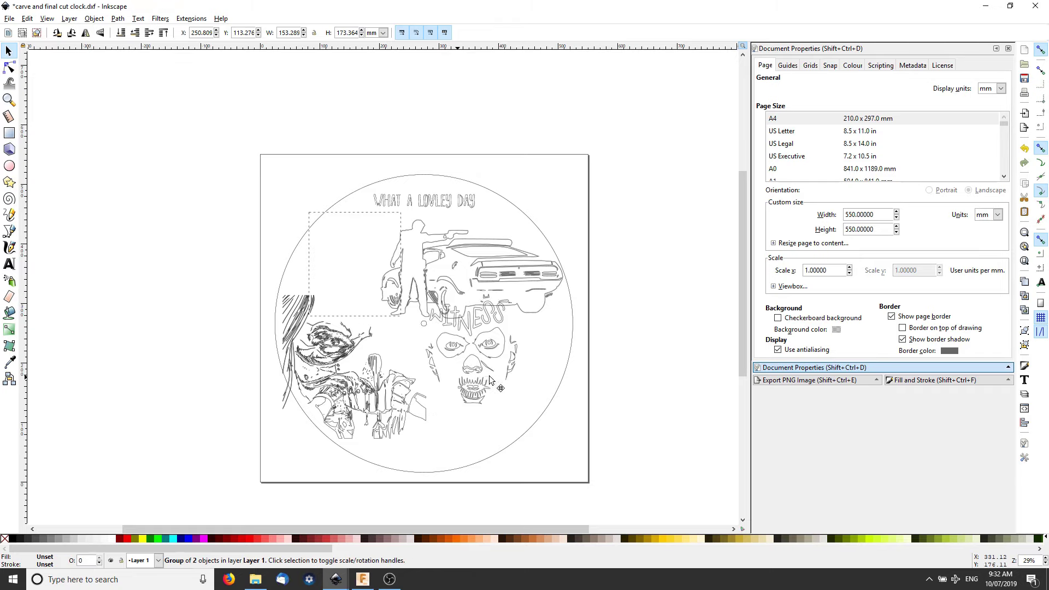
mouse_move(422, 328)
left_mouse_down("ctrl")
mouse_move(395, 309)
mouse_move(402, 317)
left_mouse_up("ctrl")
left_click_drag(353, 275, 340, 266)
left_click(235, 216)
scroll(336, 295, "down", 1)
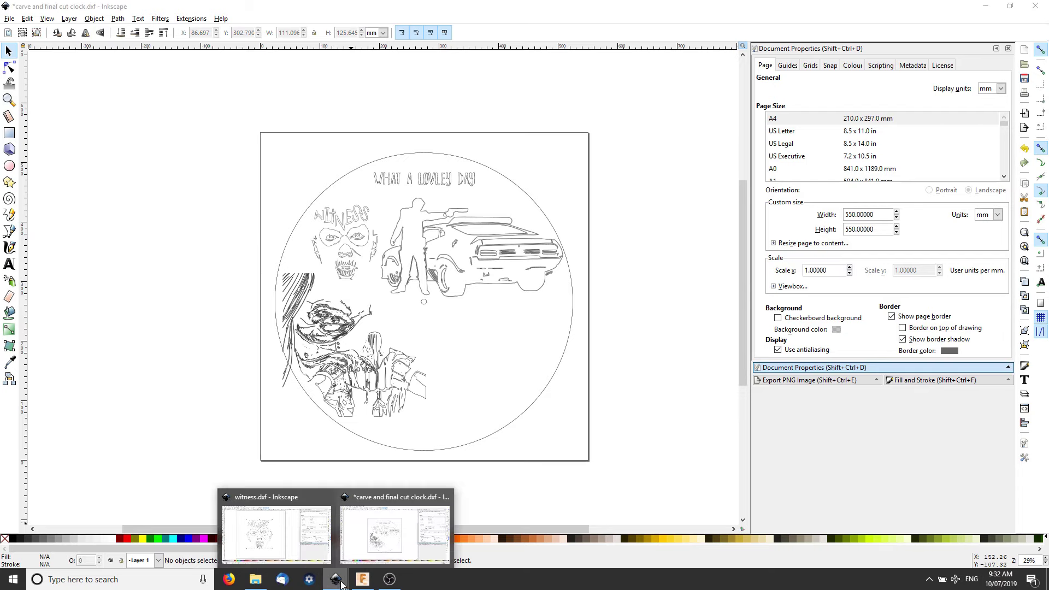
left_click(284, 536)
- Clear the witness drawing and import the Road Warrior image from the mad max clock folder
key("Delete")
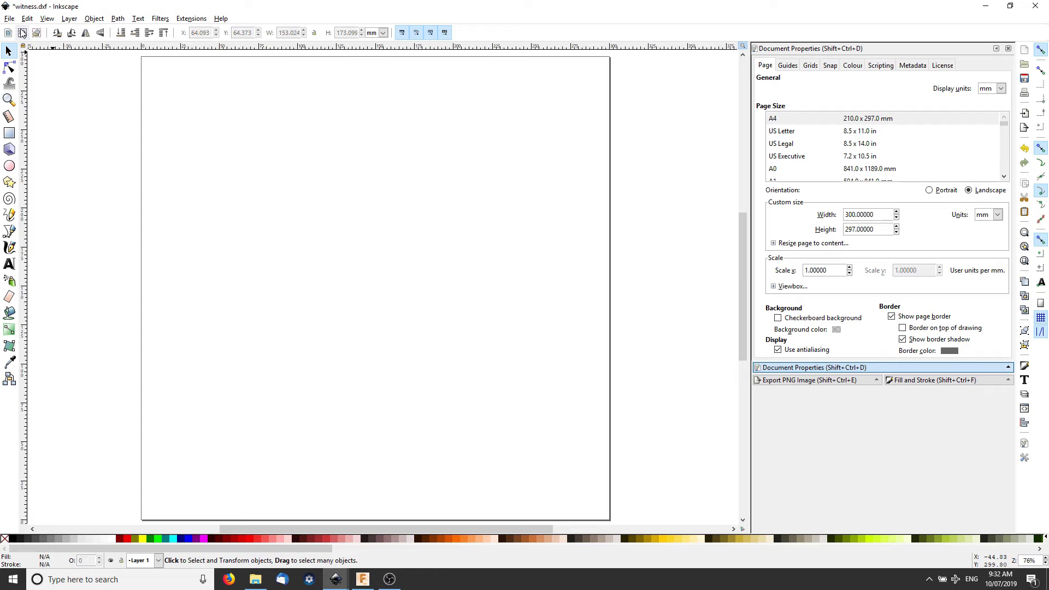
left_click(10, 18)
left_click(22, 130)
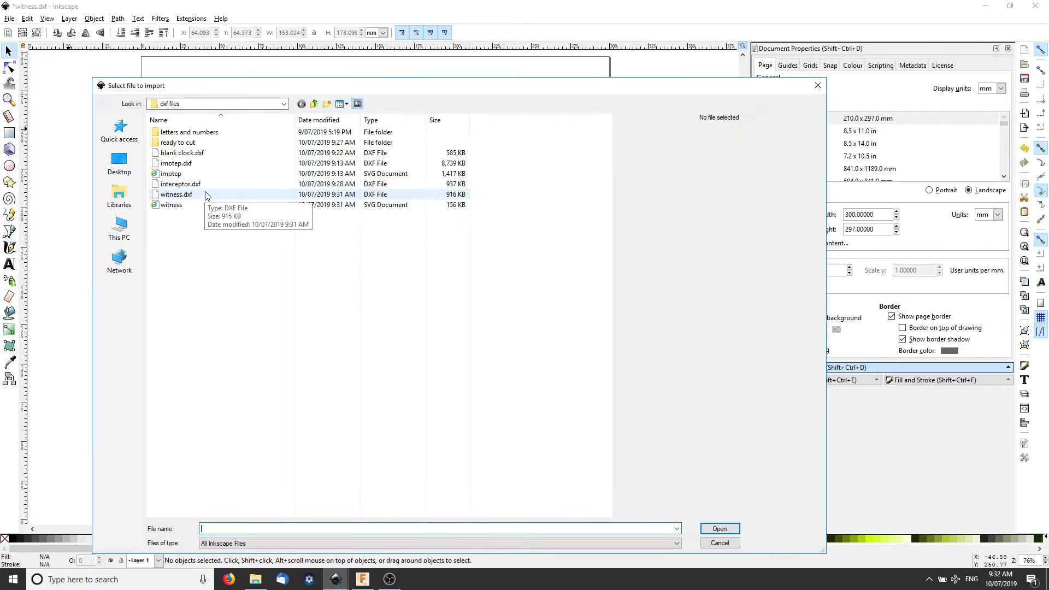
left_click(314, 103)
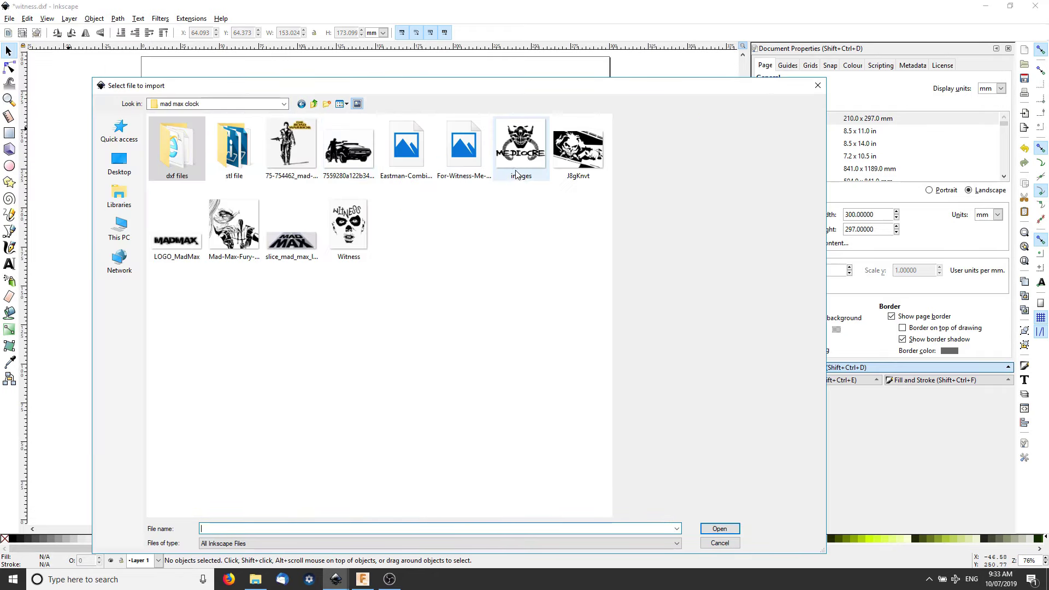
double_click(291, 145)
left_click_drag(314, 332, 317, 312)
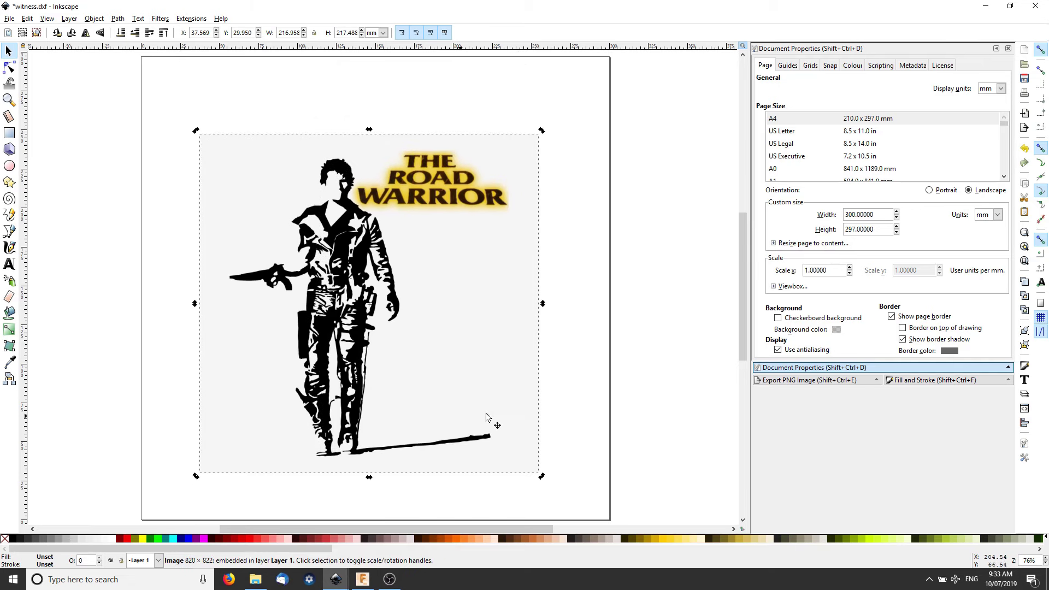
- Trace the Road Warrior image into paths and delete the original bitmap
left_click(117, 18)
left_click(136, 54)
left_click(1022, 195)
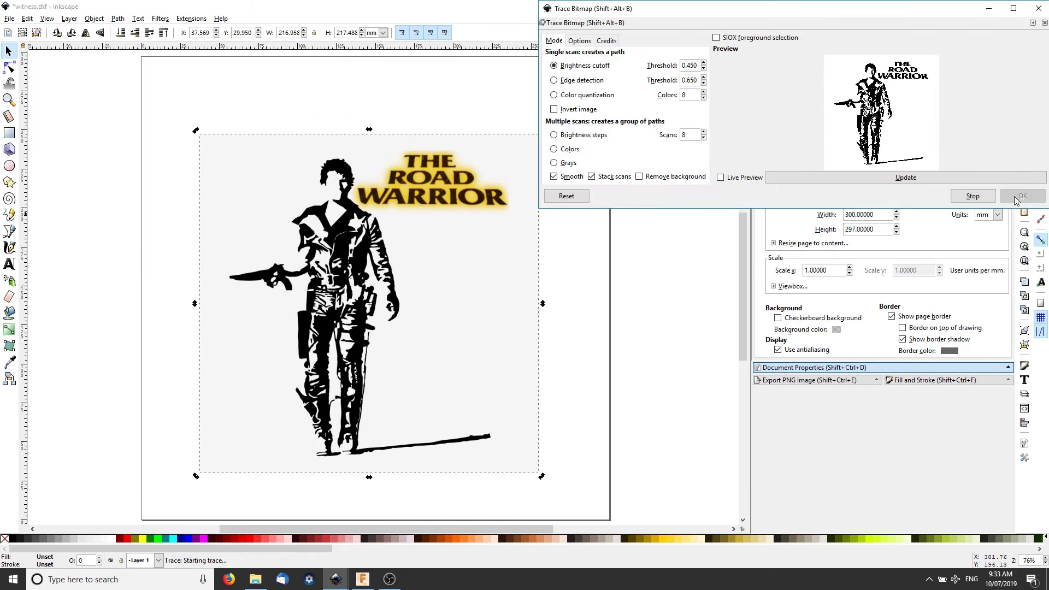
left_click_drag(409, 352, 637, 421)
key("Delete")
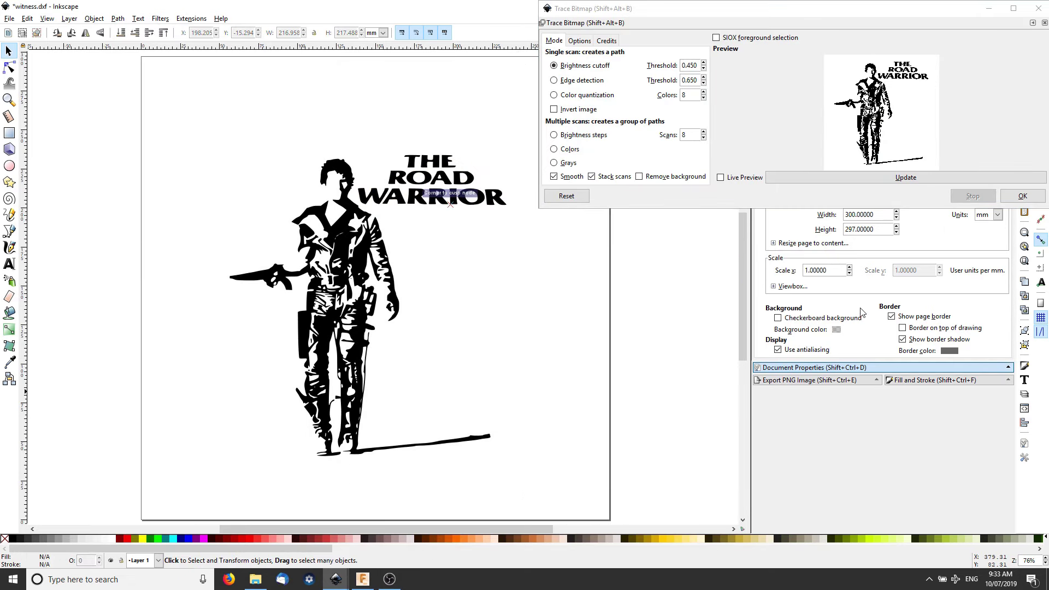
left_click(1038, 8)
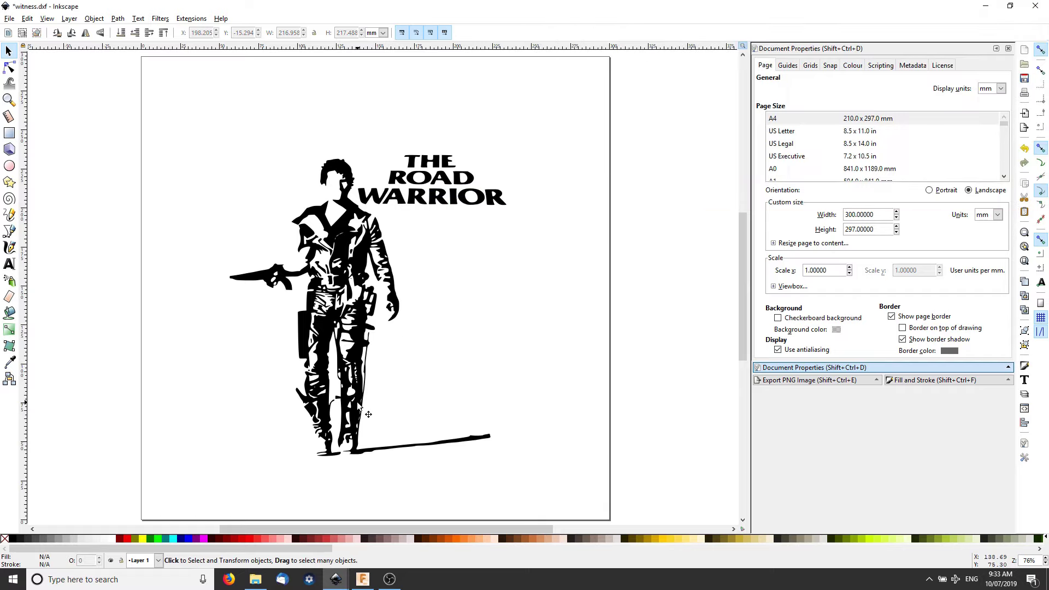
- Convert the traced Road Warrior figure into a single 7784-node path with Object to Path
left_click(334, 298)
left_click(117, 19)
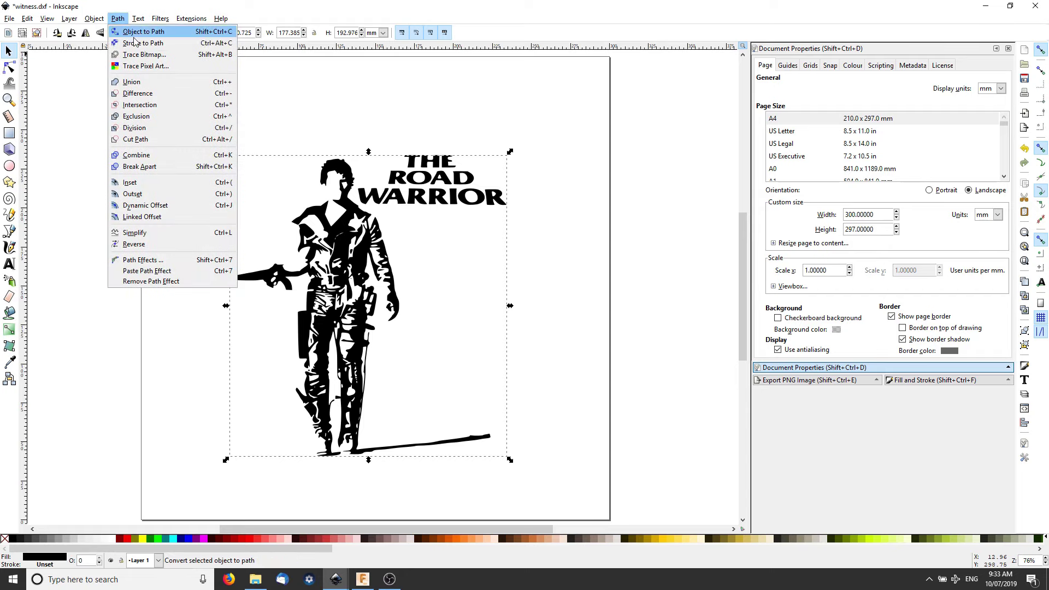
left_click(146, 284)
middle_click_drag(162, 261, 222, 263)
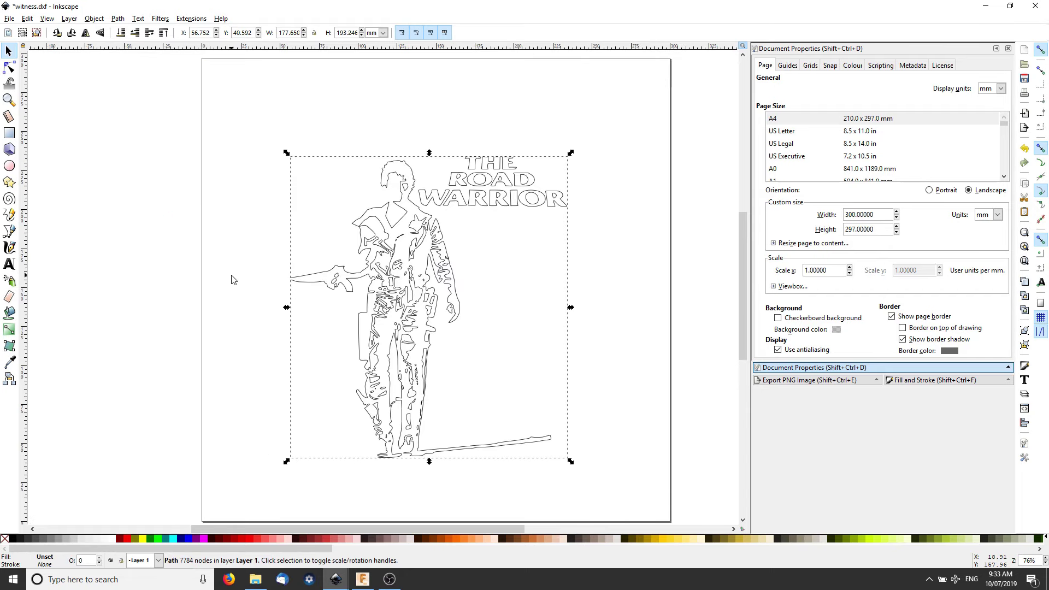
left_click(257, 279)
left_click(383, 294)
- Save the Road Warrior drawing as road warrior.dxf in Desktop Cutting Plotter DXF format
left_click(8, 18)
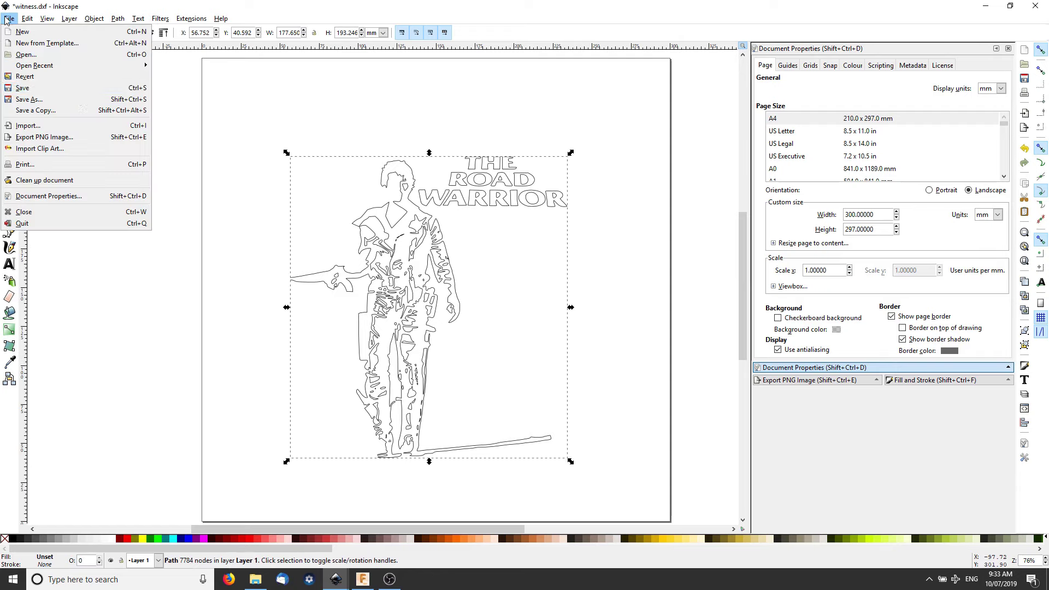
left_click(28, 99)
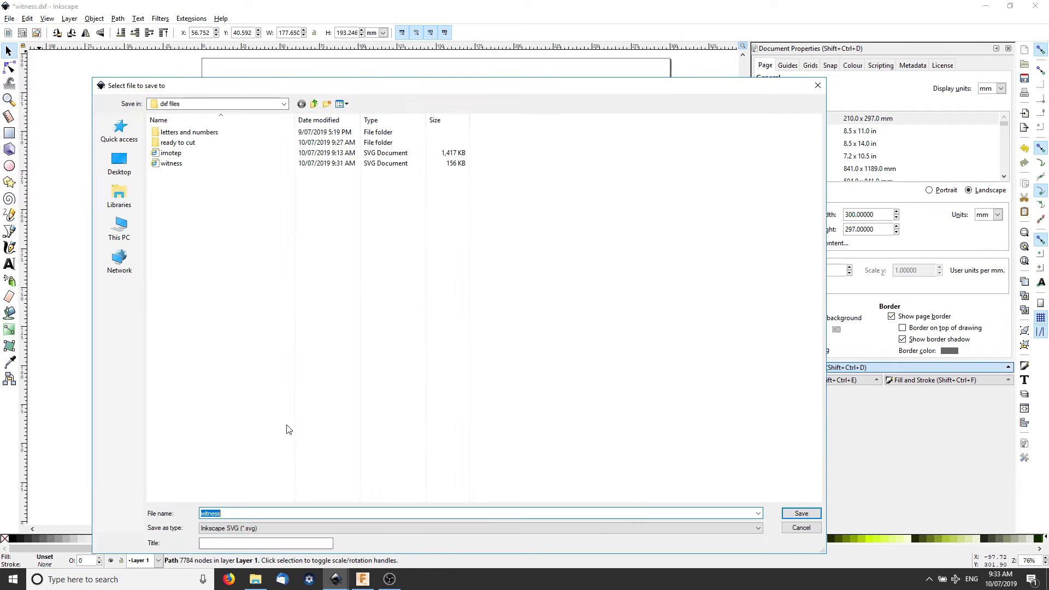
left_click(295, 527)
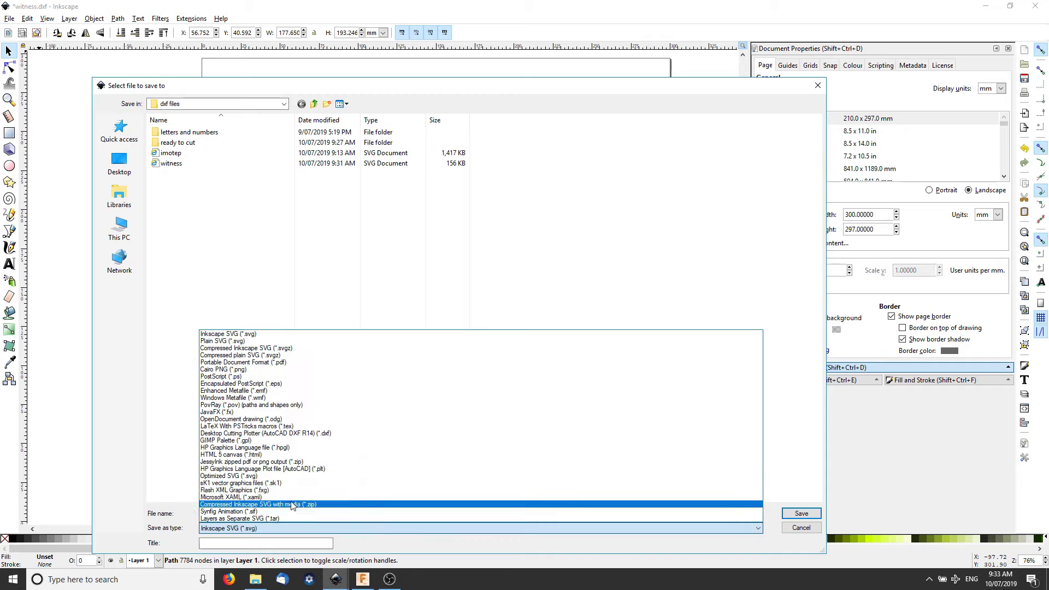
left_click(354, 441)
left_click(383, 528)
left_click(411, 424)
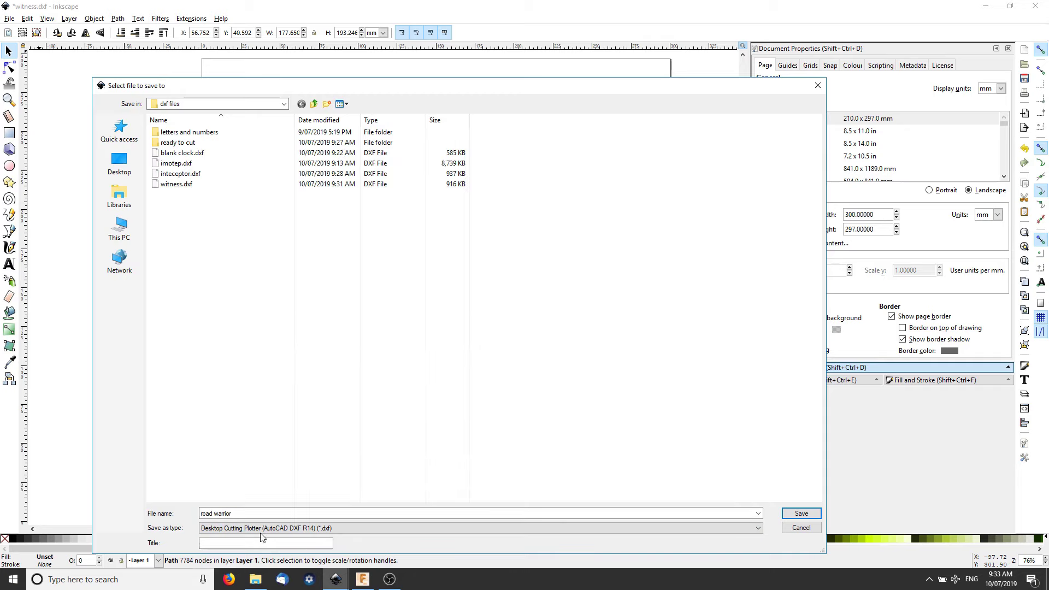
left_click(792, 513)
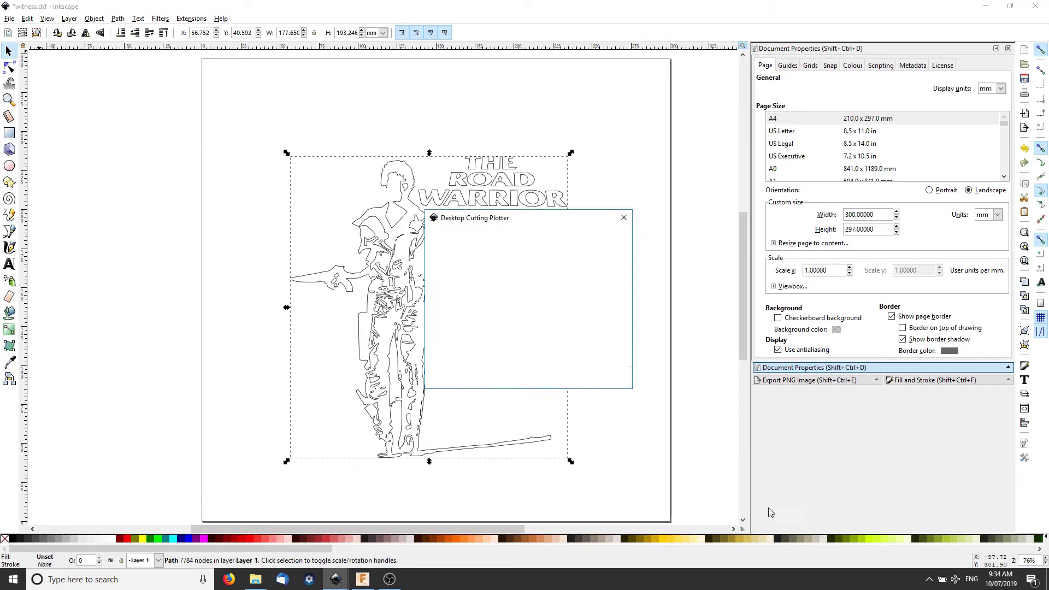
- Check the save formats, cancel, then bring up the import window in the clock document
left_click(9, 19)
left_click(33, 98)
left_click(307, 528)
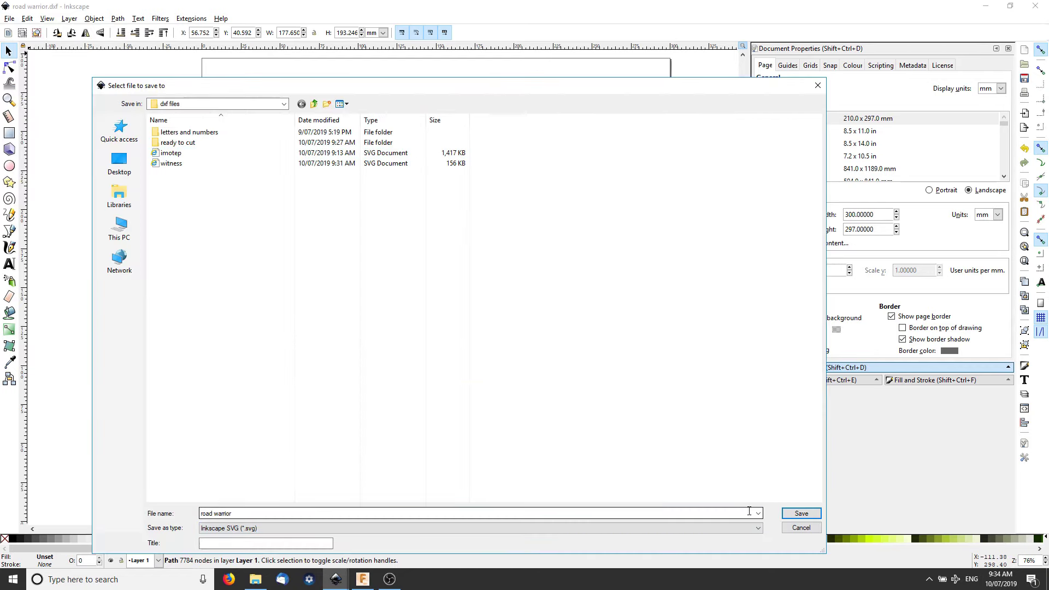
key("Return")
left_click(9, 19)
left_click(79, 130)
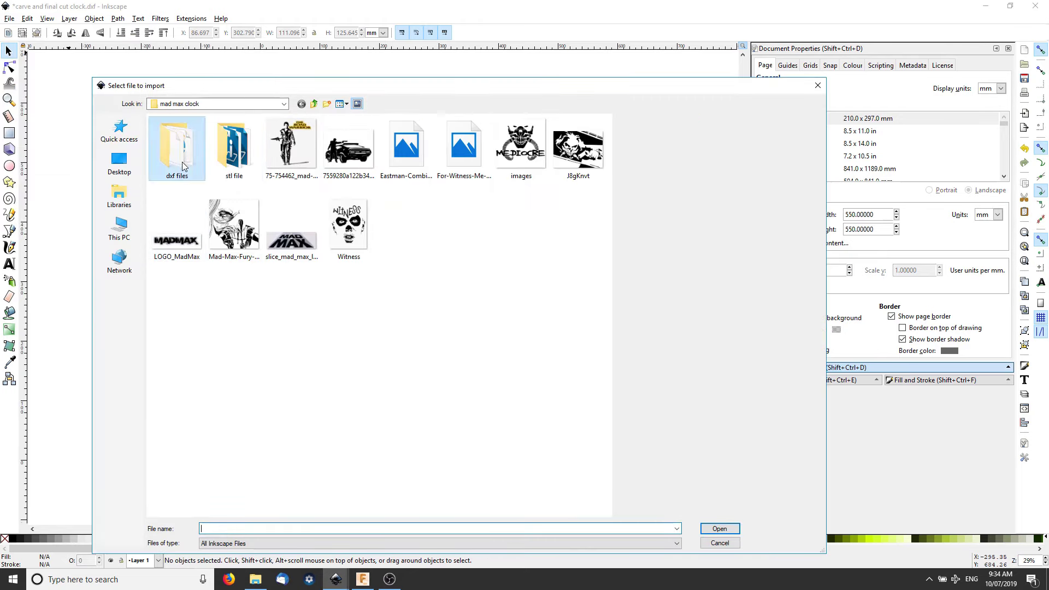
- Import road warrior.dxf from the dxf files folder into the clock
double_click(183, 159)
left_click(206, 202)
left_click(719, 529)
left_click(614, 391)
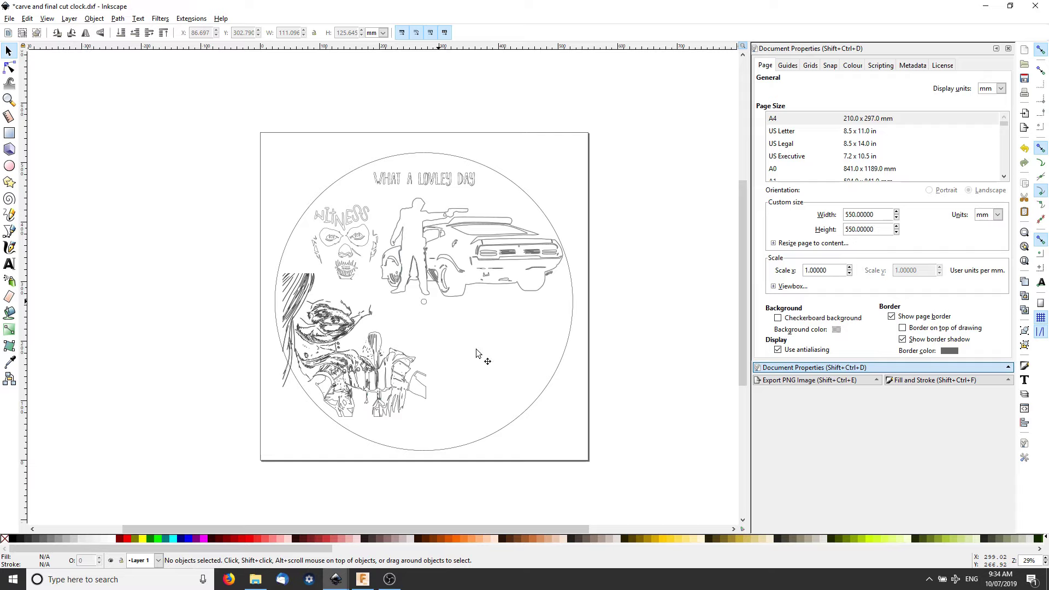
- Enlarge the Road Warrior figure about 114% and place it in the circle's lower right
mouse_move(530, 411)
left_mouse_down()
mouse_move(559, 445)
mouse_move(547, 437)
left_mouse_up()
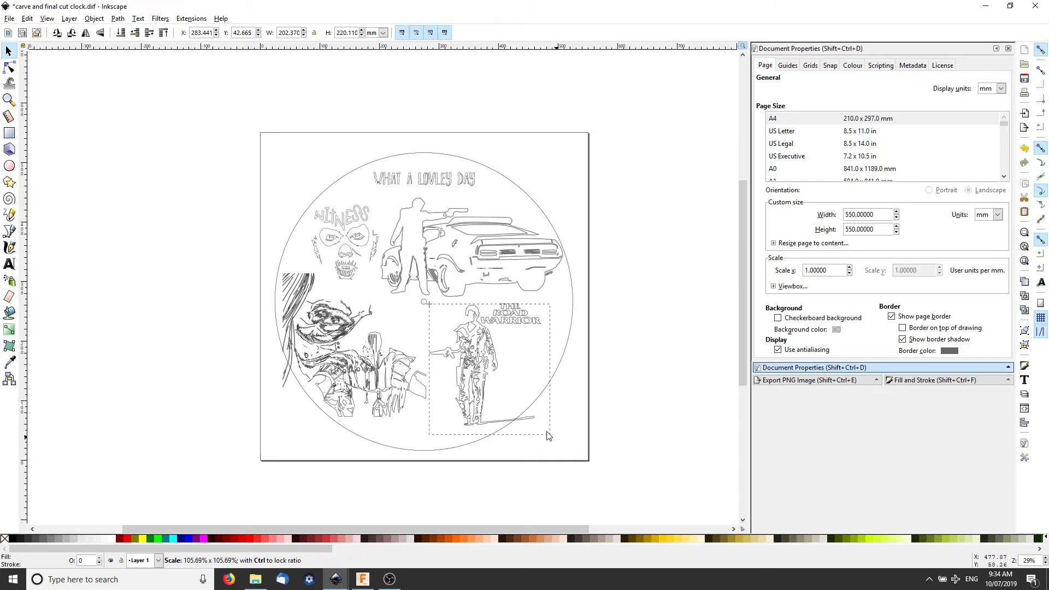
left_click_drag(479, 365, 452, 363)
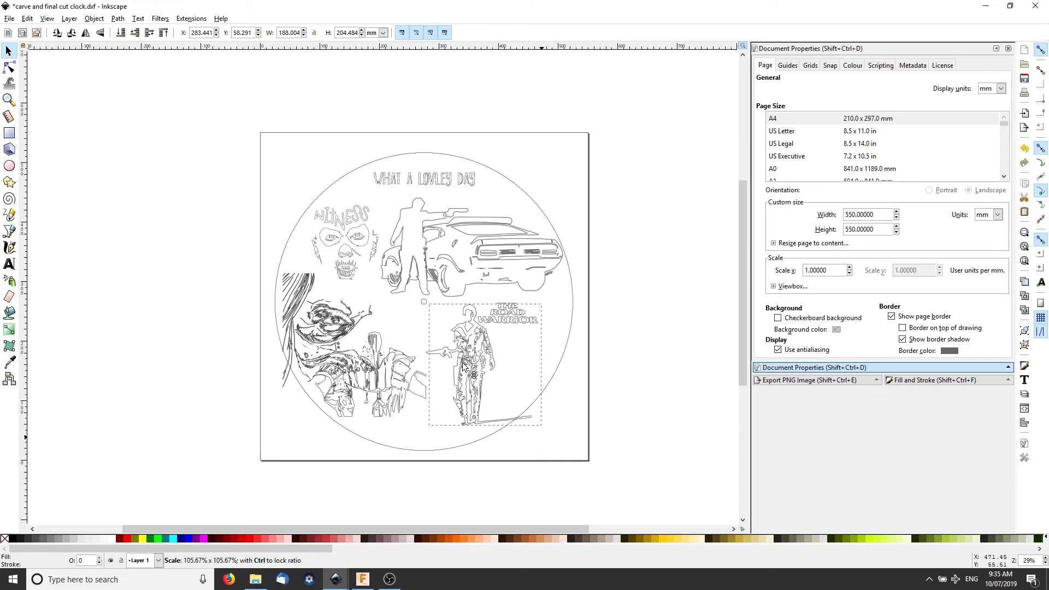
left_click_drag(452, 364, 463, 369)
left_click(666, 385)
scroll(628, 389, "up", 1, "ctrl")
scroll(592, 422, "up", 1, "ctrl")
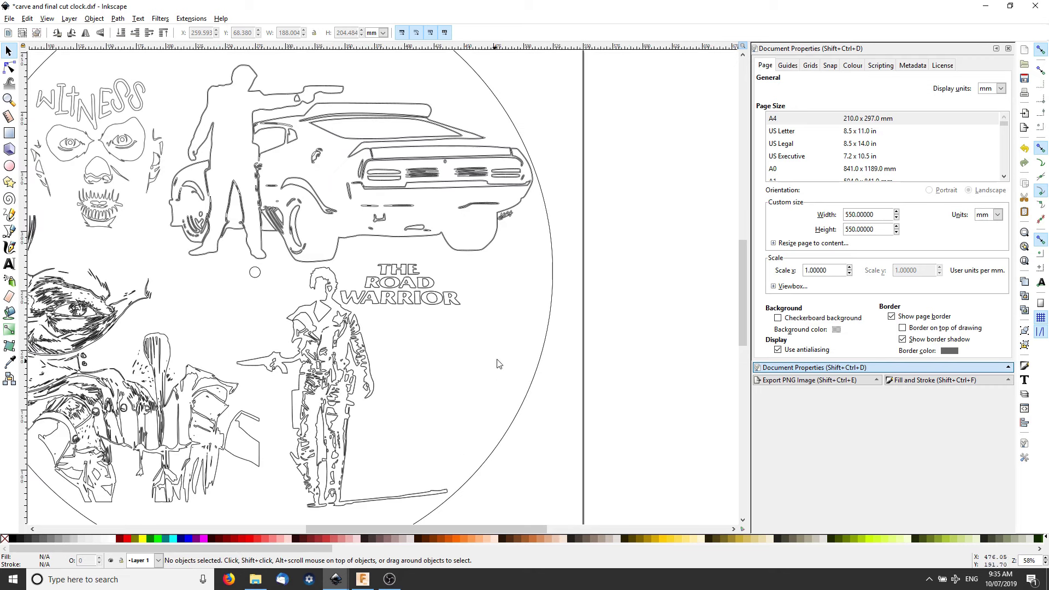
scroll(499, 354, "left", 2, "shift")
scroll(456, 306, "up", 1, "ctrl")
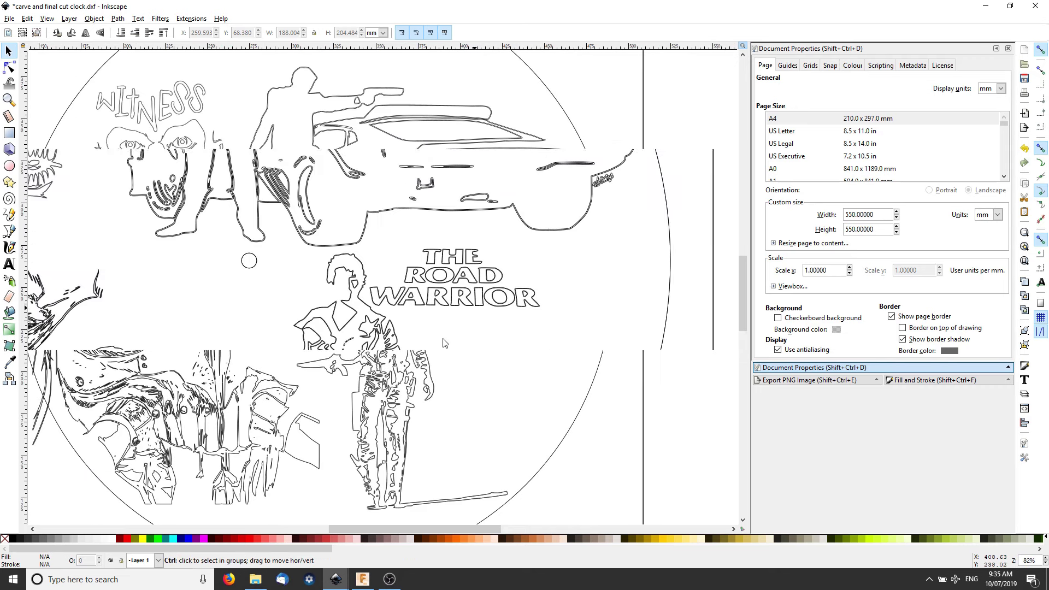
left_click(371, 342)
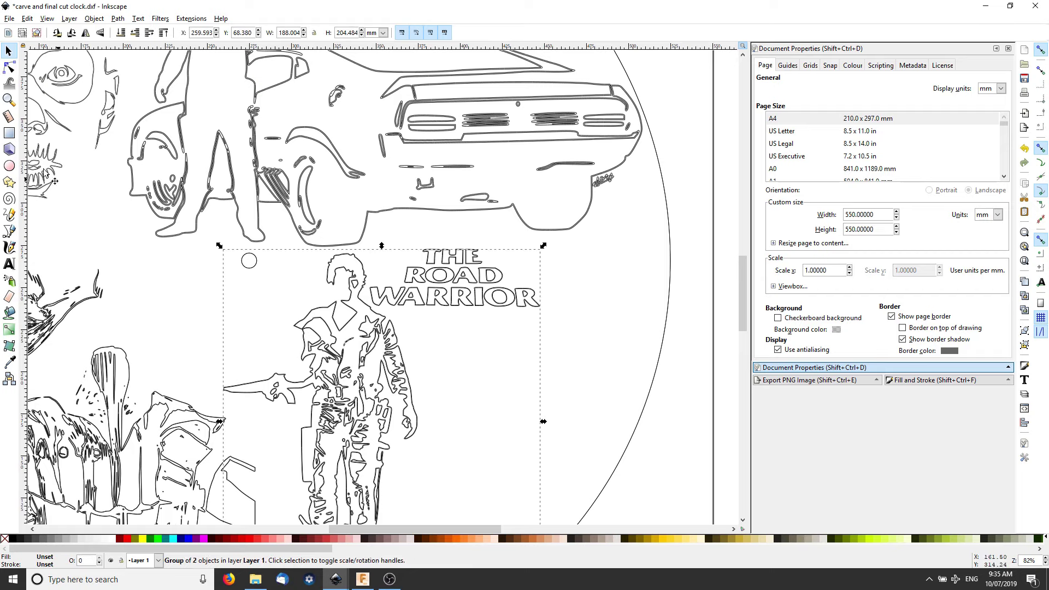
left_click(7, 67)
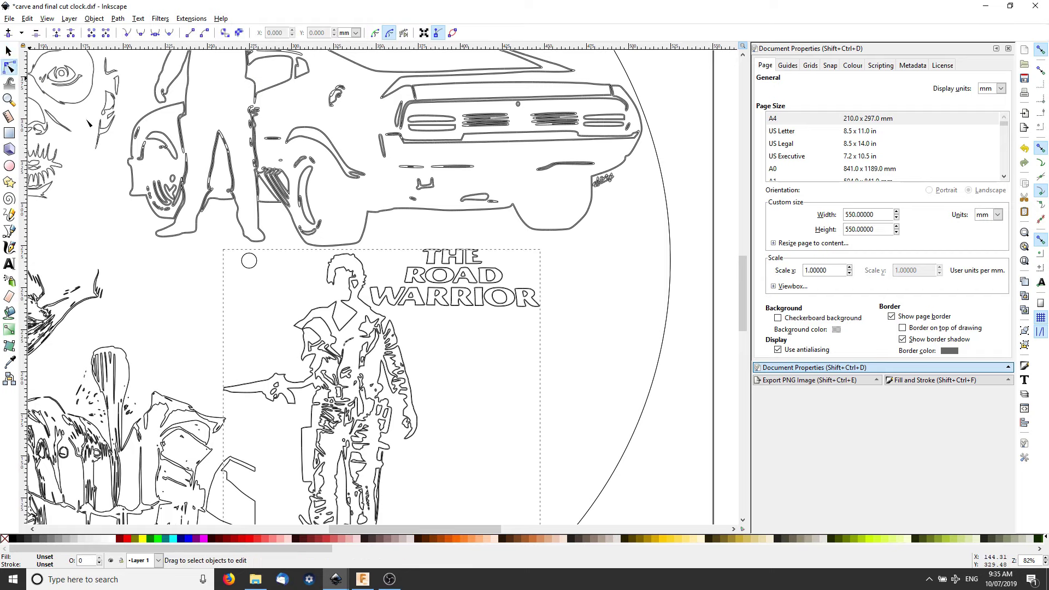
left_click(435, 299)
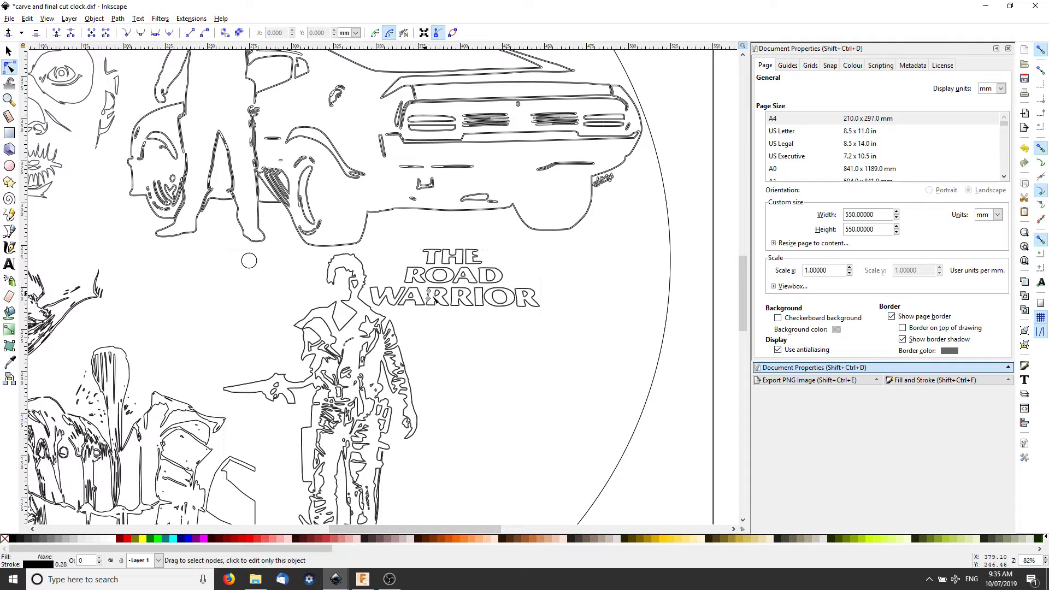
mouse_move(566, 329)
left_mouse_down()
mouse_move(415, 272)
mouse_move(418, 240)
left_mouse_up()
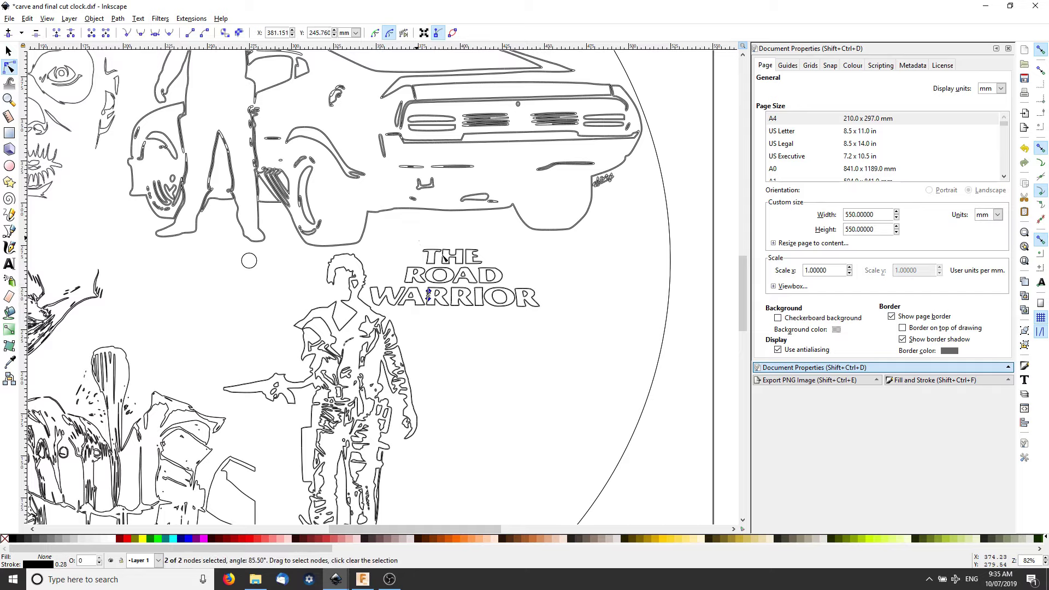
left_click(482, 288)
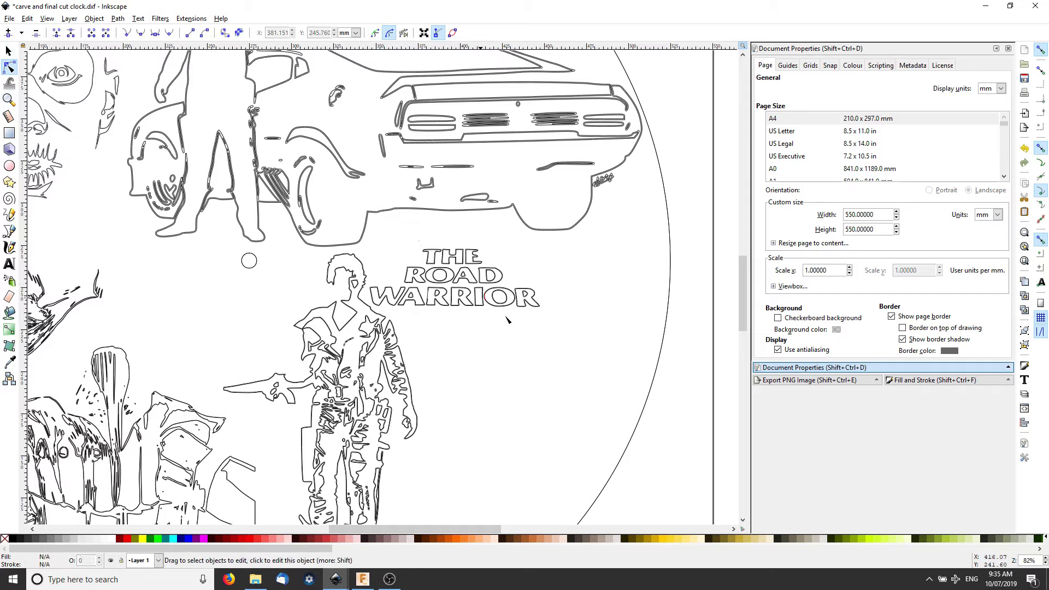
left_click(474, 279)
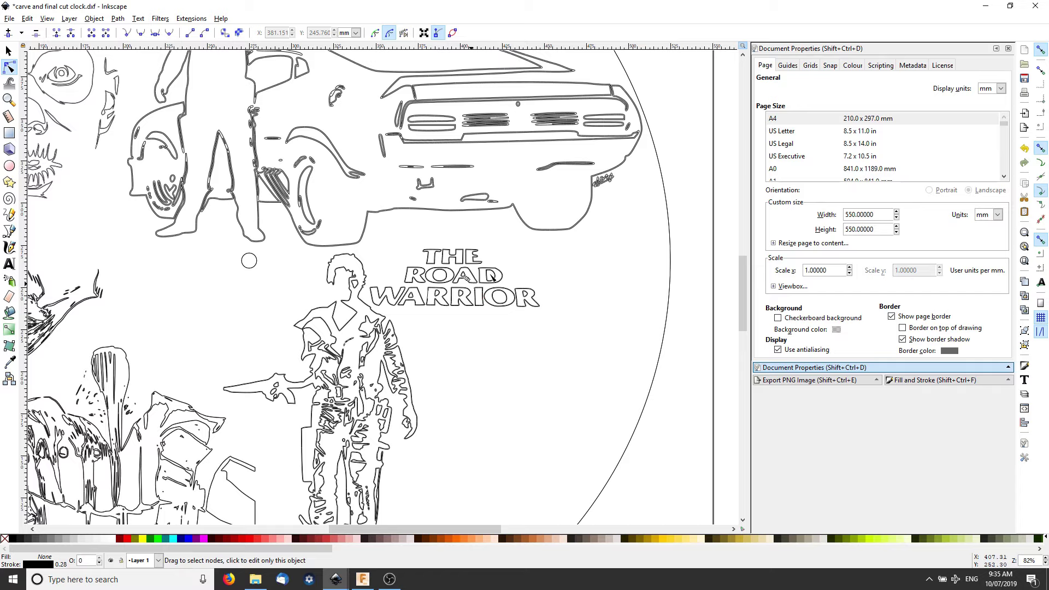
left_click_drag(528, 252, 445, 312)
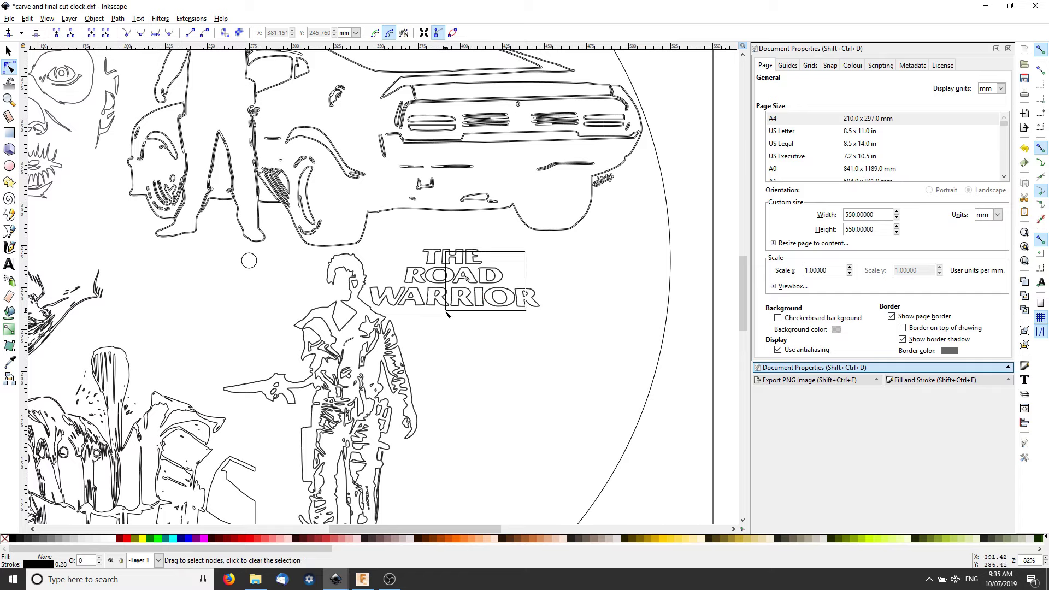
left_click(553, 344)
scroll(553, 344, "down", 1)
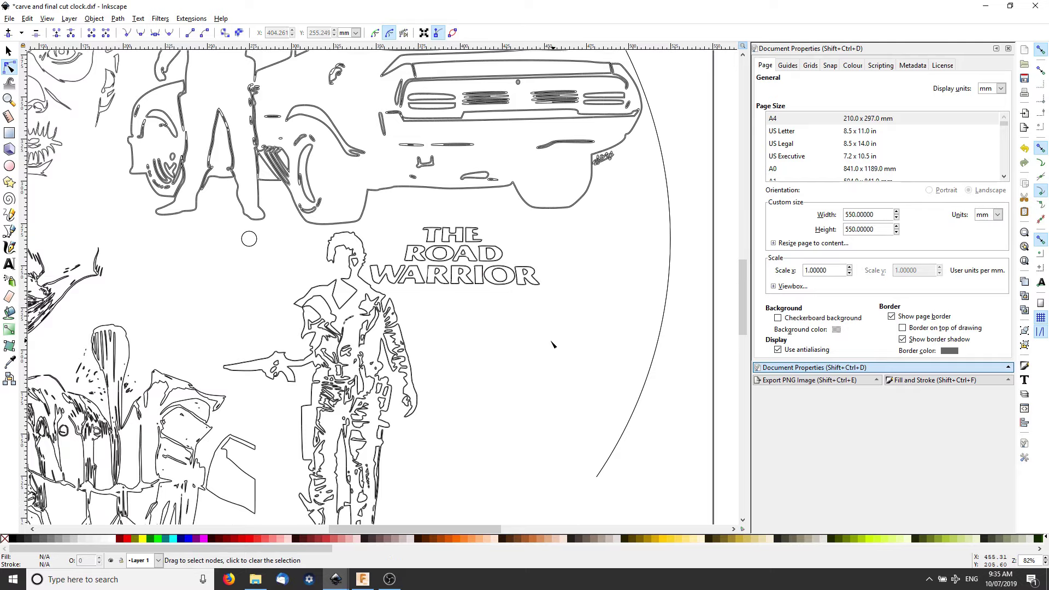
scroll(517, 358, "down", 2, "ctrl")
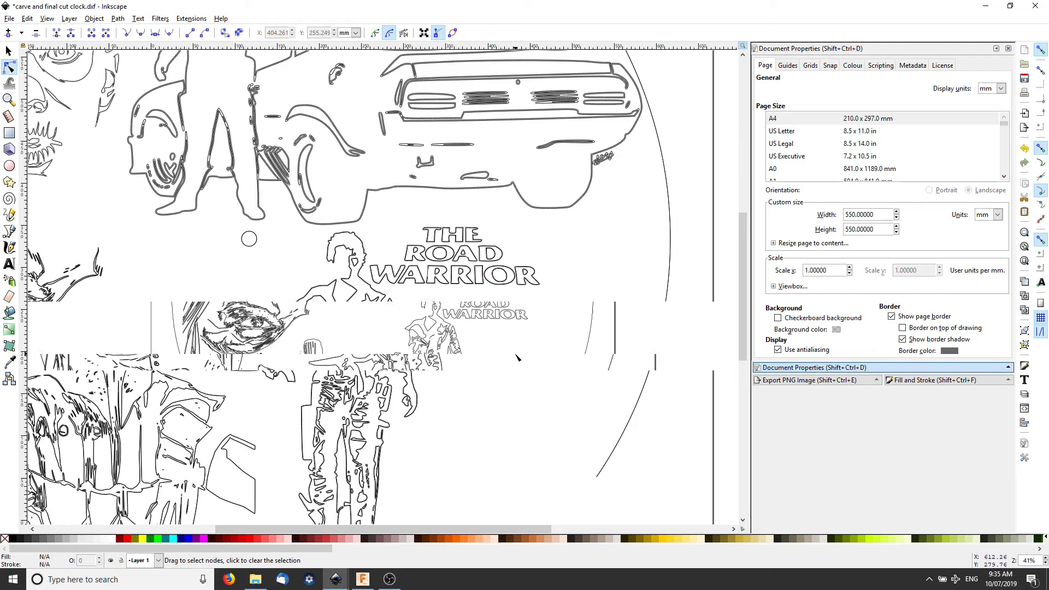
scroll(517, 361, "down", 1, "ctrl")
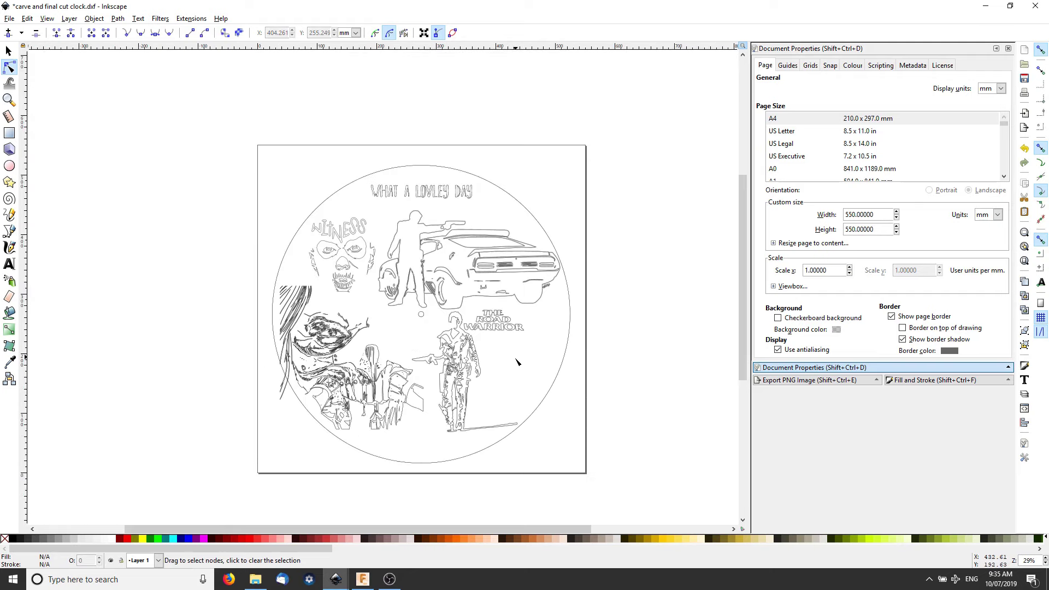
scroll(448, 371, "up", 1, "ctrl")
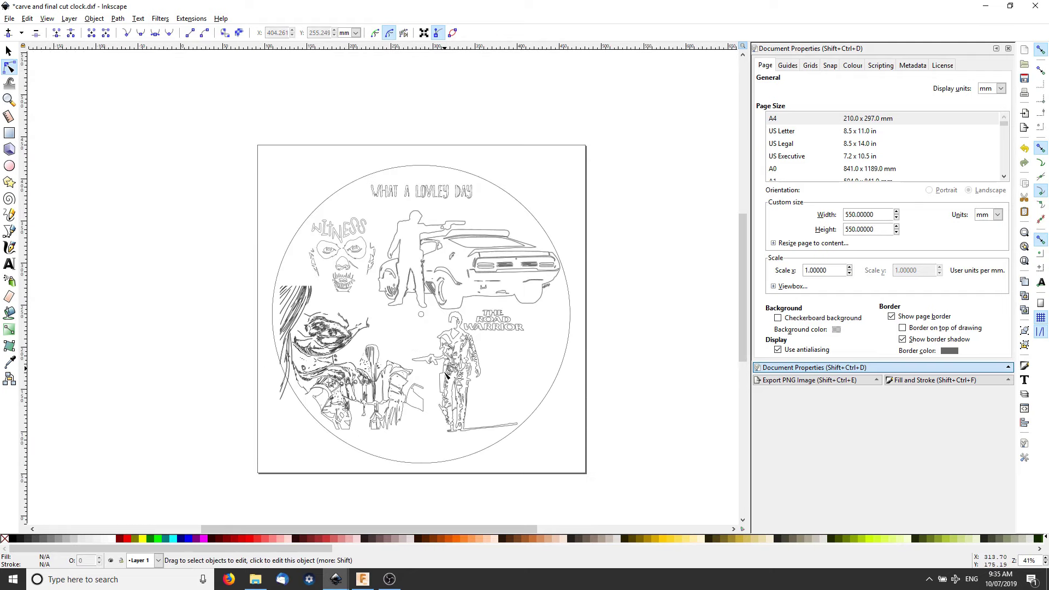